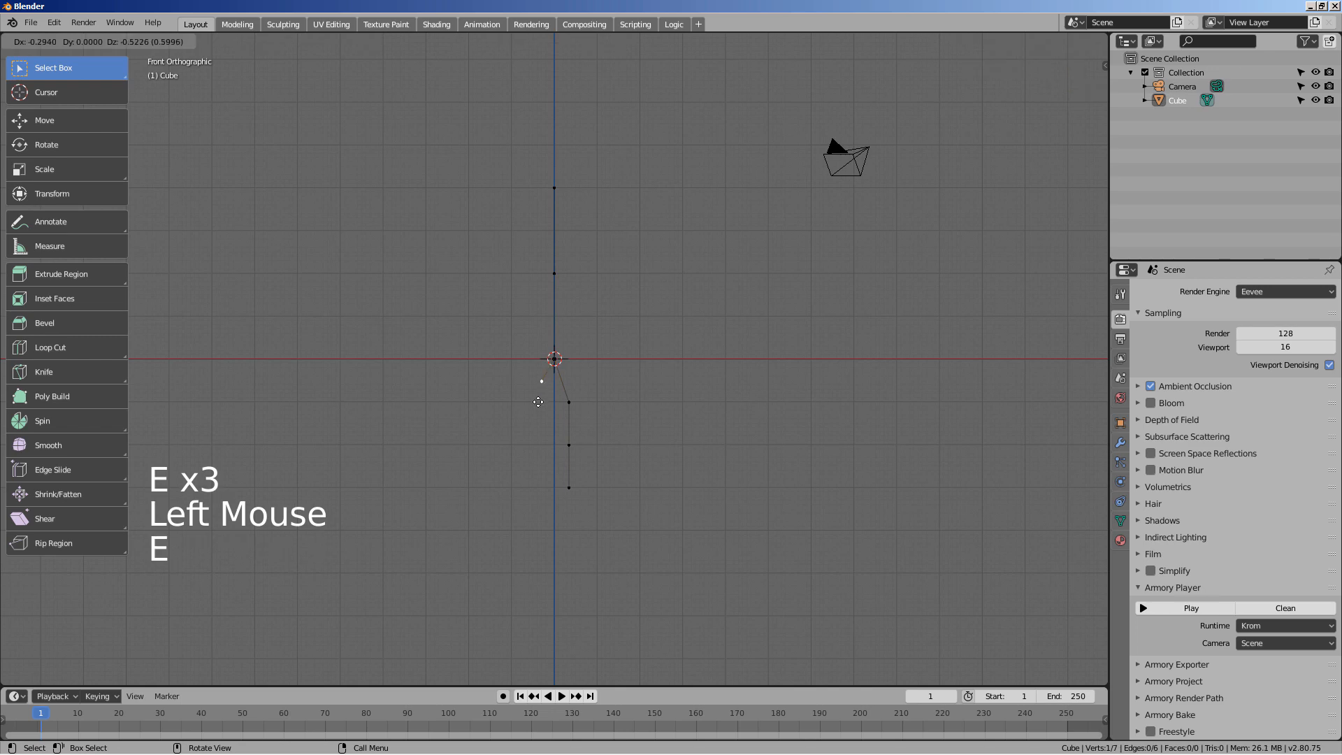
Extrude the second leg down from the hip vertex in three grid-snapped segments, mirroring the first leg
left_click(536, 422)
key("e")
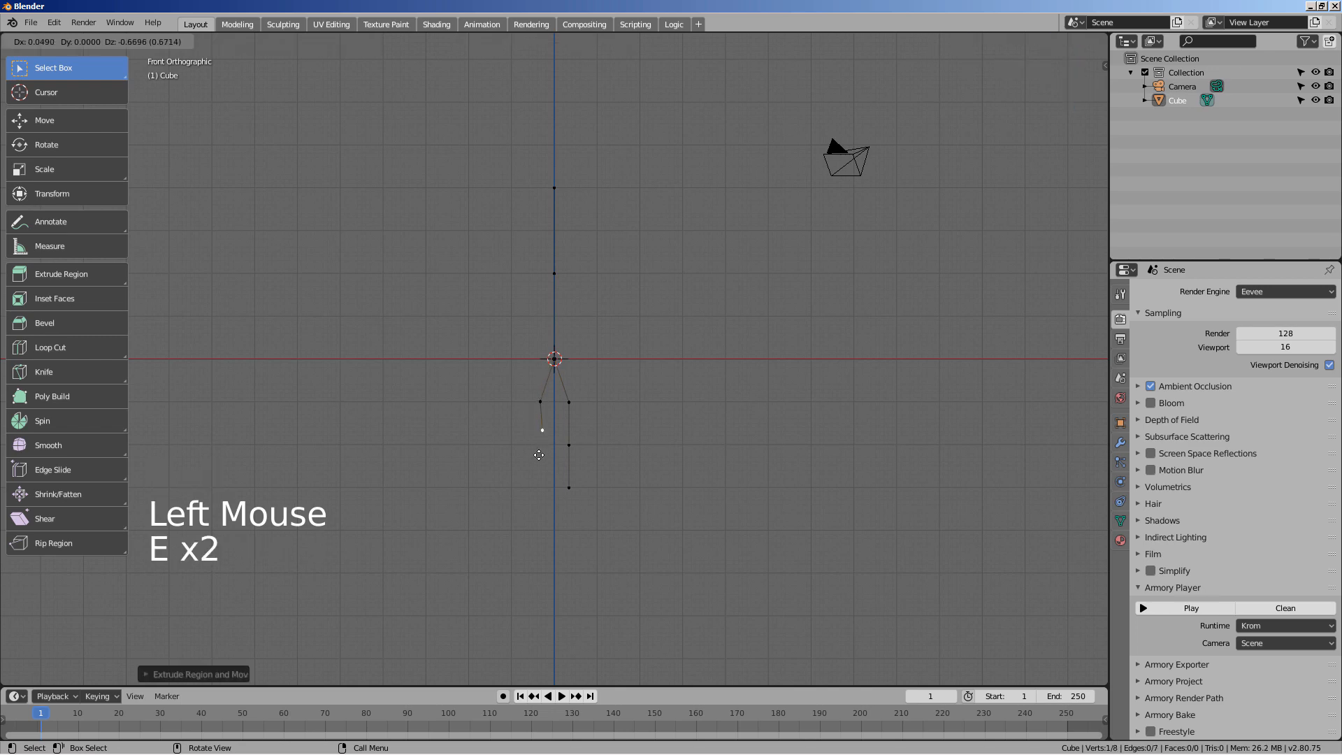
left_click(540, 469)
key("e")
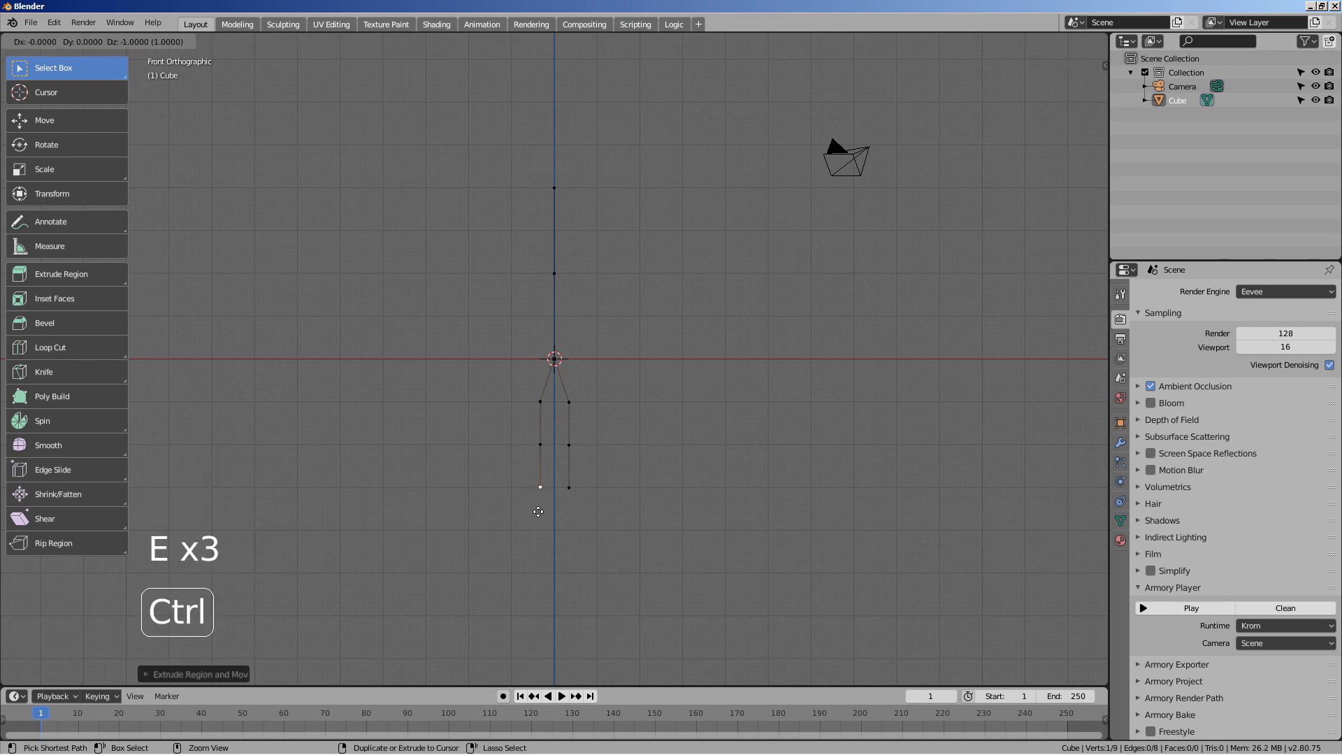
left_click(539, 511, "ctrl")
Extrude one arm along positive X from the shoulder vertex in two grid-snapped segments
left_click(563, 276)
key("e")
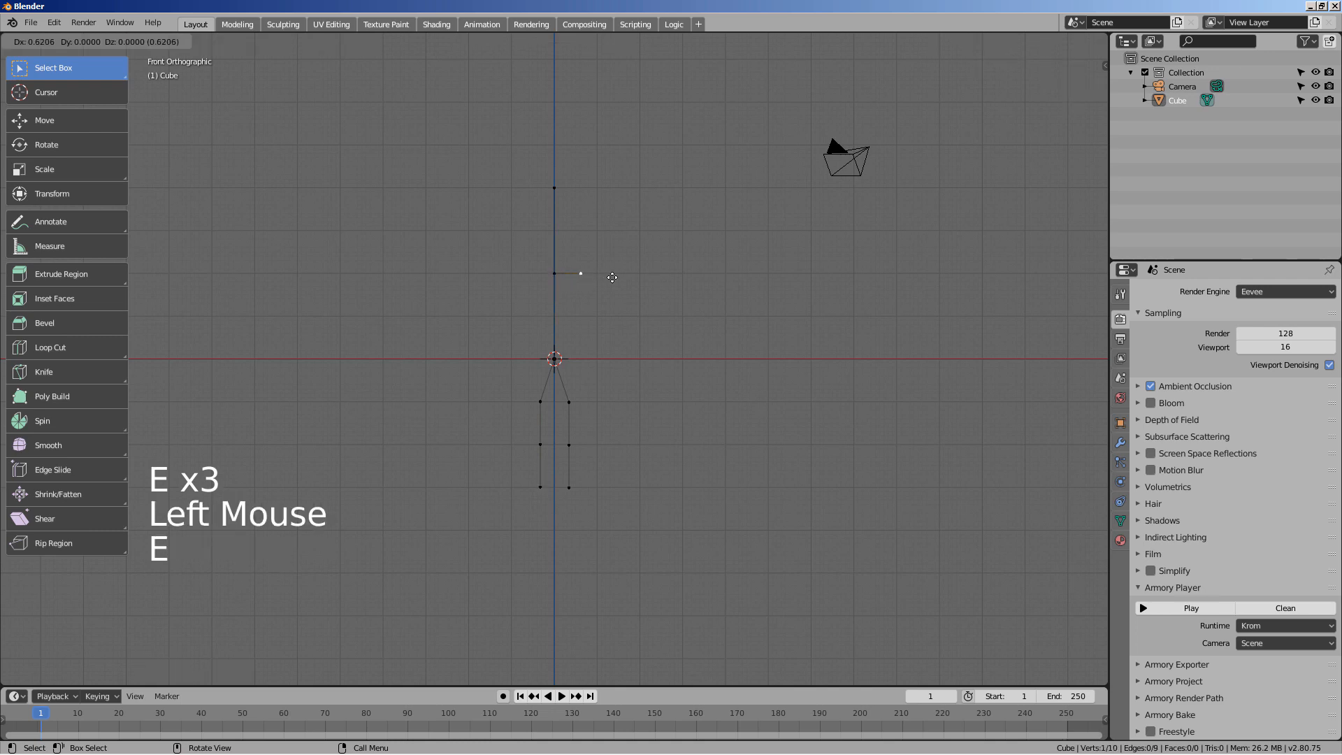
key("e")
left_click(664, 277, "ctrl")
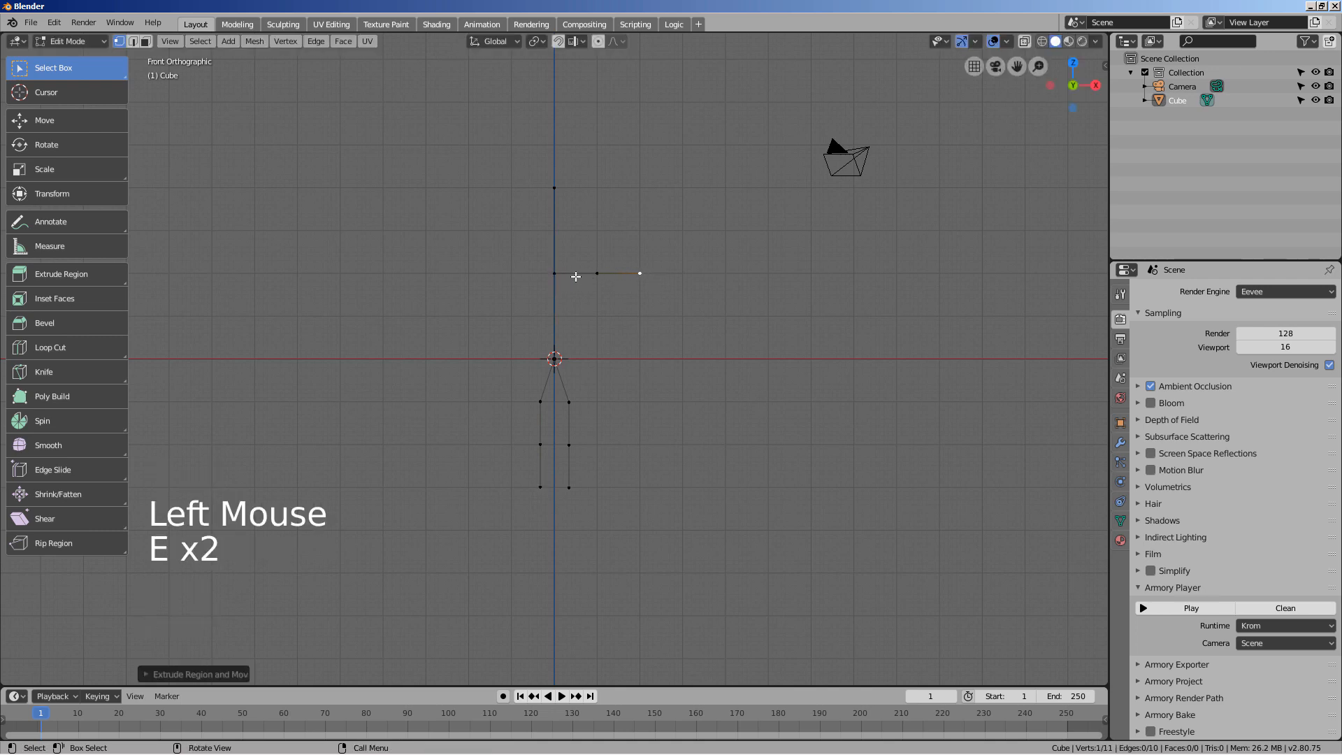
Extrude the opposite arm along negative X from the shoulder vertex in two grid-snapped segments and return to Object Mode
left_click(560, 274)
key("e")
left_click(514, 273, "ctrl")
key("e")
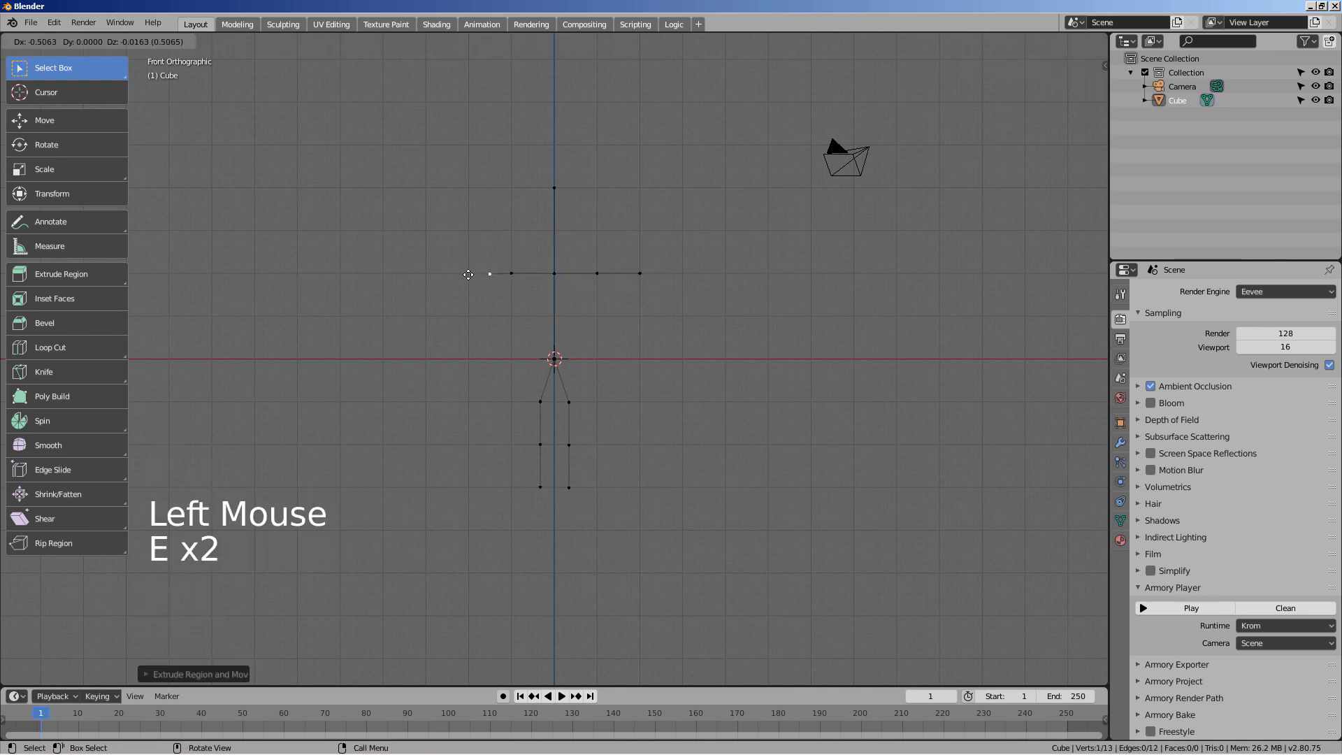
left_click(461, 273, "ctrl")
key("Tab")
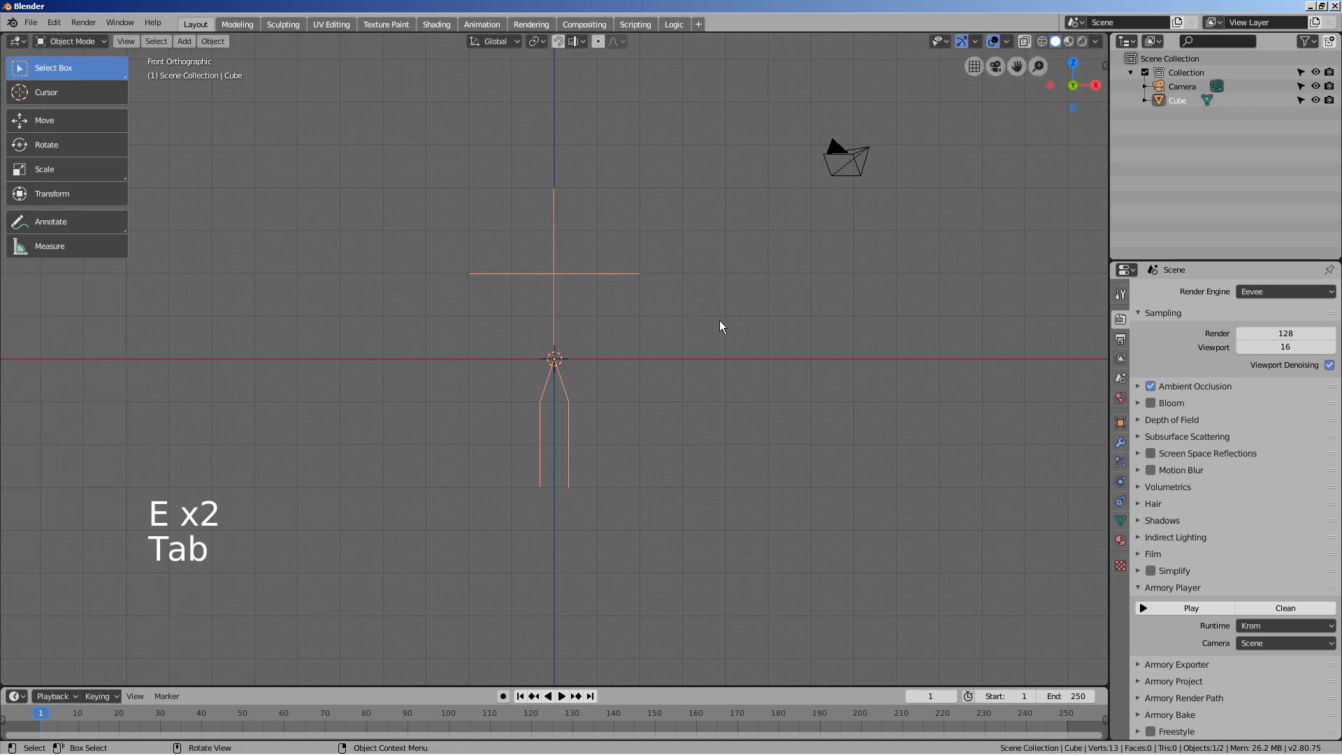
Move the stick figure up along Z until its feet rest at ground level
mouse_move(719, 320)
middle_mouse_down()
mouse_move(534, 319)
mouse_move(497, 360)
mouse_move(758, 344)
mouse_move(698, 337)
middle_mouse_up()
key("KP_3")
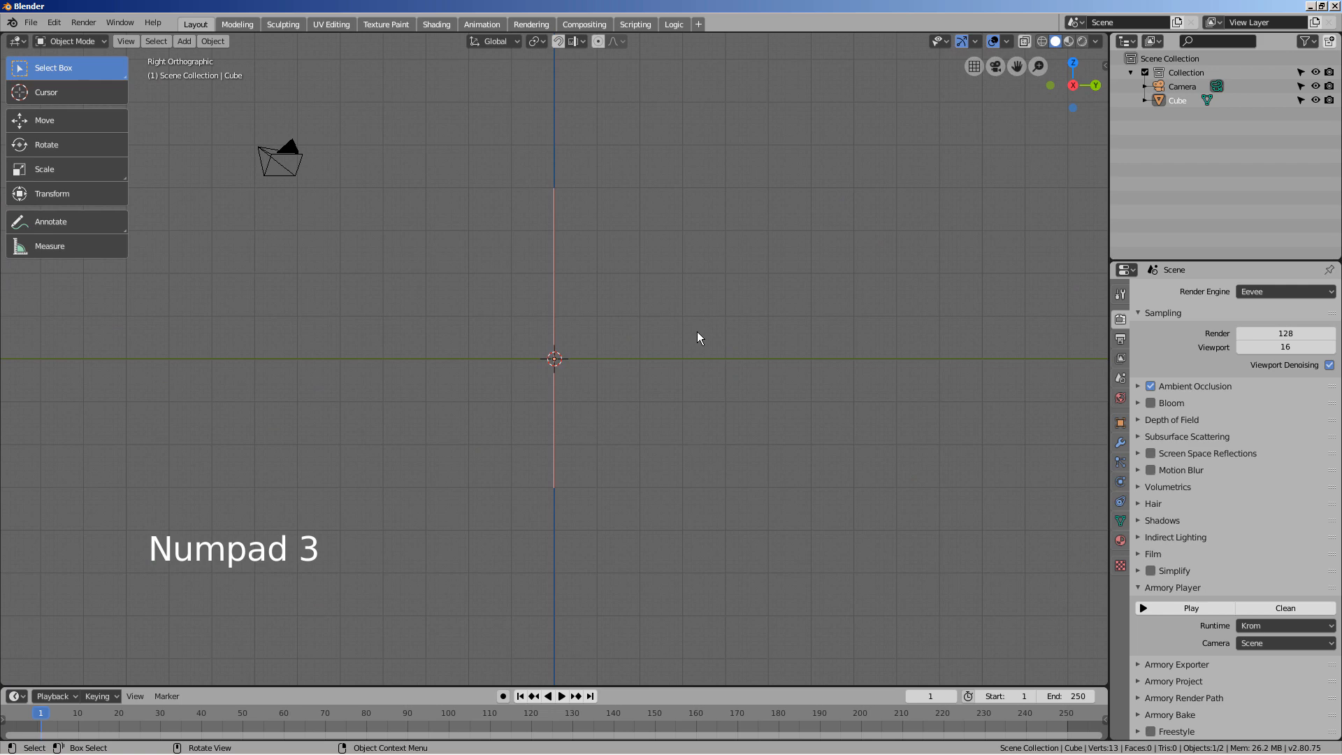
left_click(143, 128)
left_click(124, 122)
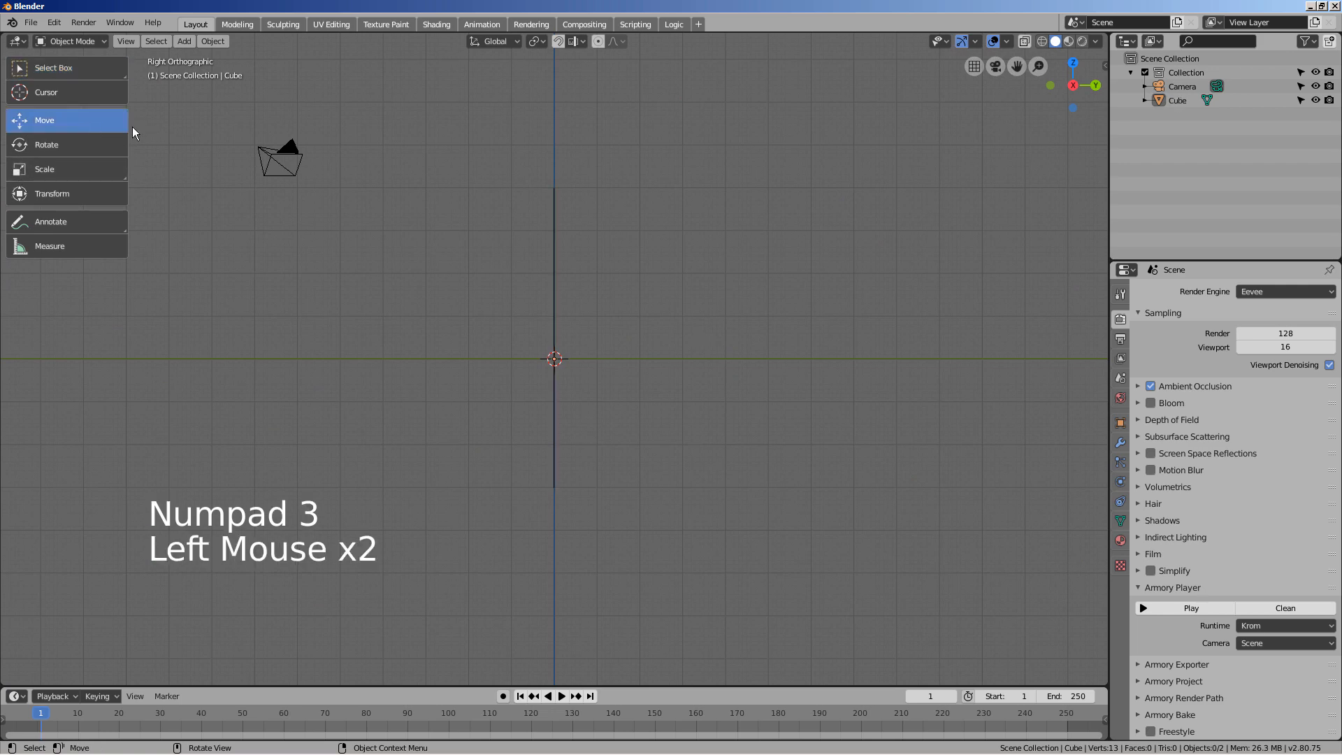
left_click(556, 242)
left_click_drag(554, 299, 552, 307)
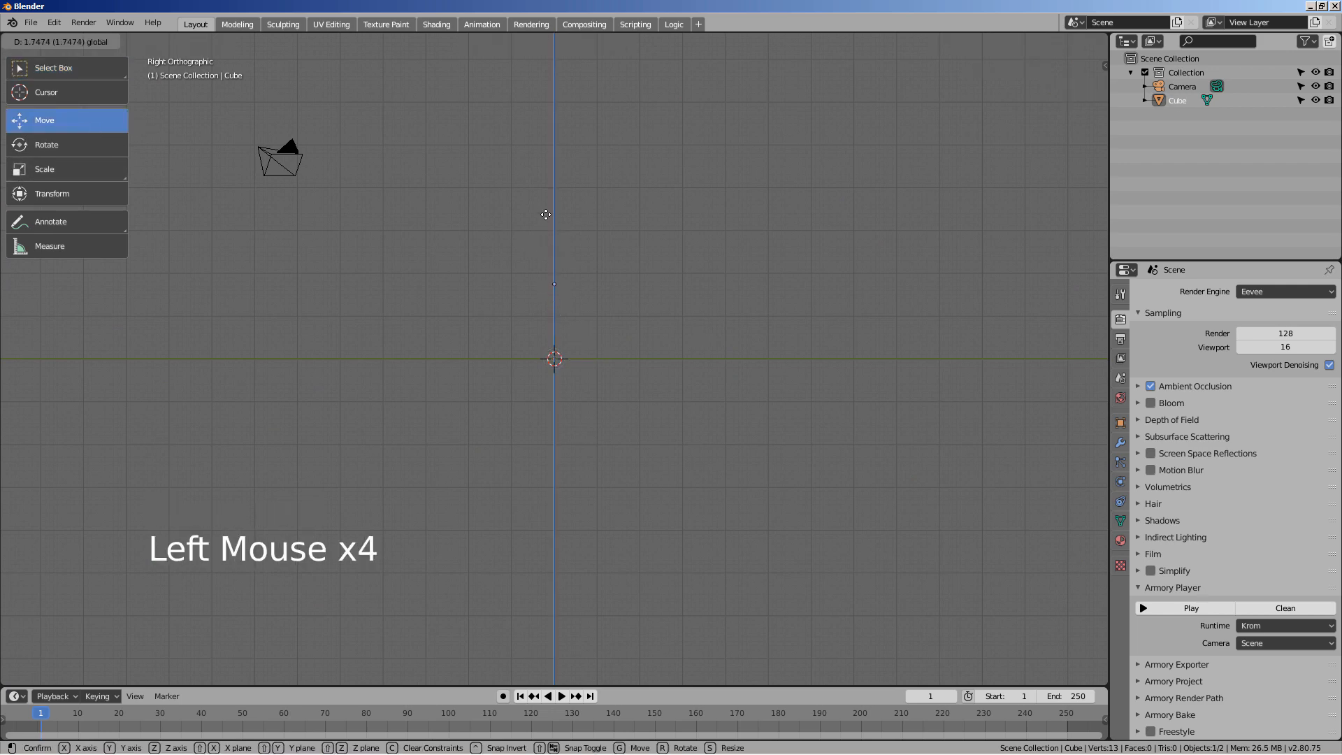
left_click_drag(545, 215, 546, 201, "ctrl")
middle_click_drag(462, 280, 551, 306)
left_click_drag(553, 220, 553, 180)
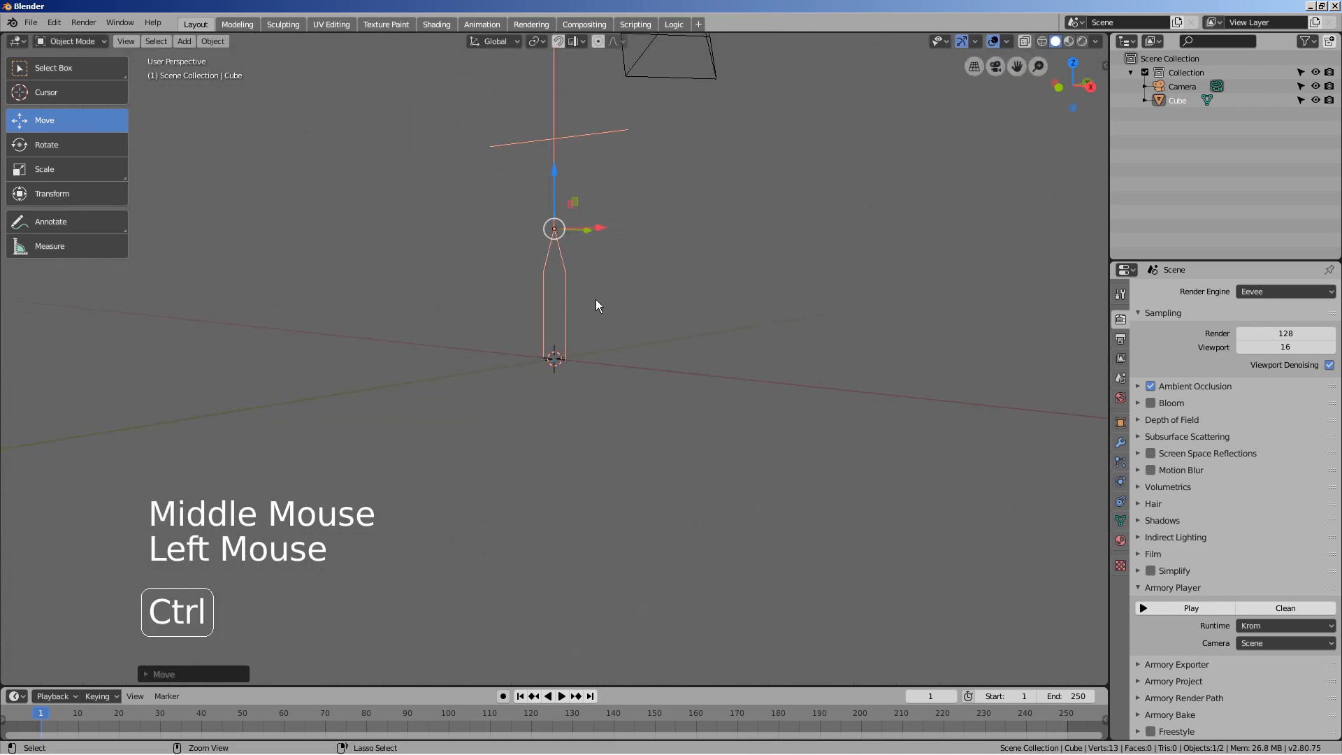
Add a Skin modifier to the stick figure, seen from the front
middle_click_drag(595, 299, 738, 557)
key("KP_2")
key("KP_7")
key("KP_1")
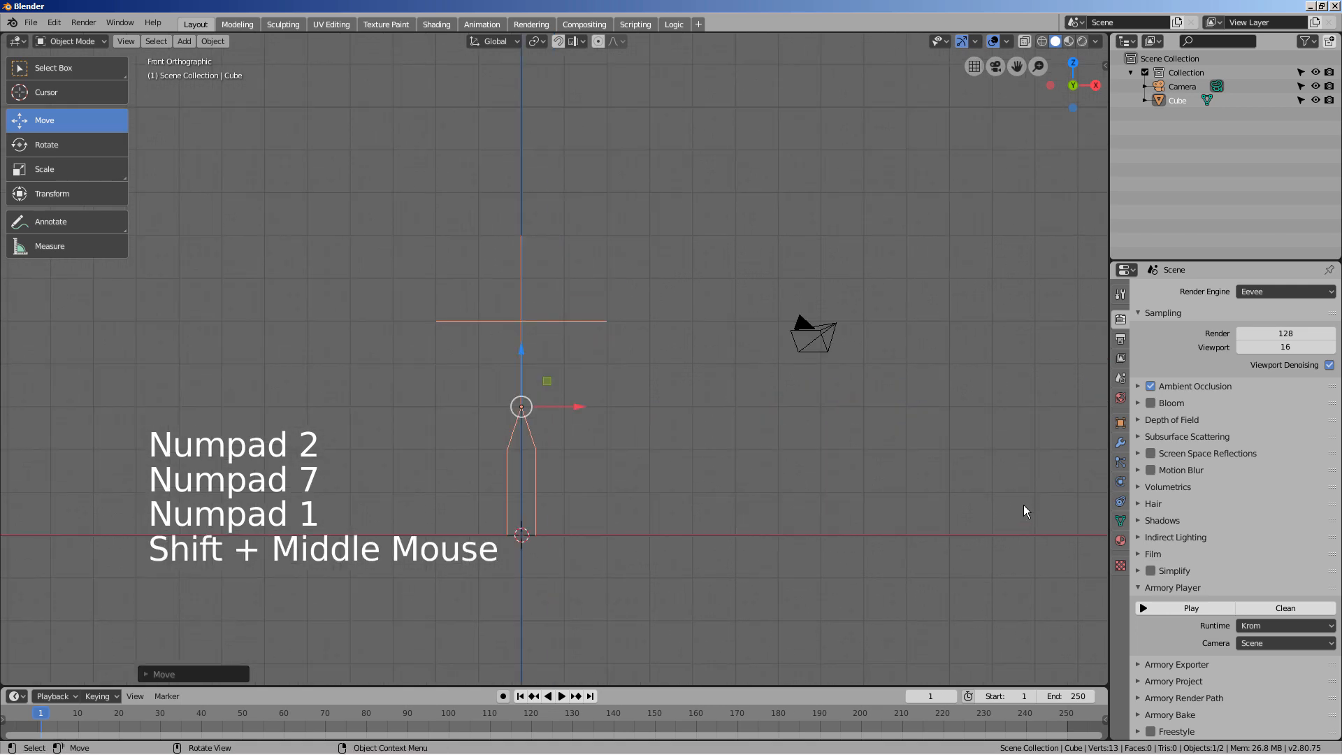
left_click(1119, 444)
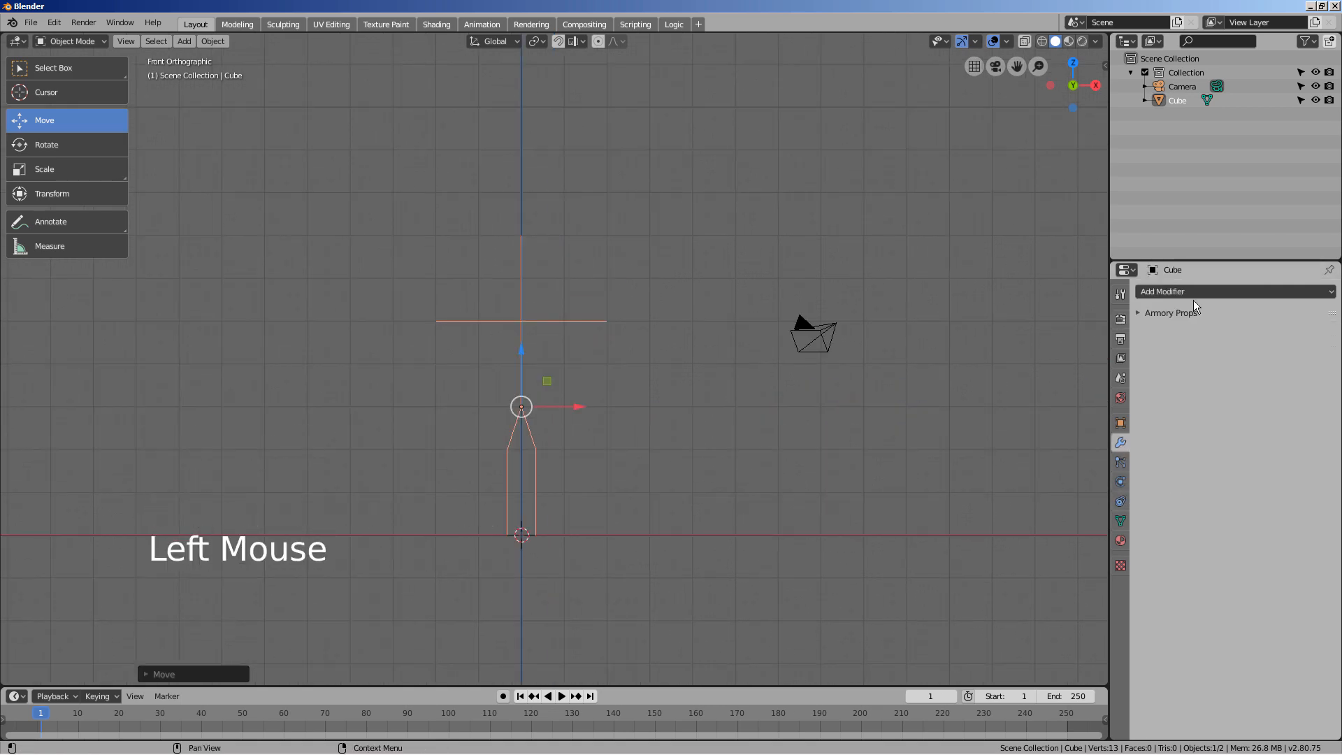
left_click(1201, 291)
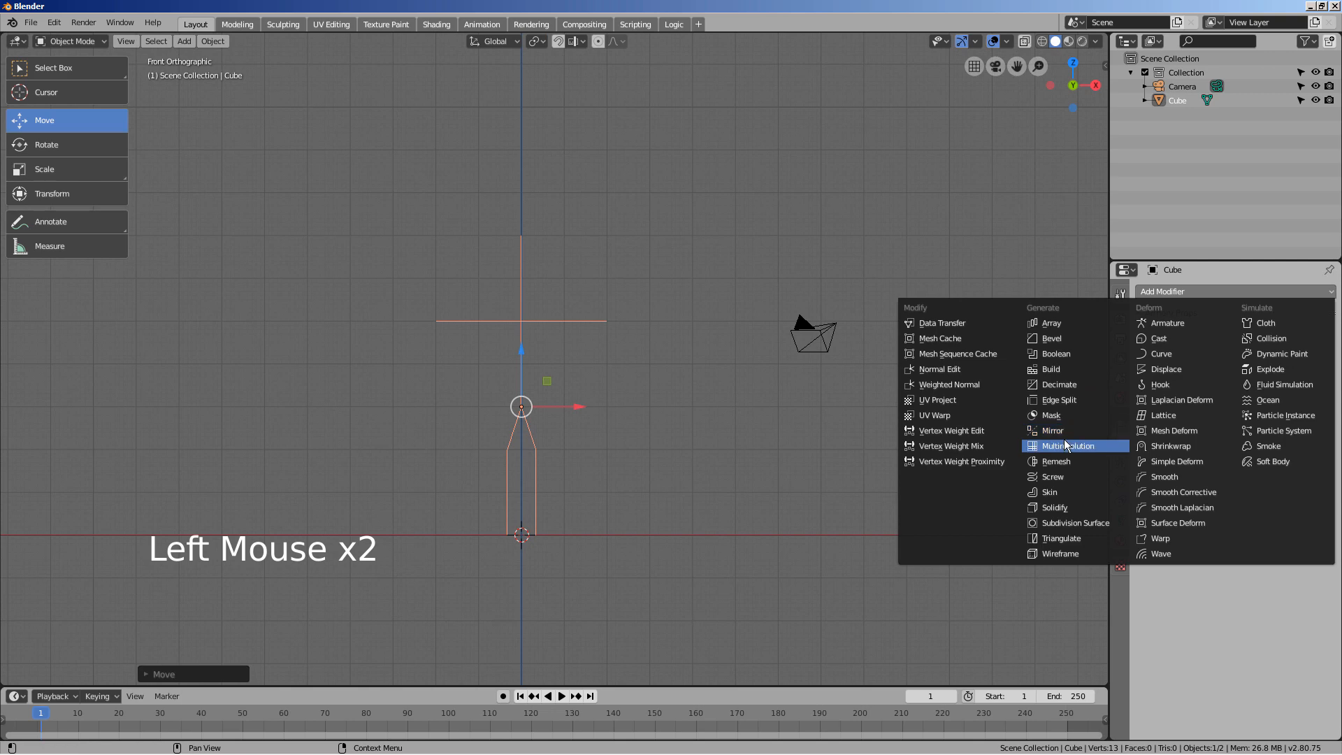
left_click(1070, 491)
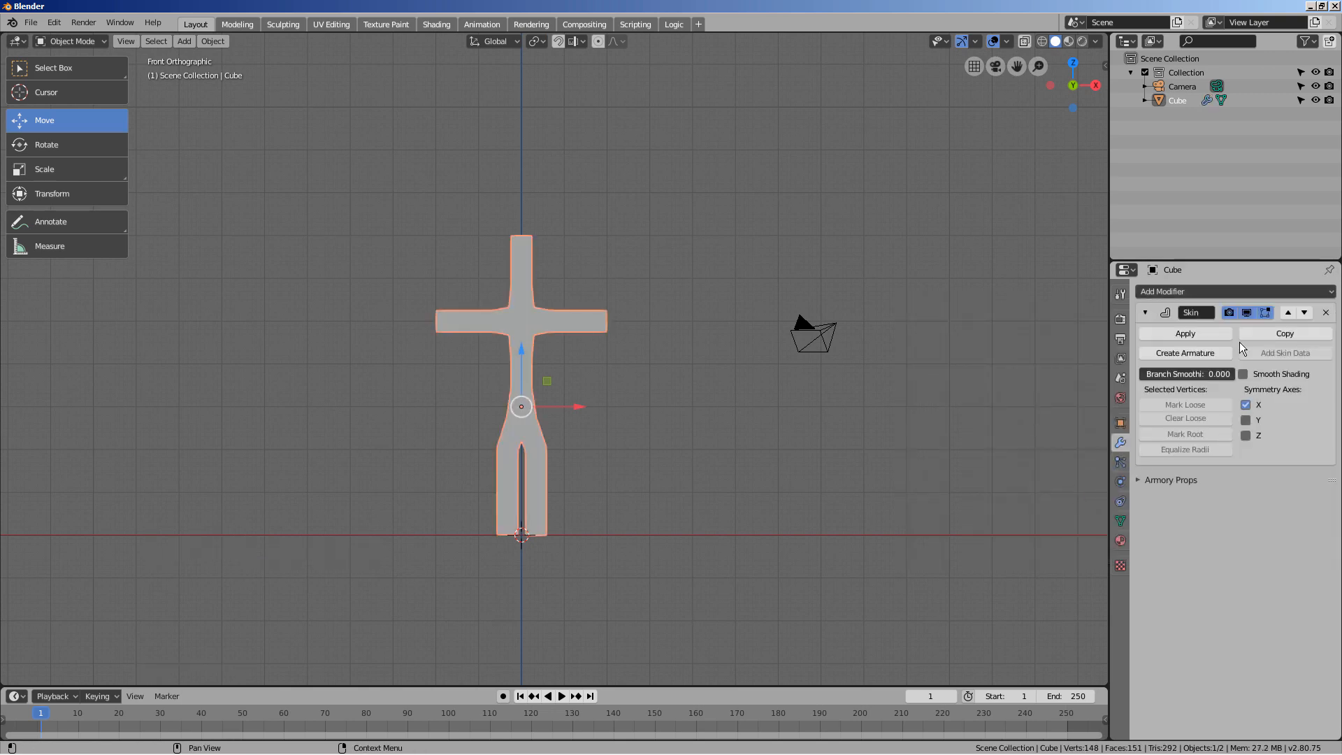
Add a Subdivision Surface modifier and raise its viewport subdivisions to 6
left_click(1193, 293)
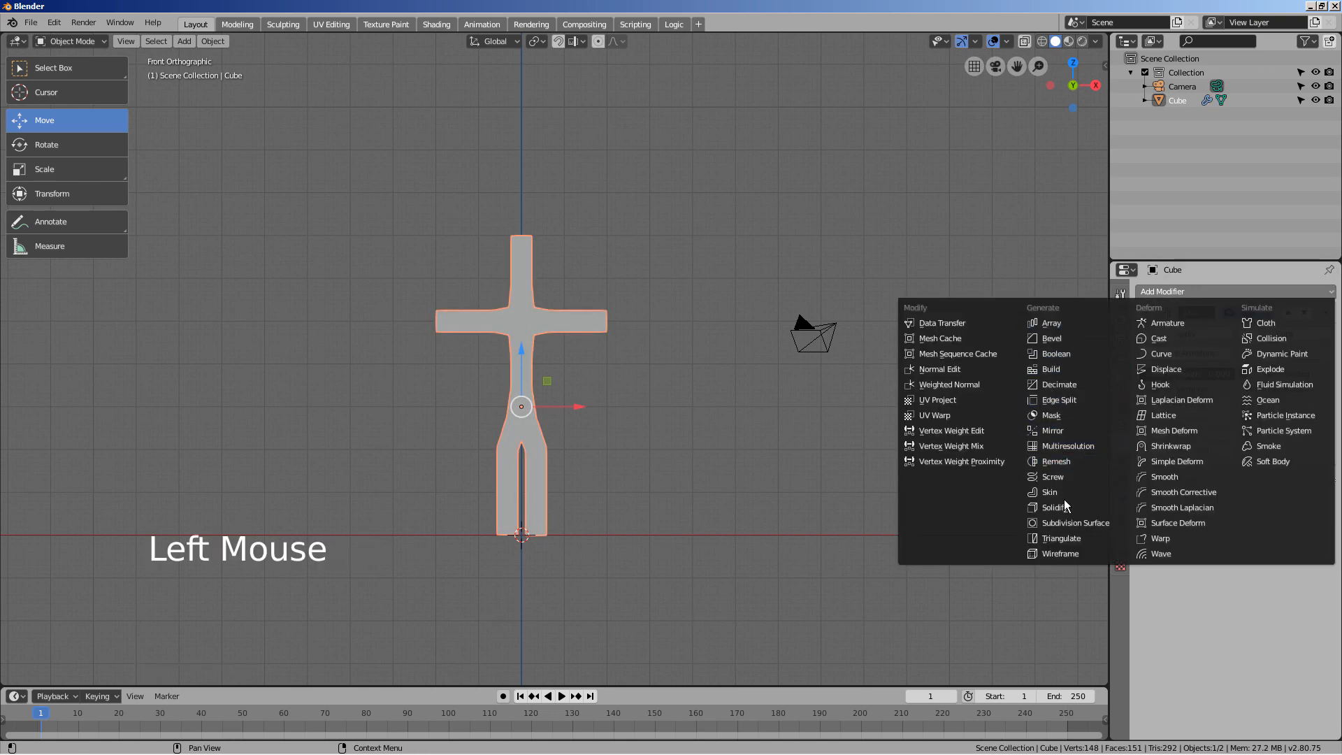
left_click(1066, 521)
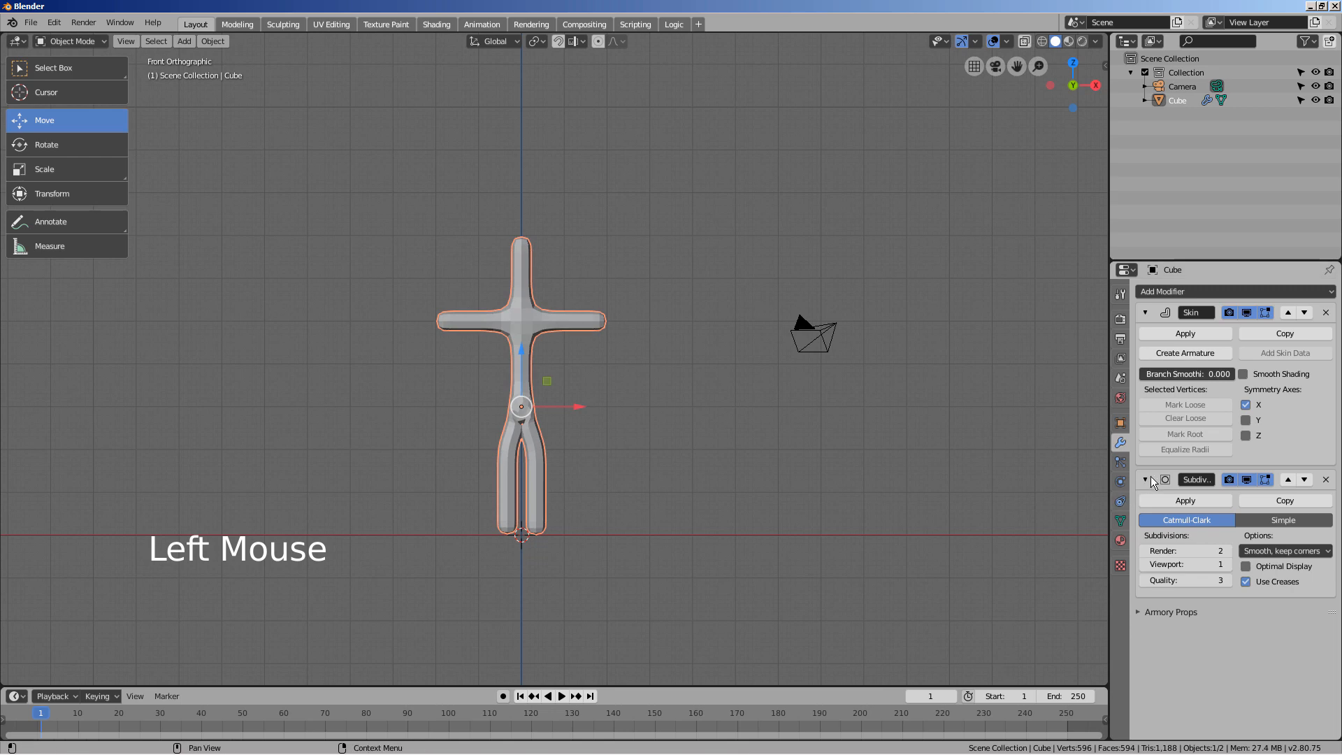
left_click(1227, 564)
left_click(1227, 564)
left_click(1227, 564)
left_click(1227, 564)
left_click(1227, 564)
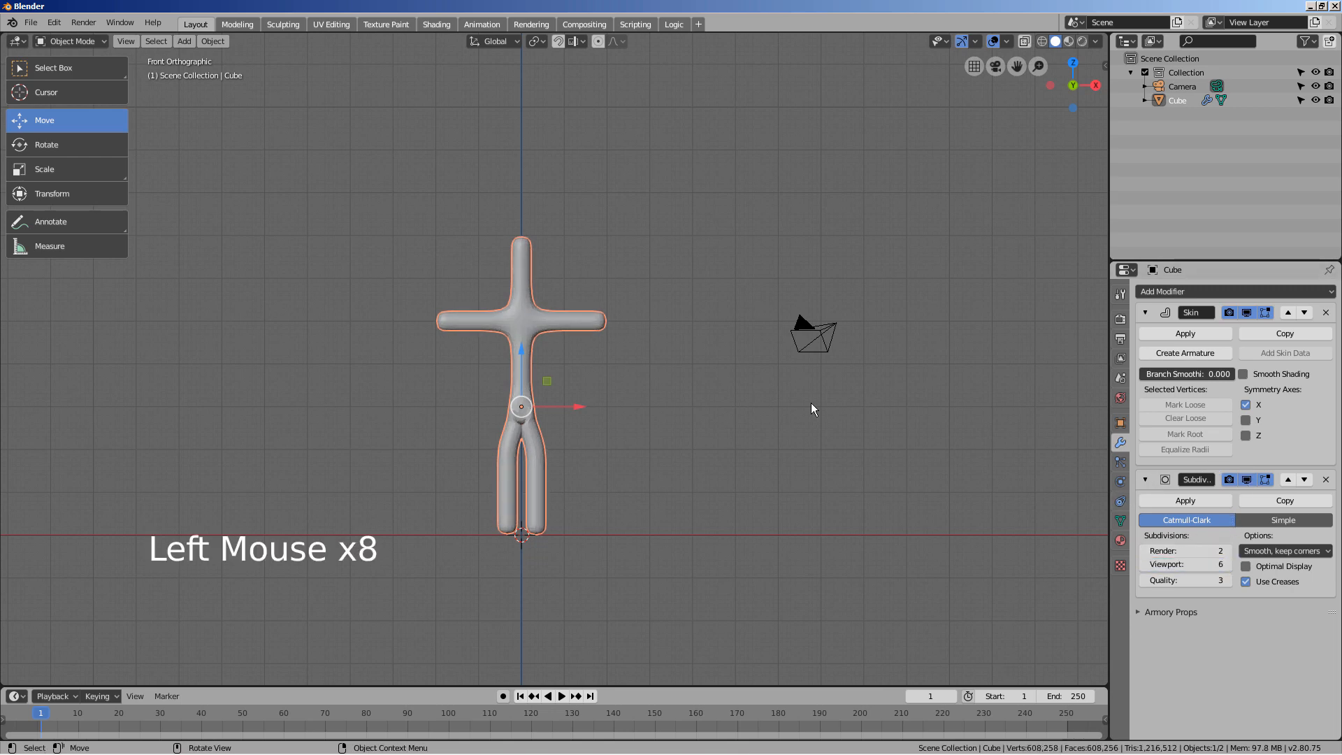
Switch to wireframe display and turn off the Subdivision Surface modifier for render and viewport
scroll(614, 392, "up", 4)
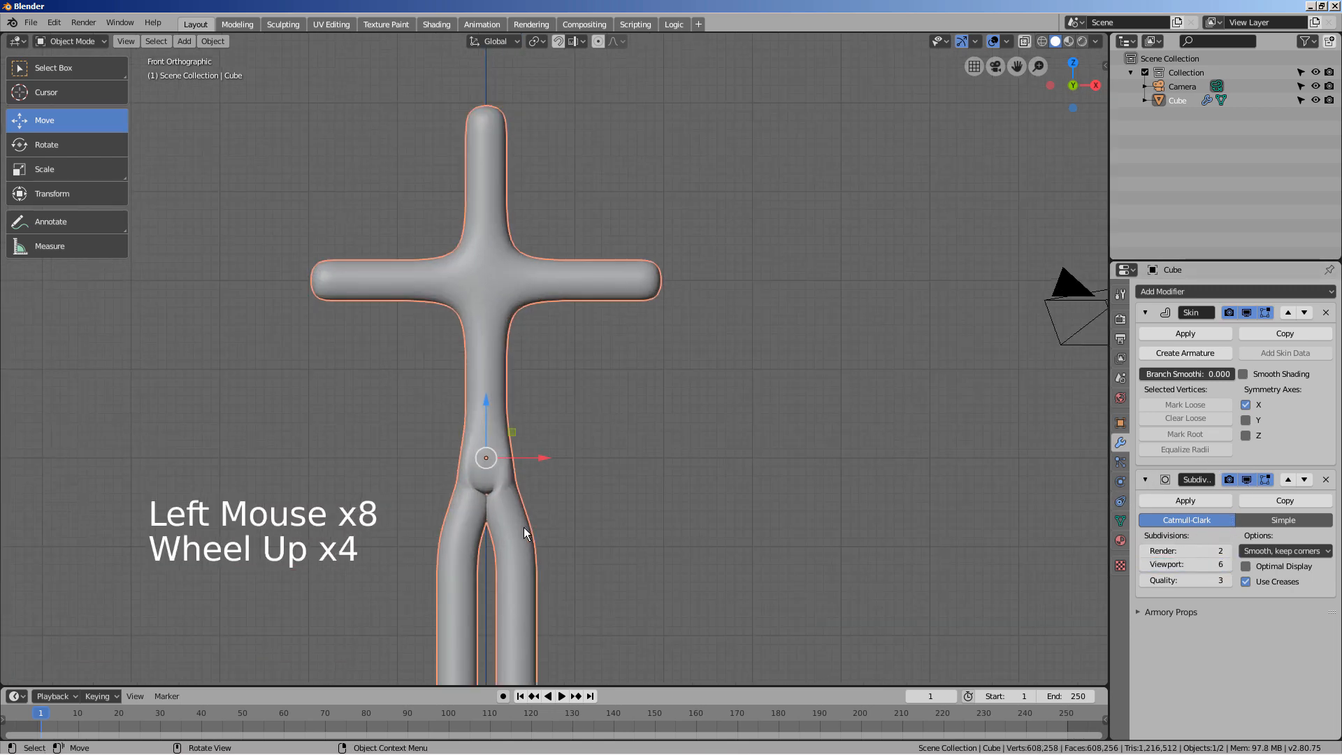
key("Tab")
key("Tab")
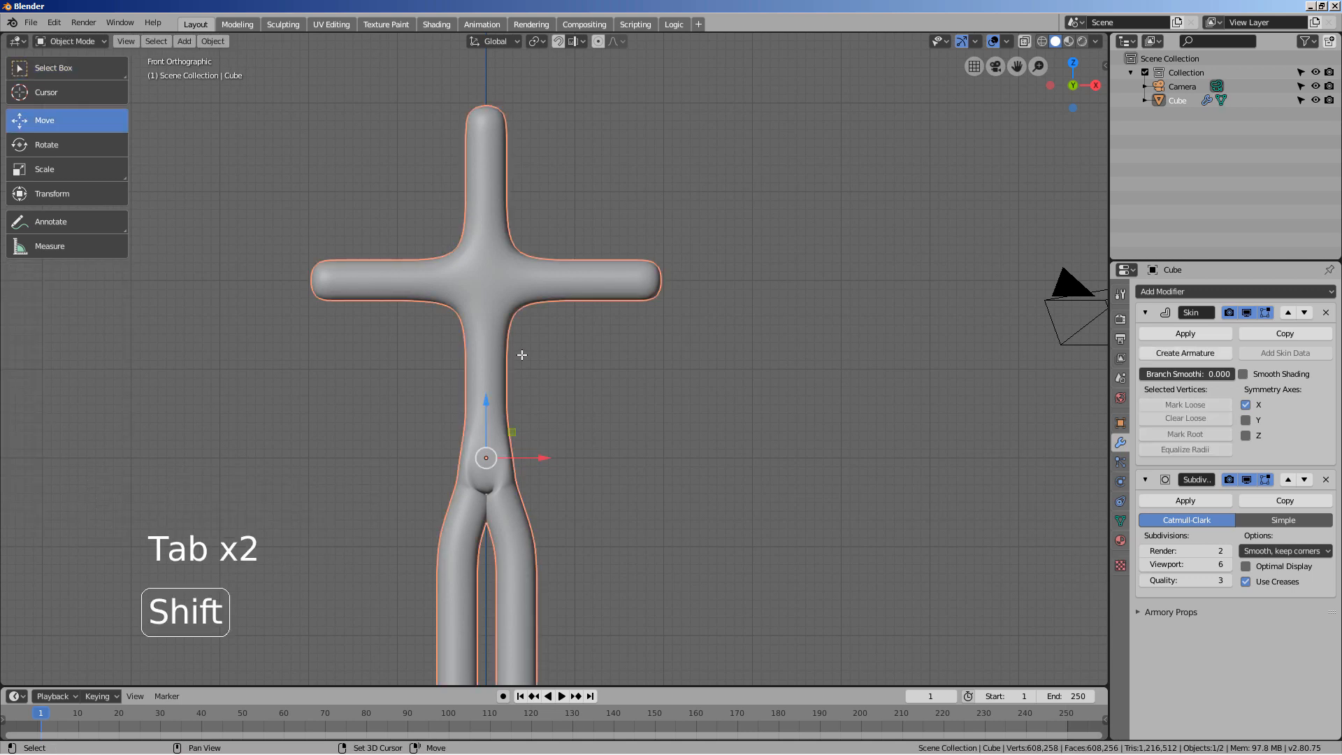
key("shift+z")
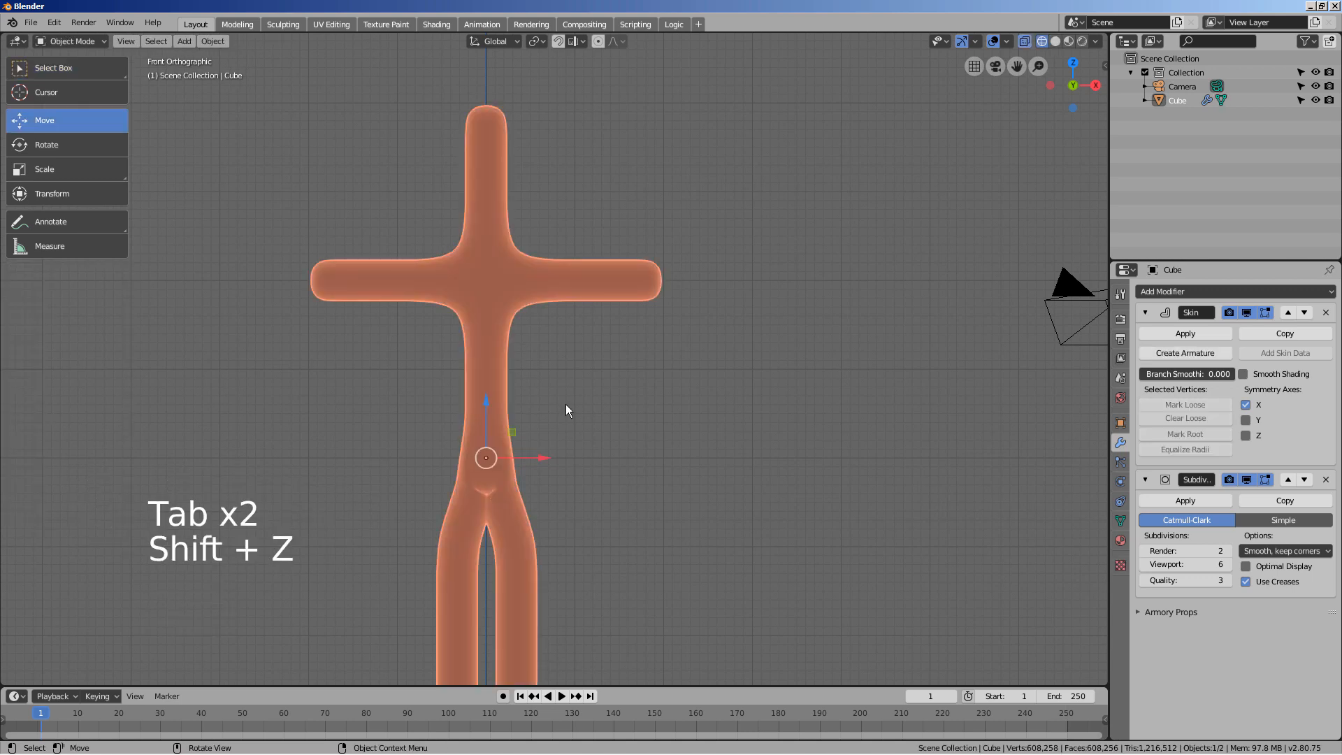
left_click(1229, 479)
left_click(1246, 479)
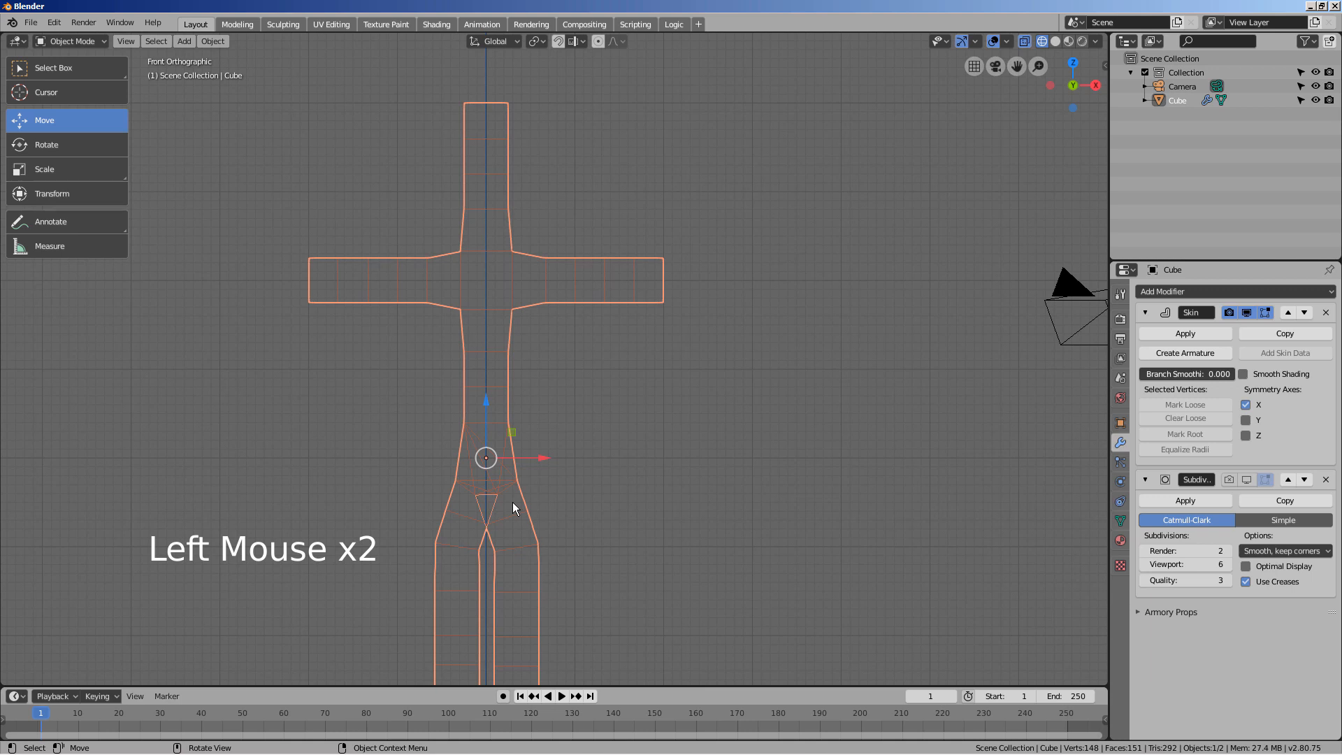
In Edit Mode, shrink the skin thickness at the upper vertices of both legs
left_click(485, 284)
key("Tab")
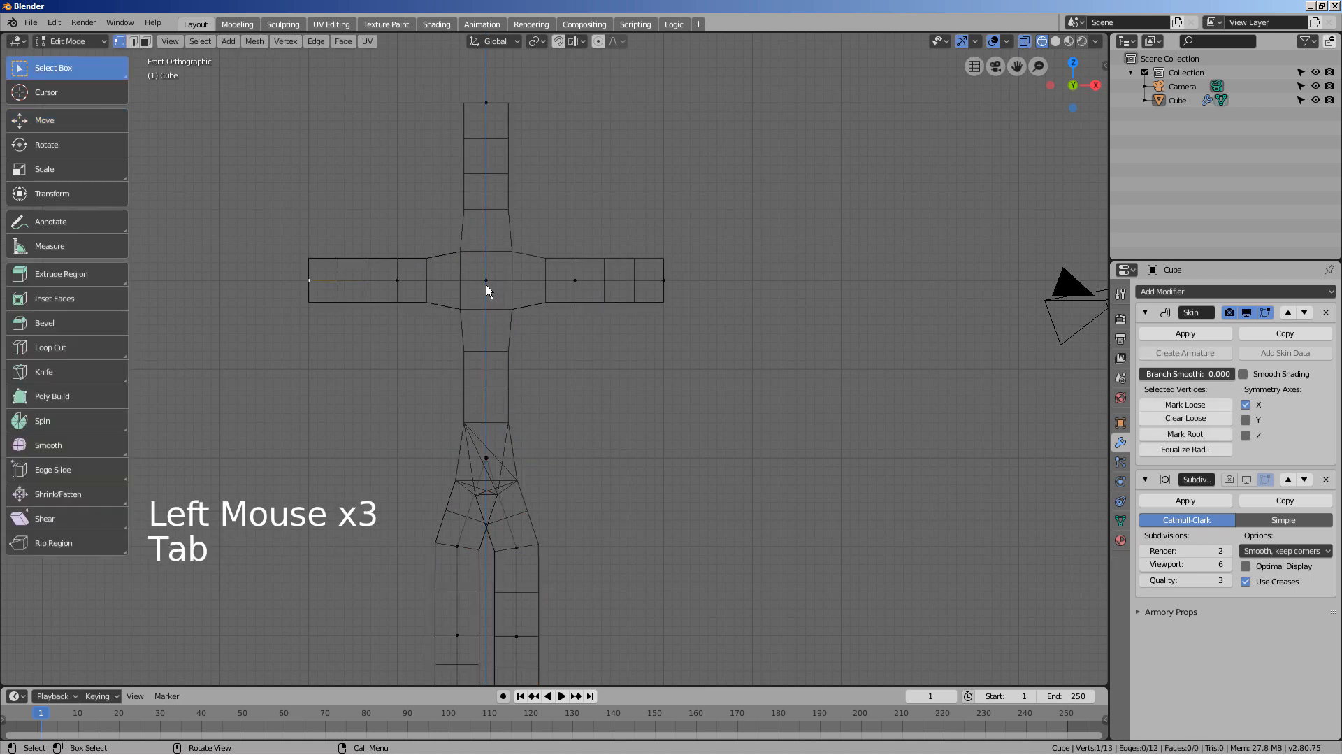
left_click(515, 547)
left_click(456, 546, "shift")
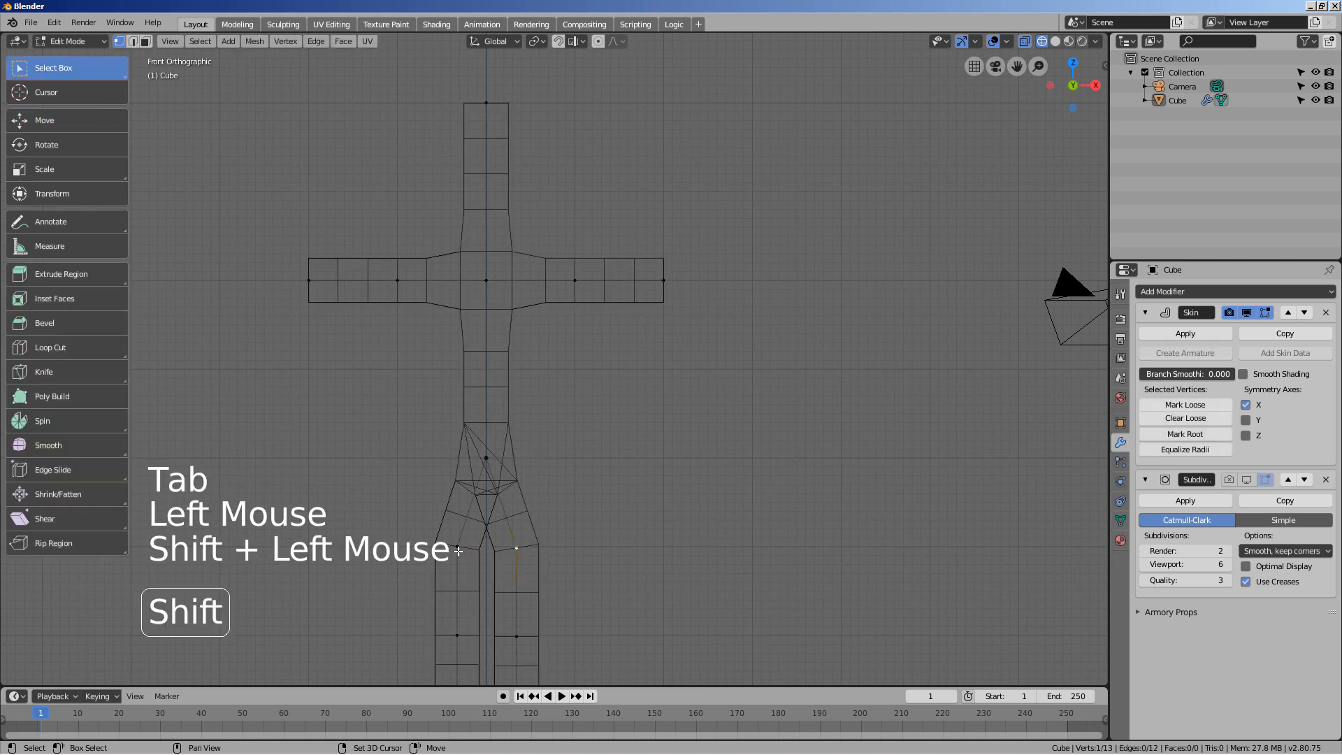
key("ctrl+a")
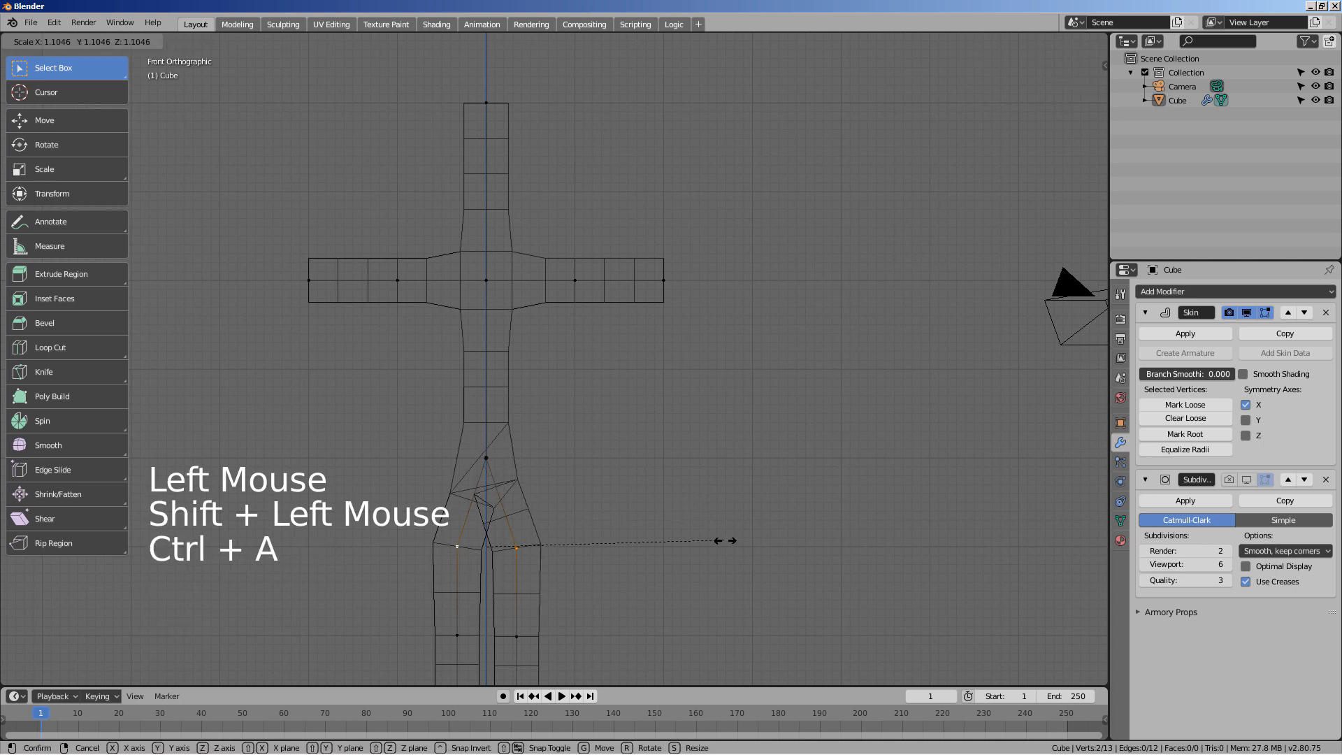
left_click(607, 556)
Scale the skin thickness at both knee vertices to about 0.57
middle_click_drag(605, 485, 510, 395, "shift")
left_click(516, 376)
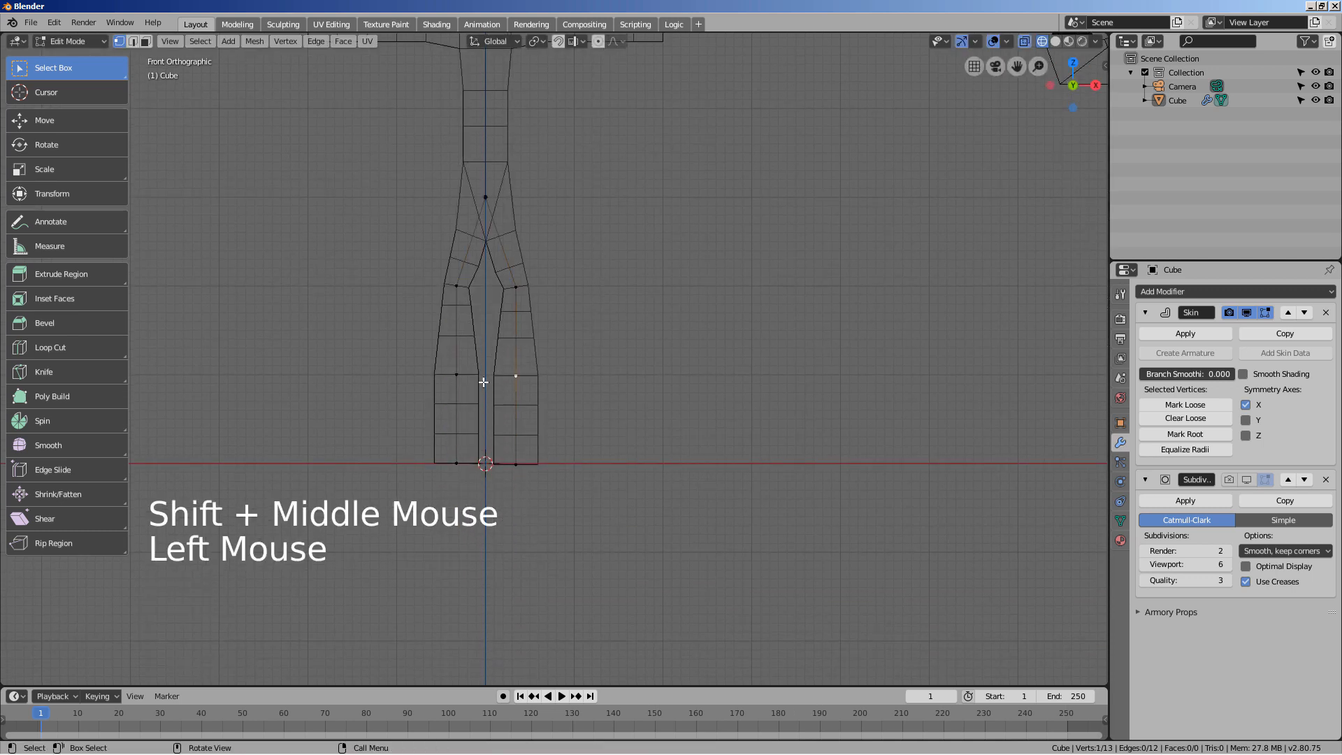
left_click(456, 375, "shift")
key("ctrl+a")
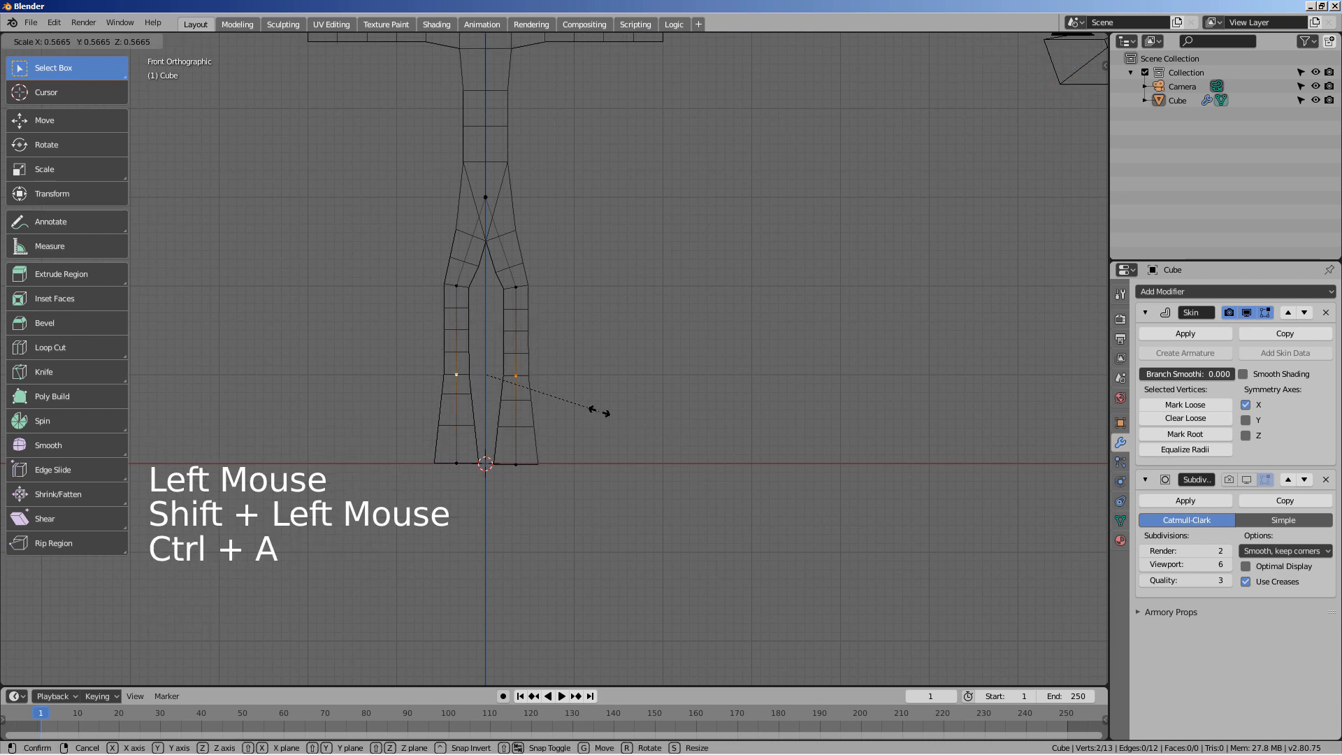
left_click(599, 410)
Scale the skin thickness at both elbow vertices to about 0.6
mouse_move(599, 411)
middle_mouse_down("shift")
mouse_move(626, 387)
mouse_move(604, 423)
middle_mouse_up("shift")
scroll(605, 424, "up", 2)
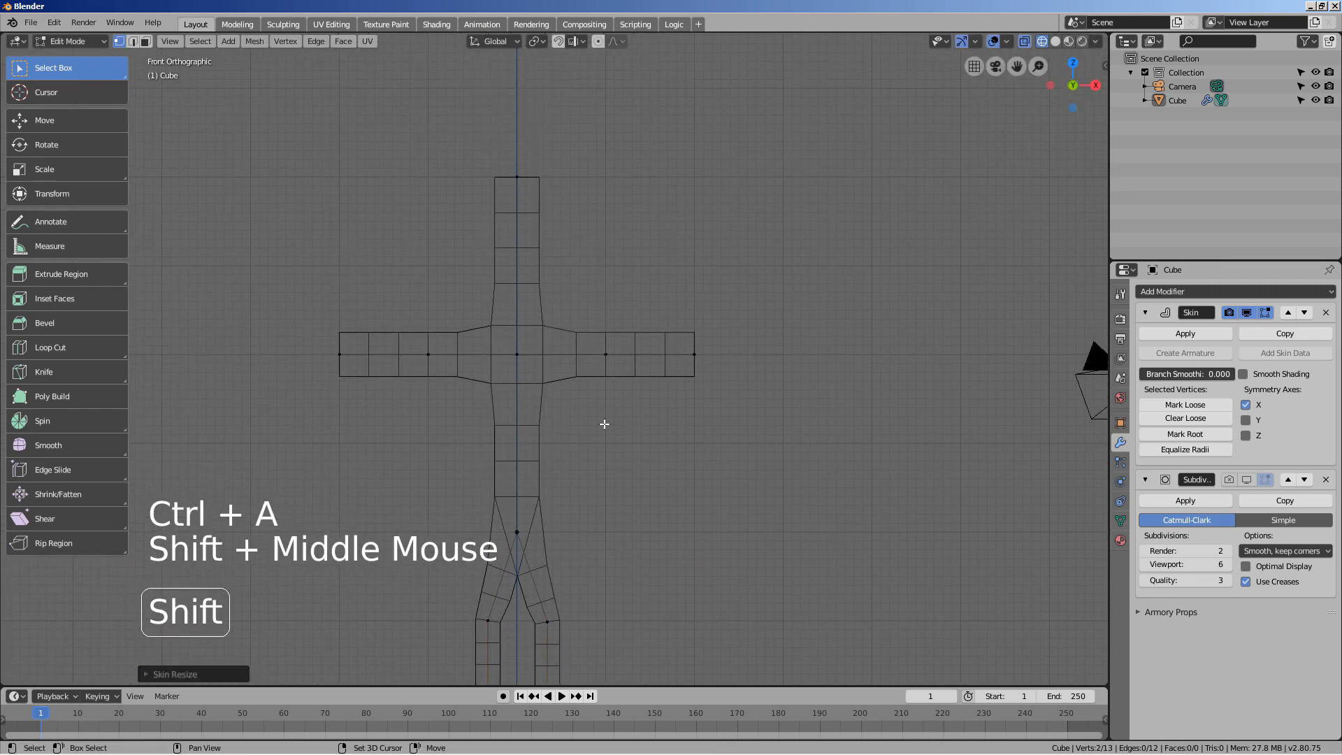
left_click(606, 354)
left_click(428, 355, "shift")
key("ctrl+a")
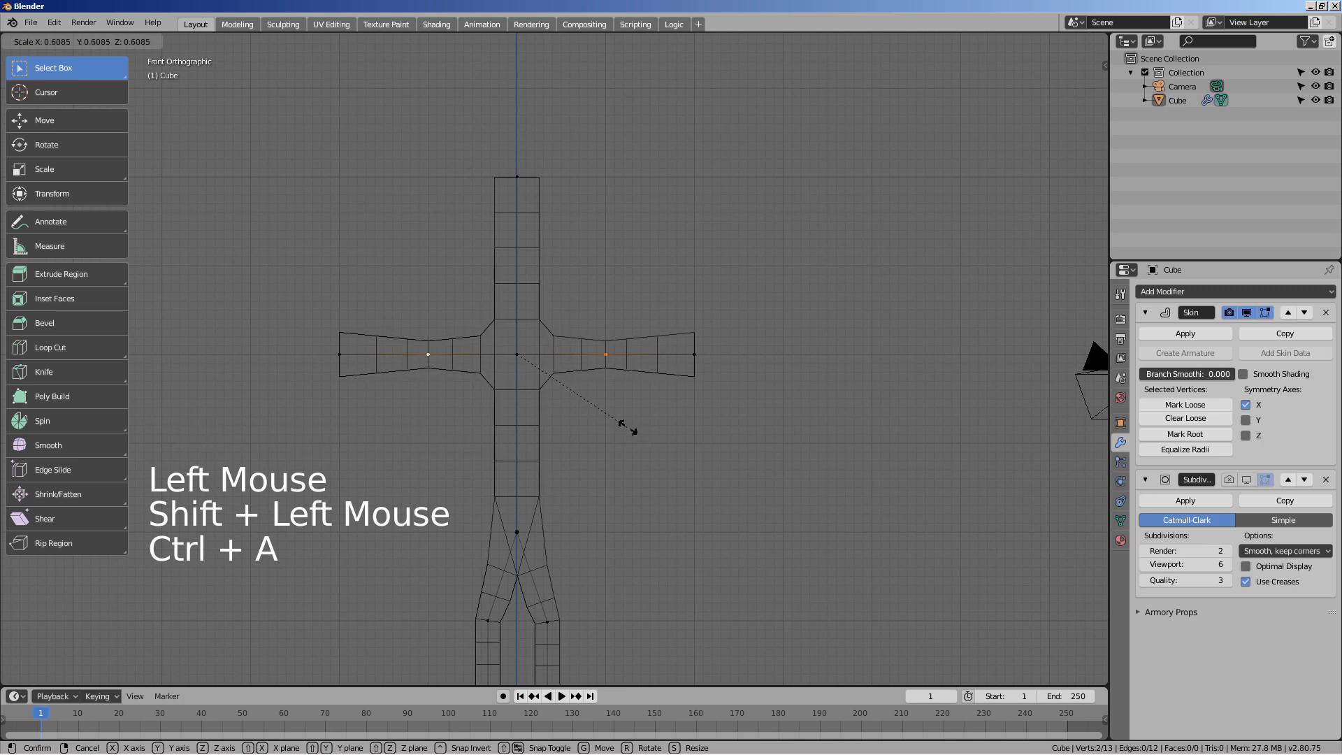
left_click(638, 418)
Scale the skin thickness at both hand vertices to about 0.42
left_click(691, 354)
left_click(339, 355, "shift")
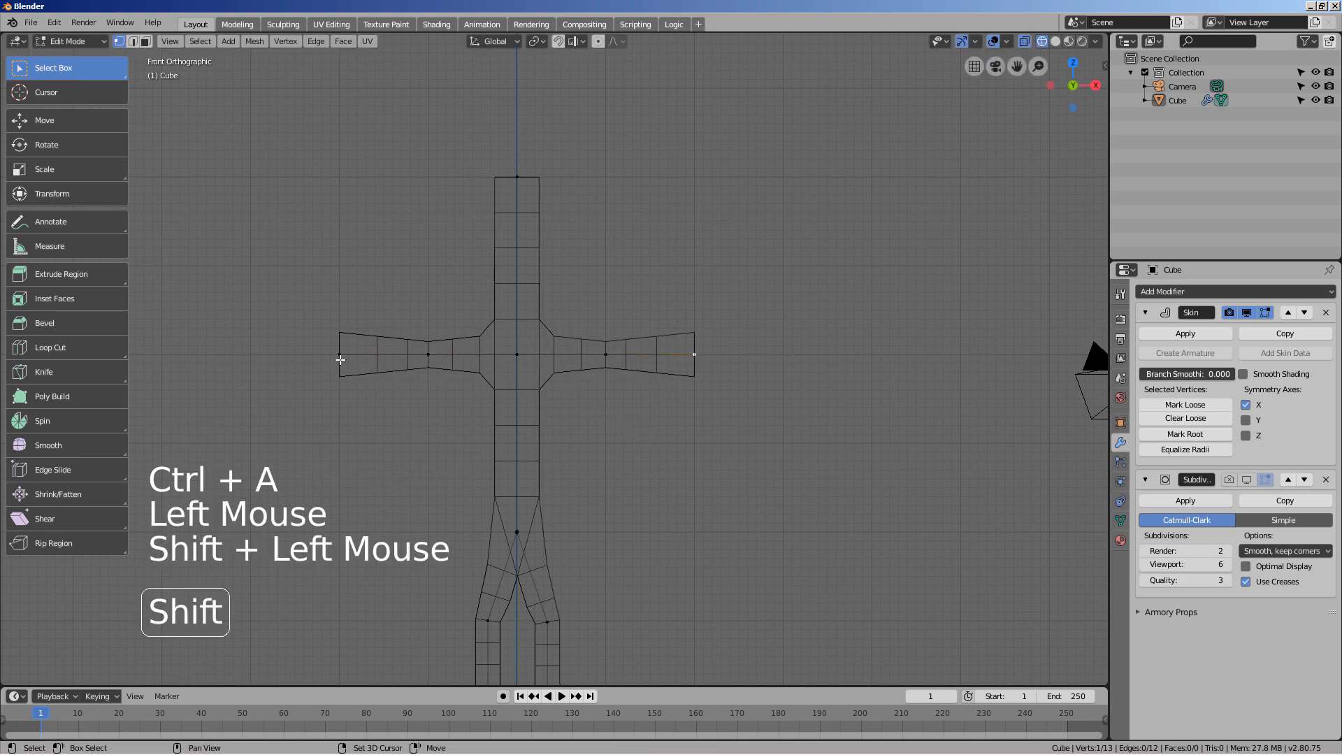
key("ctrl+a")
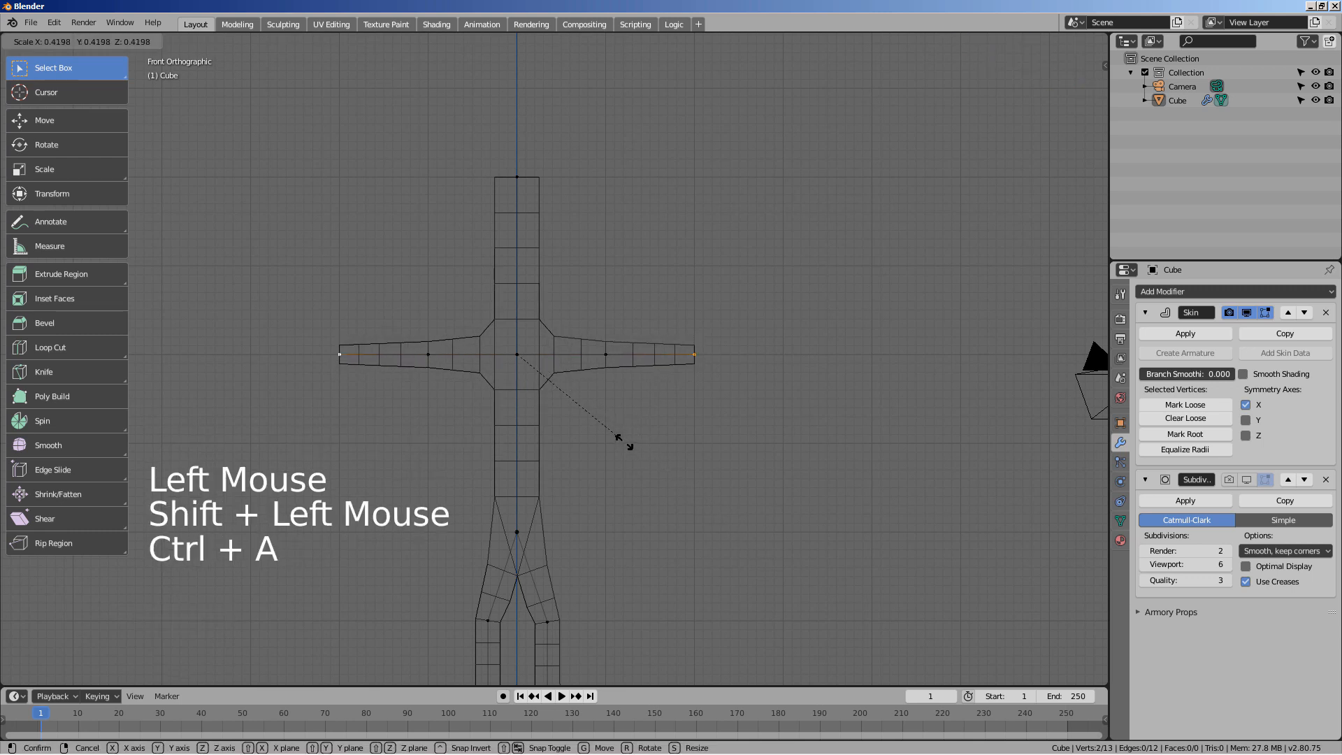
left_click(627, 442)
Turn the Subdivision Surface modifier back on for render and viewport
middle_click_drag(730, 513, 754, 527)
left_click(1230, 481)
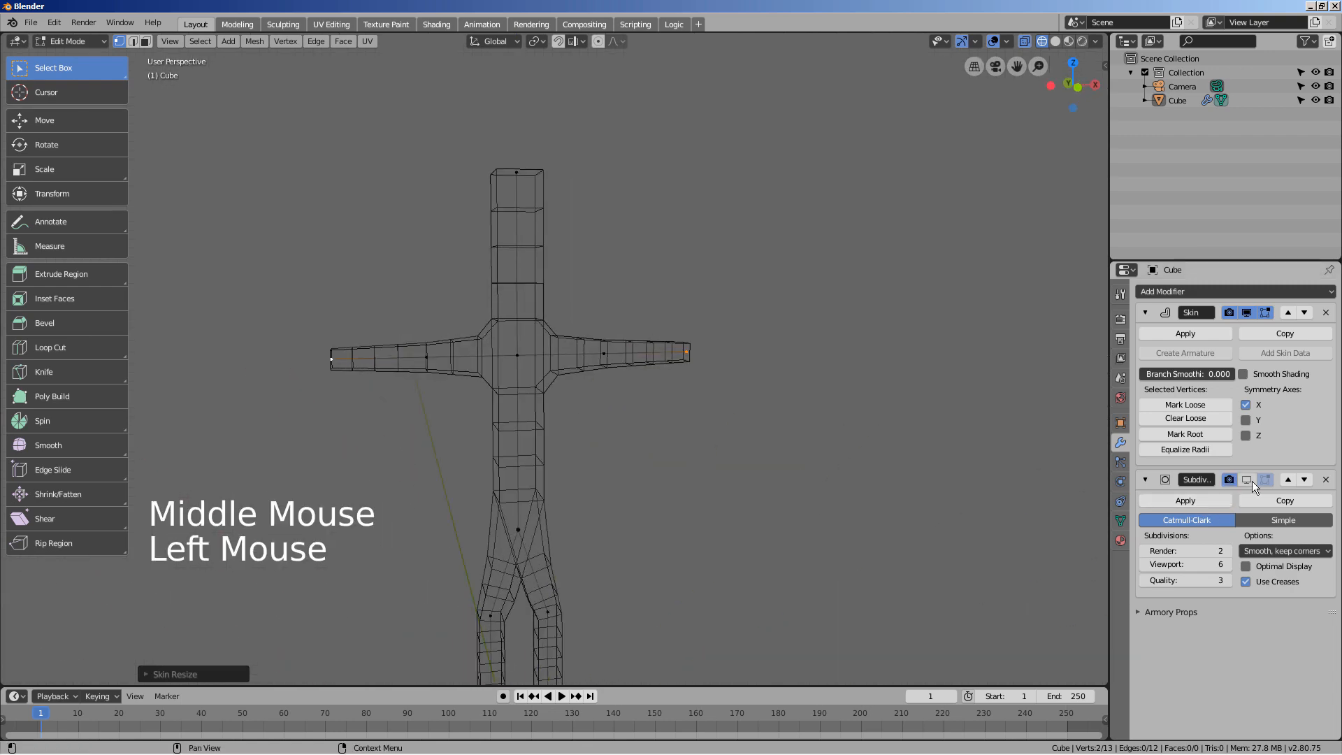
left_click(1249, 481)
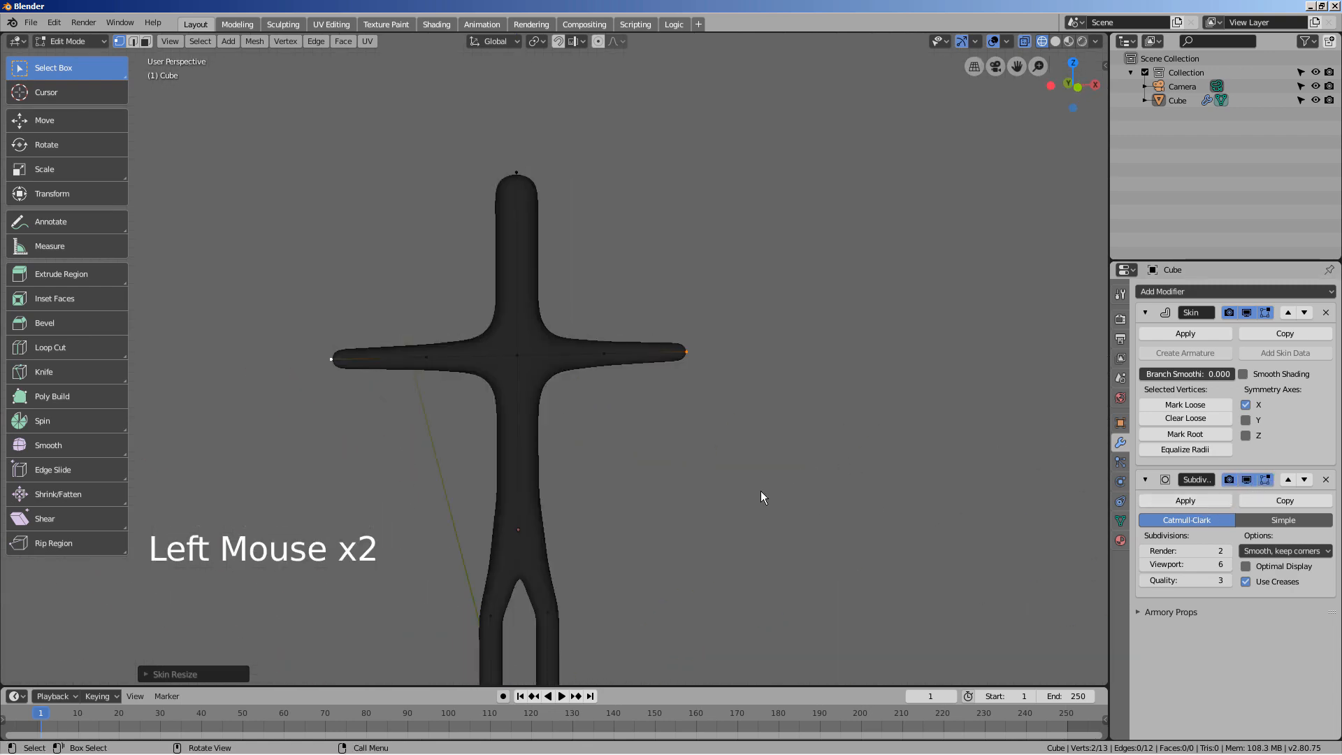
Return to Object Mode, deselect the figure and switch back to solid display
key("Tab")
scroll(760, 492, "down", 5)
left_click(783, 511)
mouse_move(803, 518)
middle_mouse_down()
mouse_move(719, 524)
mouse_move(830, 520)
middle_mouse_up()
key("Tab")
key("Tab")
key("shift+z")
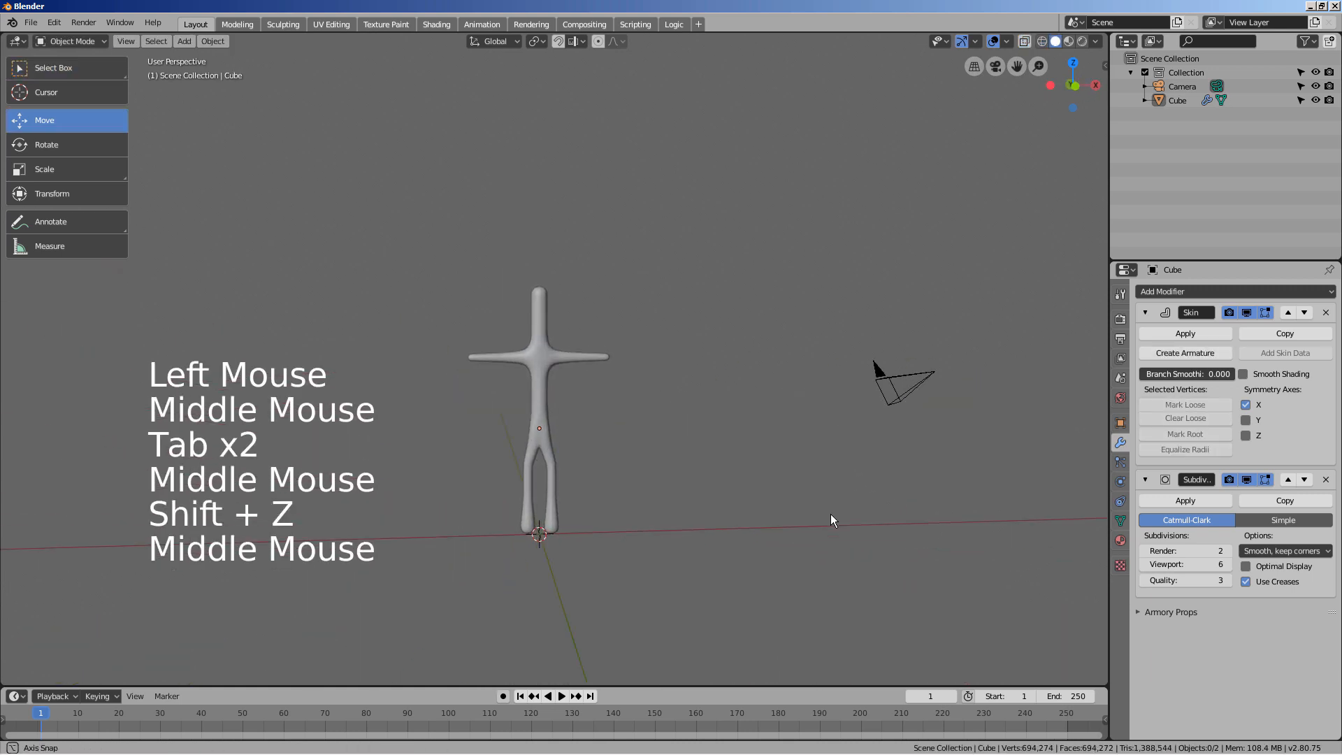
Open the figure's material settings and add a new material
scroll(766, 526, "up", 4)
middle_click_drag(724, 533, 741, 493, "shift")
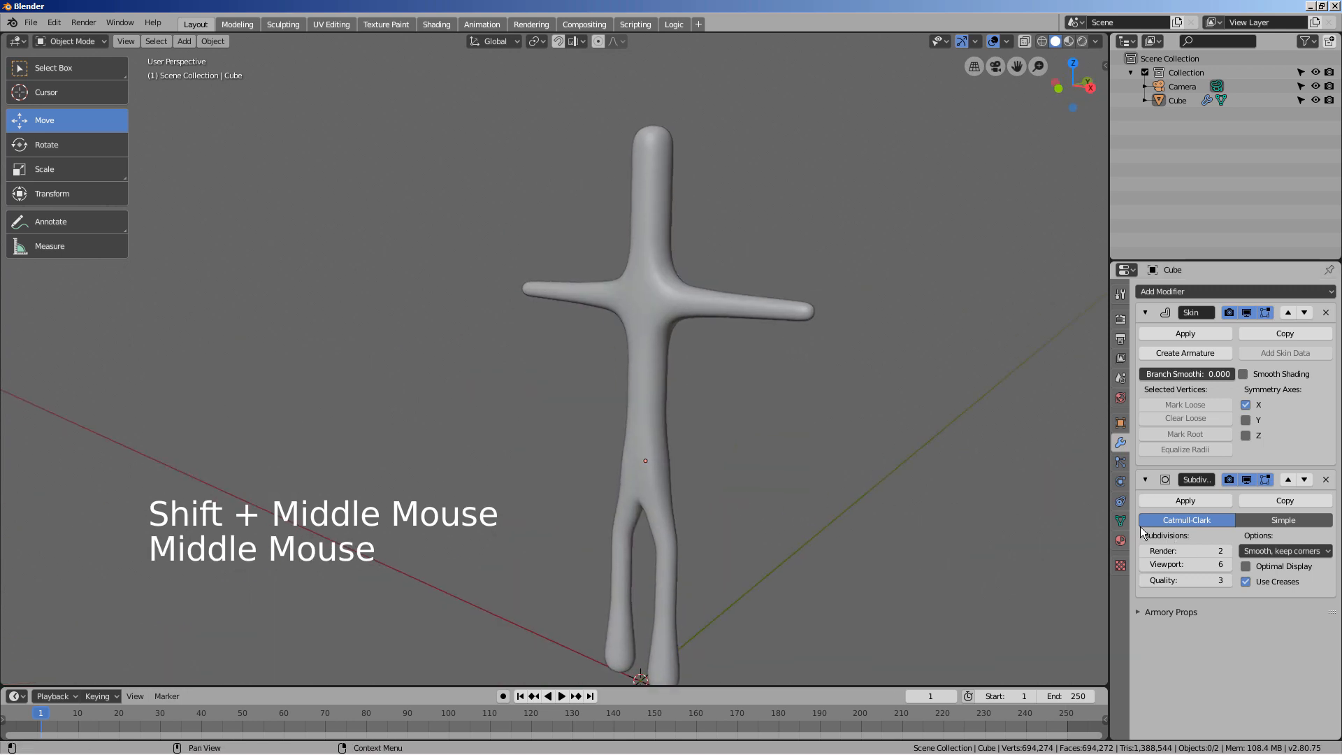
left_click(1120, 540)
left_click(1194, 350)
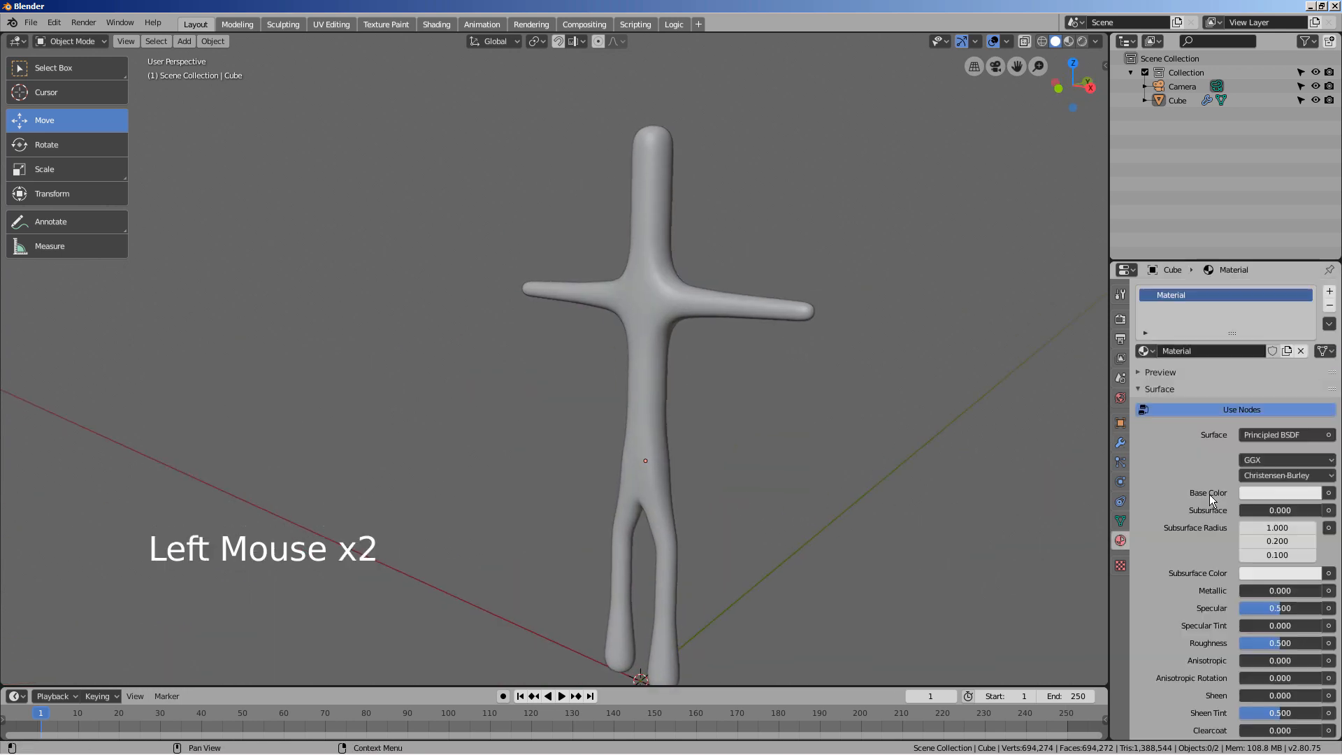
Set the material's Base Color to blue (H 0.567, S 0.788, V 0.906) and display the figure with material preview shading
left_click(1281, 492)
left_click(1268, 310)
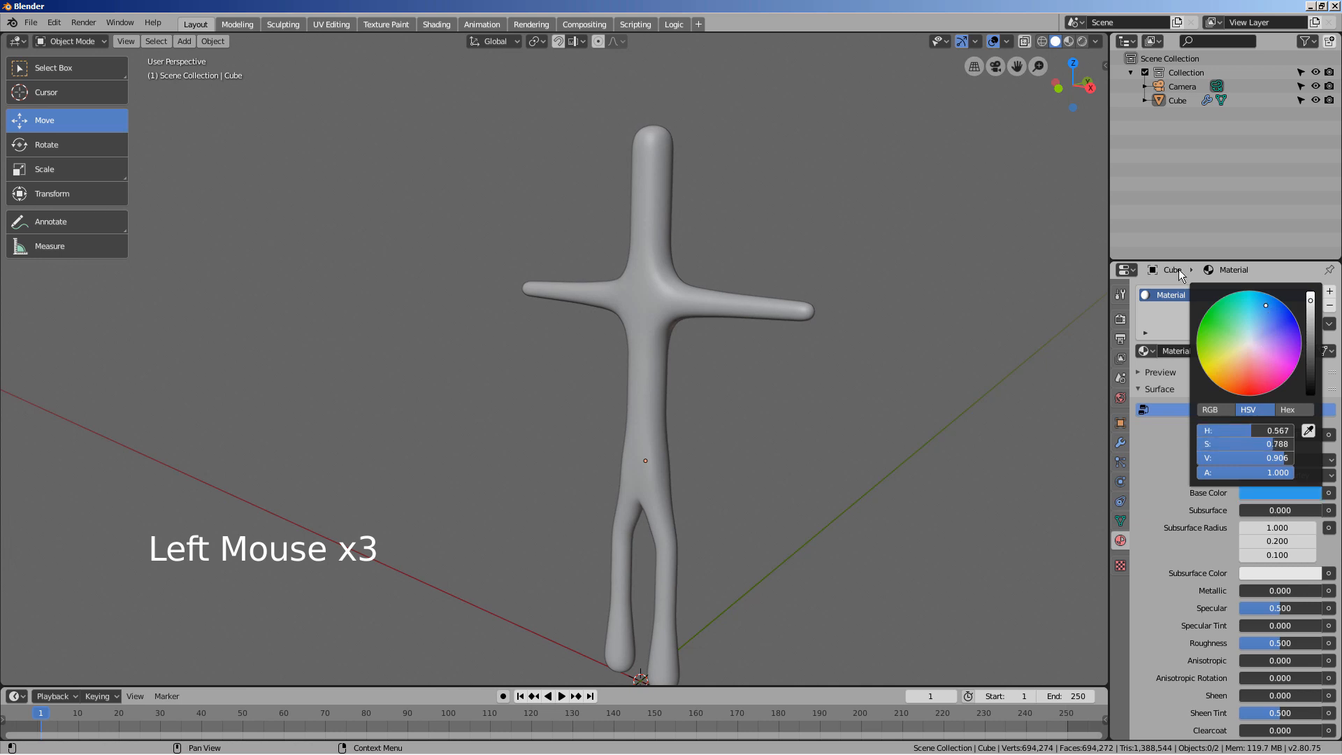
left_click(1069, 41)
middle_click_drag(772, 513, 809, 505)
left_click(810, 505)
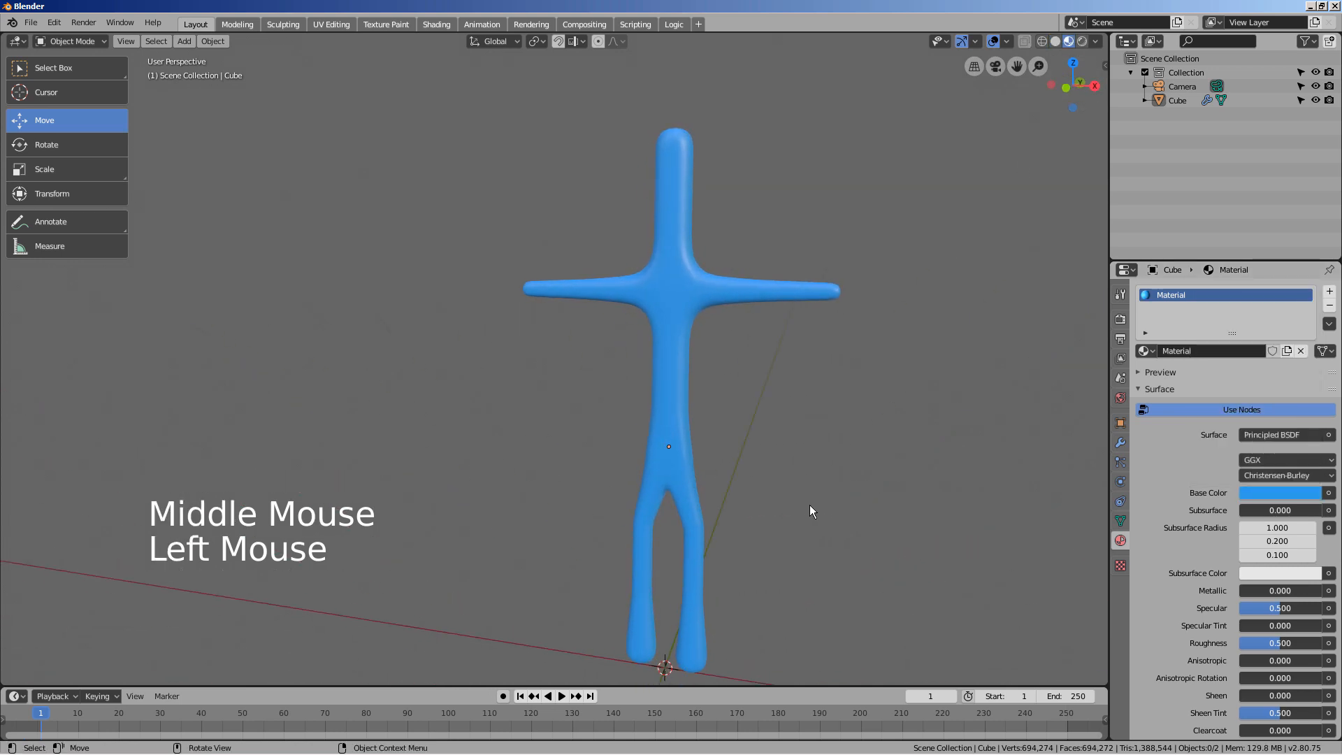
Switch to the front view, move the figure down slightly and deselect it
key("KP_1")
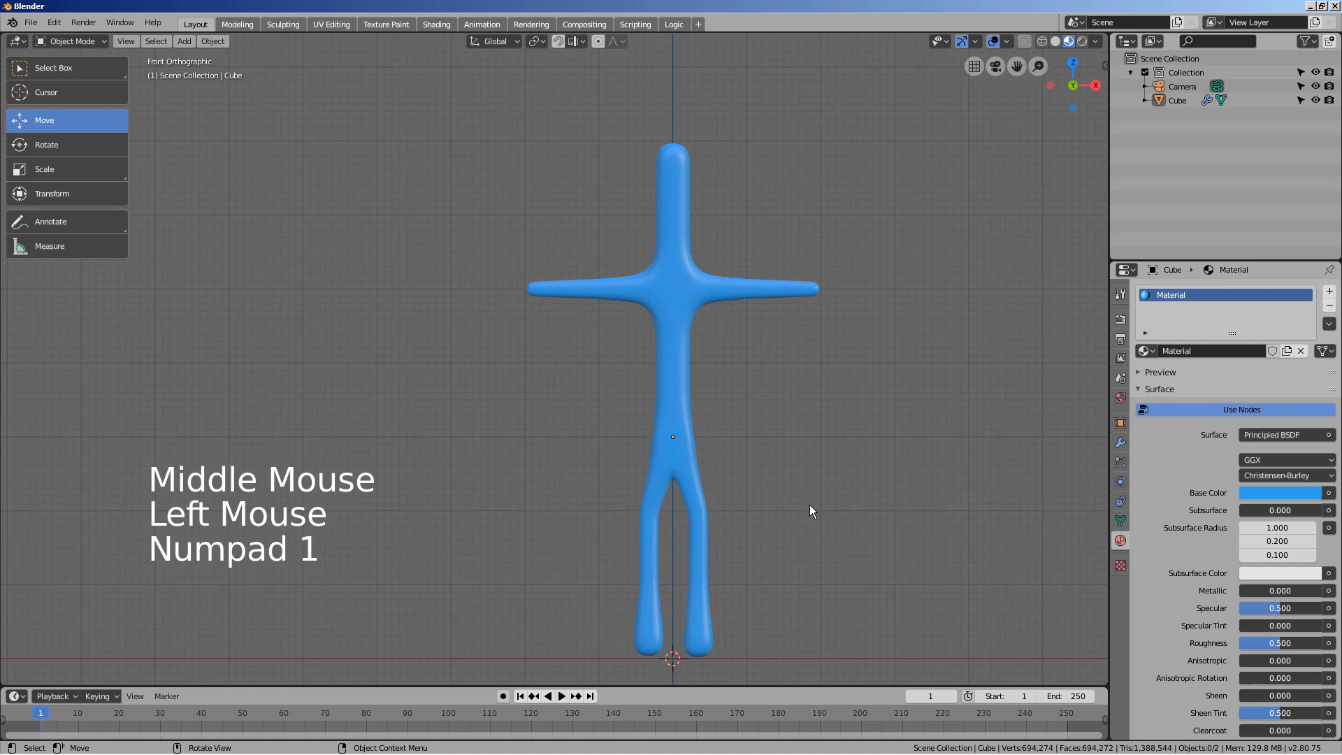
left_click(672, 367)
left_click_drag(673, 371, 673, 374)
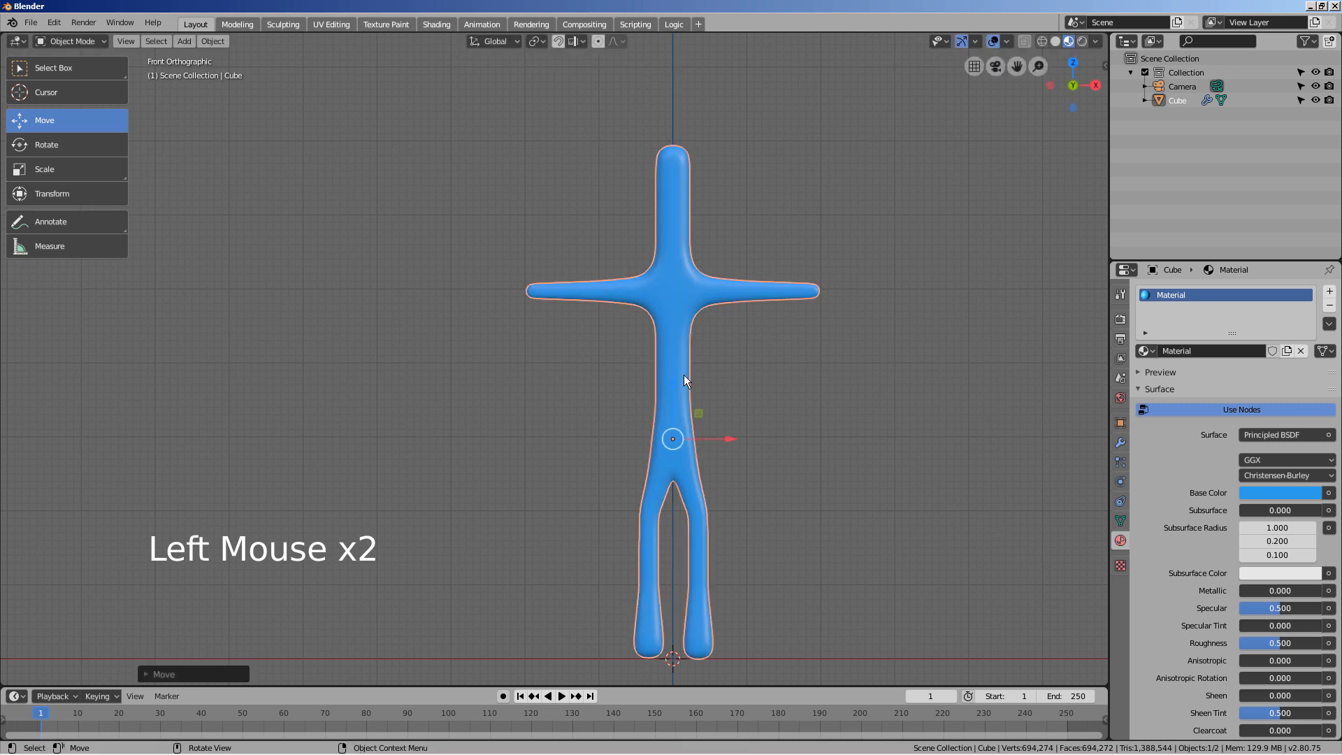
left_click(896, 438)
Add an armature and raise it along Z to about 2.59, at the figure's hips
key("shift+a")
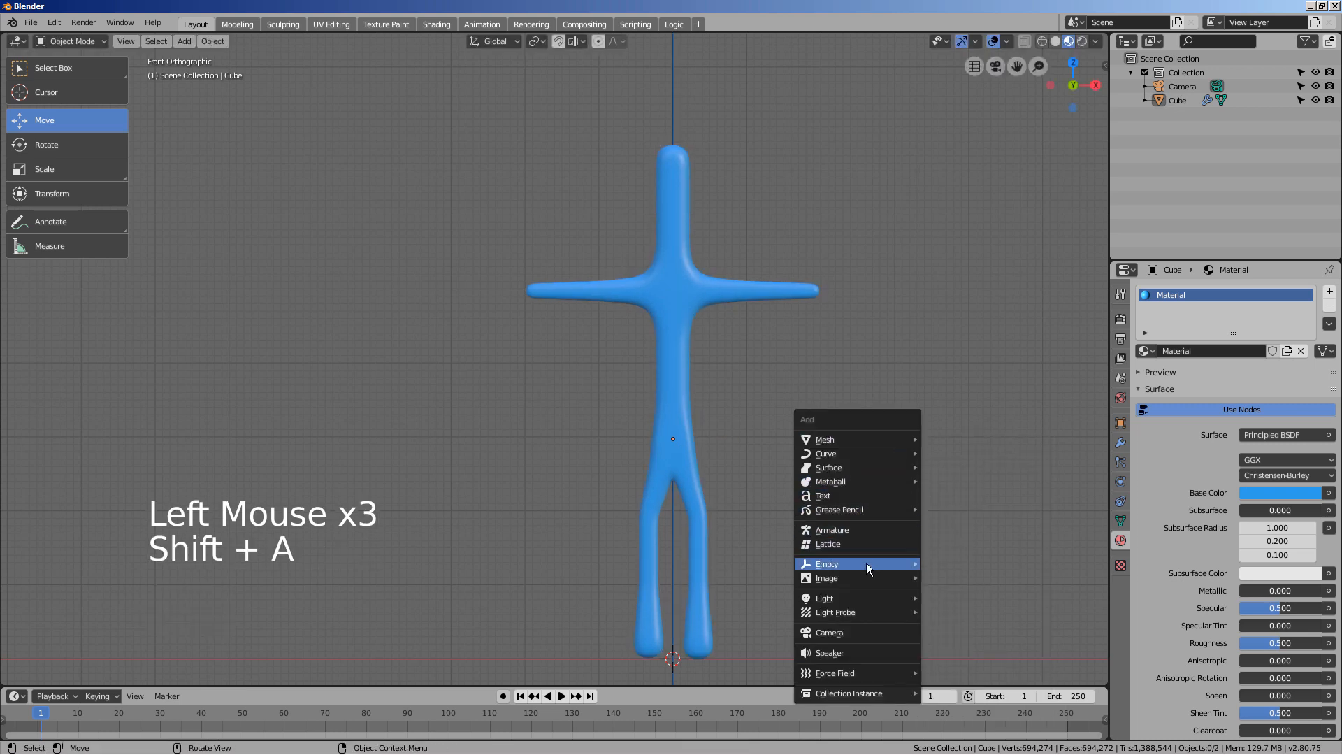
left_click(865, 533)
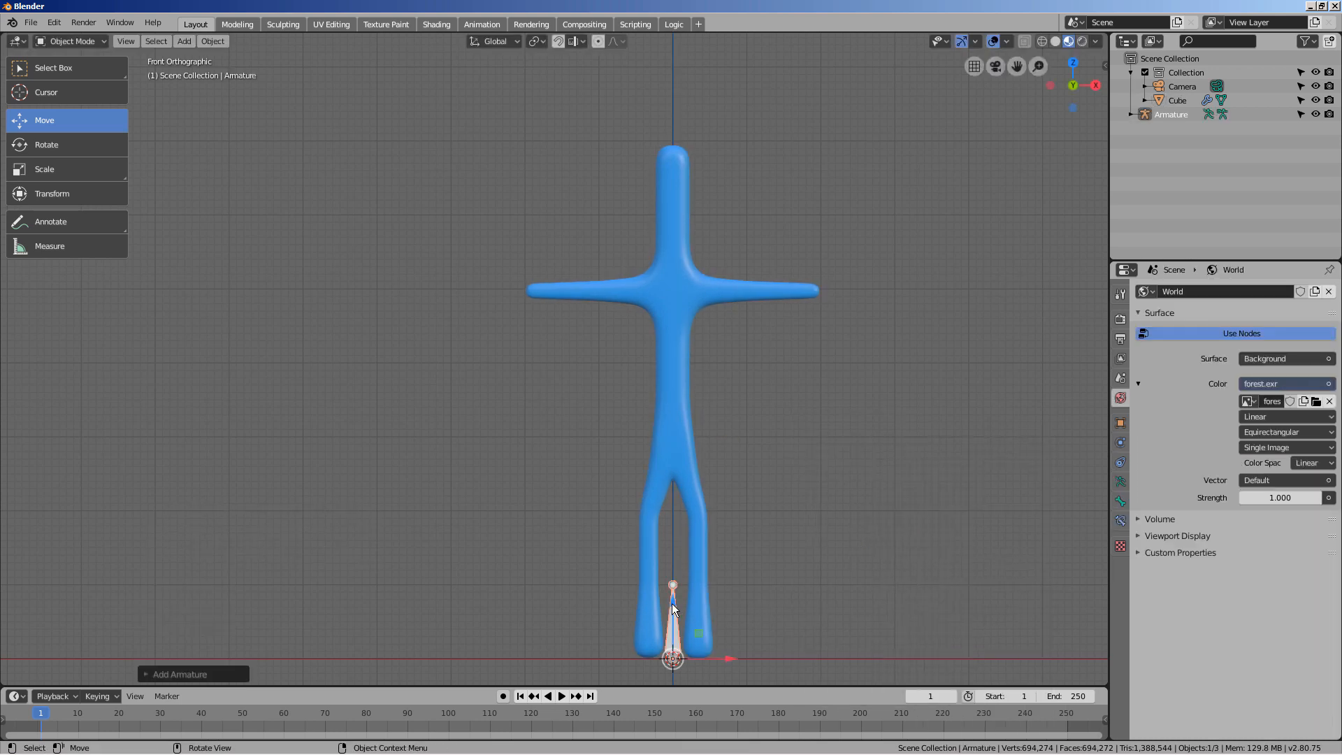
left_click_drag(675, 603, 691, 411)
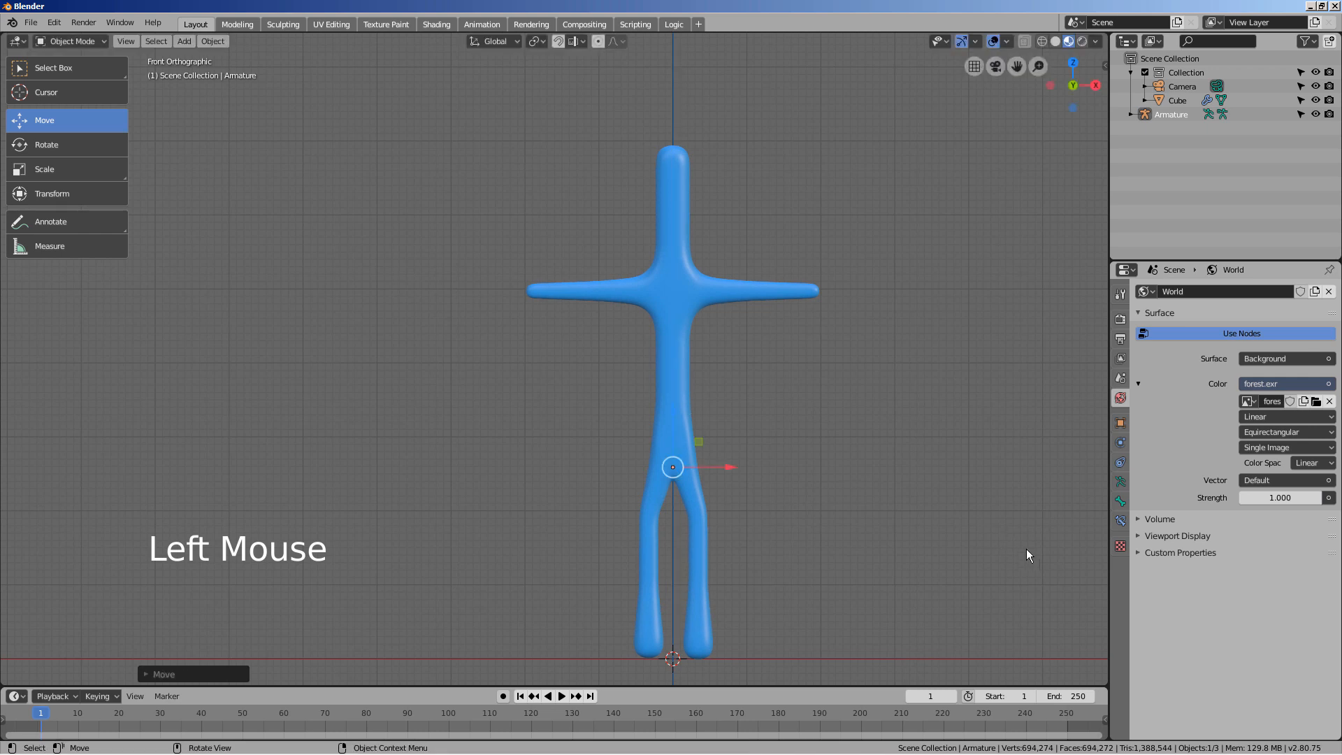
Enable In Front in the armature's viewport display settings
left_click(1121, 501)
left_click(1119, 480)
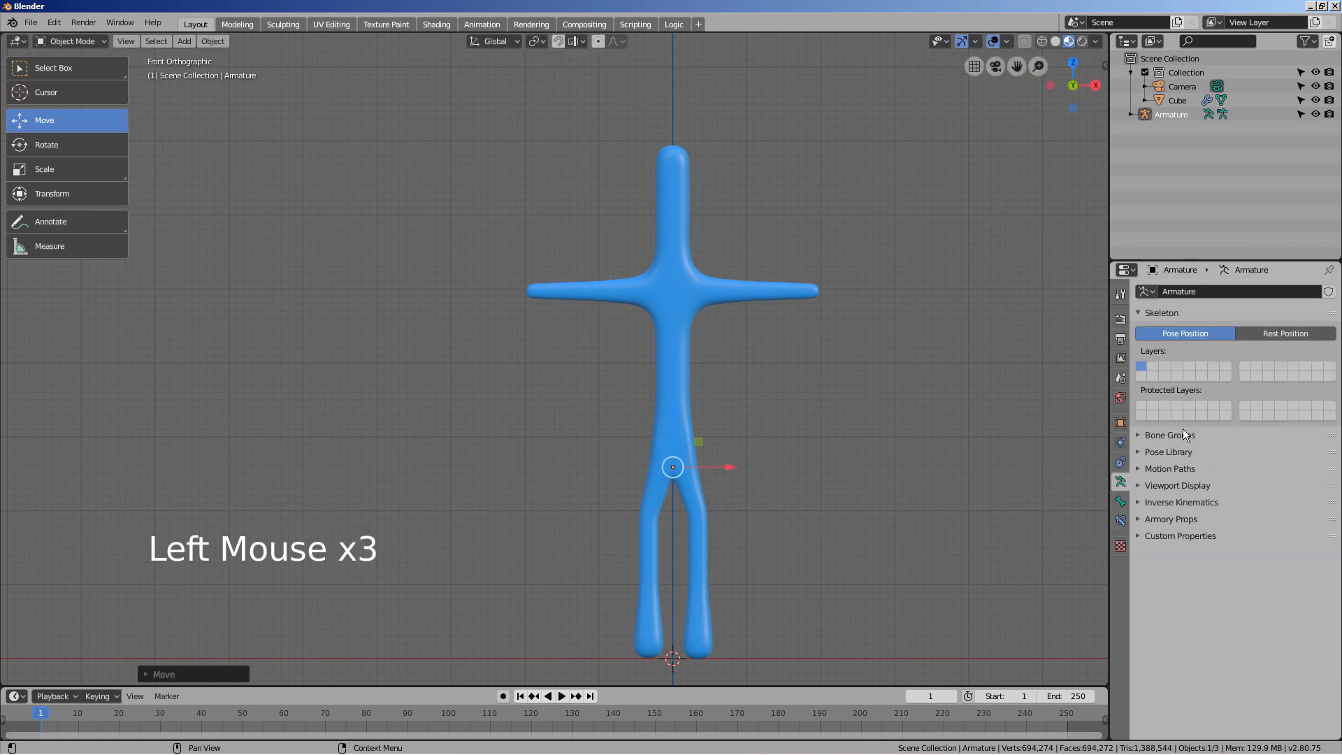
left_click(1141, 485)
left_click(1315, 524)
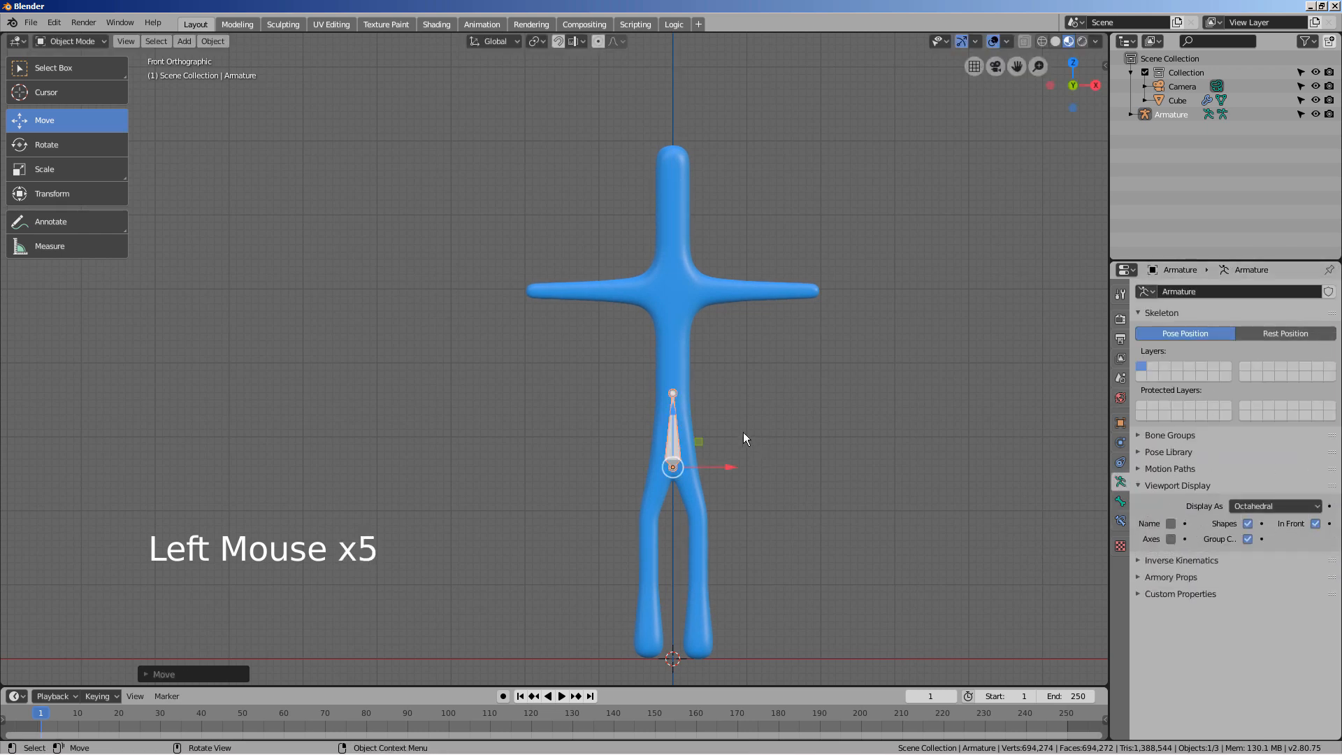
In Edit Mode, extrude a spine bone up to shoulder height and a head bone up to the top of the head
key("Tab")
left_click(673, 393)
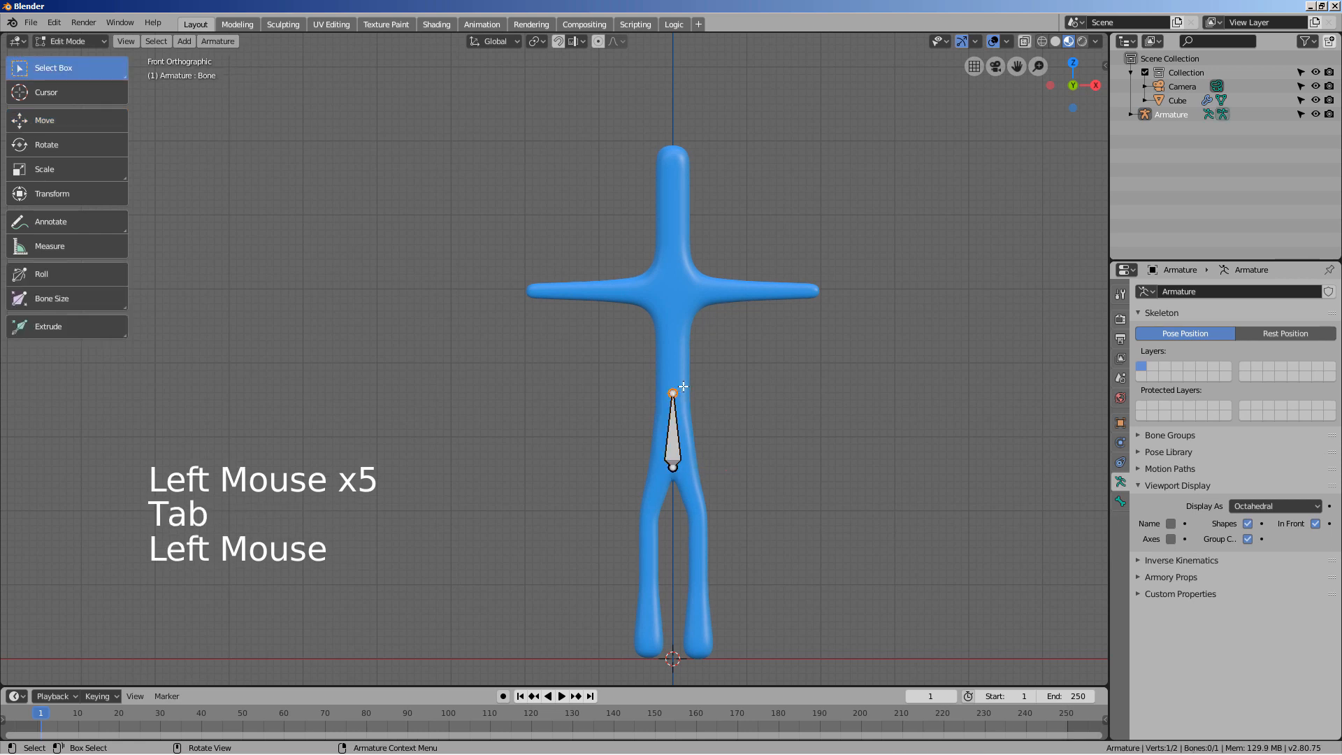
key("e")
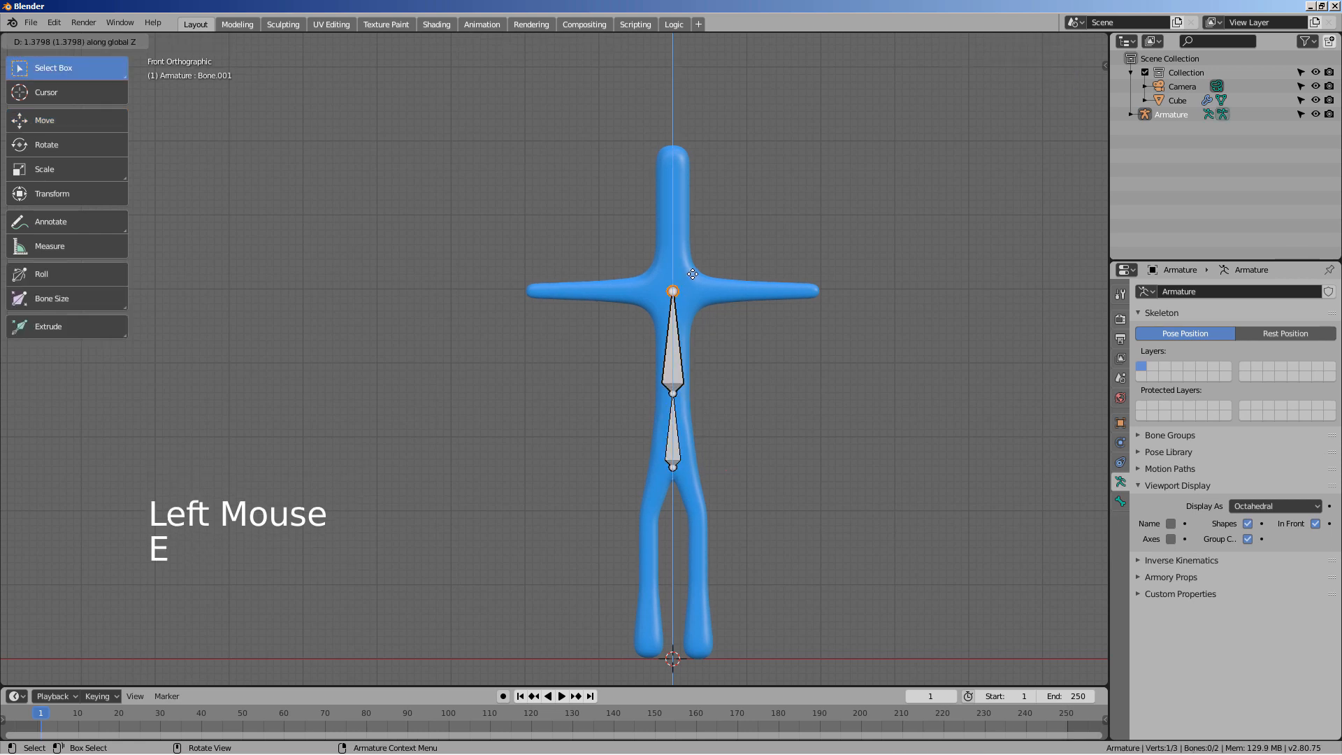
key("ctrl")
left_click(691, 273)
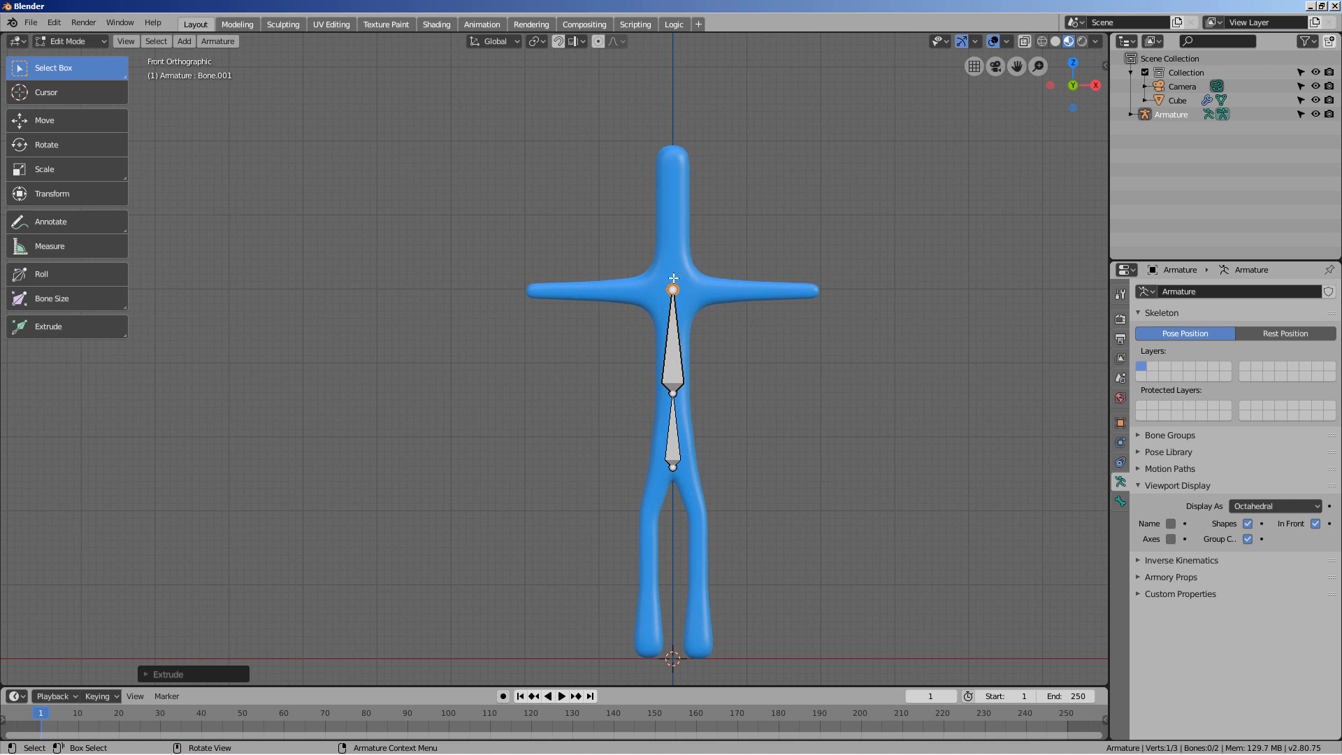
key("e")
left_click(673, 155)
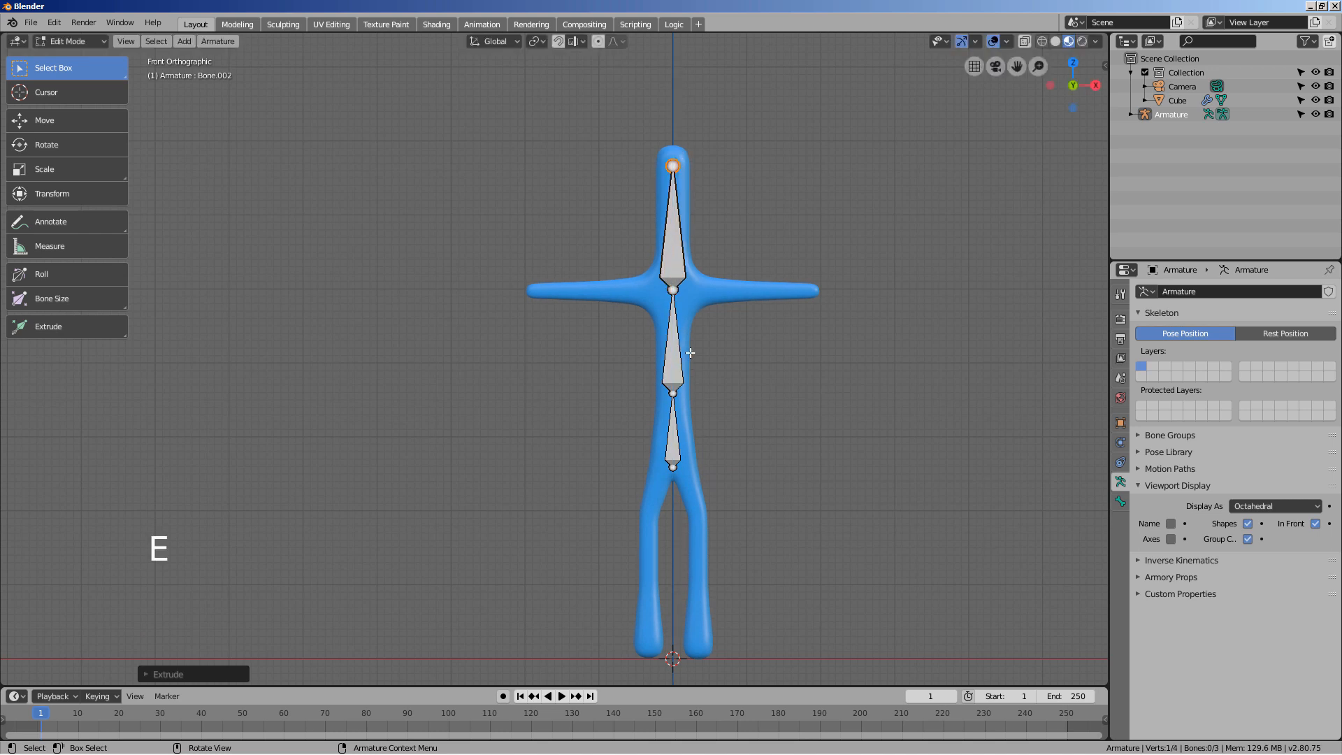
Extrude hip, thigh and shin bones from the base of the spine down the figure's +X leg
left_click(673, 463)
key("e")
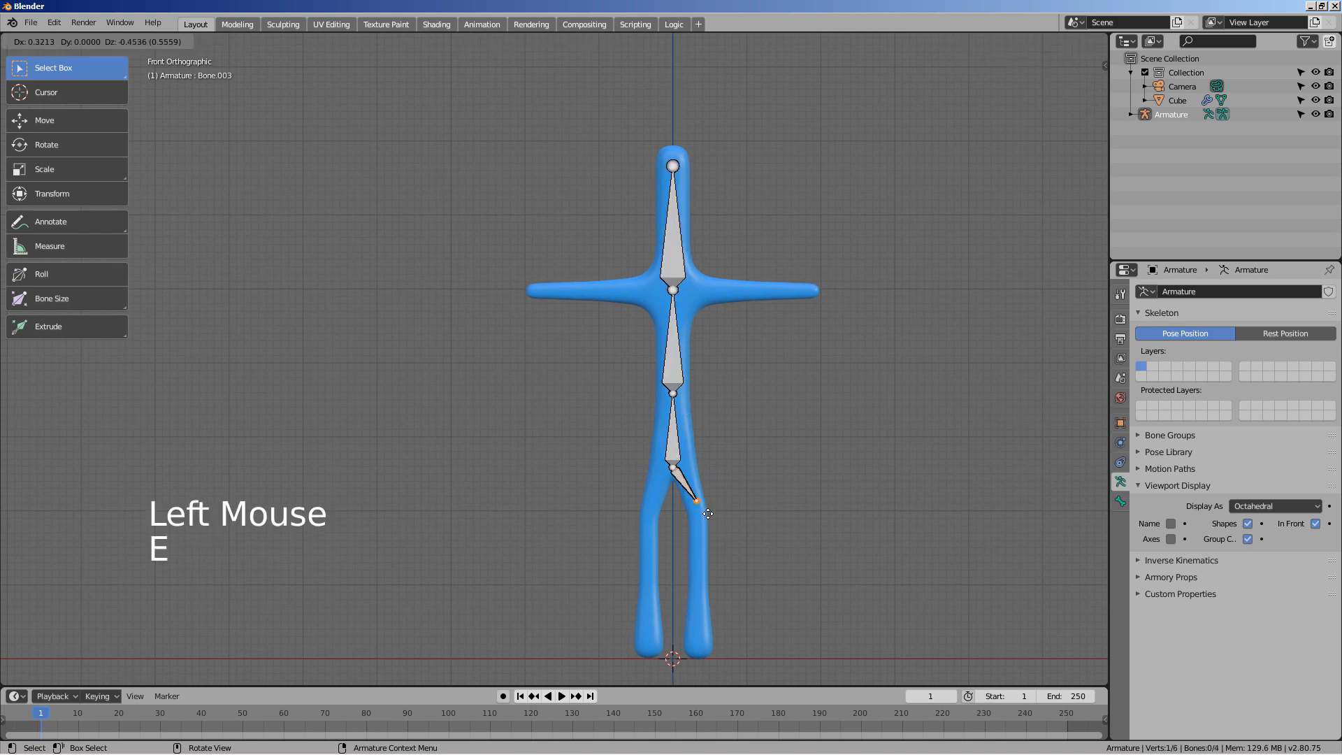
left_click(710, 525)
key("e")
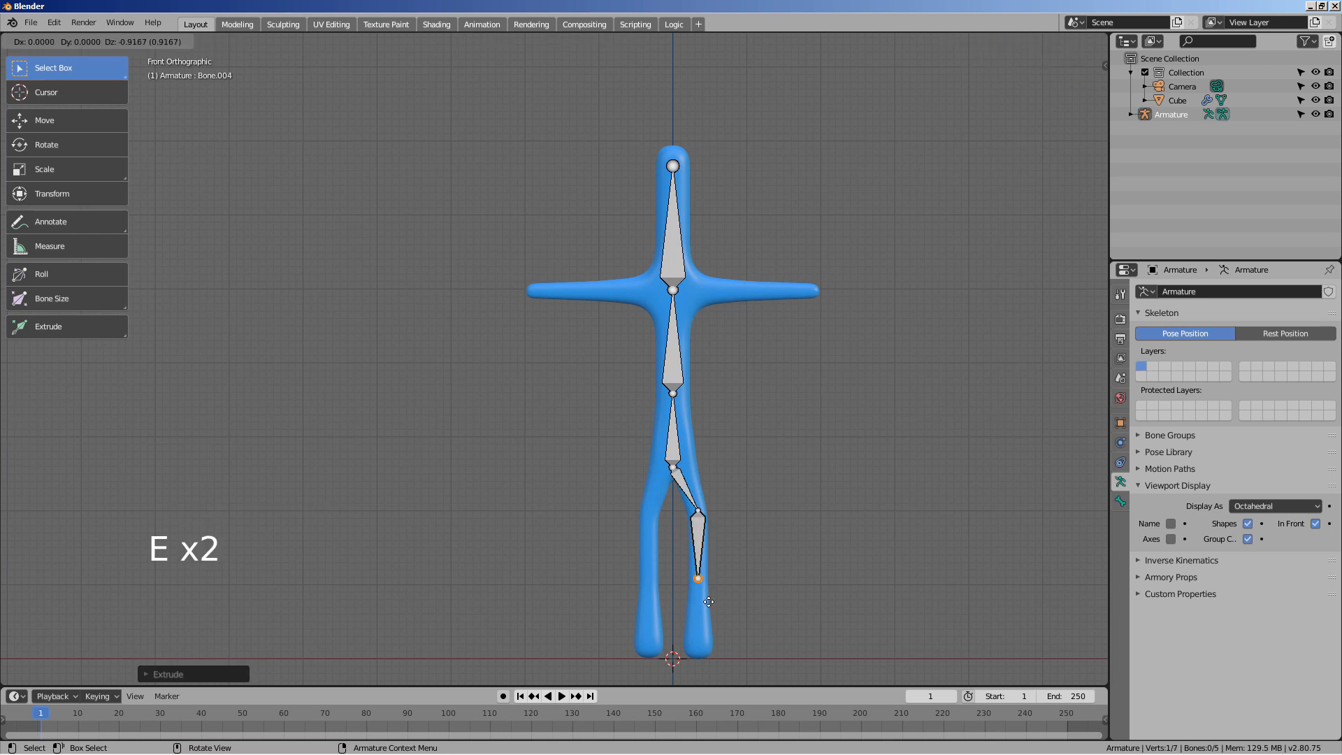
left_click(711, 607)
key("e")
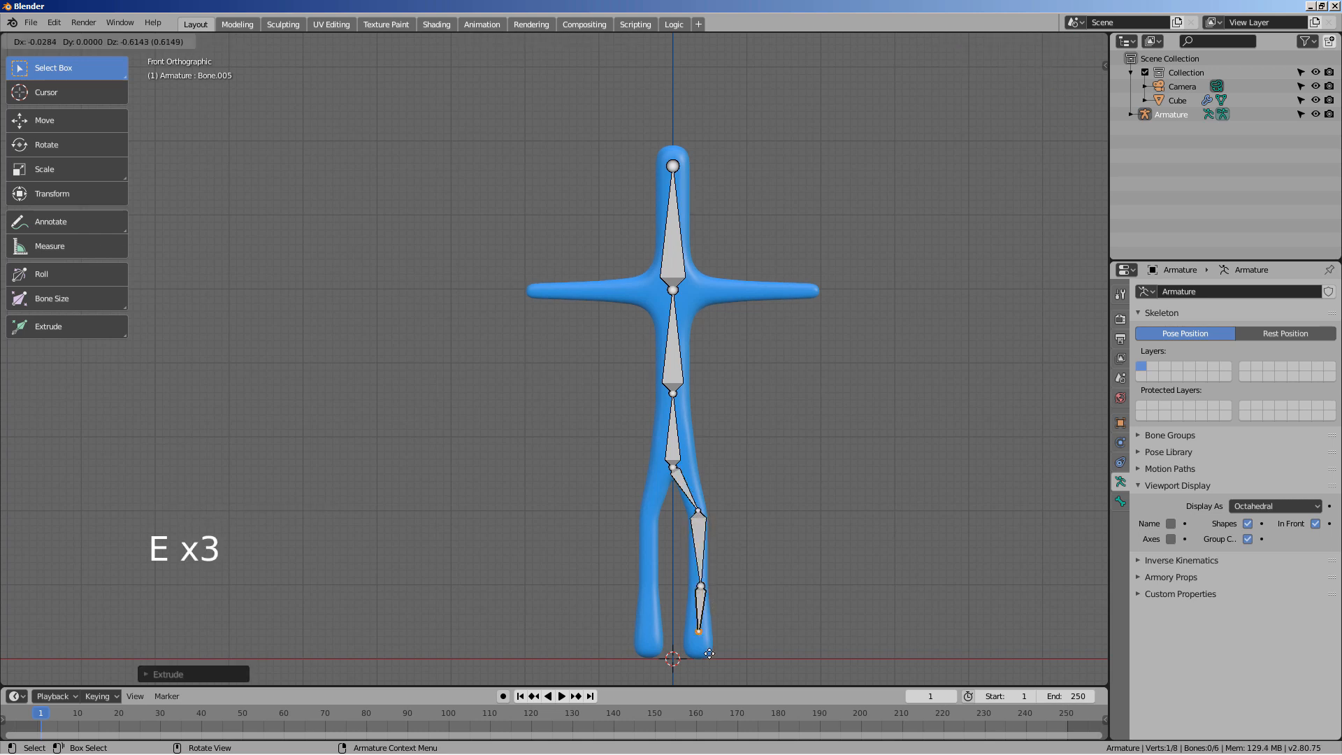
left_click(712, 675)
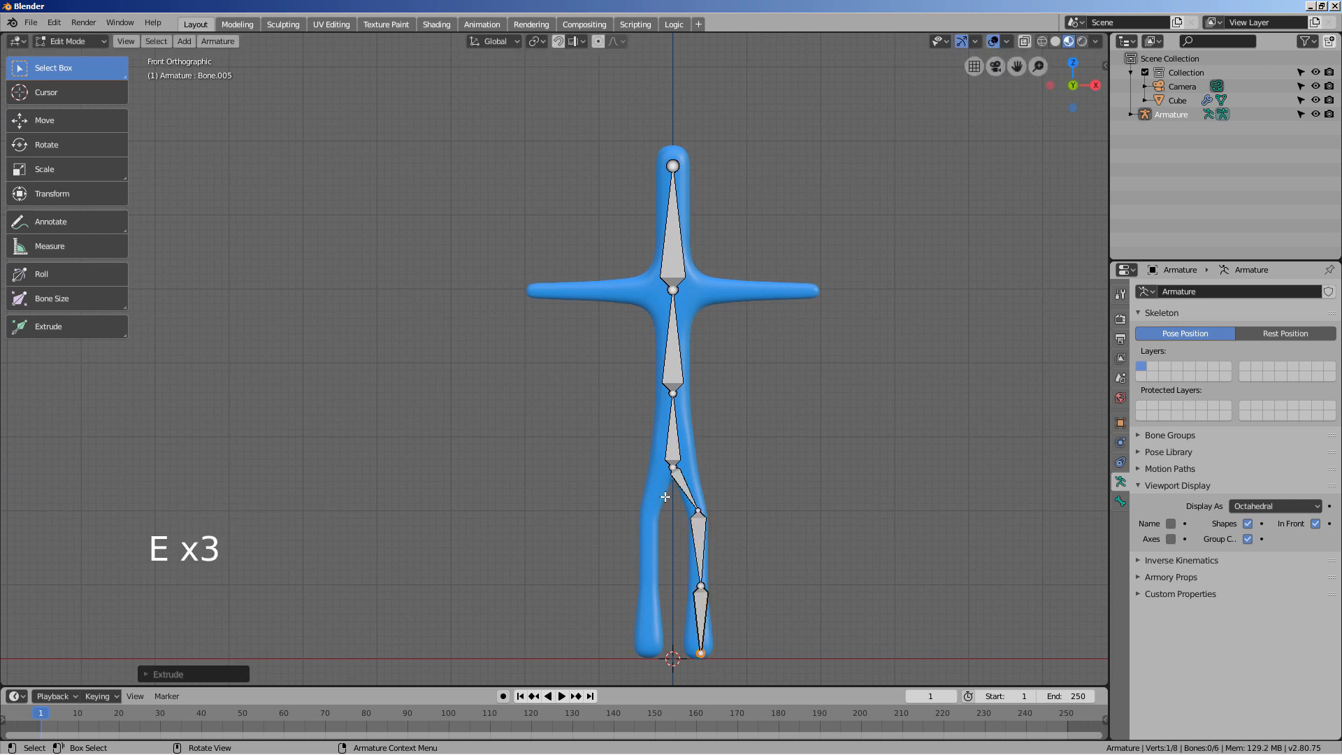
Extrude hip, thigh and shin bones from the base of the spine down the figure's -X leg
left_click(671, 467)
key("e")
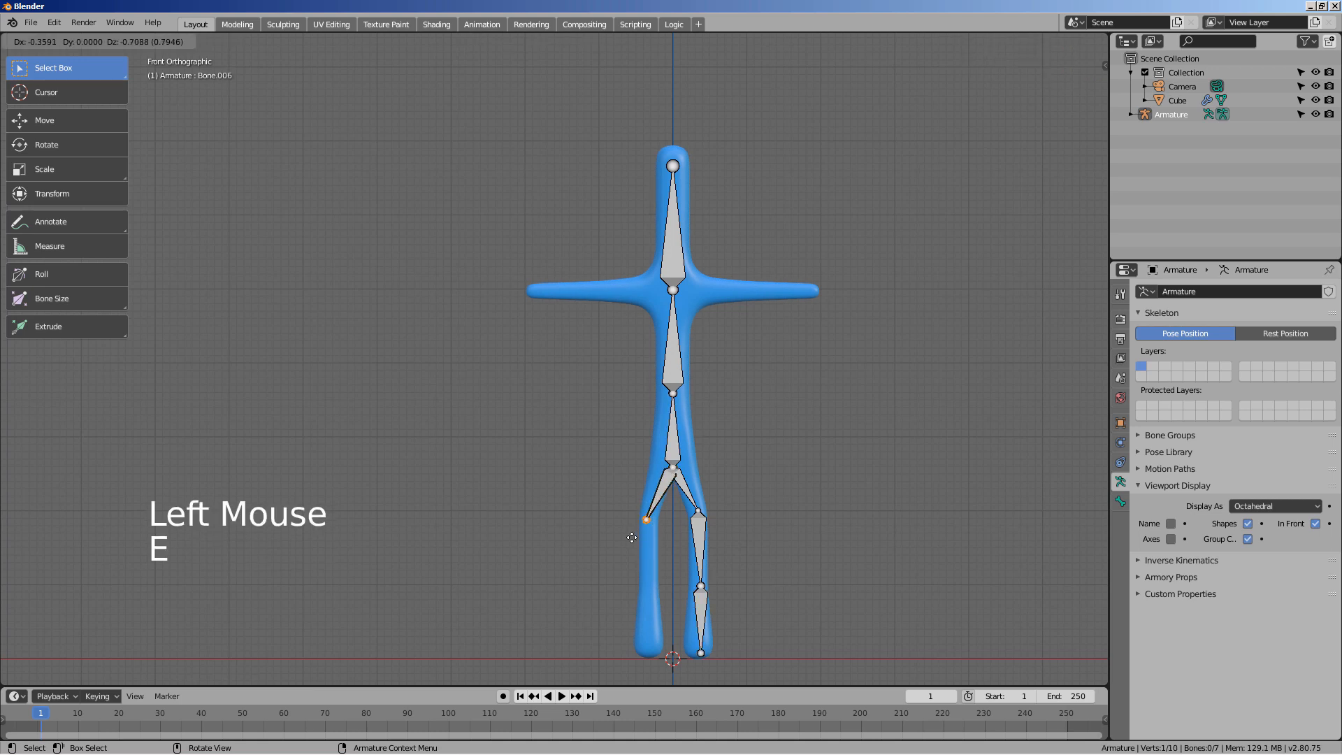
left_click(634, 532)
key("e")
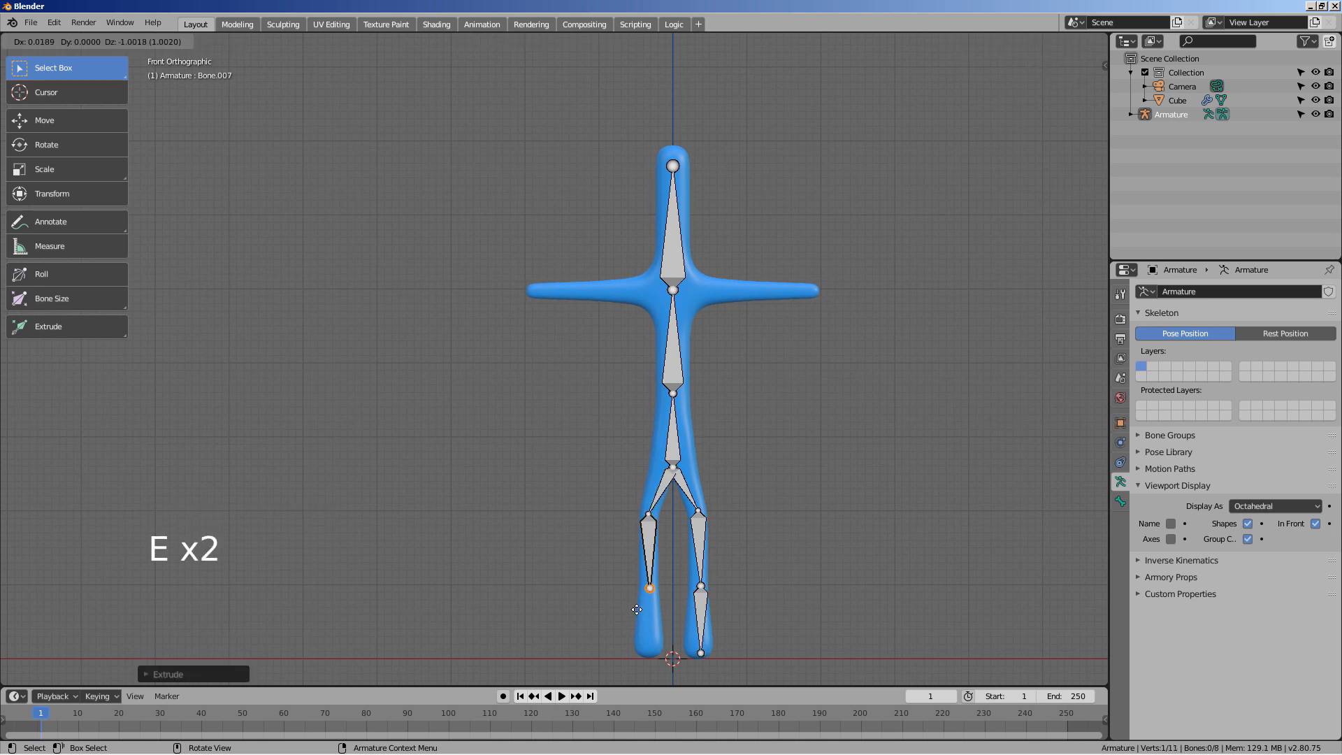
left_click(637, 610)
key("e")
left_click(637, 675)
Extrude upper arm and forearm bones from the shoulder joint along the figure's +X arm
left_click(673, 289)
key("e")
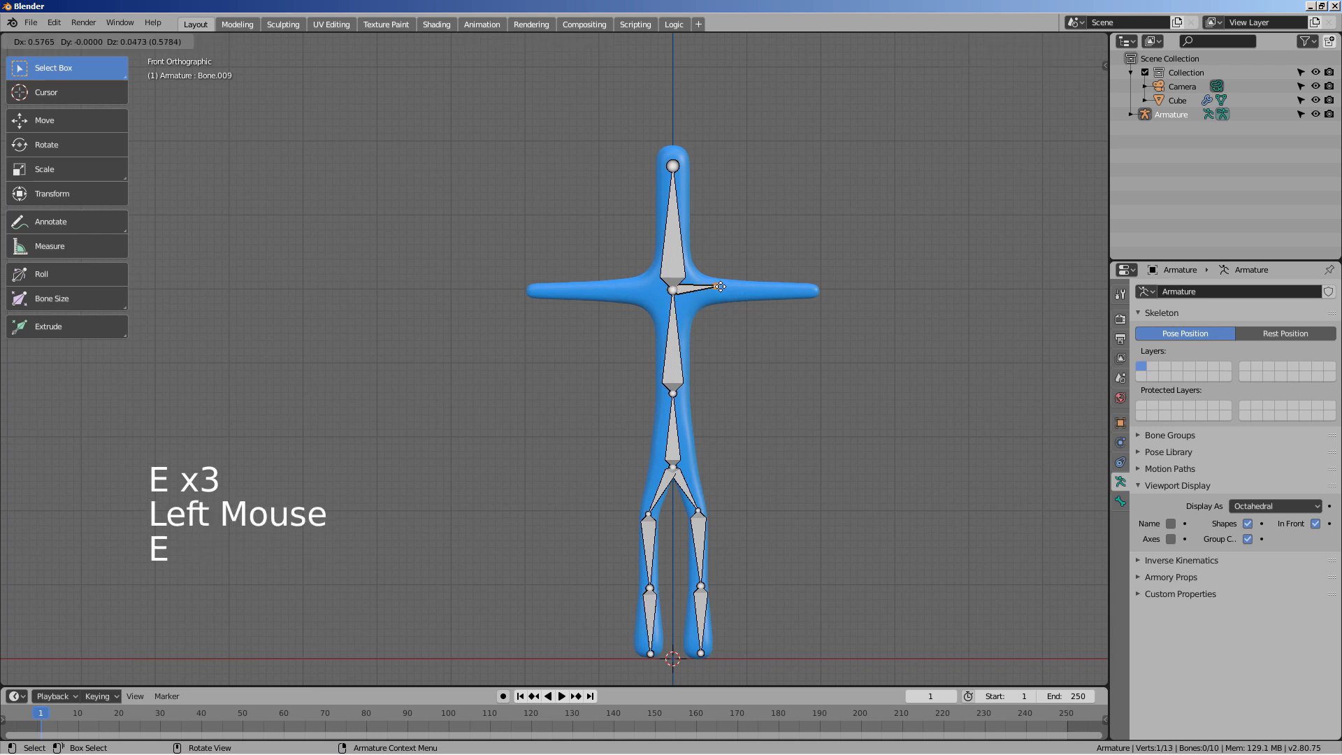
left_click(748, 291)
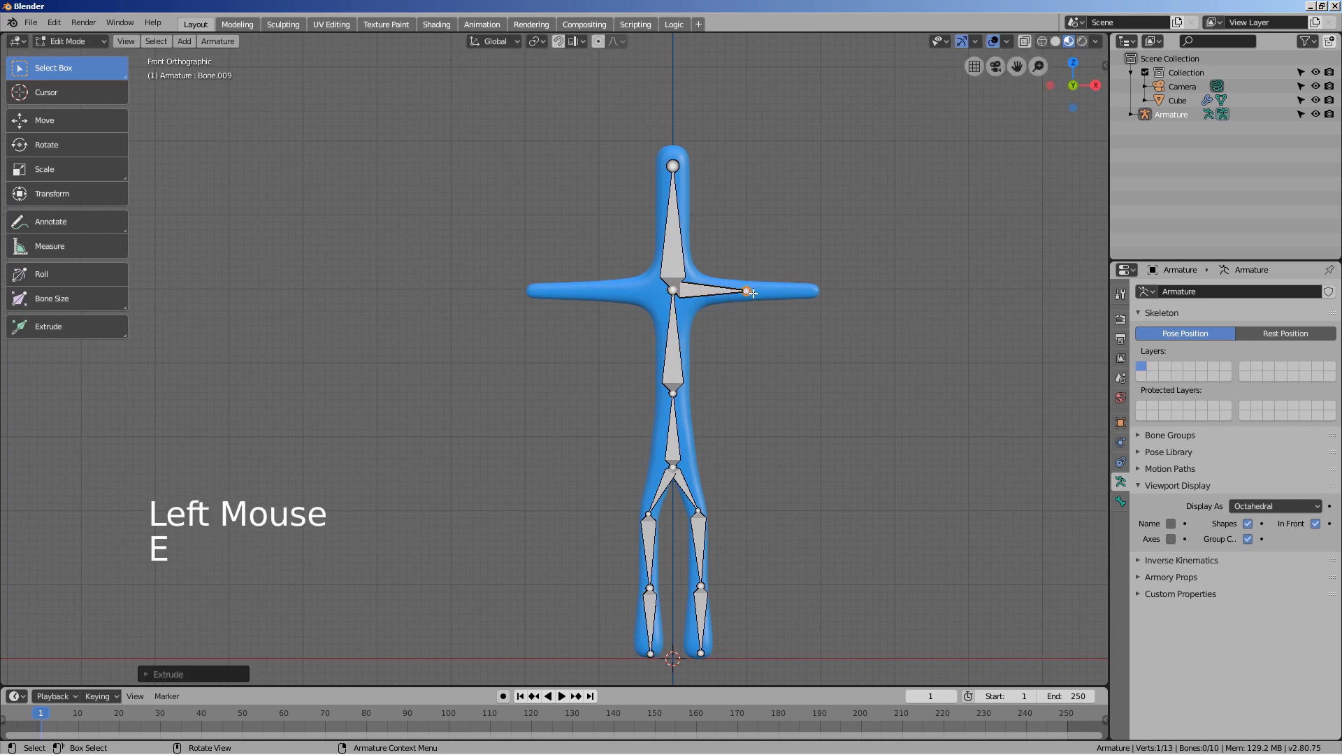
key("e")
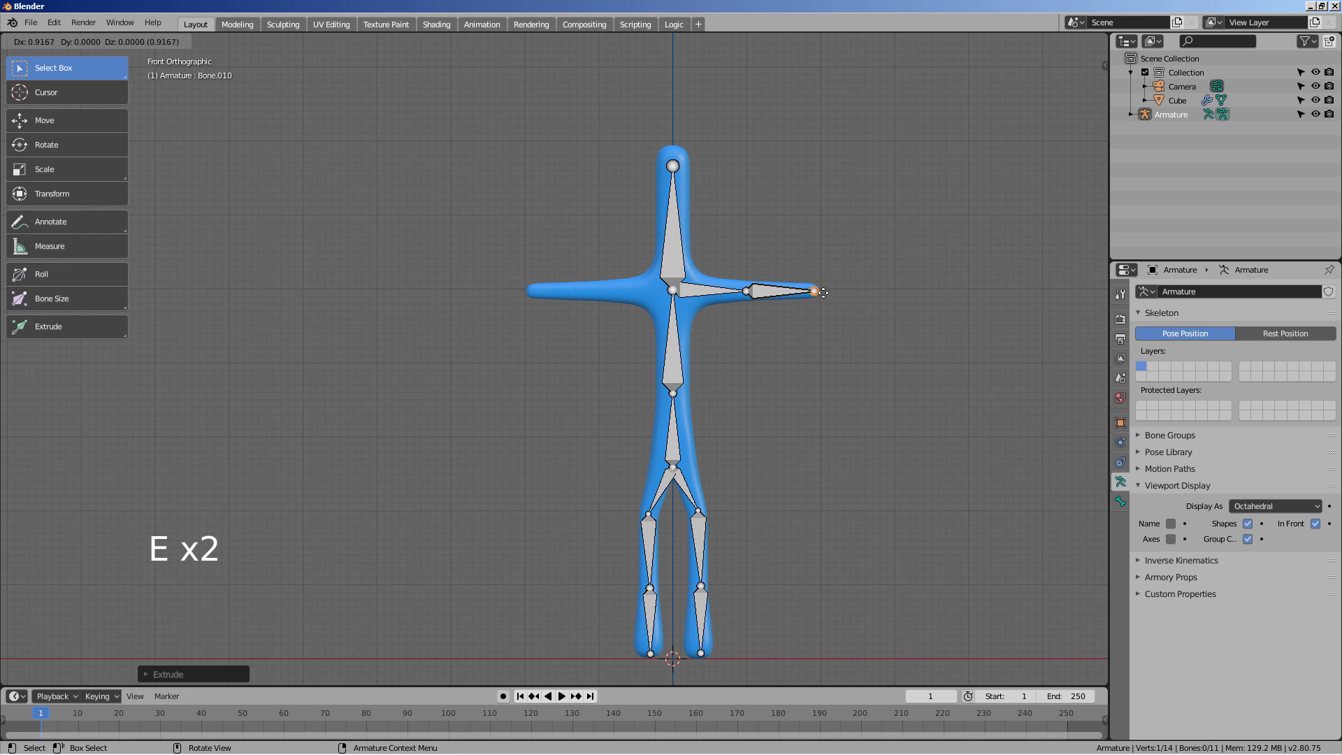
left_click(814, 290)
Extrude upper arm and forearm bones along the figure's -X arm, and return to Object Mode
left_click(673, 290)
key("e")
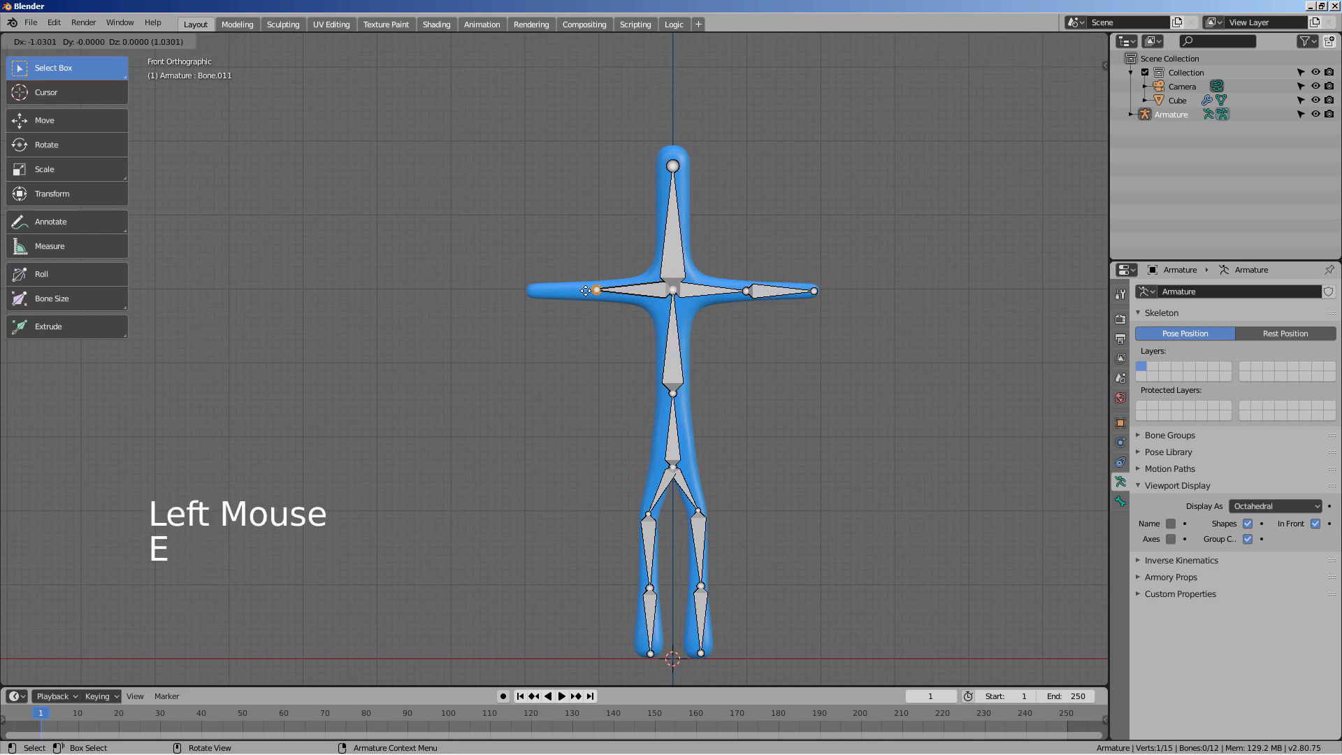
left_click(589, 291)
key("e")
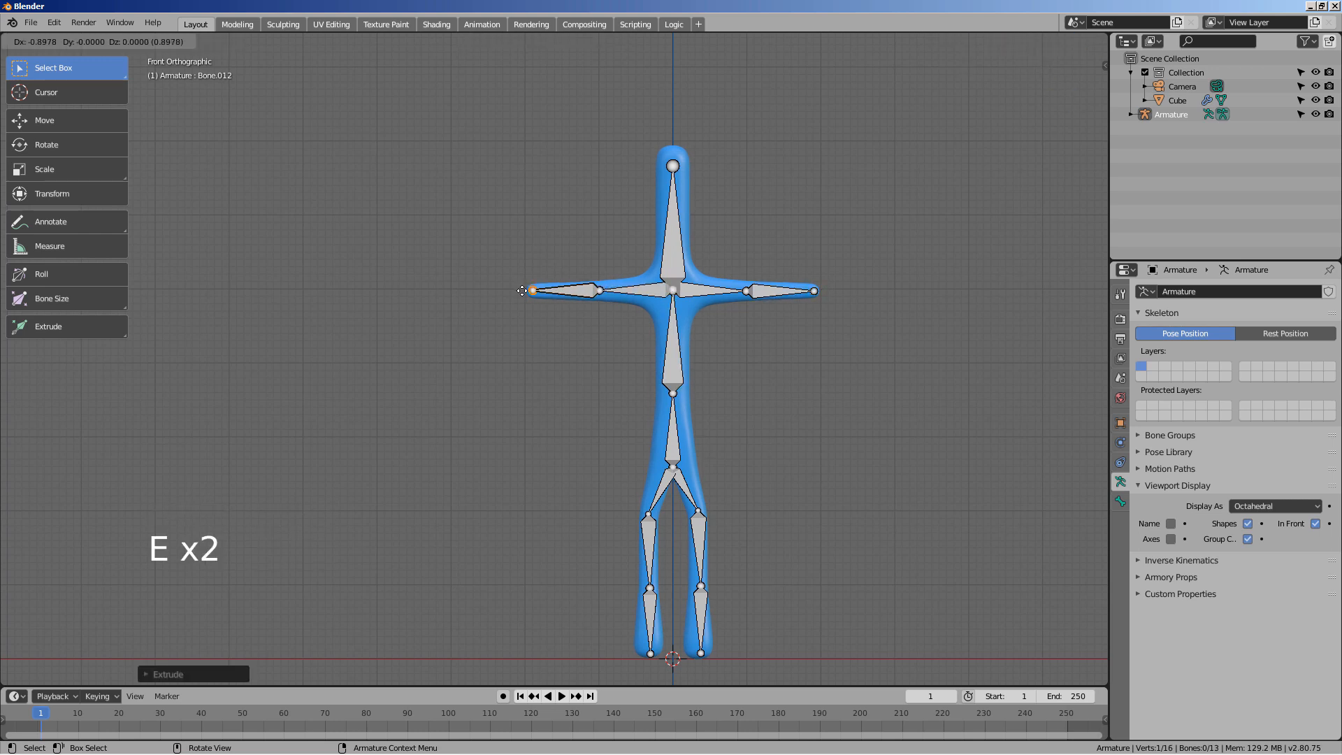
left_click(548, 291)
key("Tab")
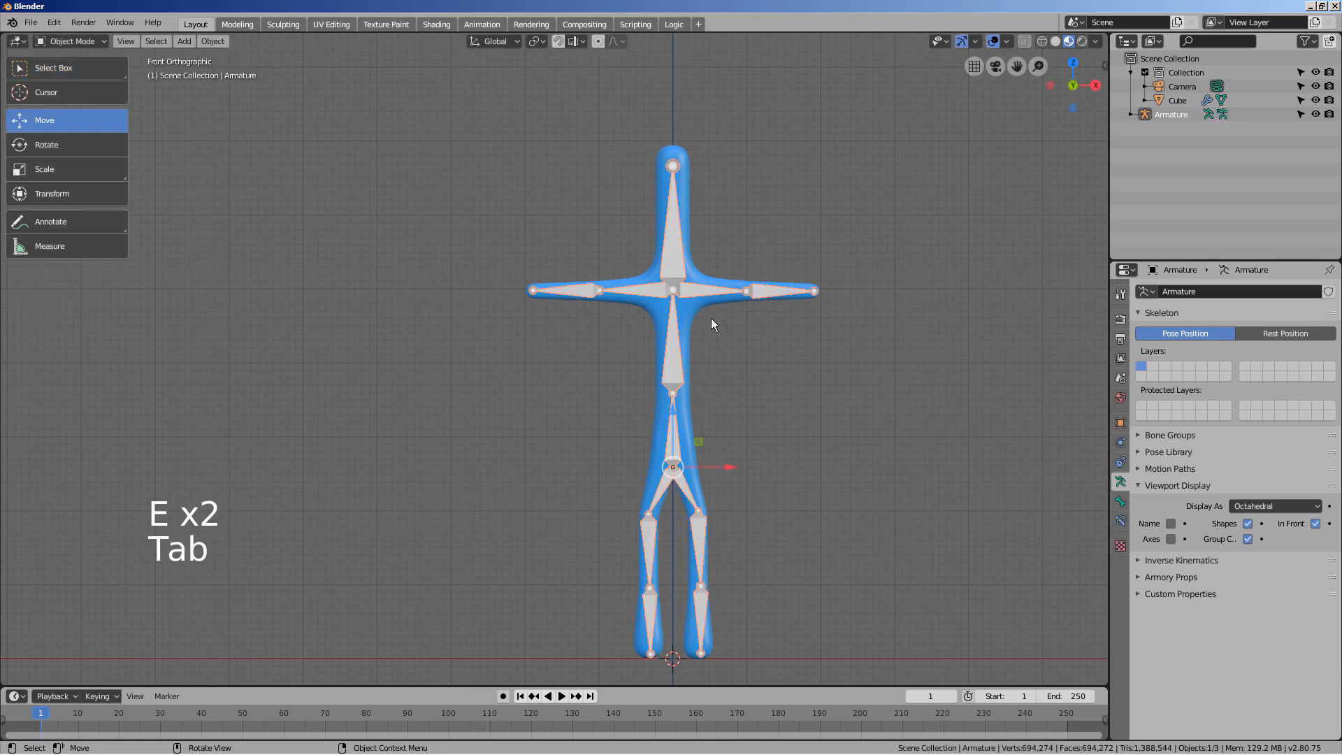
Apply the figure's Skin and Subdivision Surface modifiers
middle_click_drag(710, 325, 720, 358)
left_click(690, 327)
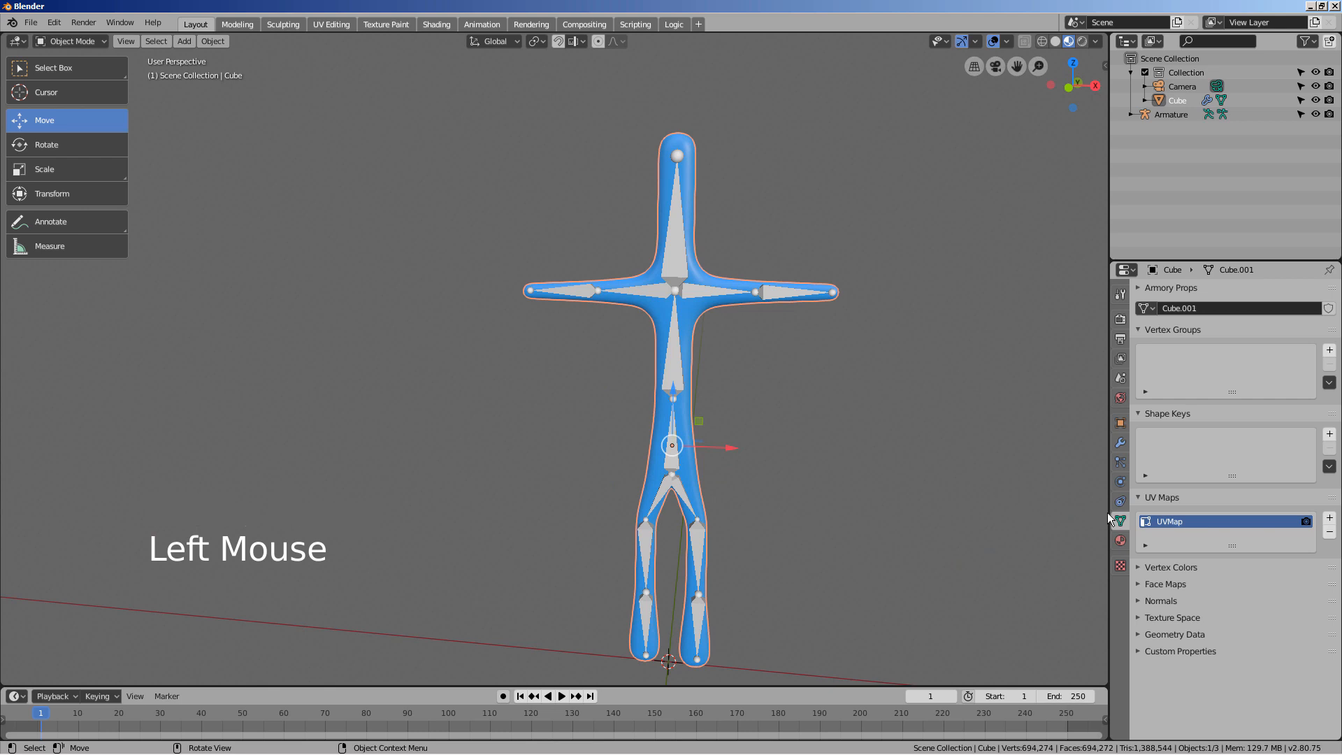
left_click(1120, 442)
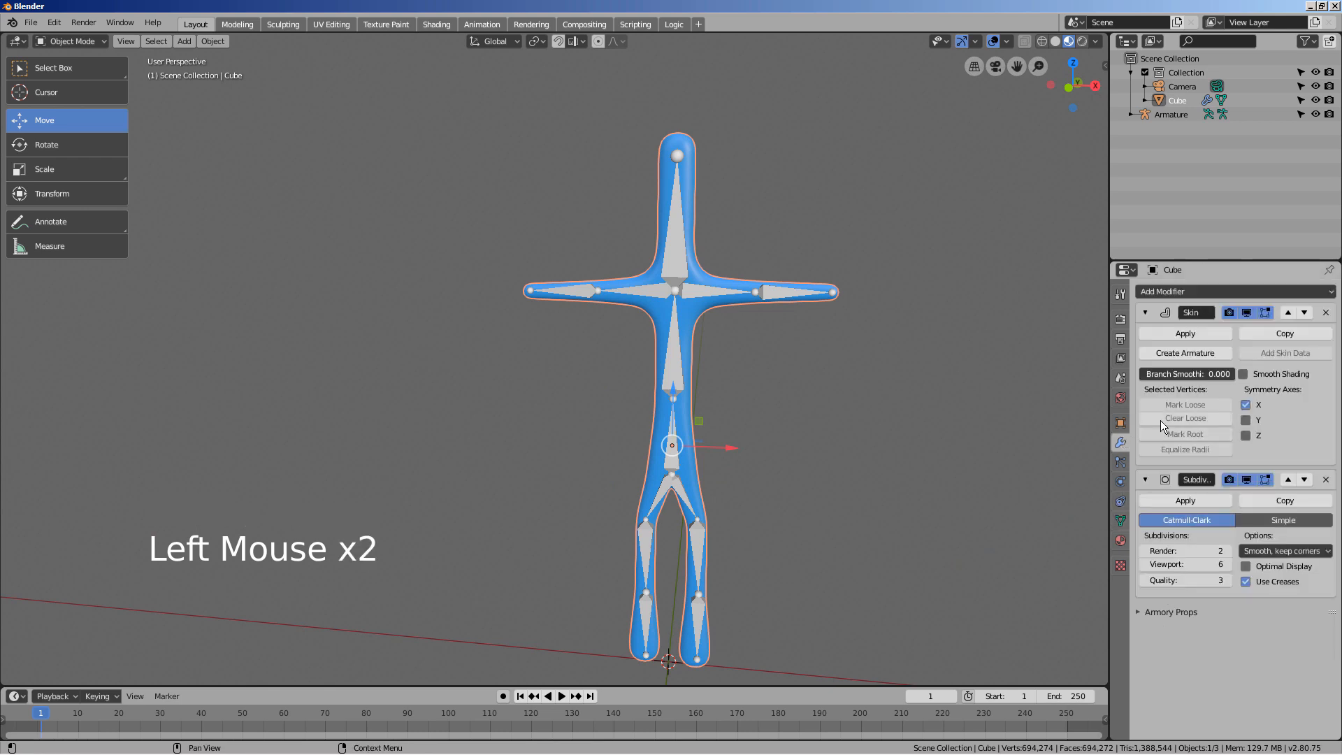
left_click(1192, 334)
left_click(1192, 334)
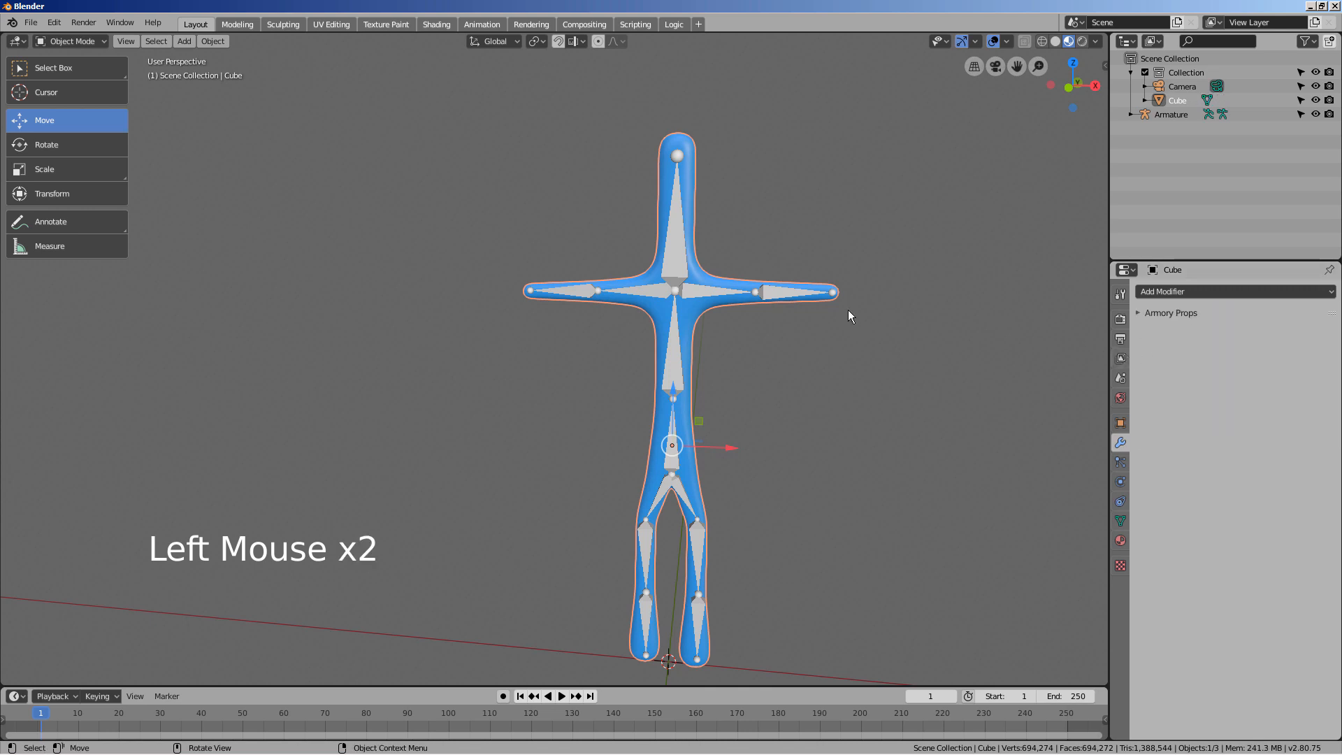
Parent the figure mesh to the armature using Armature Deform With Automatic Weights
left_click(718, 295, "shift")
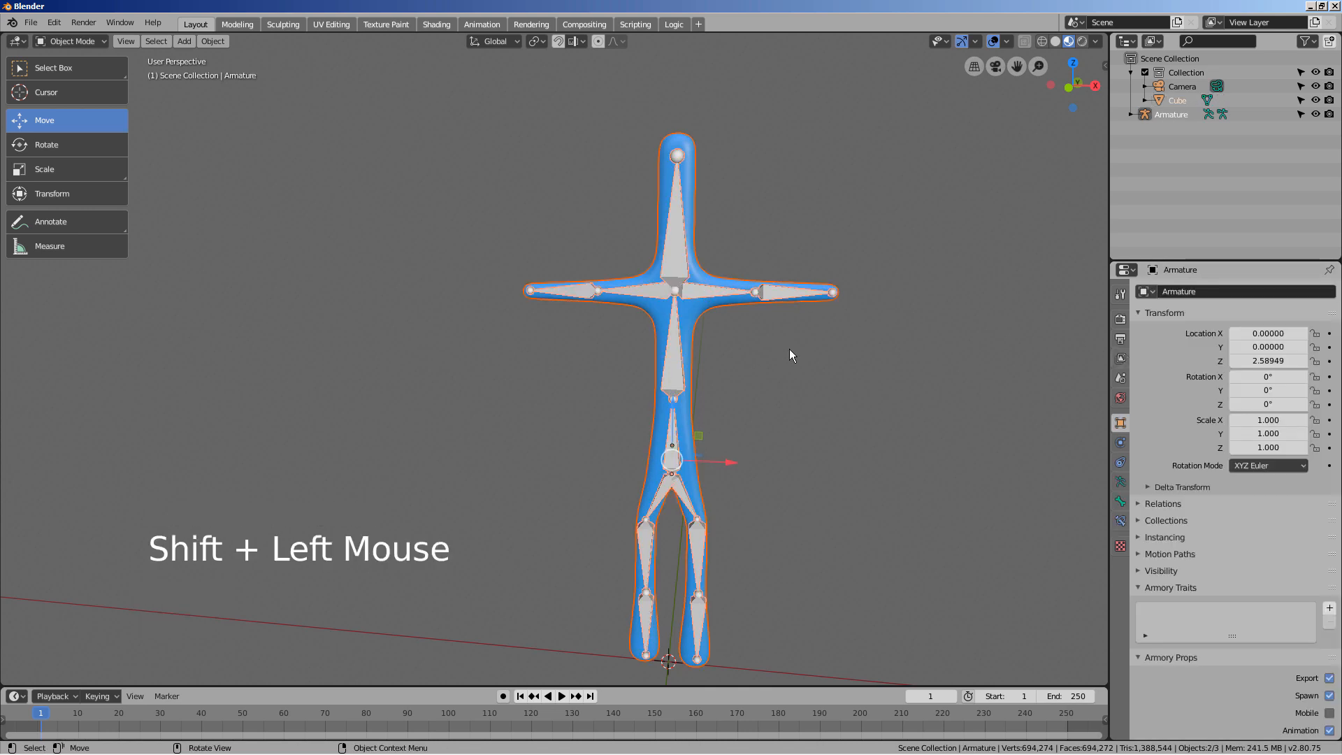
key("ctrl+p")
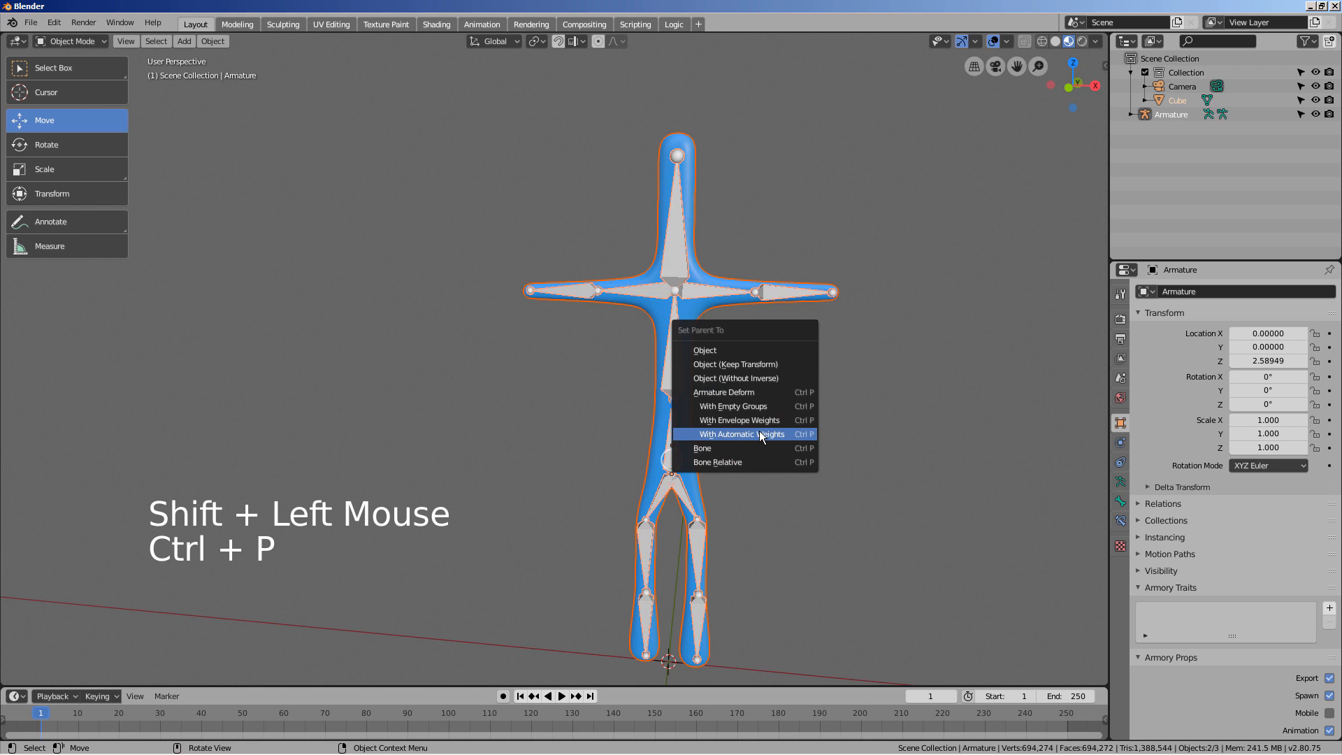
left_click(761, 434)
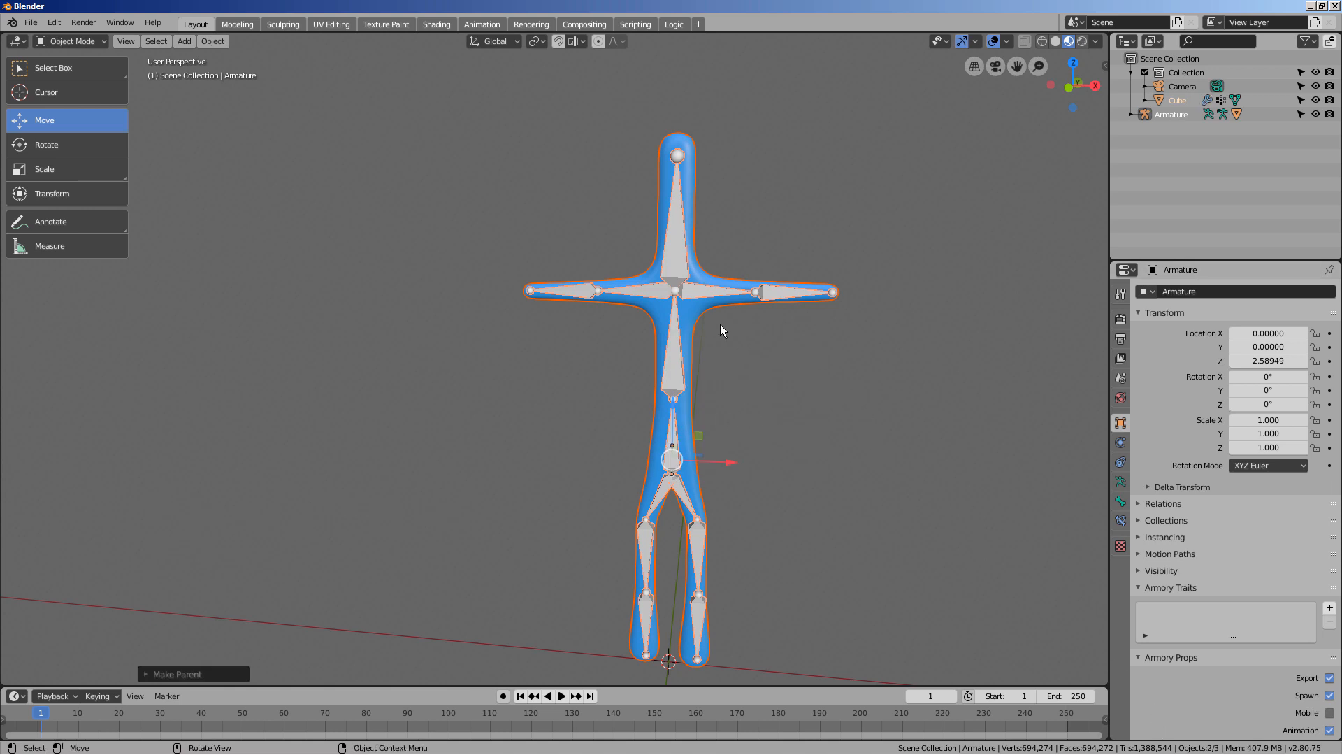
Delete the figure mesh, keeping the armature
left_click(699, 313)
key("x")
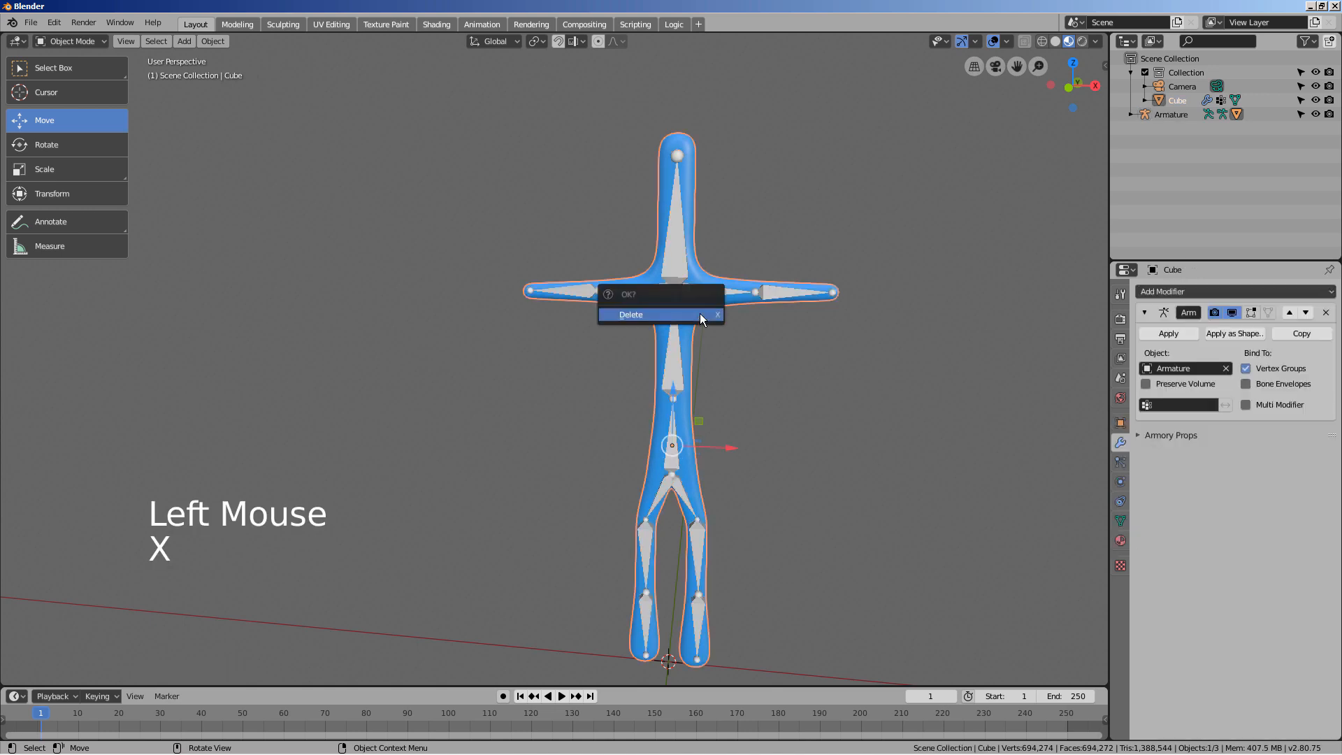
left_click(699, 313)
Add a cube mesh at the armature's origin, working in front view
key("shift+a")
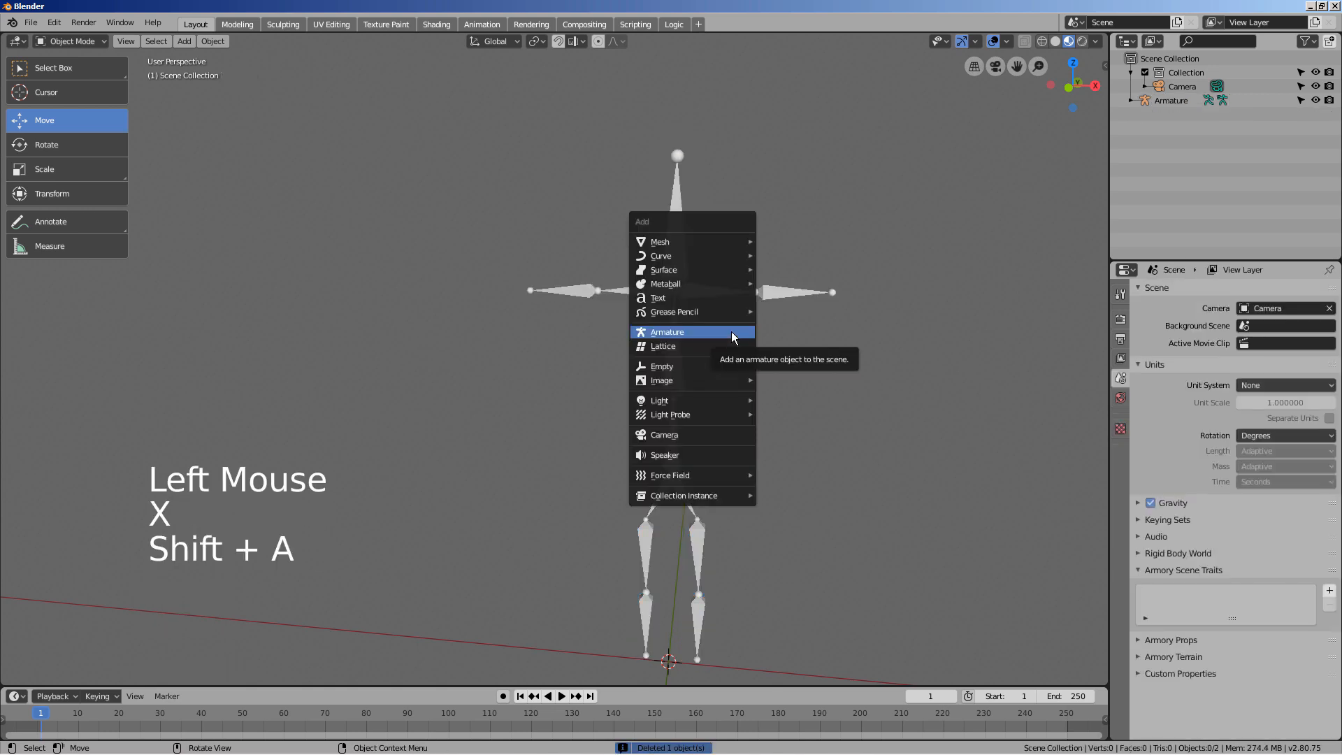
key("KP_1")
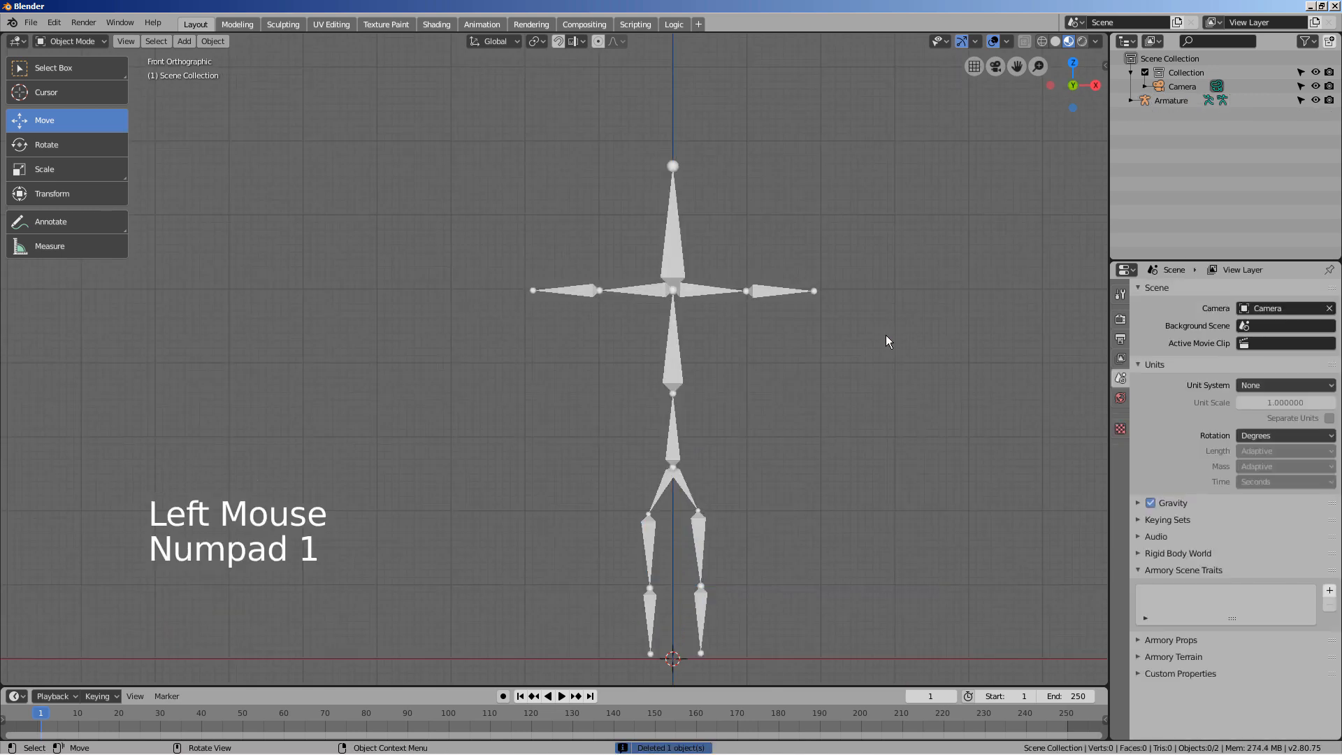
key("shift+a")
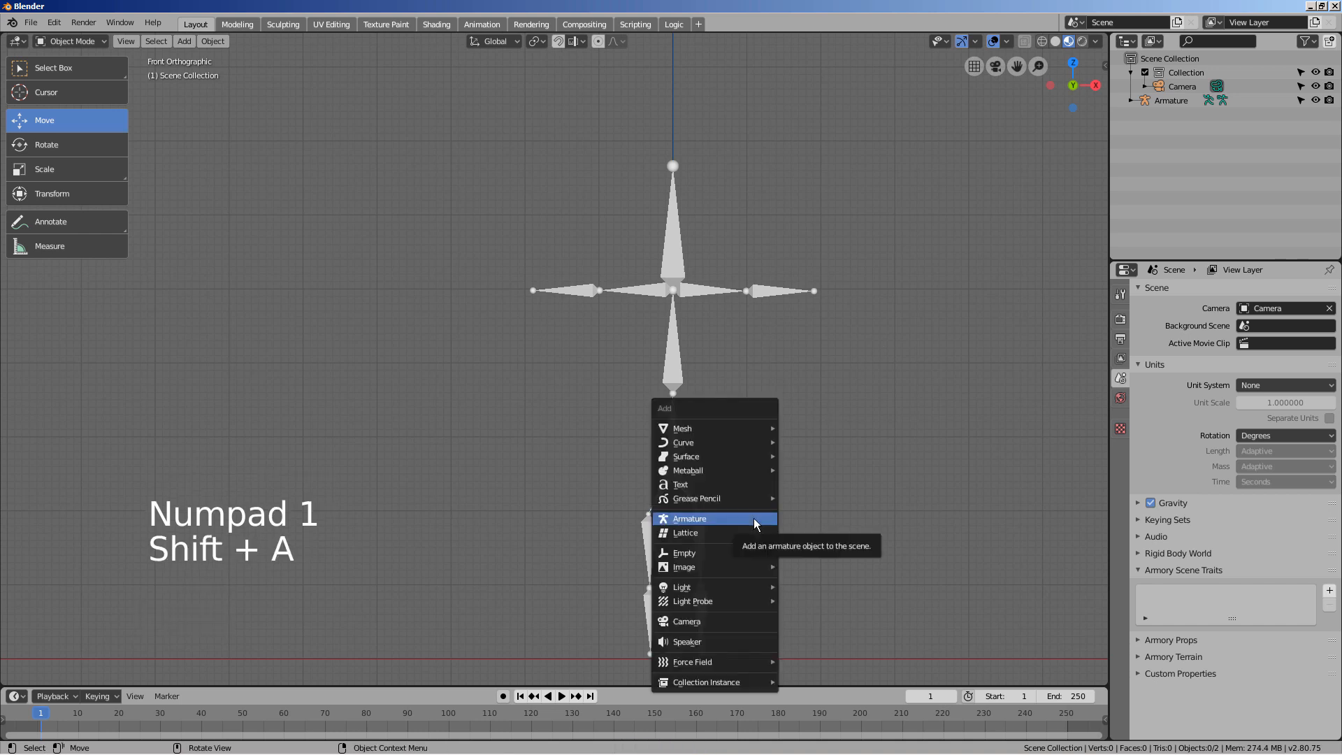
left_click(755, 523)
key("shift+a")
mouse_move(886, 377)
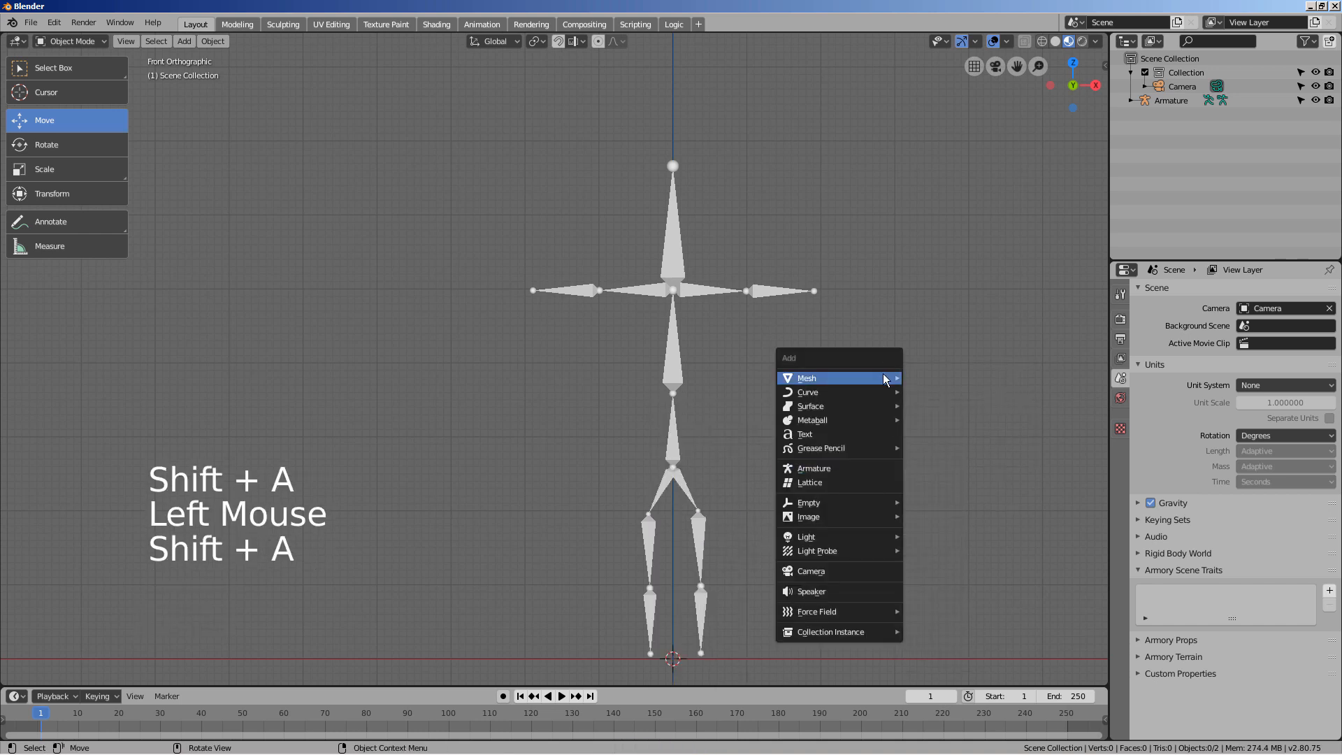
left_click(941, 391)
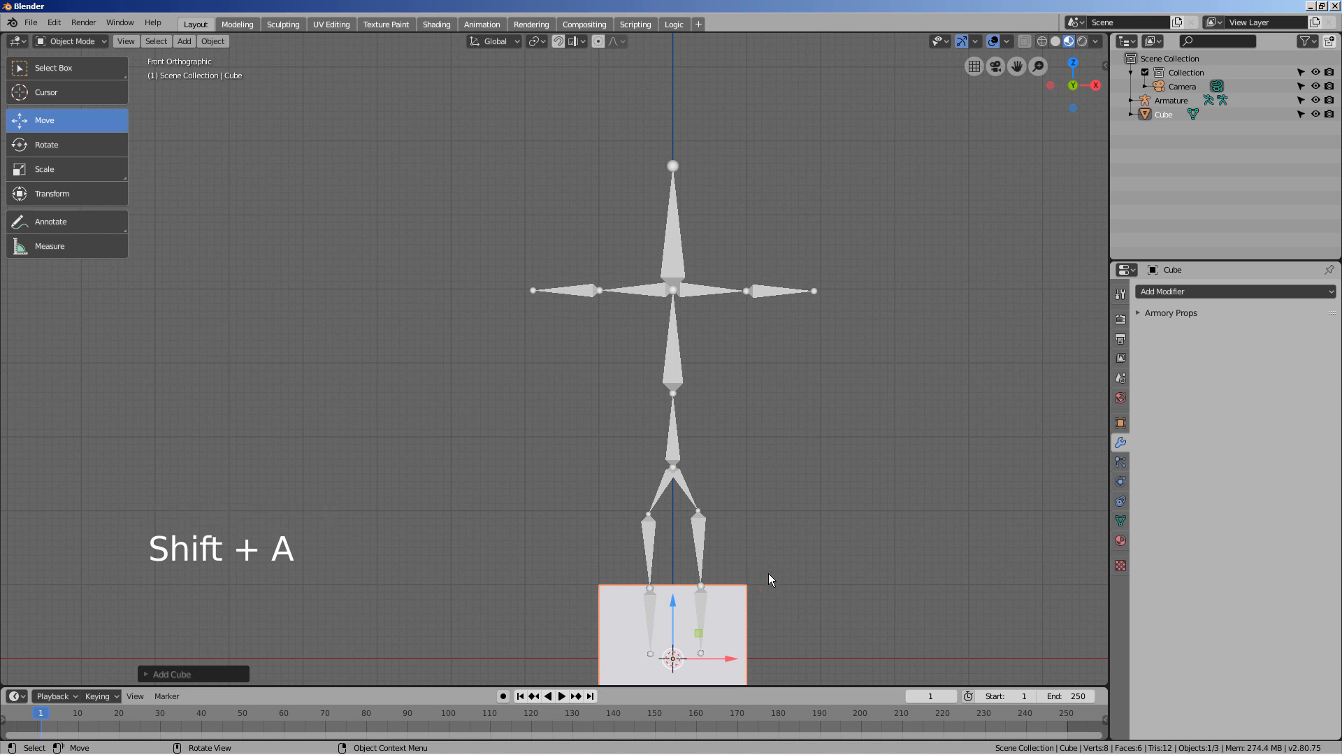
Merge all of the cube's vertices into a single vertex at its center
key("Tab")
key("alt+m")
key("Return")
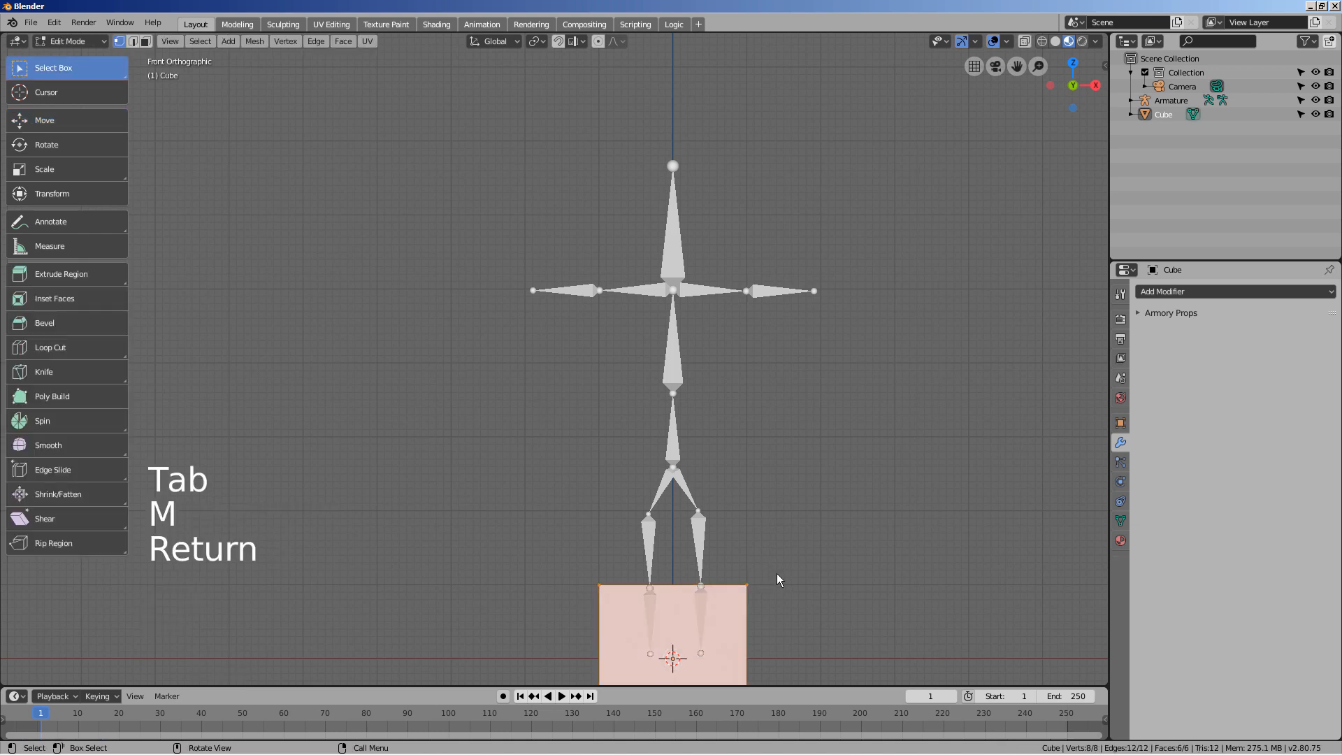
key("alt+m")
left_click(790, 570)
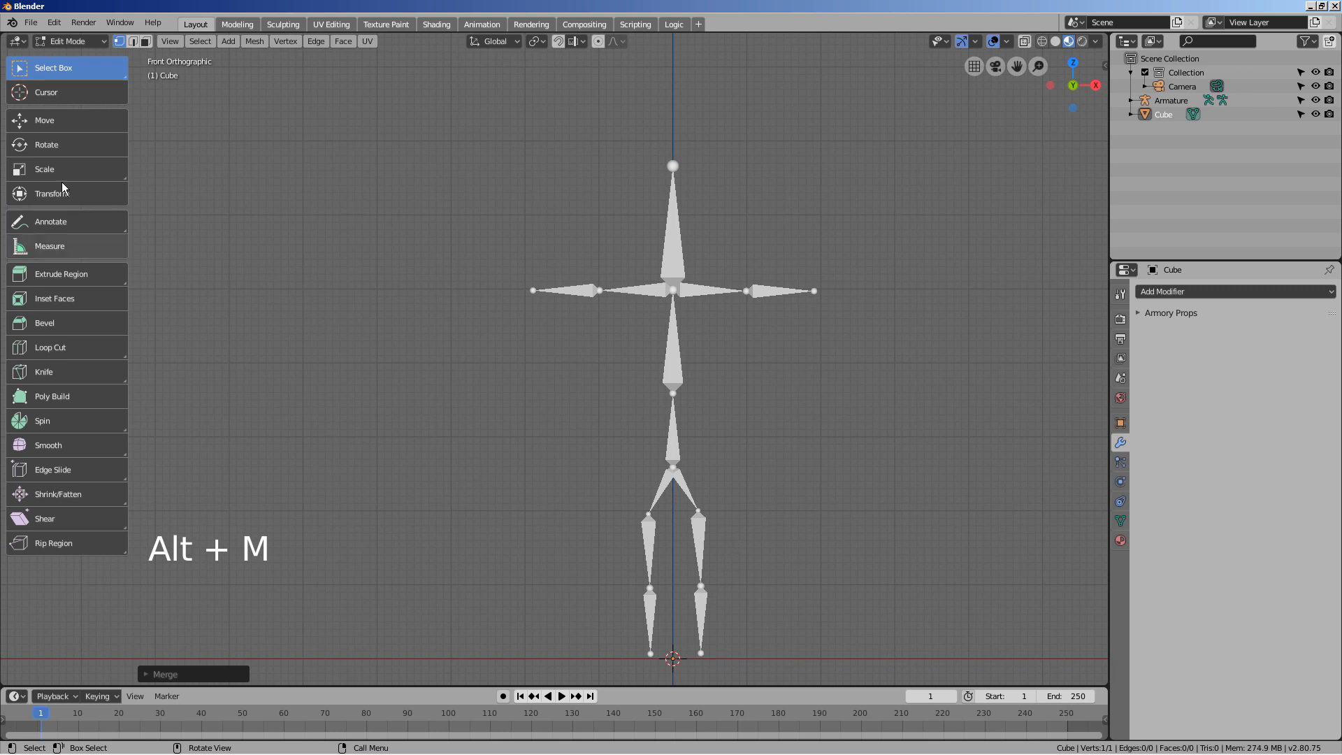
Move the merged vertex straight up along Z to the armature's hip joint, and return to Object Mode
left_click(50, 125)
left_click_drag(664, 595, 665, 415)
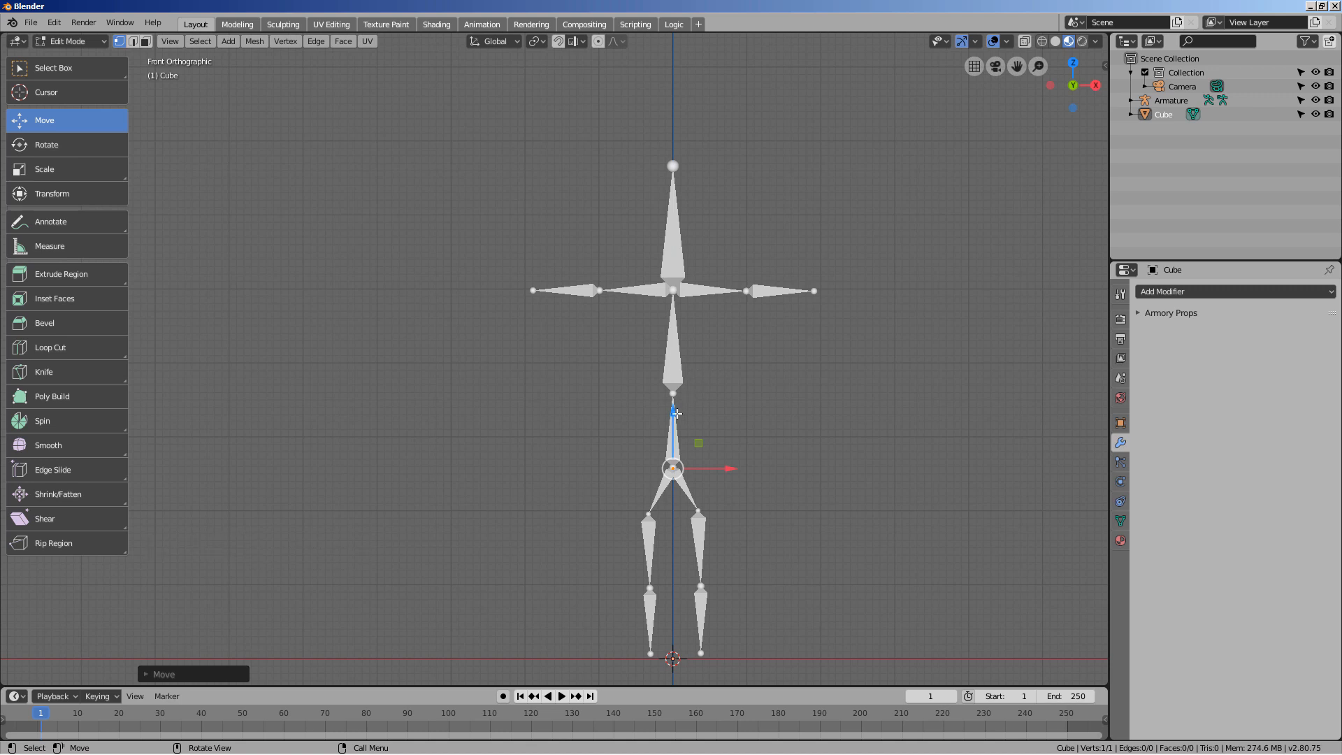
left_click_drag(676, 413, 675, 417)
key("Tab")
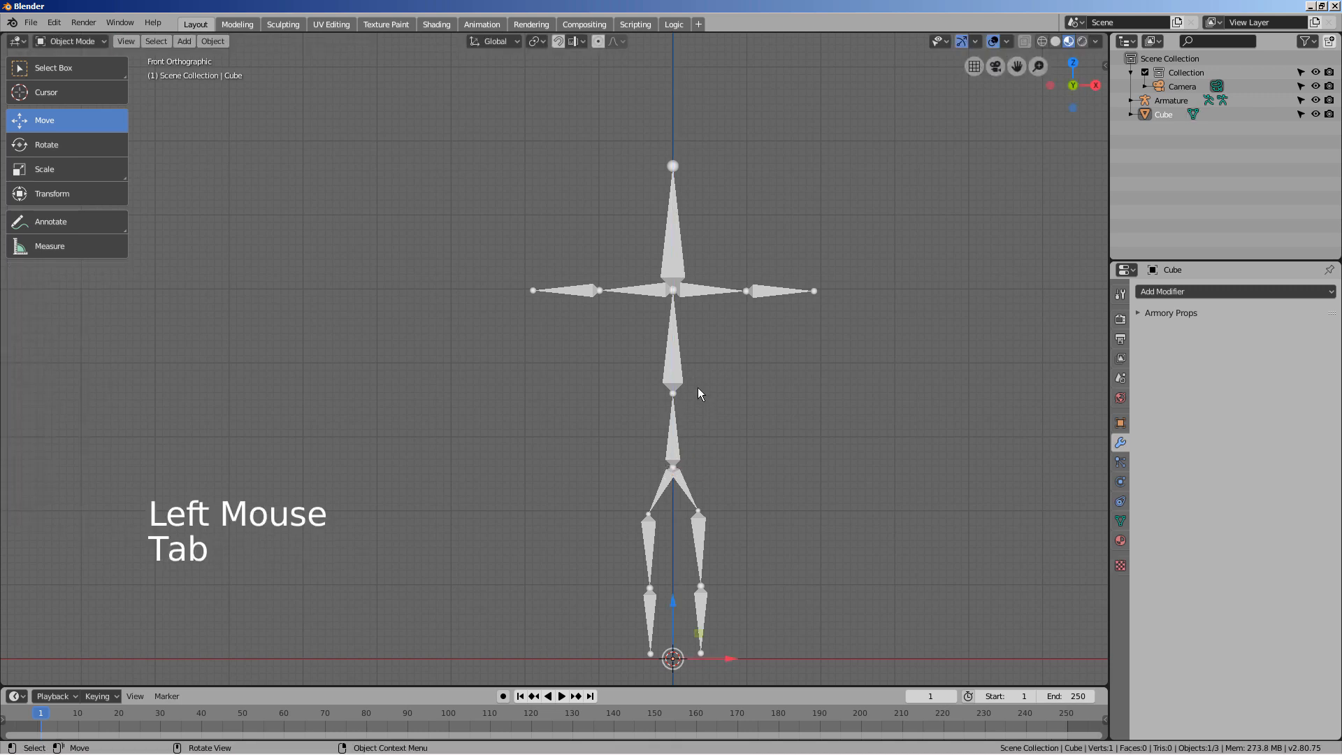
key("e")
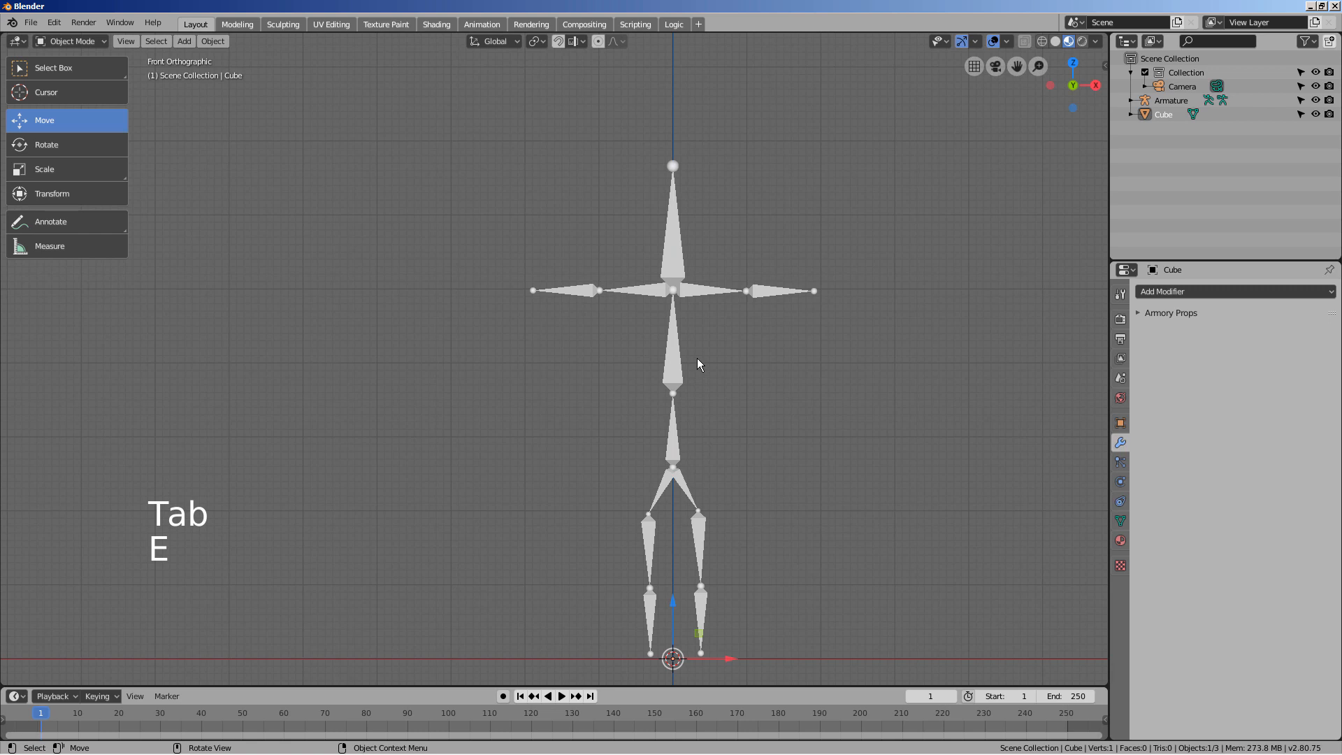
Undo the merged vertex's upward moves
key("ctrl+z")
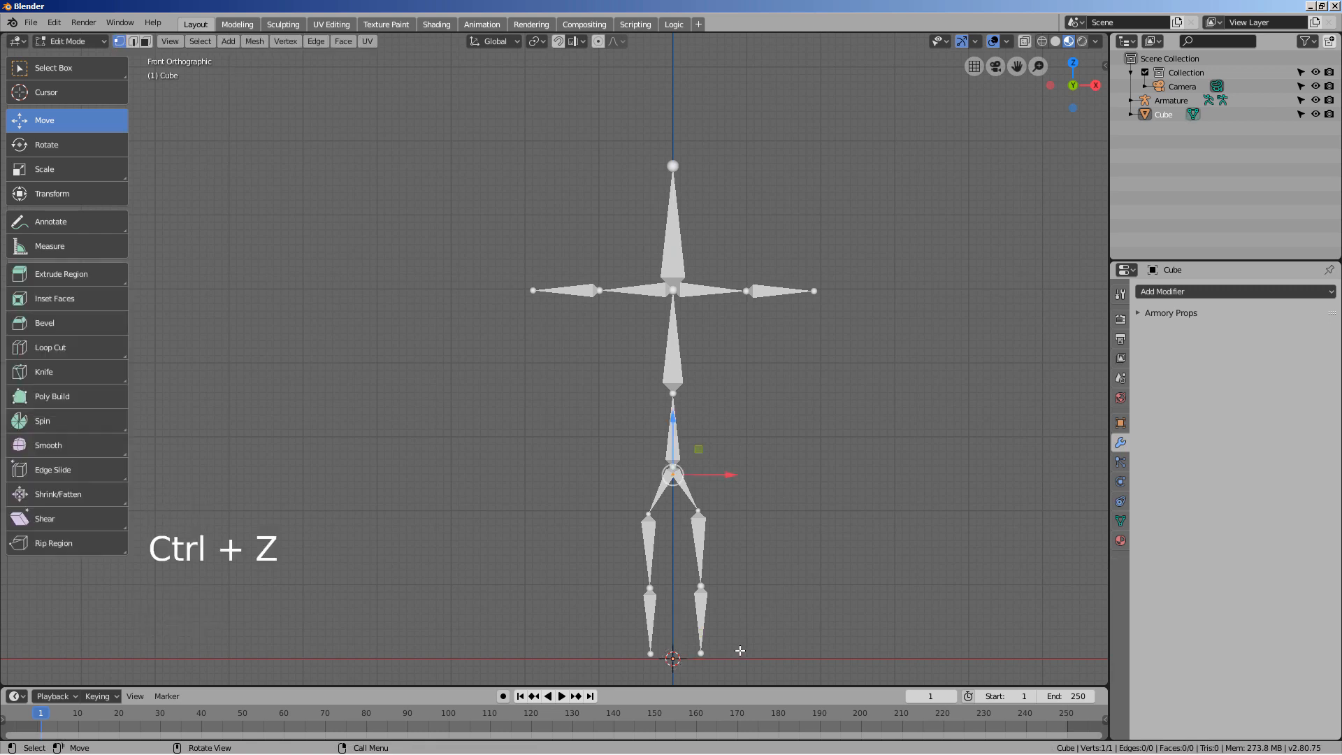
left_click(676, 418)
middle_click_drag(673, 552, 662, 556)
key("ctrl+z")
middle_click_drag(715, 466, 743, 386, "shift")
key("ctrl+z")
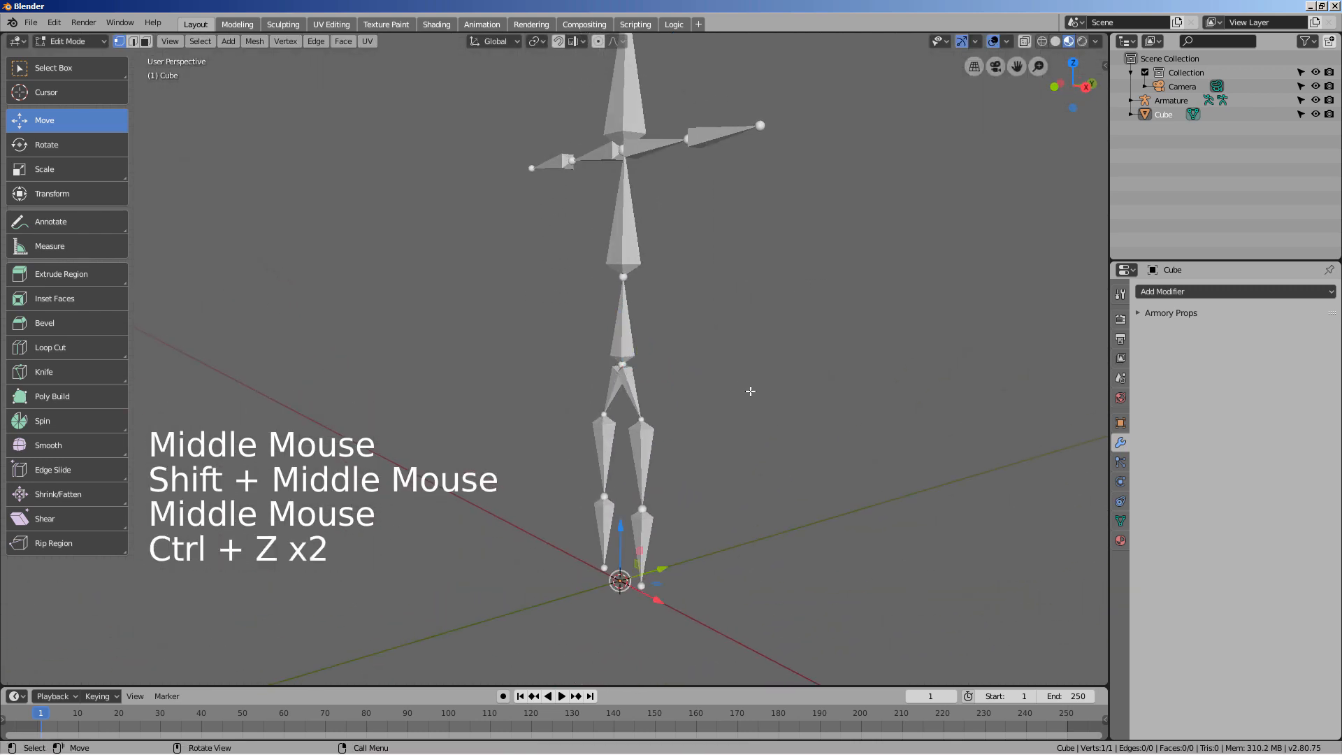
Delete the cube's remaining vertex and the empty cube object
key("x")
left_click(749, 391)
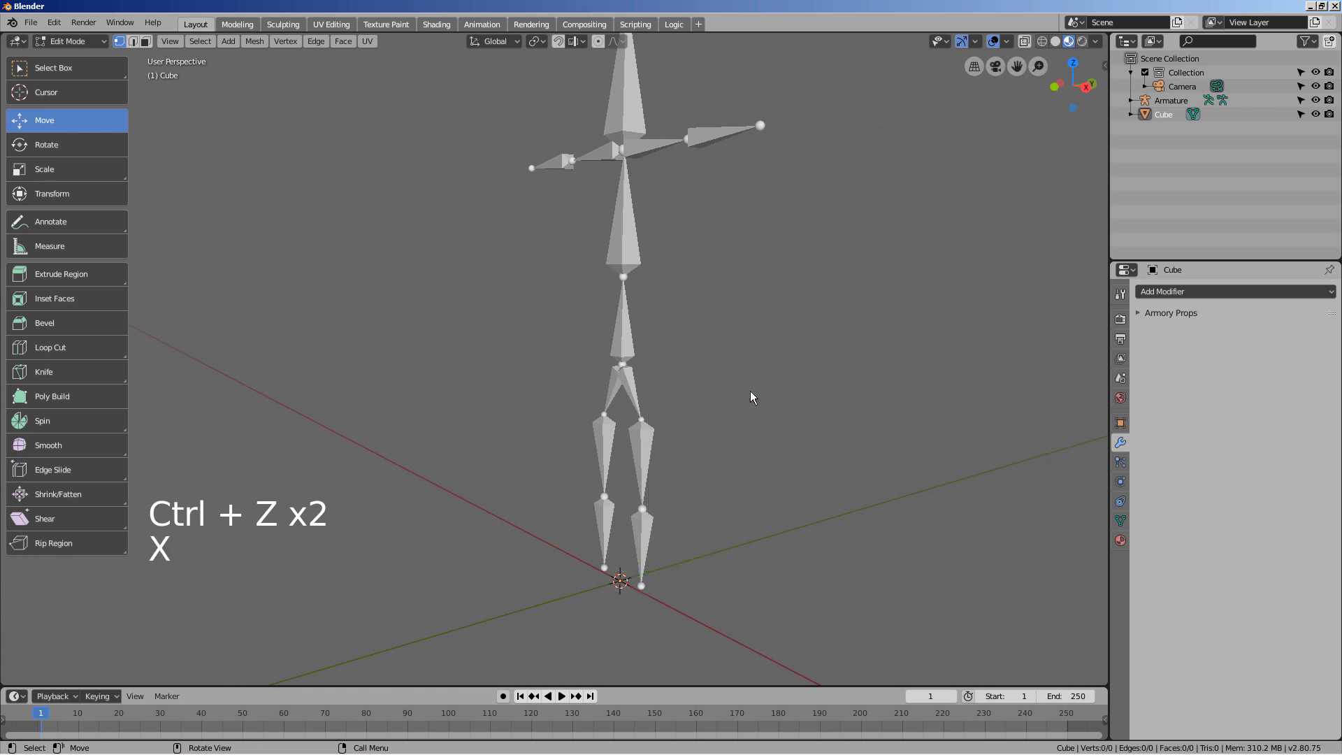
key("Tab")
key("x")
left_click(749, 391)
Add a plane mesh at the origin and merge its vertices into a single vertex at the center
key("shift+a")
mouse_move(749, 391)
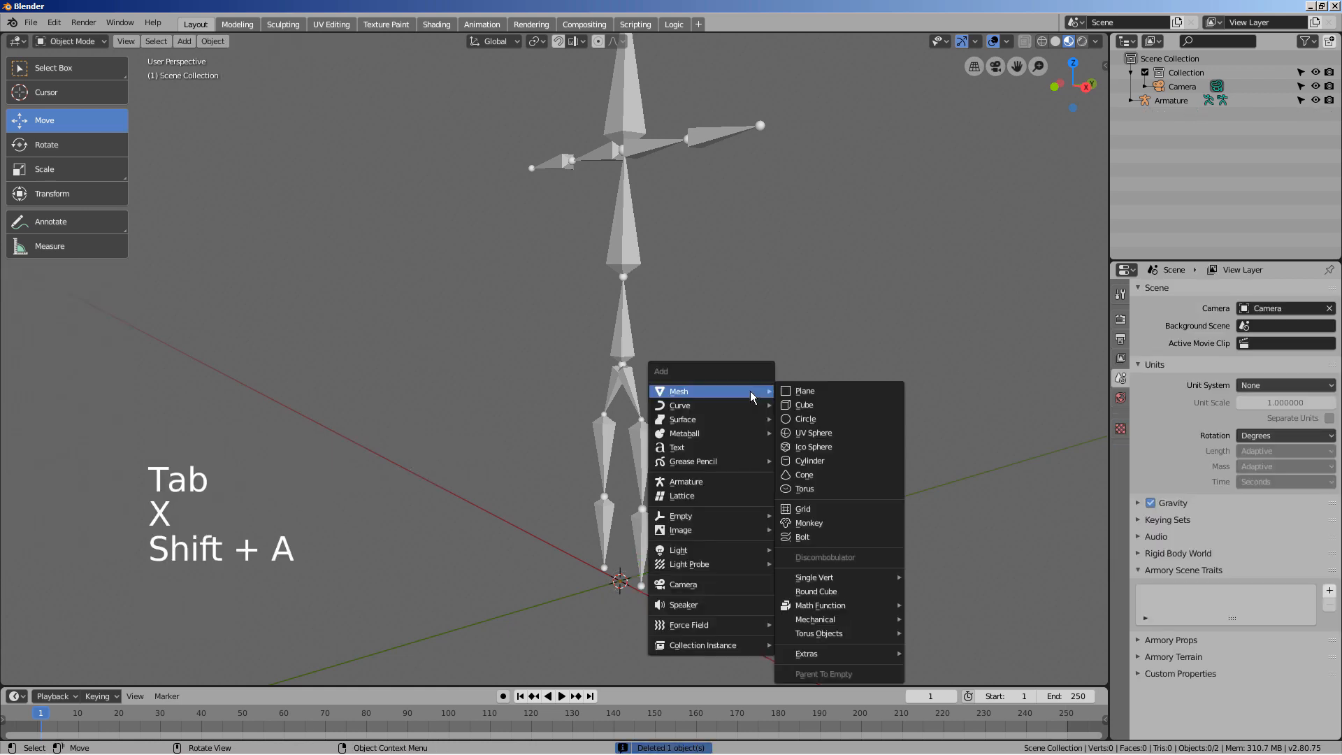
left_click(795, 391)
key("Tab")
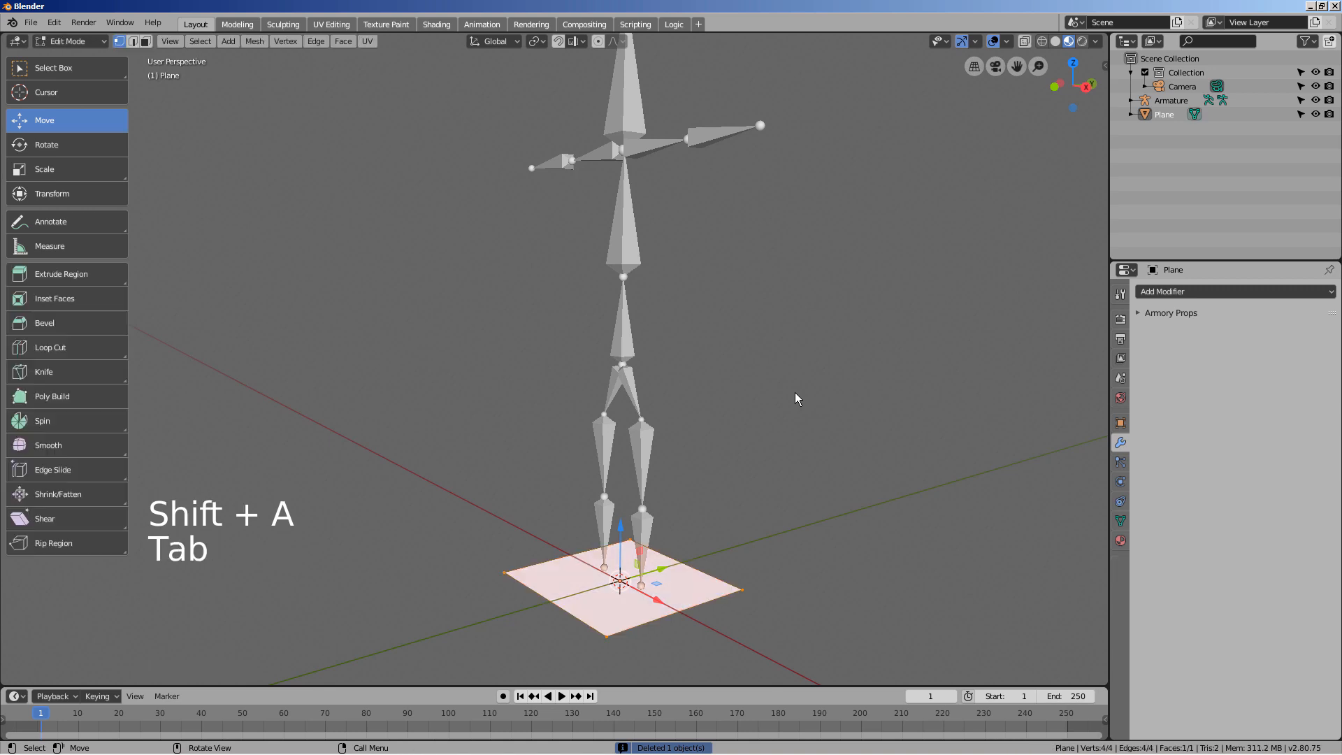
key("alt+m")
left_click(795, 392)
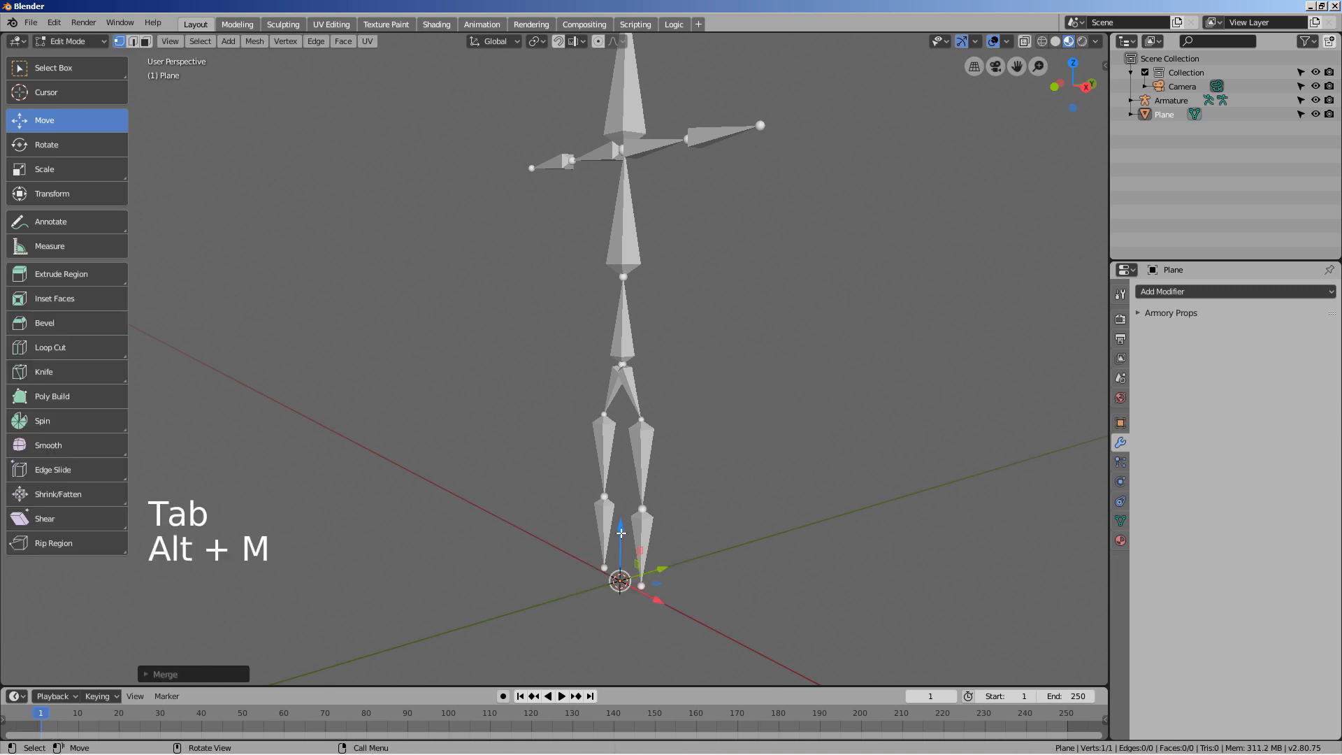
Raise the plane's merged vertex about 1.8 units along Z to just below the hip joint
left_click_drag(620, 532, 622, 456)
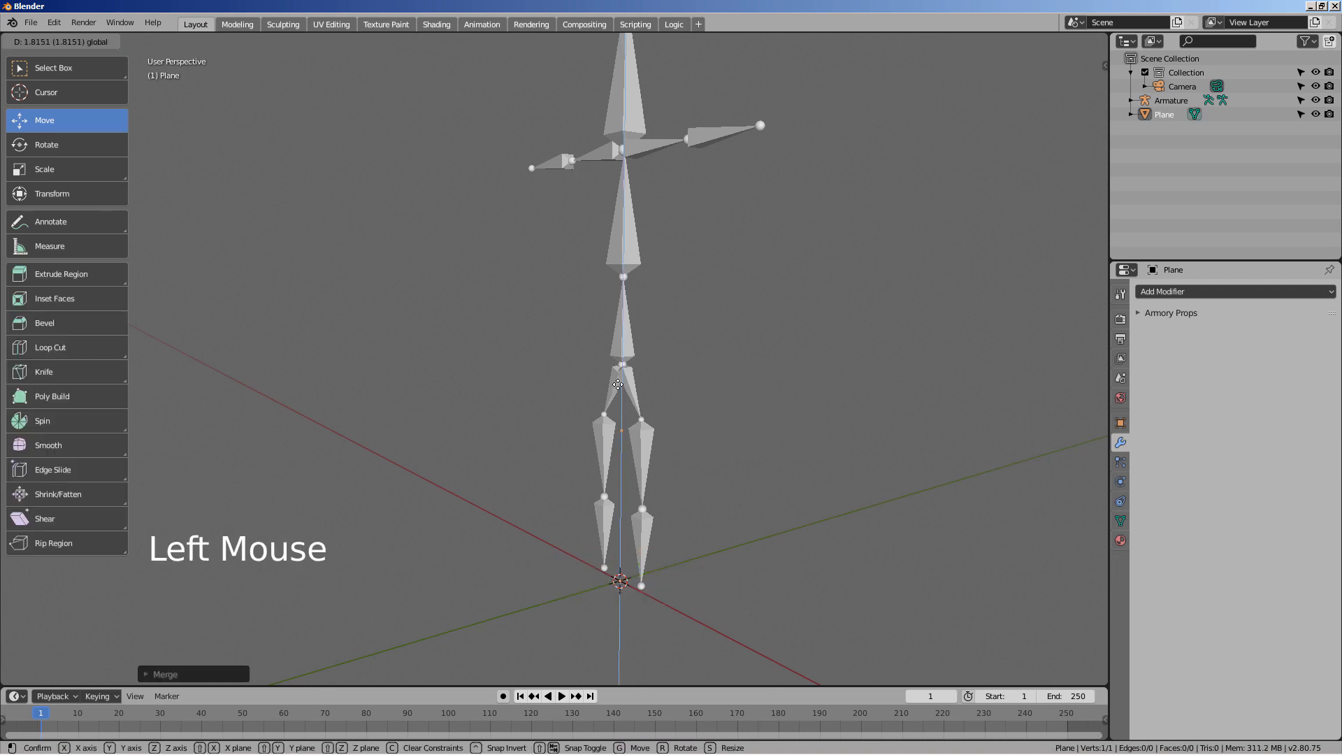
left_click_drag(618, 385, 618, 386)
middle_click_drag(719, 530, 589, 439)
scroll(809, 509, "up", 4)
key("e")
left_click(916, 231)
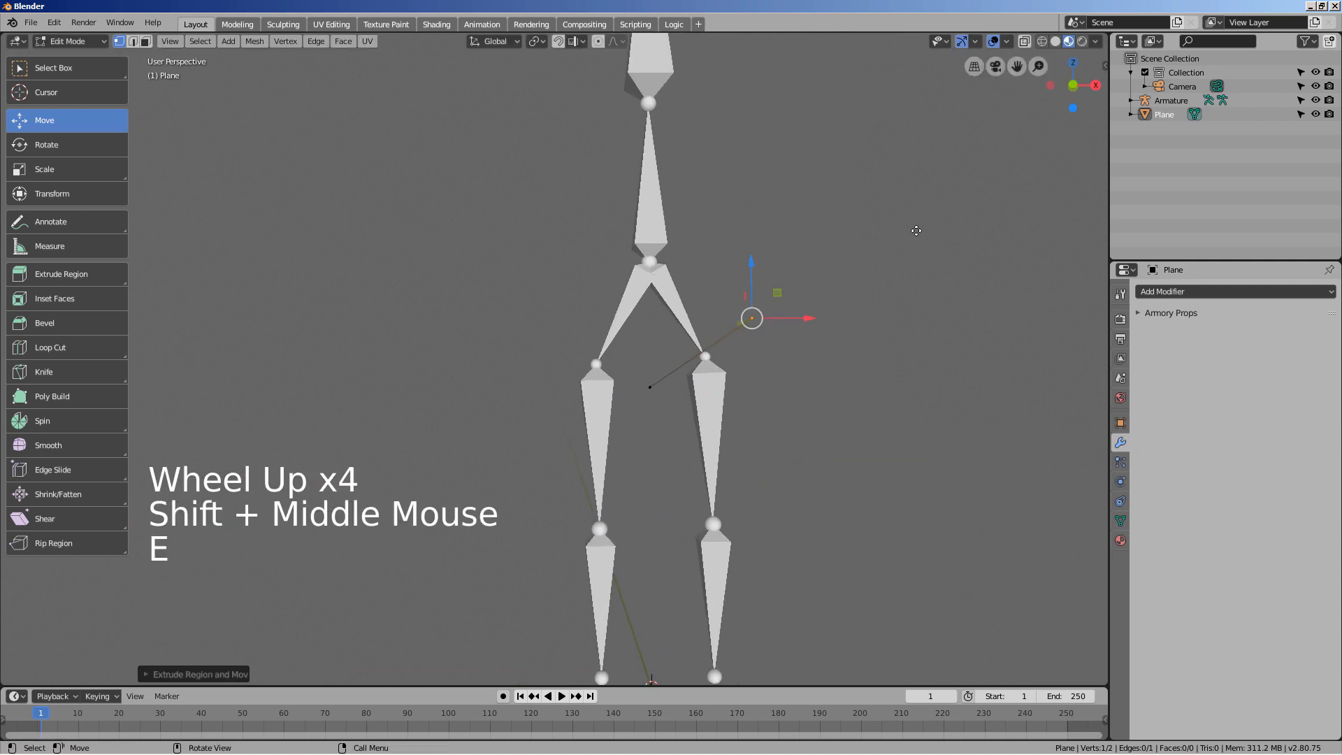
key("ctrl+z")
Raise the vertex further along Z onto the hip joint where the leg bones meet
left_click_drag(649, 334, 650, 334)
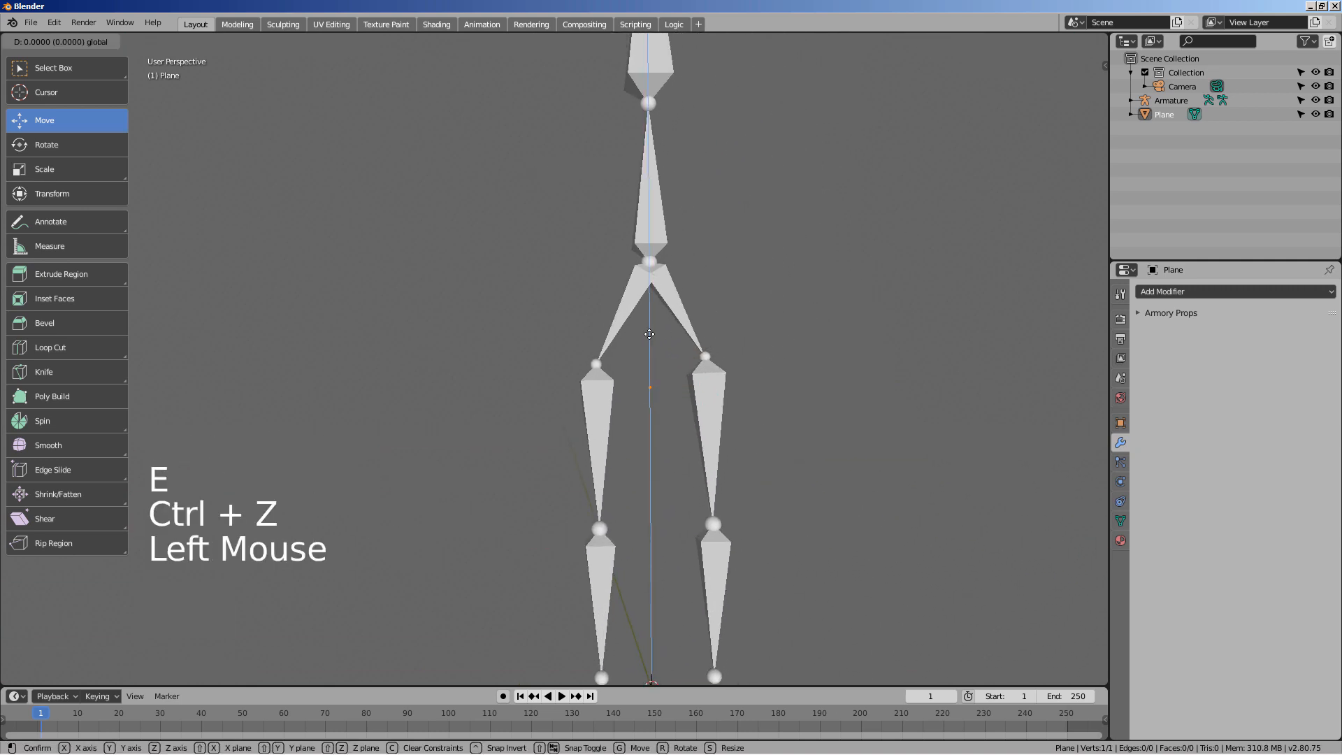
left_click_drag(640, 210, 639, 210)
key("KP_7")
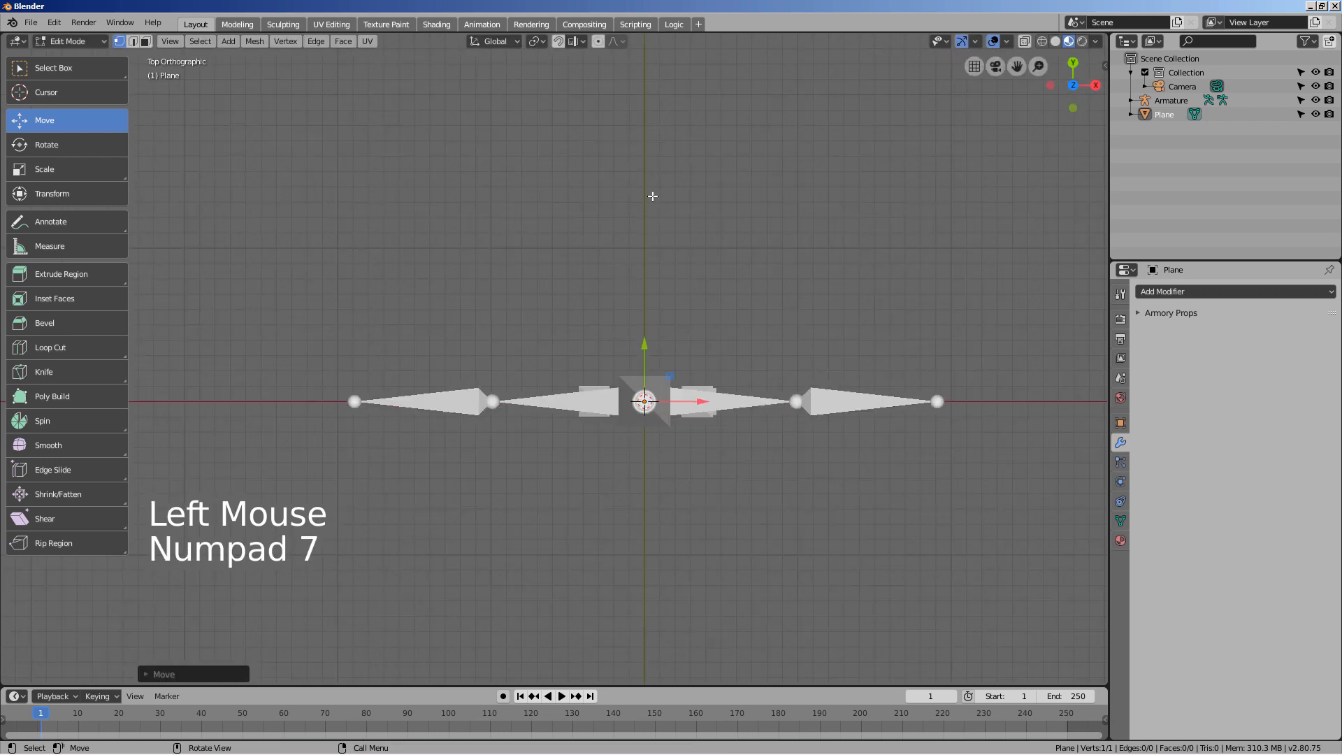
In front view, extrude the vertex up the spine joints to the shoulder joint and on to the head tip
key("KP_1")
middle_click_drag(652, 197, 647, 419, "shift")
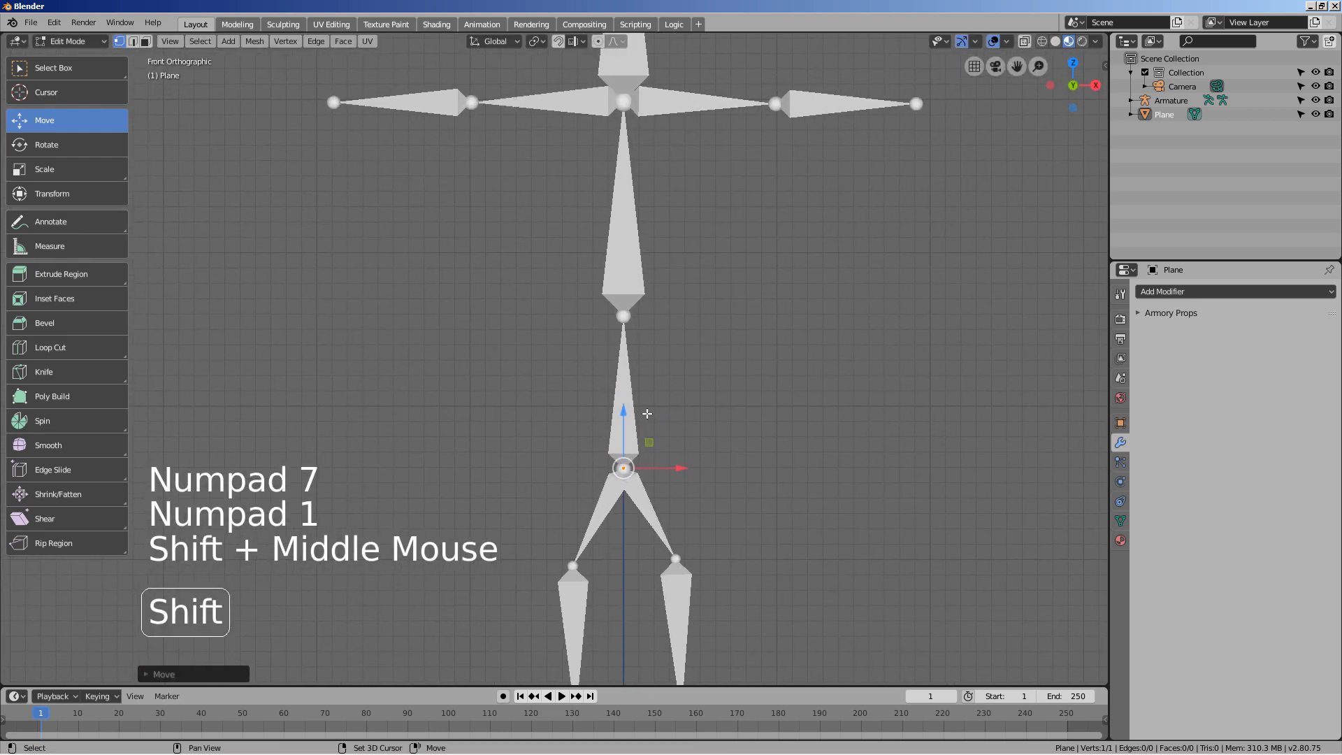
key("e")
left_click(689, 245)
middle_click_drag(689, 245, 680, 438, "shift")
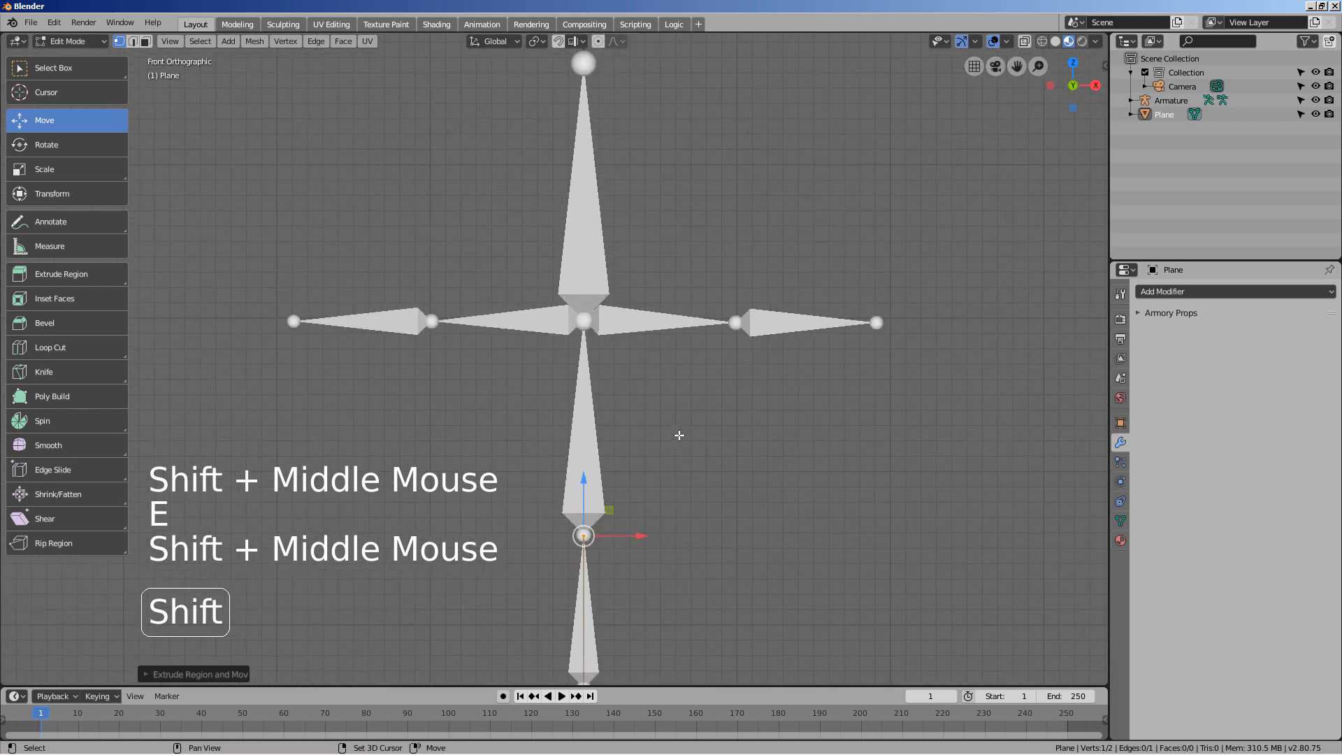
key("e")
left_click(677, 218)
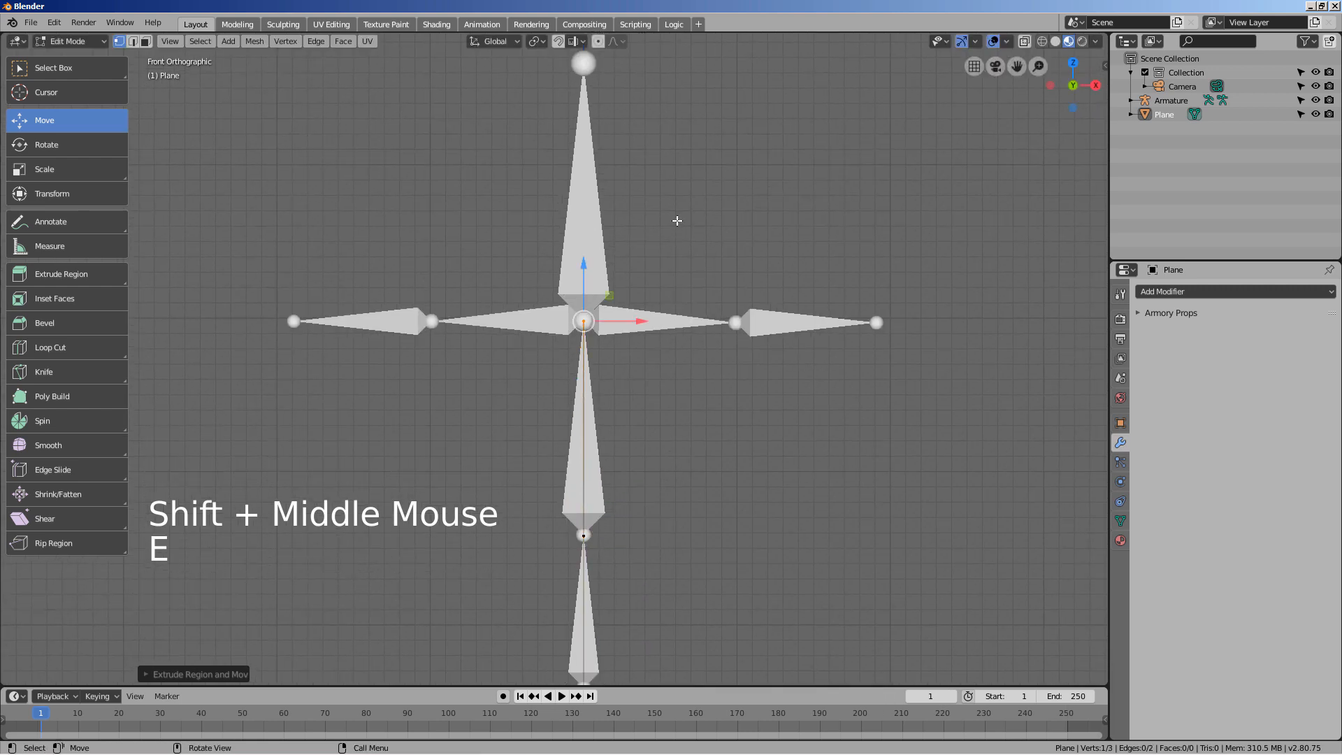
key("e")
left_click(674, 610)
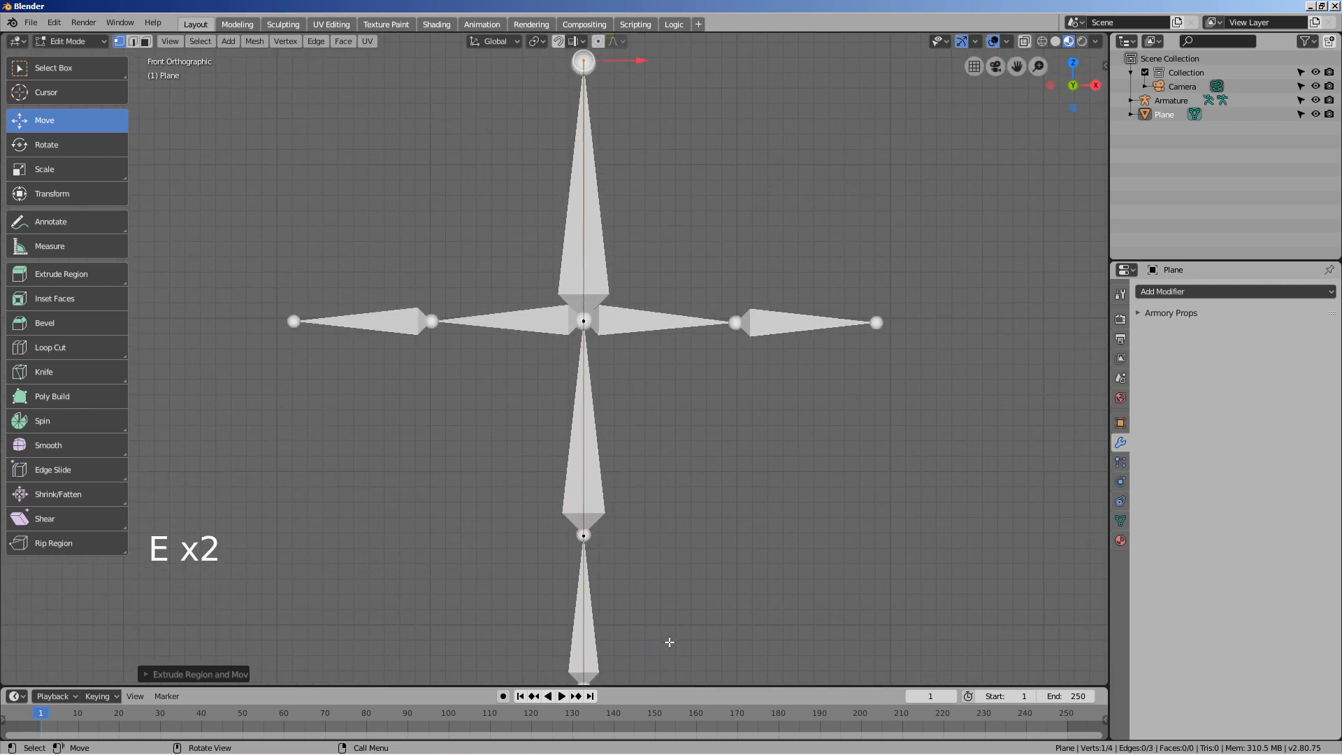
Extrude two edges from the shoulder vertex along the +X arm, ending at the elbow joint and the hand tip
left_click(604, 329)
key("e")
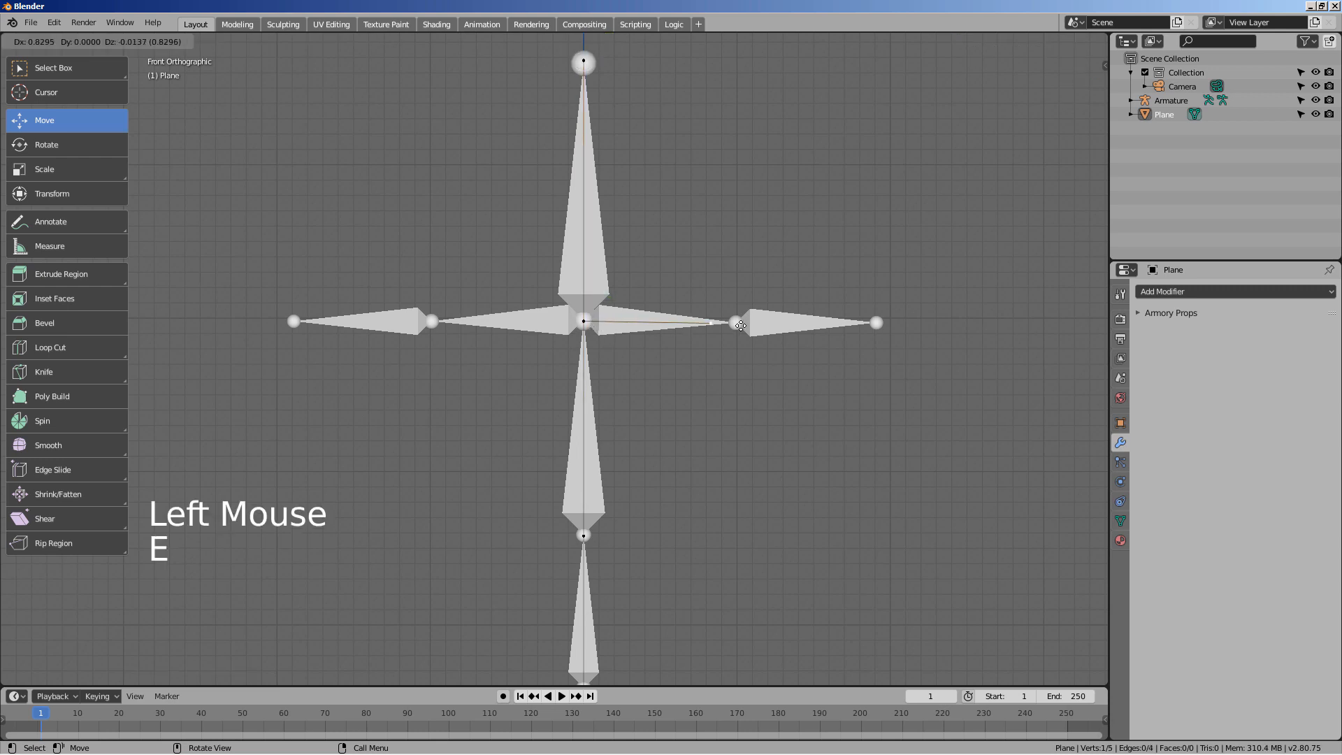
left_click(749, 322)
key("e")
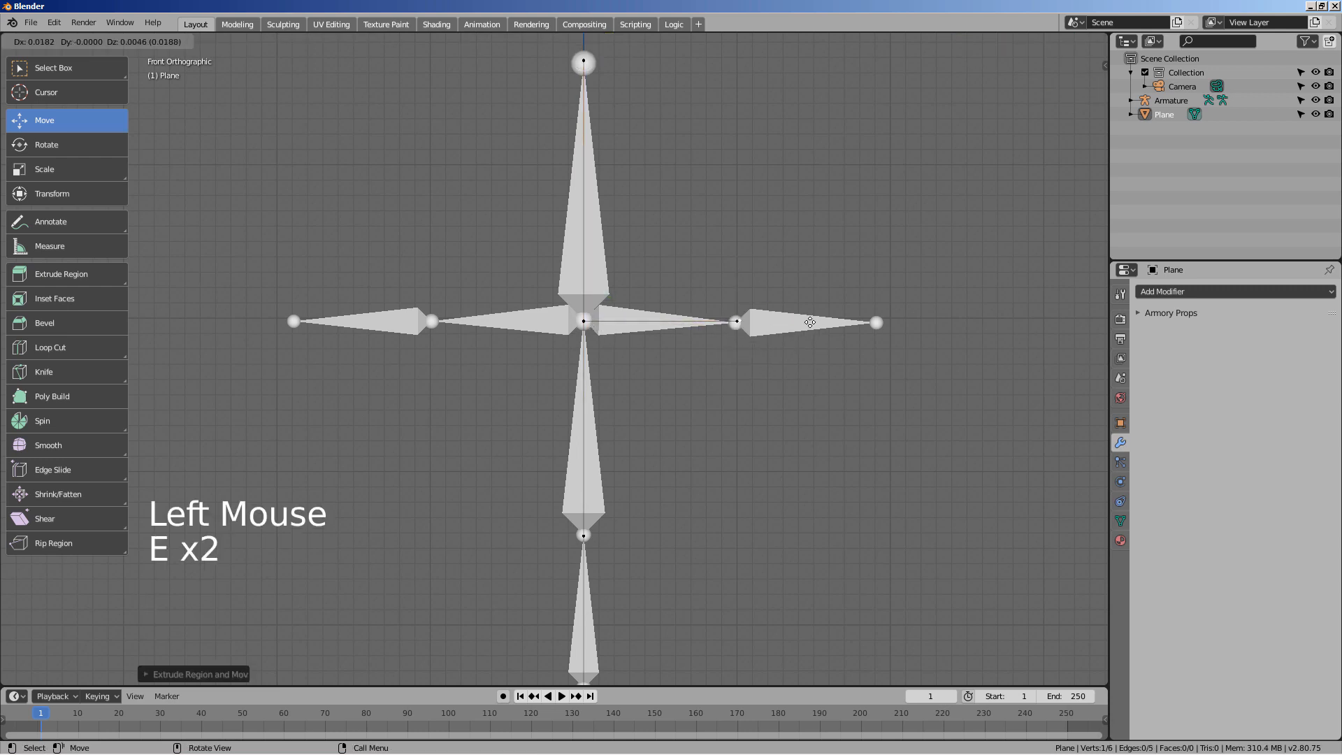
left_click(891, 324)
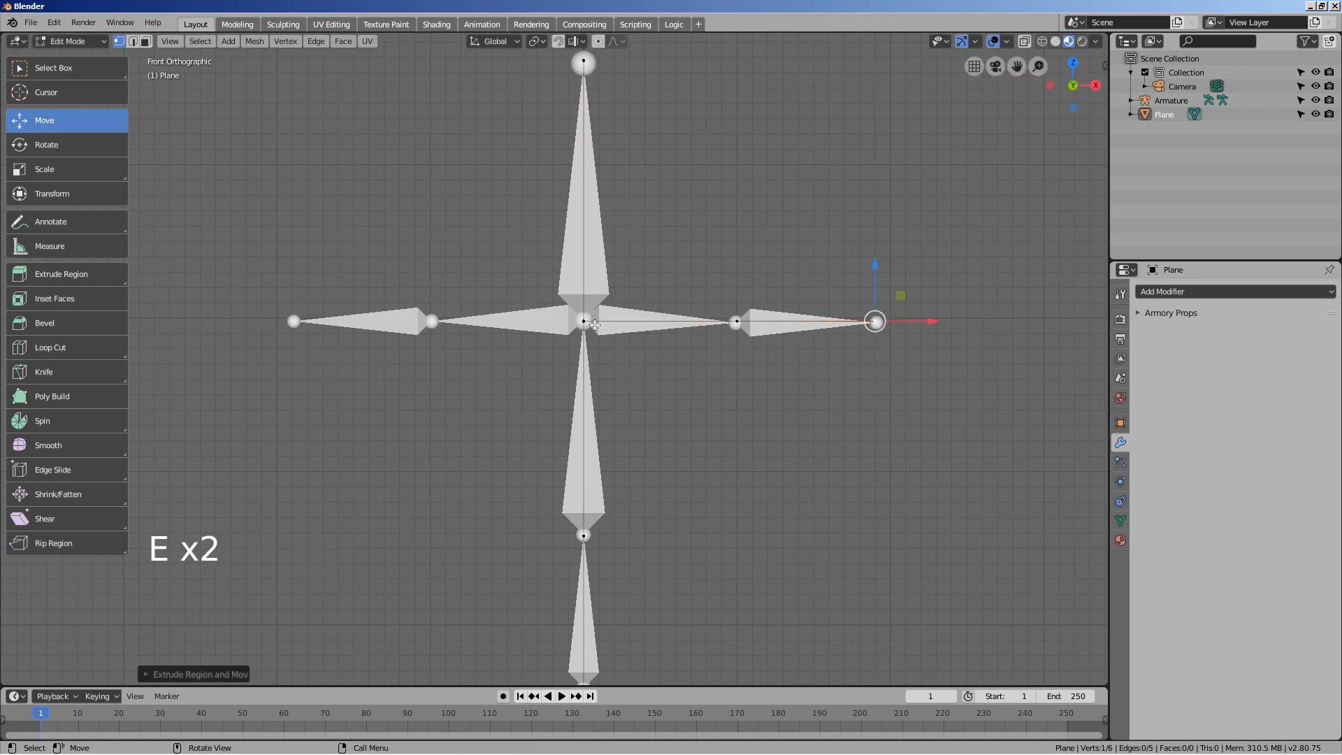
Extrude edges from the shoulder vertex along the -X arm, through the elbow joint to the hand tip
left_click(594, 324)
key("e")
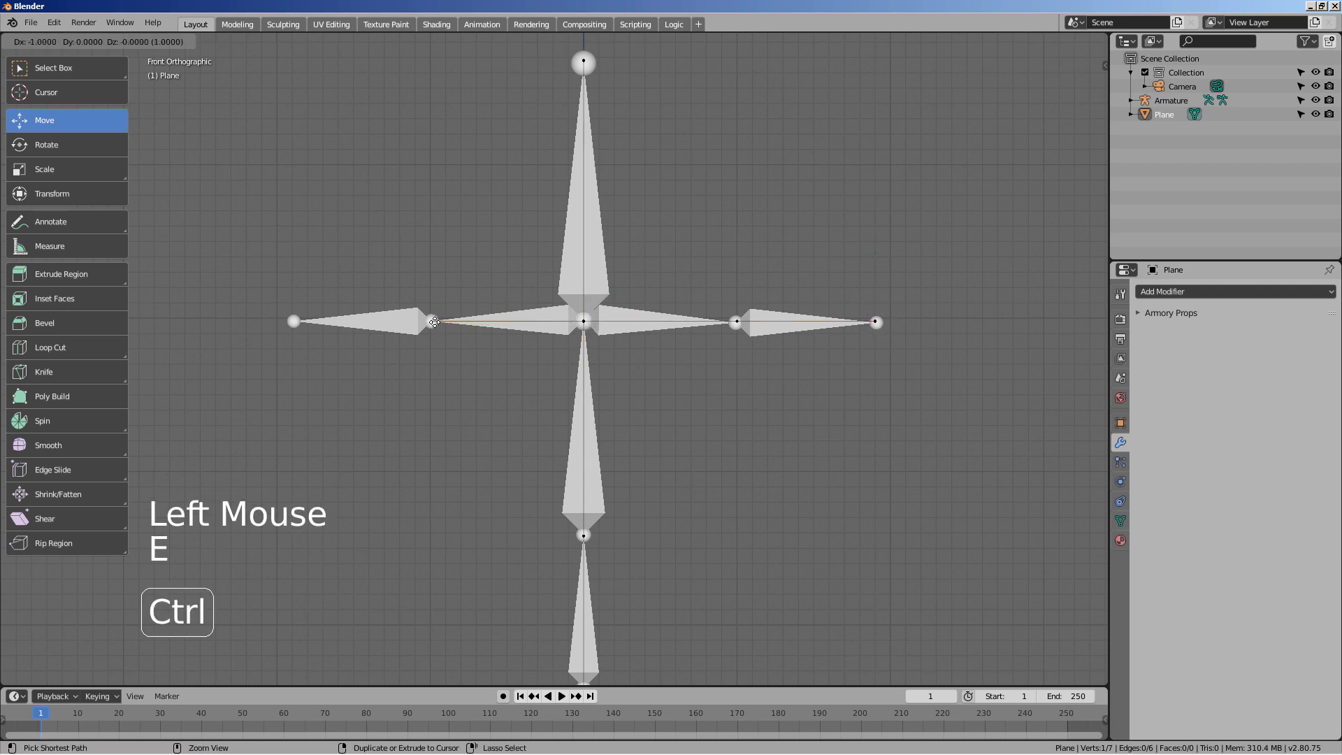
left_click(431, 322)
key("e")
left_click(392, 322)
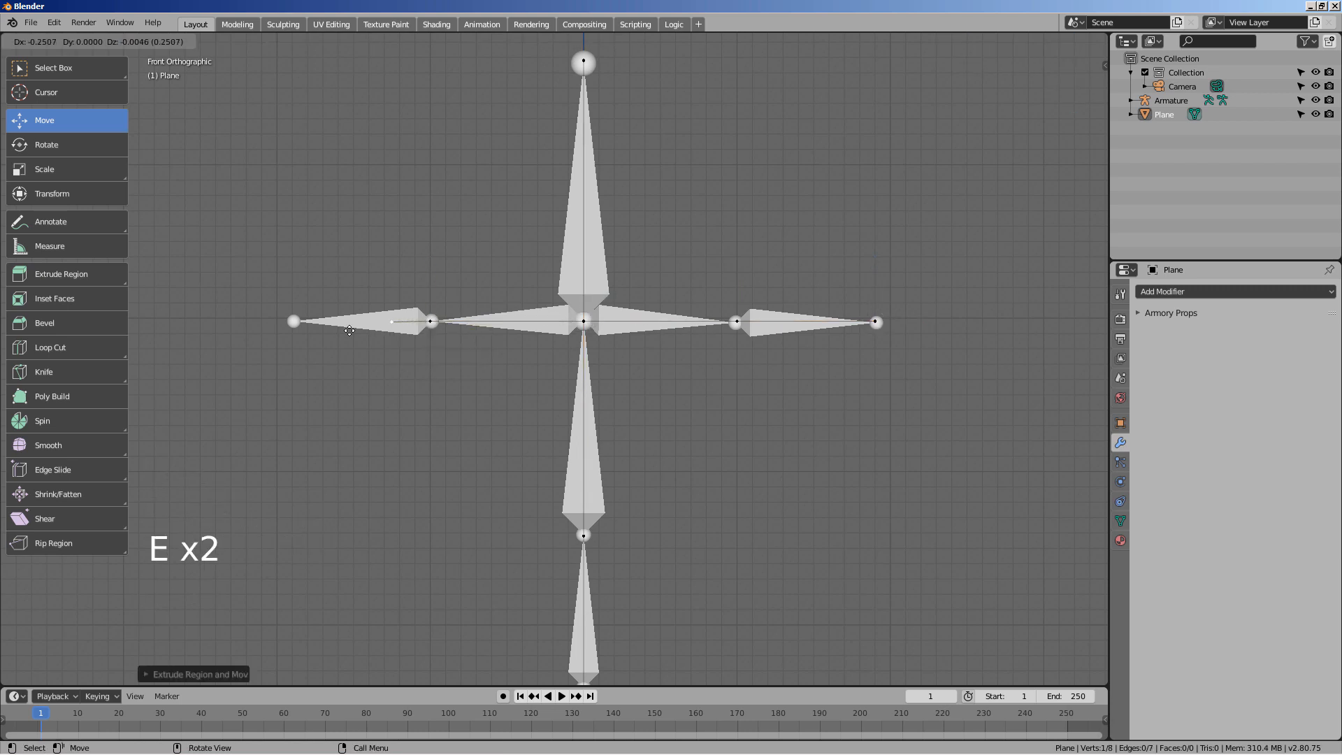
left_click(282, 330)
Extrude three edges from the hip vertex down the +X leg, through its upper joint and knee to the foot tip
middle_click_drag(608, 629, 577, 432, "shift")
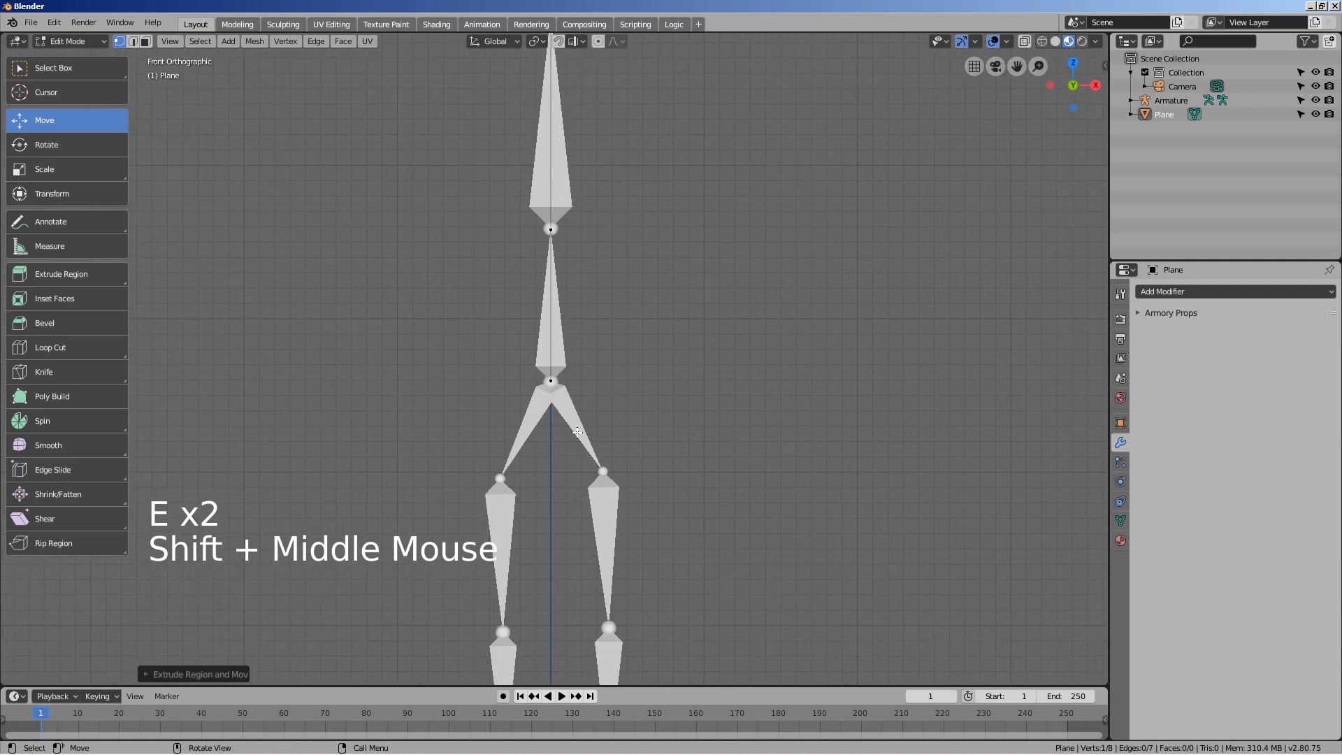
left_click(550, 392)
key("e")
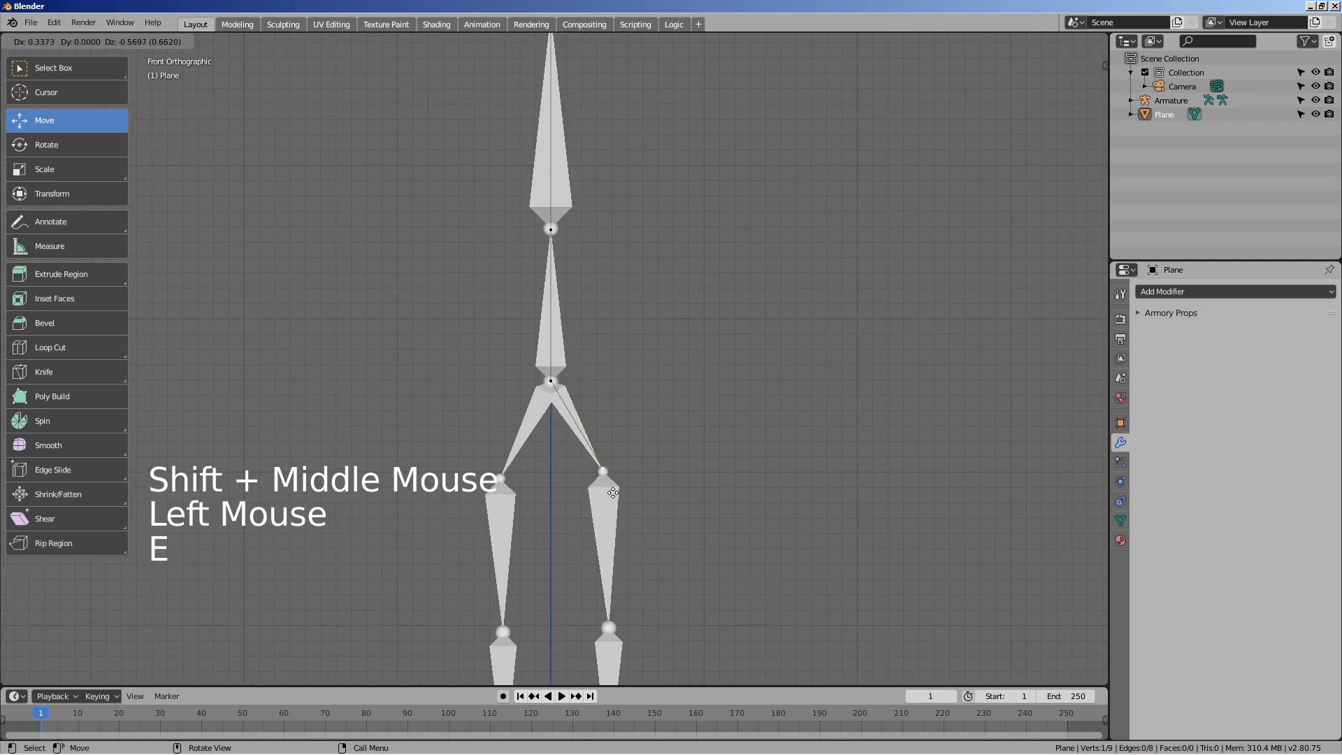
left_click(612, 492)
middle_click_drag(671, 687, 682, 433, "shift")
key("e")
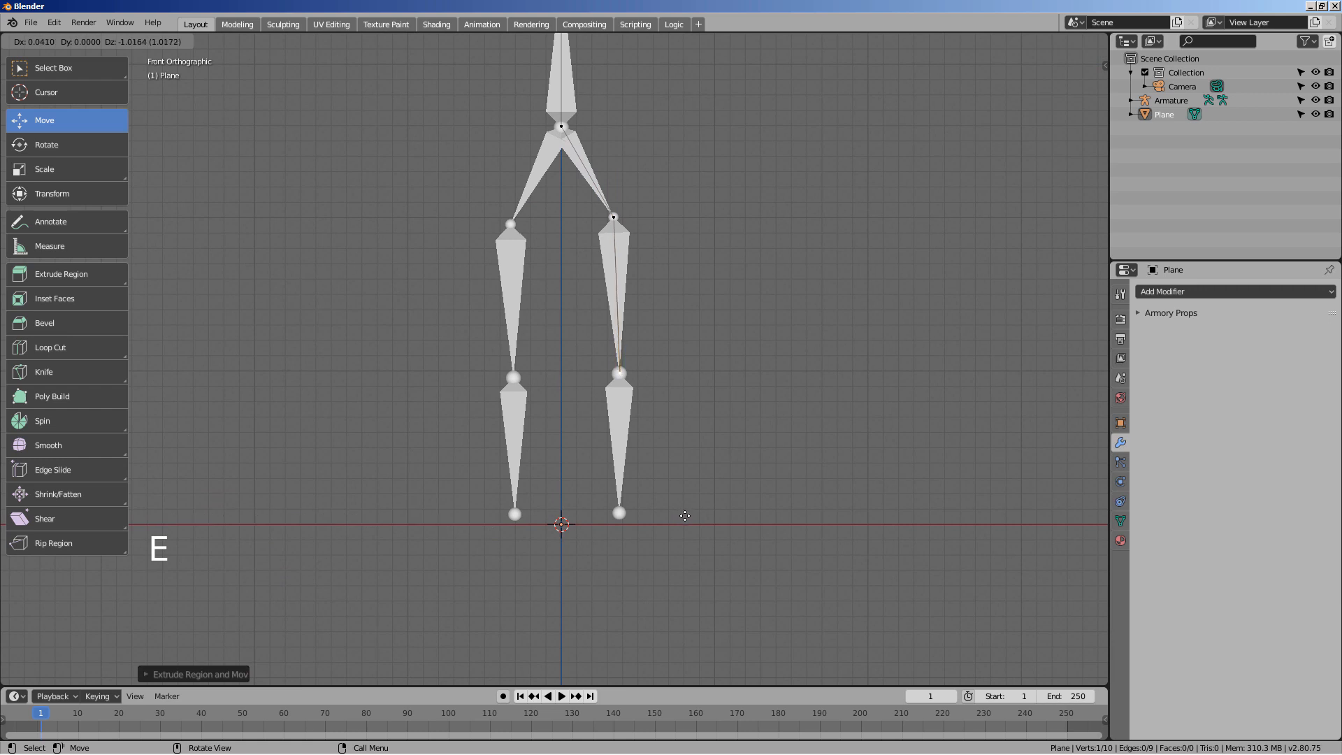
left_click(683, 524)
key("e")
left_click(683, 671)
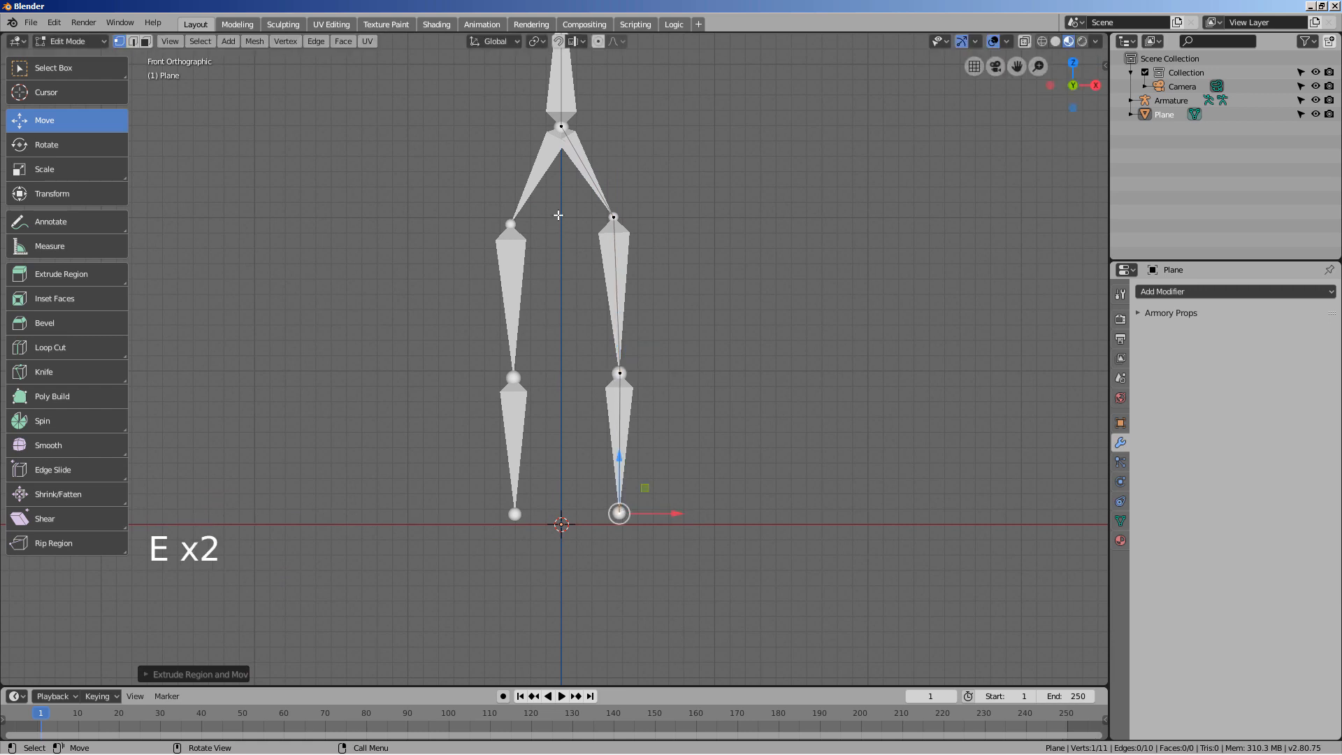
Extrude three edges from the hip vertex down the -X leg, through its upper joint and knee to the foot tip
left_click(556, 135)
key("e")
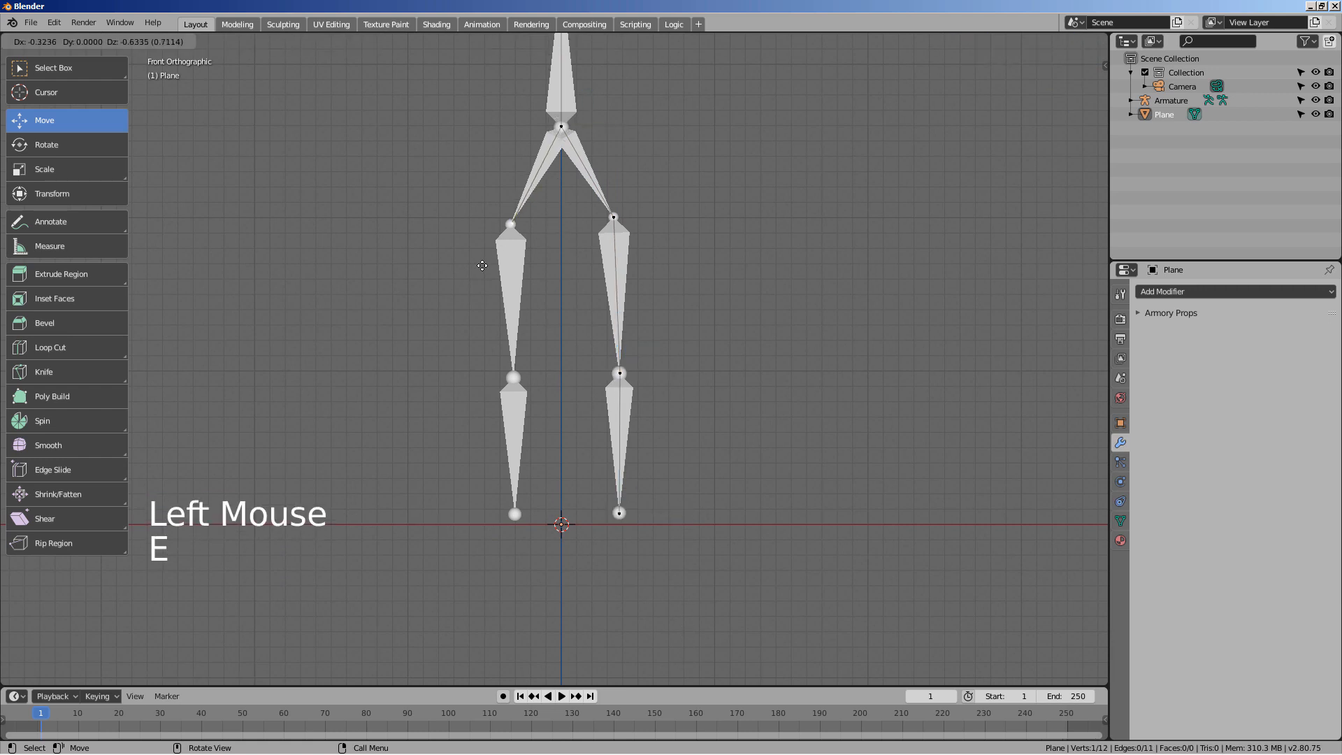
left_click(481, 266)
key("e")
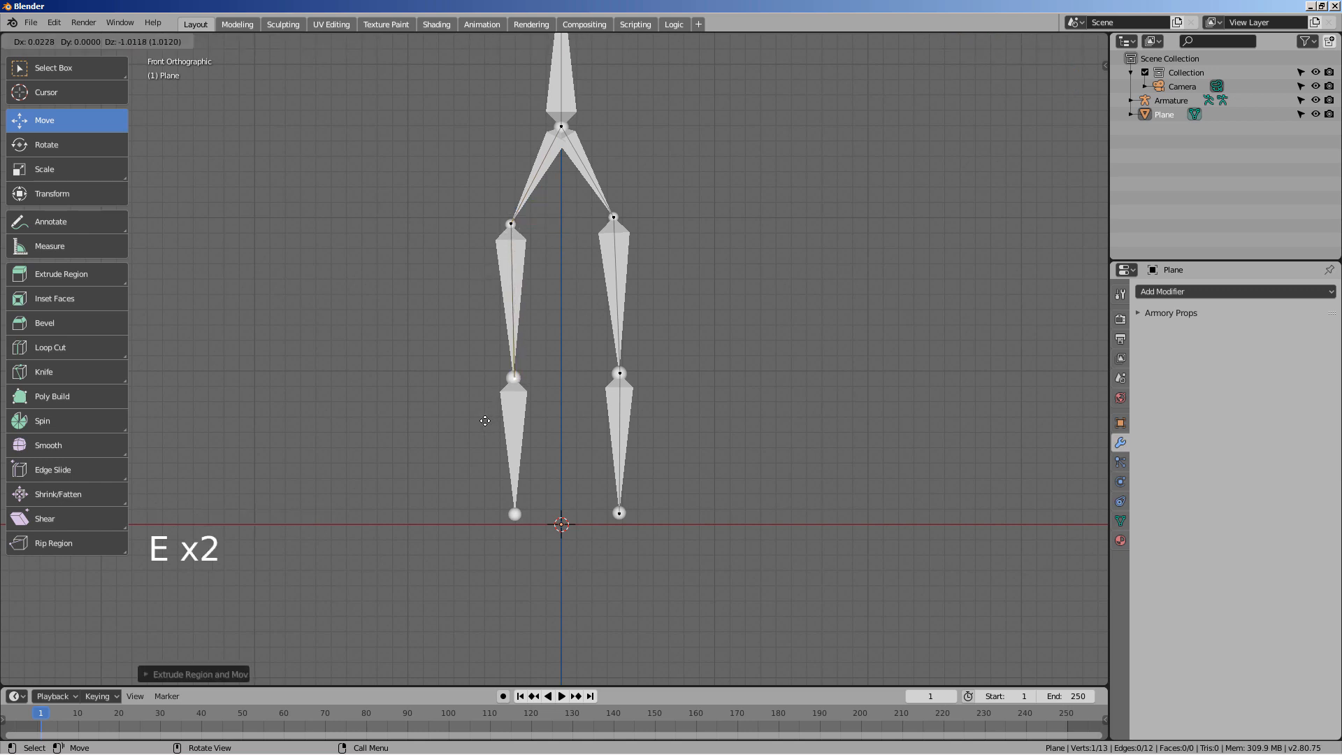
left_click(485, 420)
key("e")
left_click(491, 564)
Leave Edit Mode and add a Skin modifier to the vertex skeleton
middle_click_drag(781, 277, 758, 619, "shift")
scroll(728, 418, "down", 2)
key("Tab")
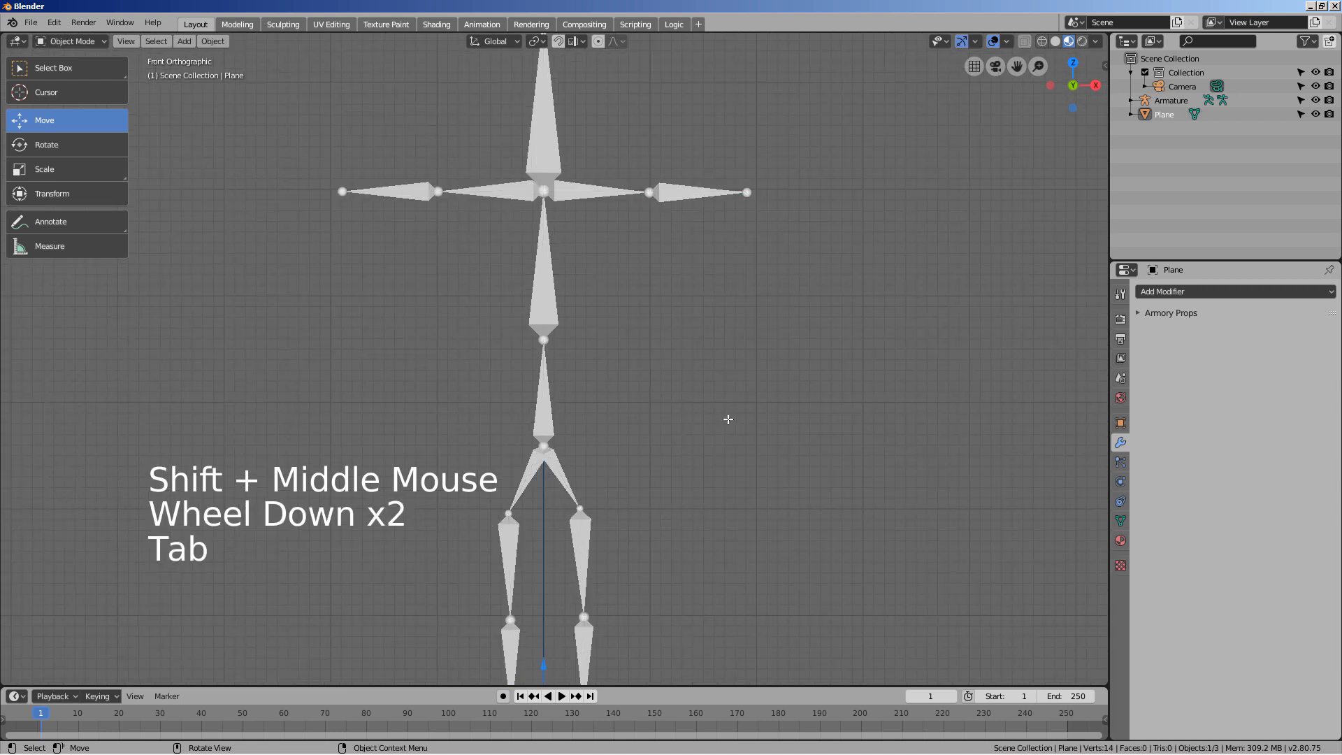
middle_click_drag(770, 428, 770, 250, "shift")
left_click(1197, 282)
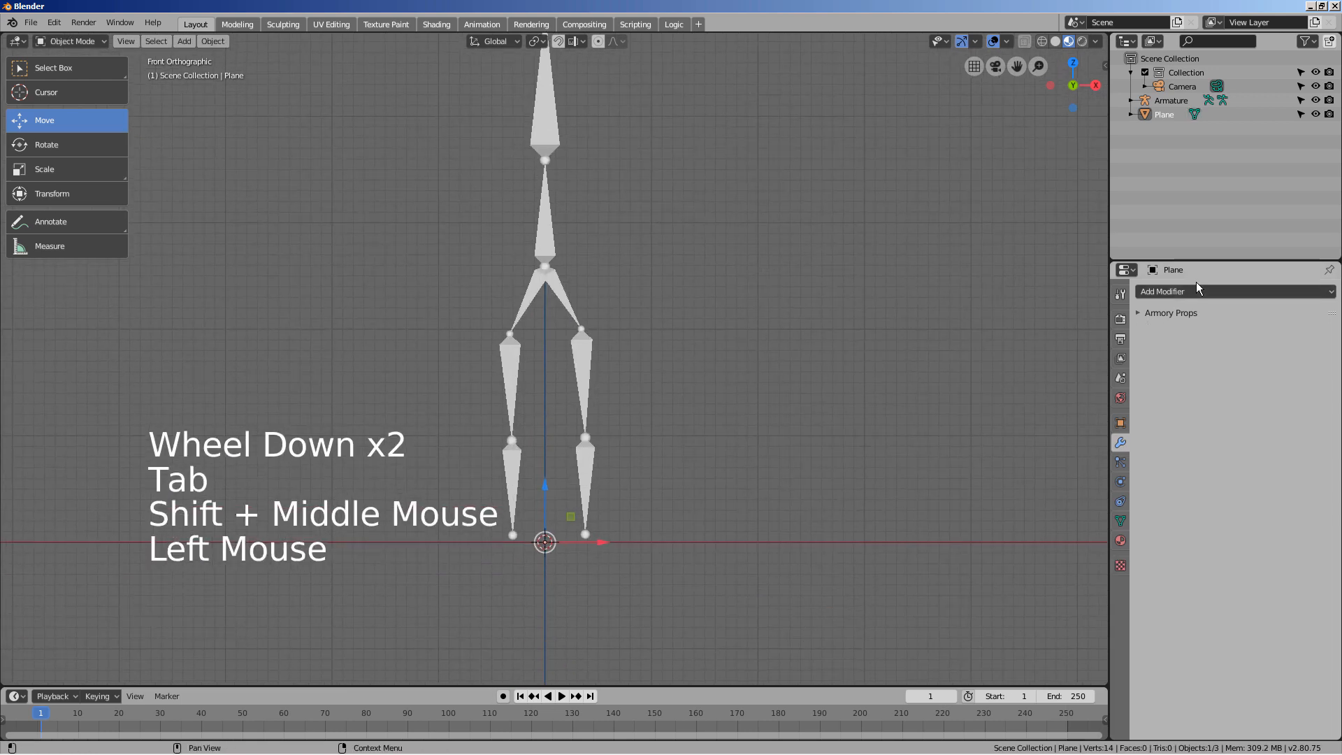
left_click(1196, 291)
left_click(1066, 495)
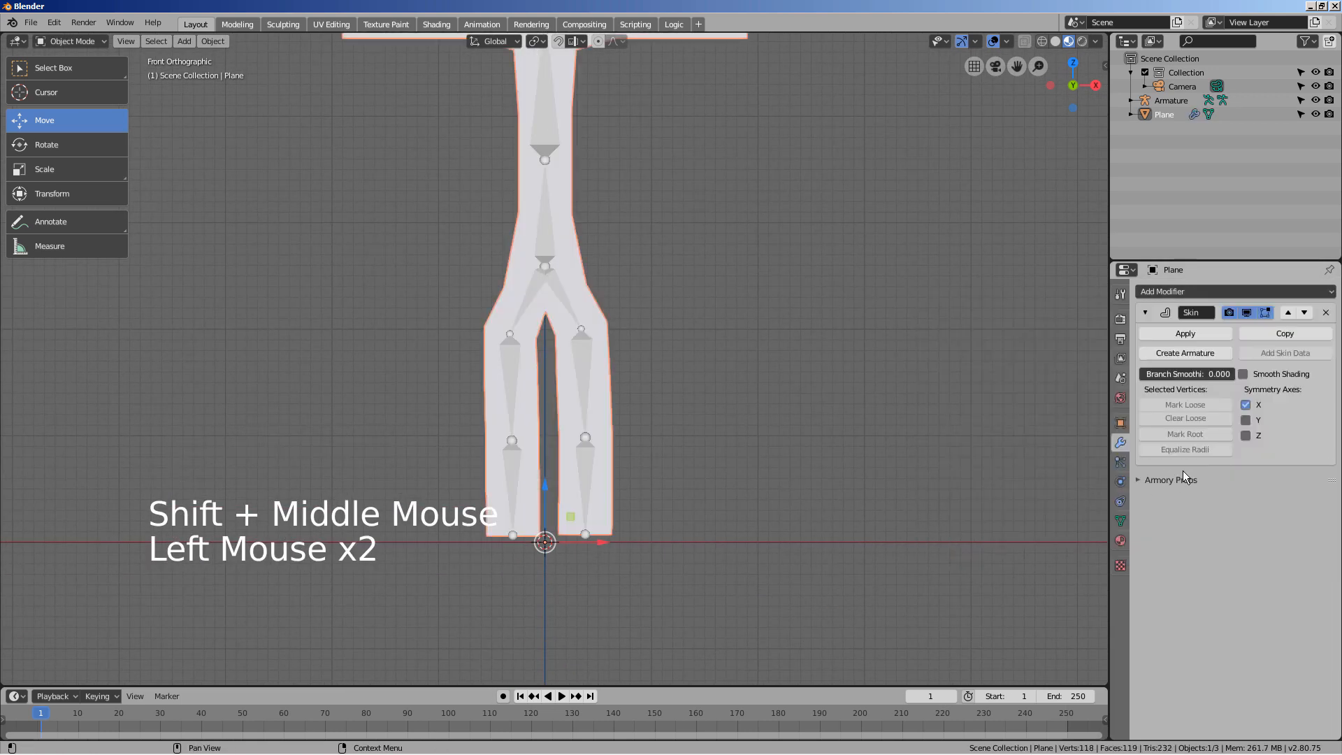
Add a Subdivision Surface modifier to the skinned figure and set its viewport subdivisions to 3
scroll(832, 376, "down", 3)
middle_click_drag(819, 370, 852, 455, "shift")
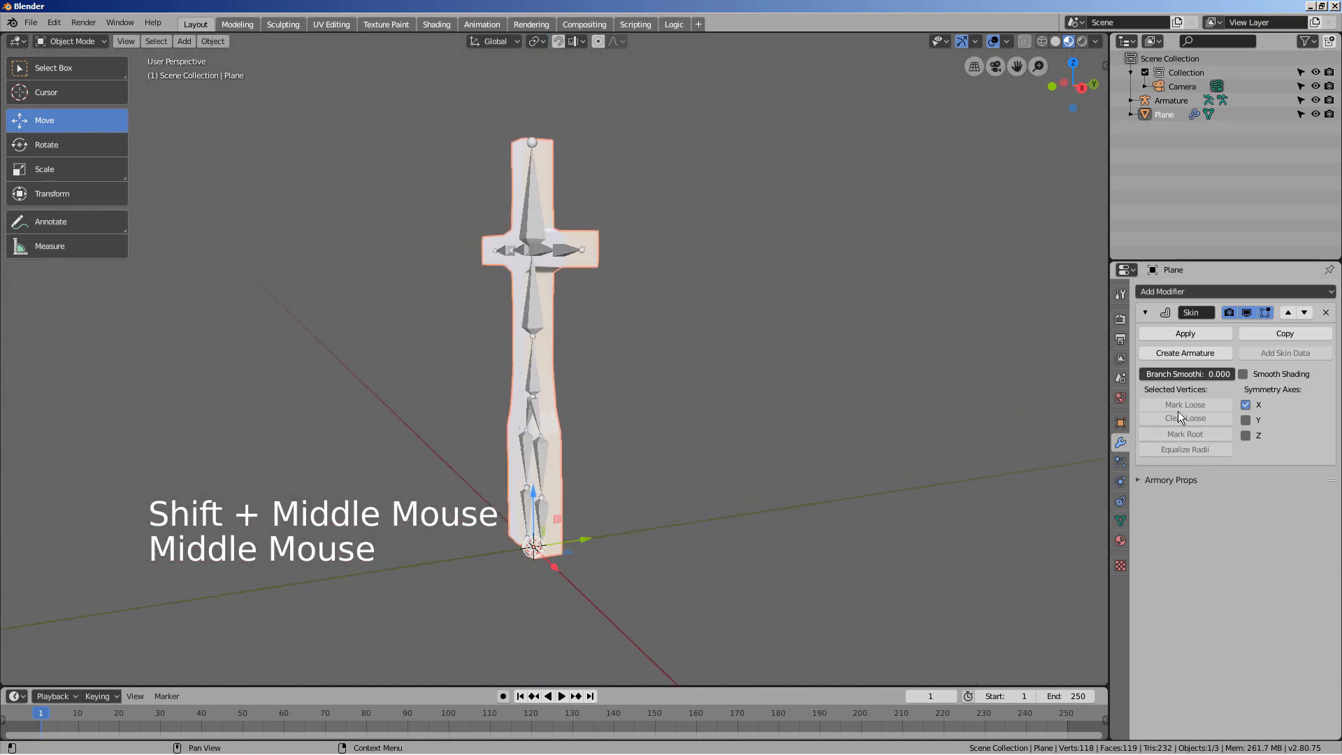
left_click(1181, 291)
left_click(1049, 526)
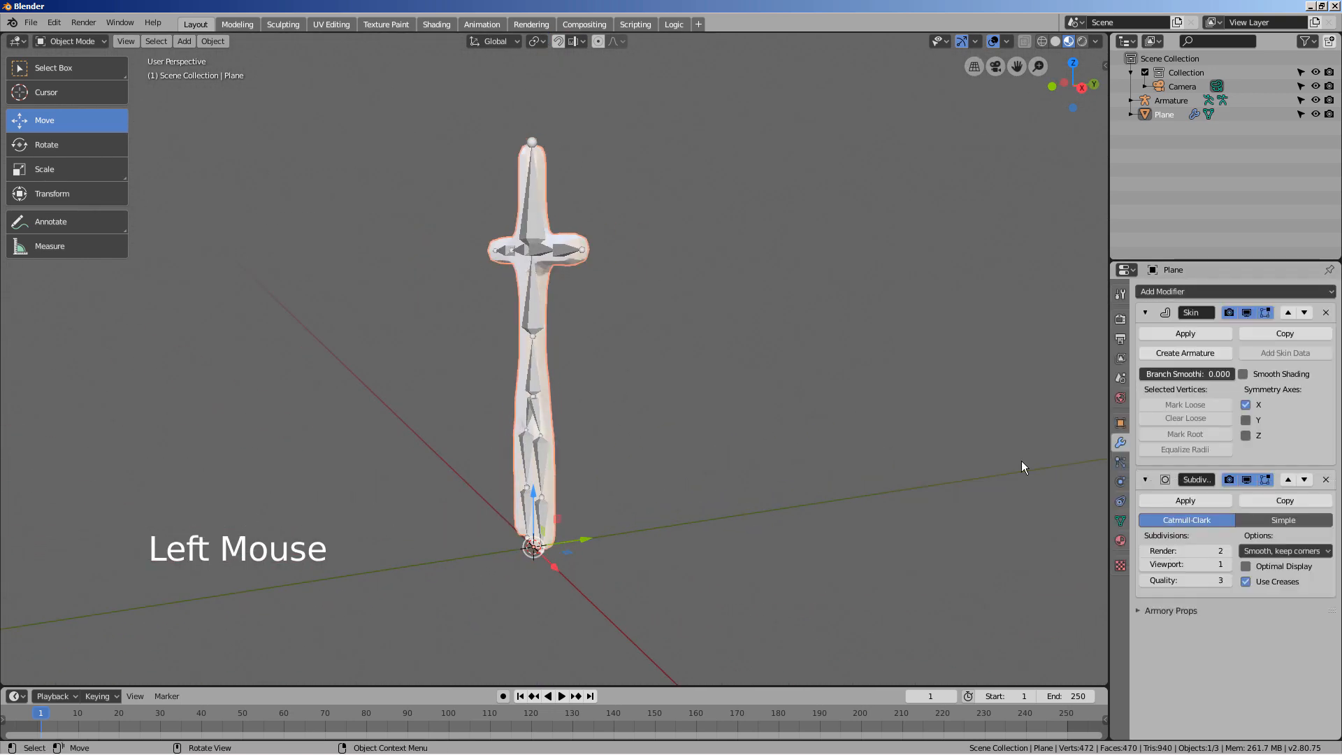
middle_click_drag(1021, 460, 856, 399)
key("Tab")
key("Tab")
left_click(1227, 564)
left_click(1227, 565)
left_click(1228, 564)
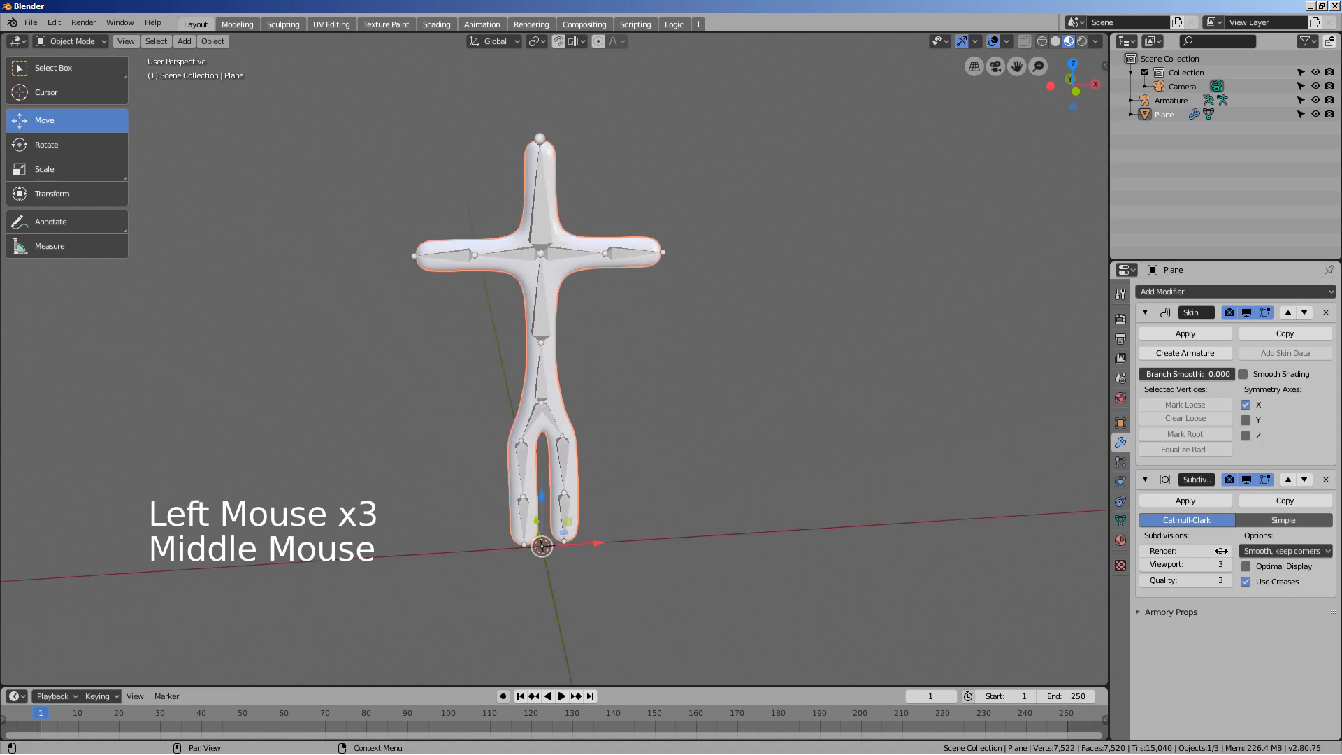
Apply the Skin and Subdivision Surface modifiers and shade the figure smooth
middle_click_drag(566, 249, 618, 379)
scroll(516, 249, "up", 2)
scroll(516, 249, "up", 2)
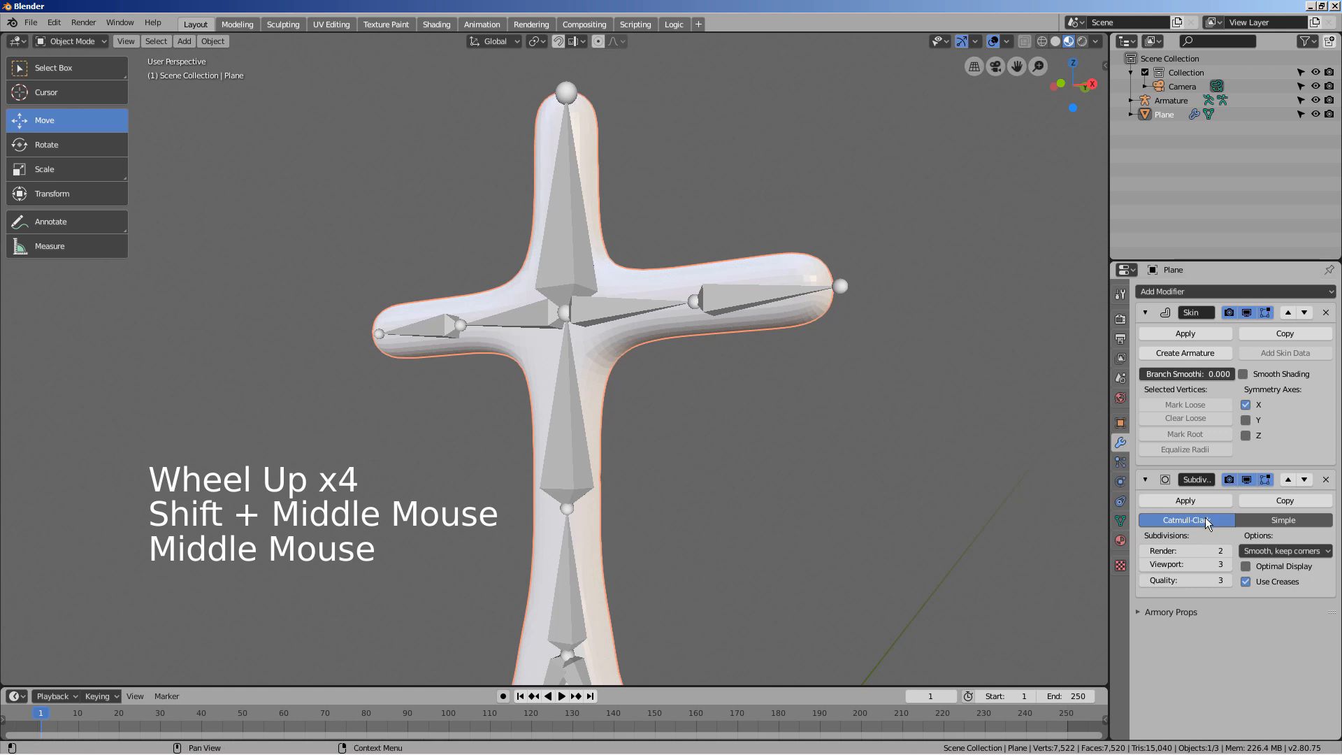
left_click(1325, 313)
left_click(1326, 313)
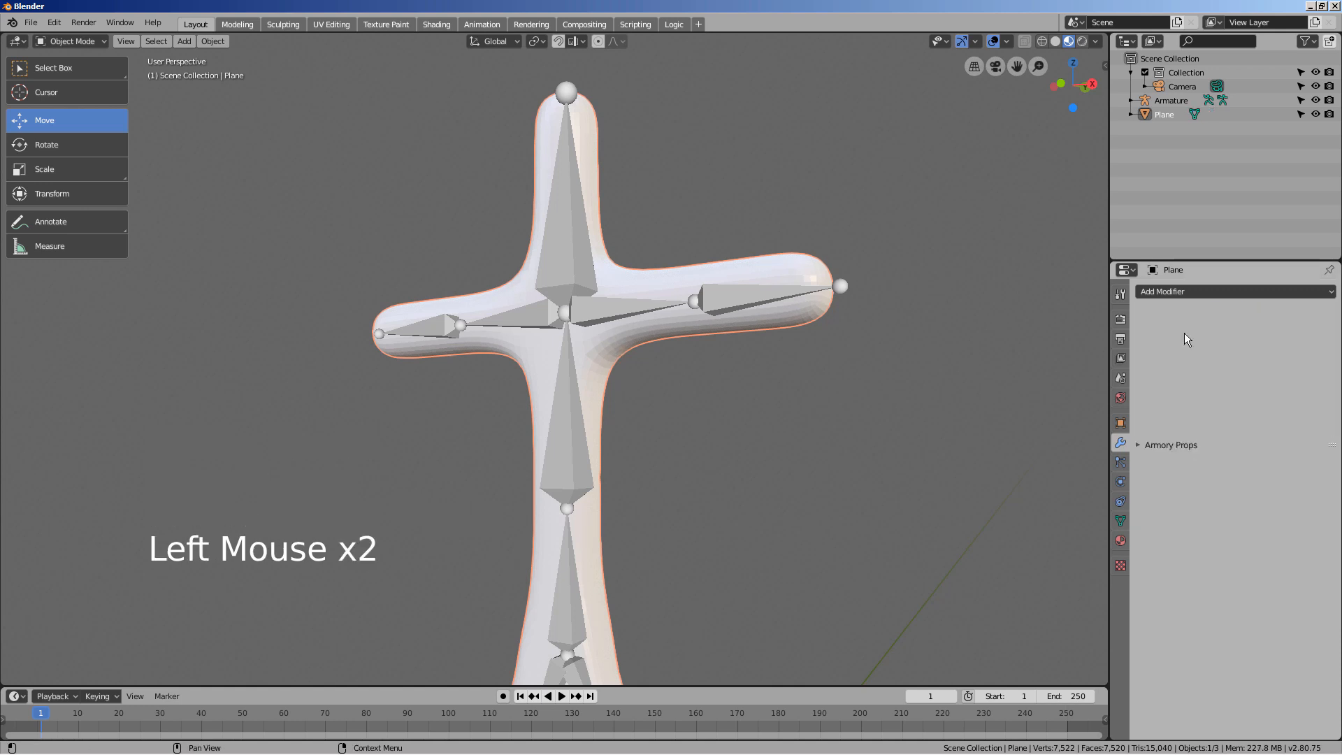
right_click(613, 346)
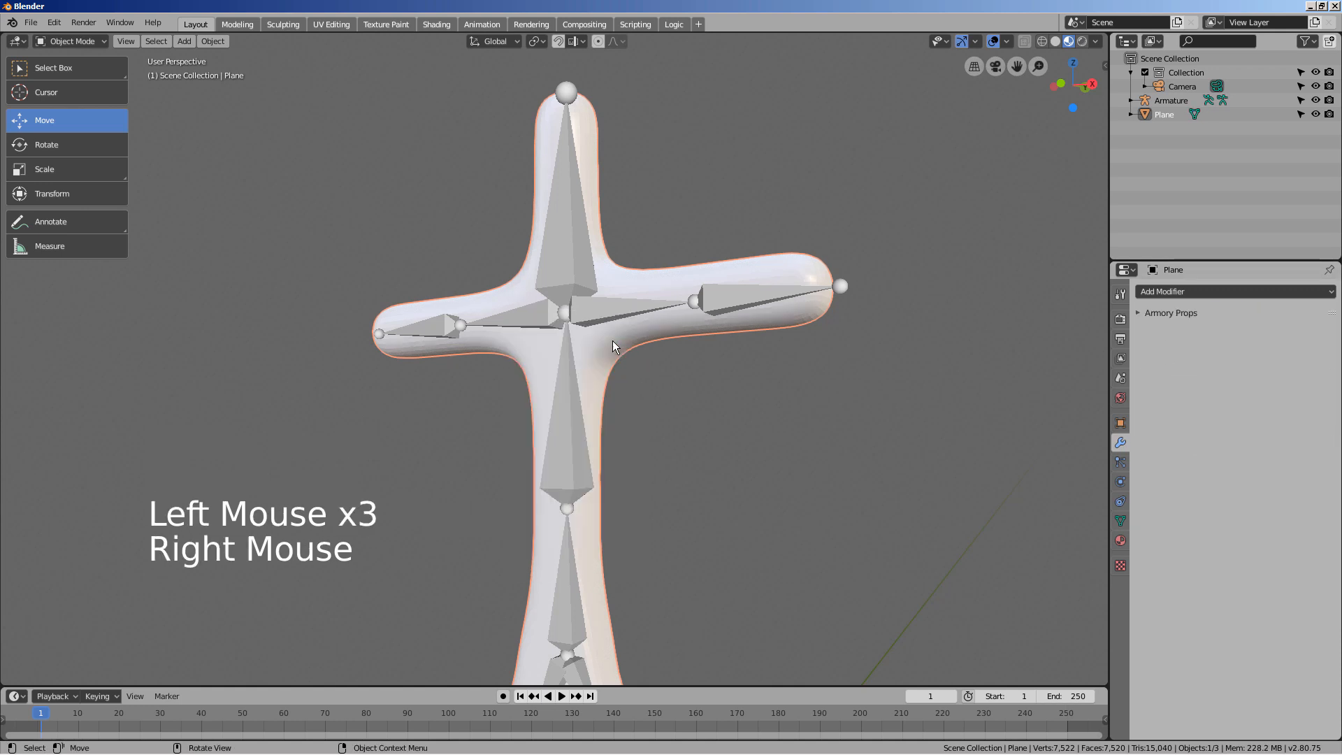
middle_click_drag(747, 407, 821, 436)
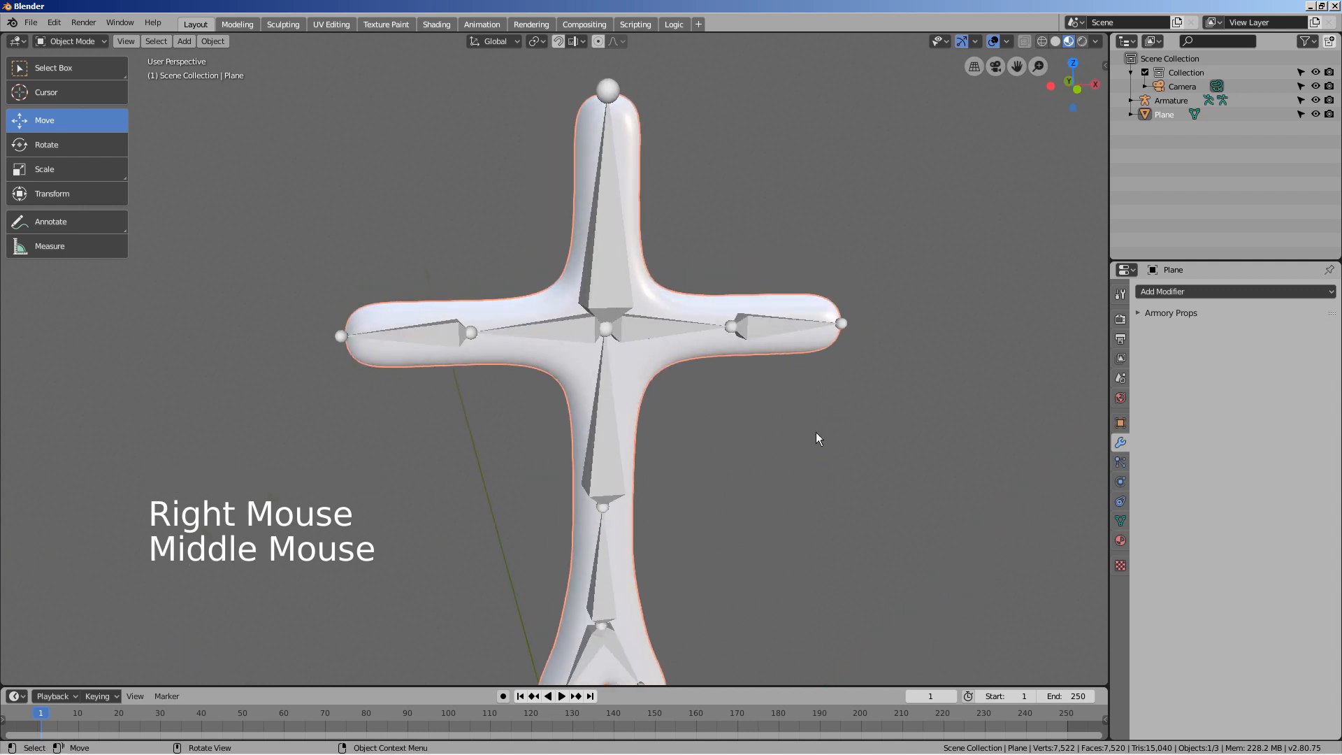
Parent the figure mesh to the armature with automatic weights
scroll(817, 417, "down", 3)
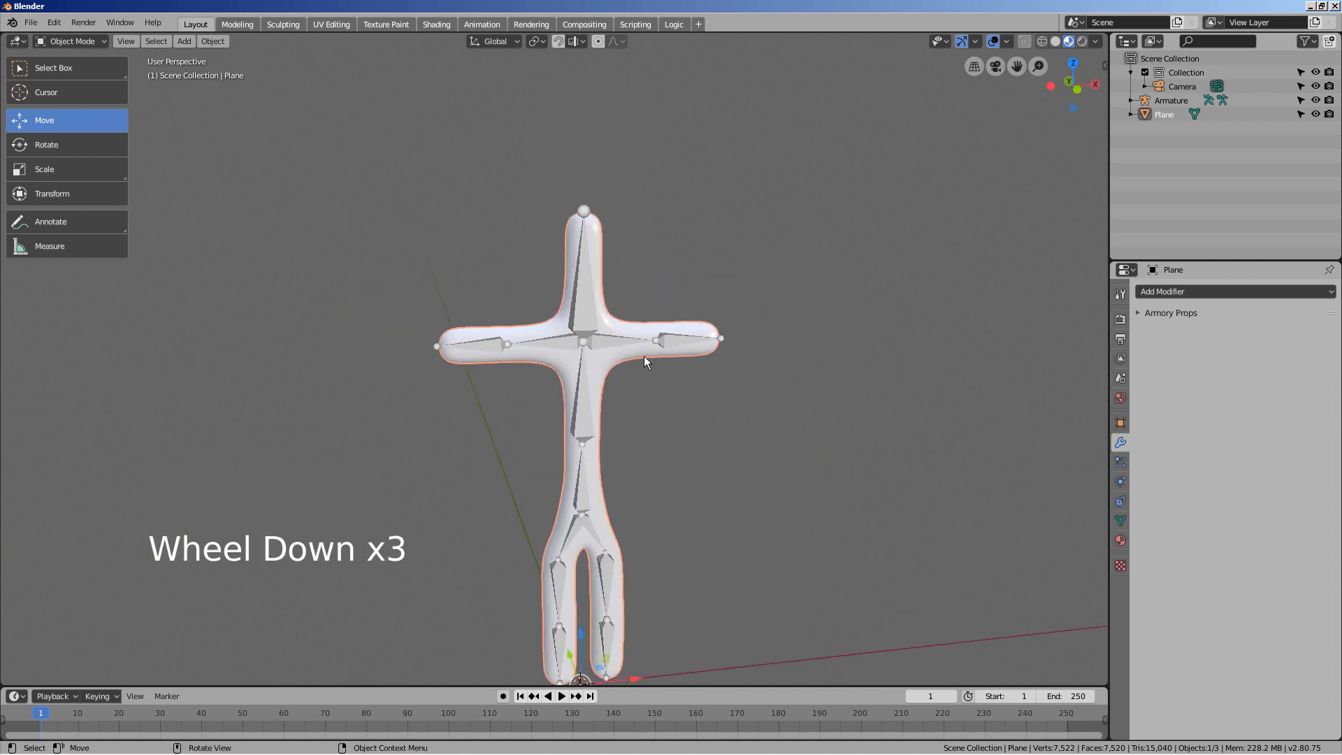
left_click(602, 341, "shift")
key("ctrl+p")
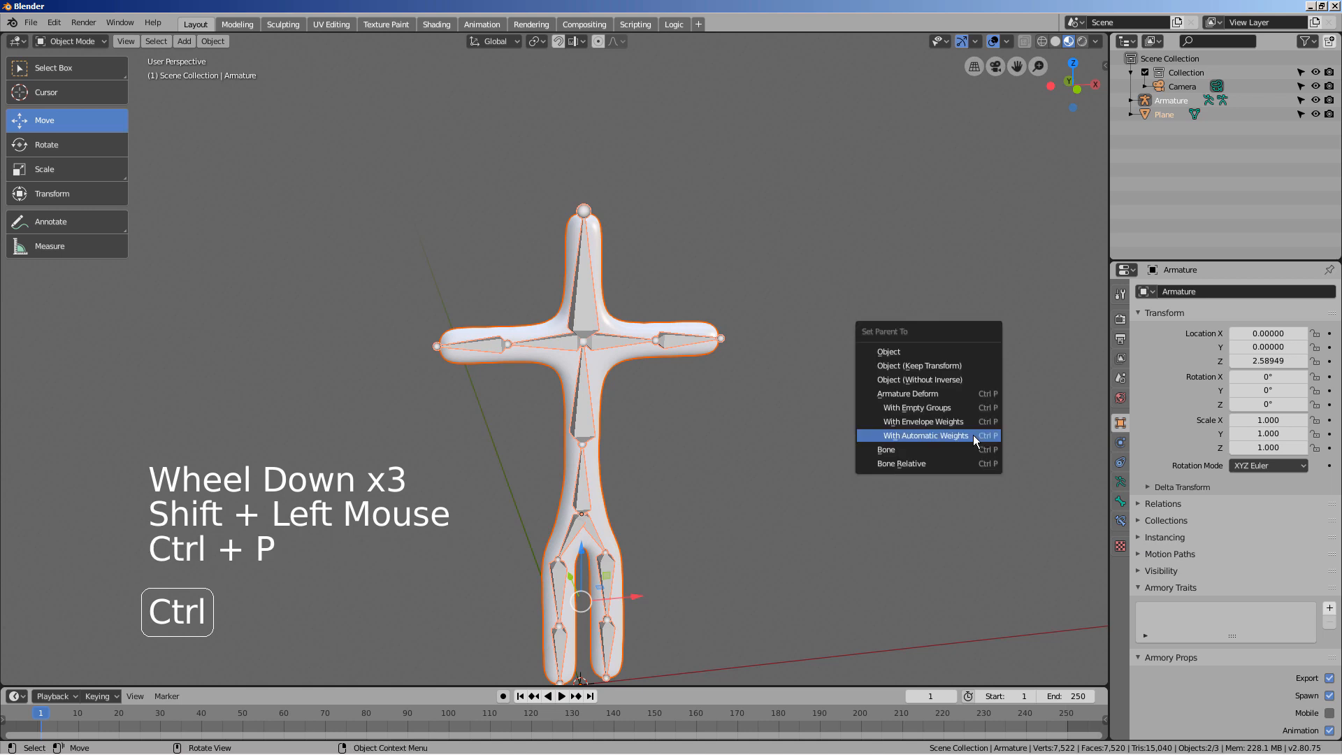
left_click(973, 434)
middle_click_drag(962, 458, 882, 472)
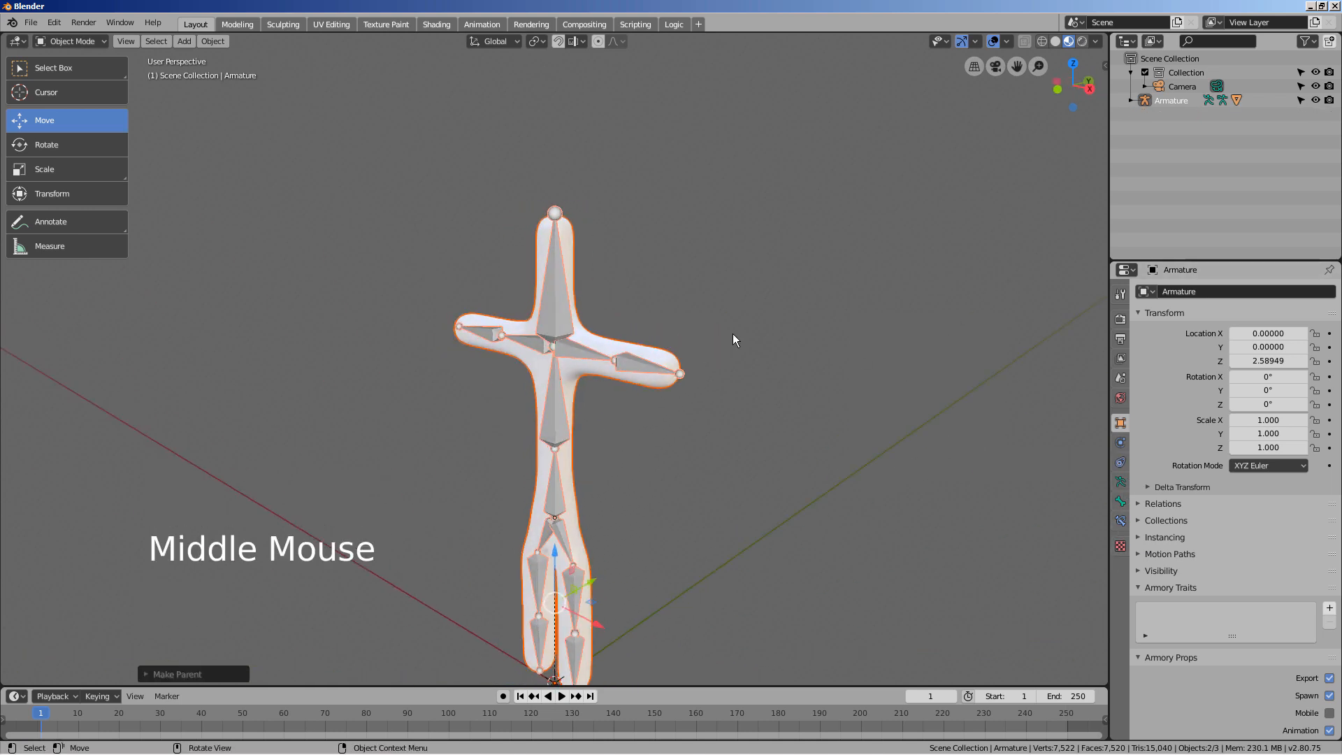
Give the figure mesh a new material with a light blue base color
left_click(596, 328)
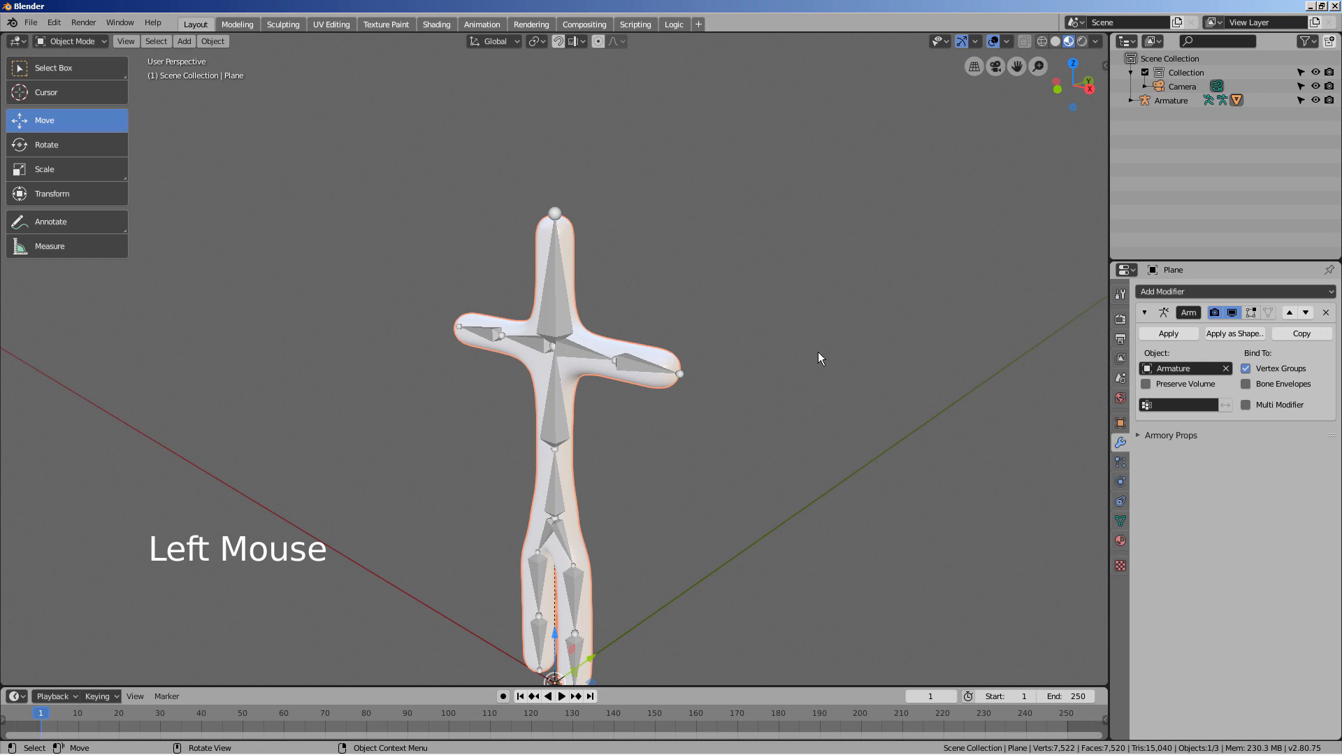
left_click(1121, 541)
left_click(1218, 351)
left_click(1273, 493)
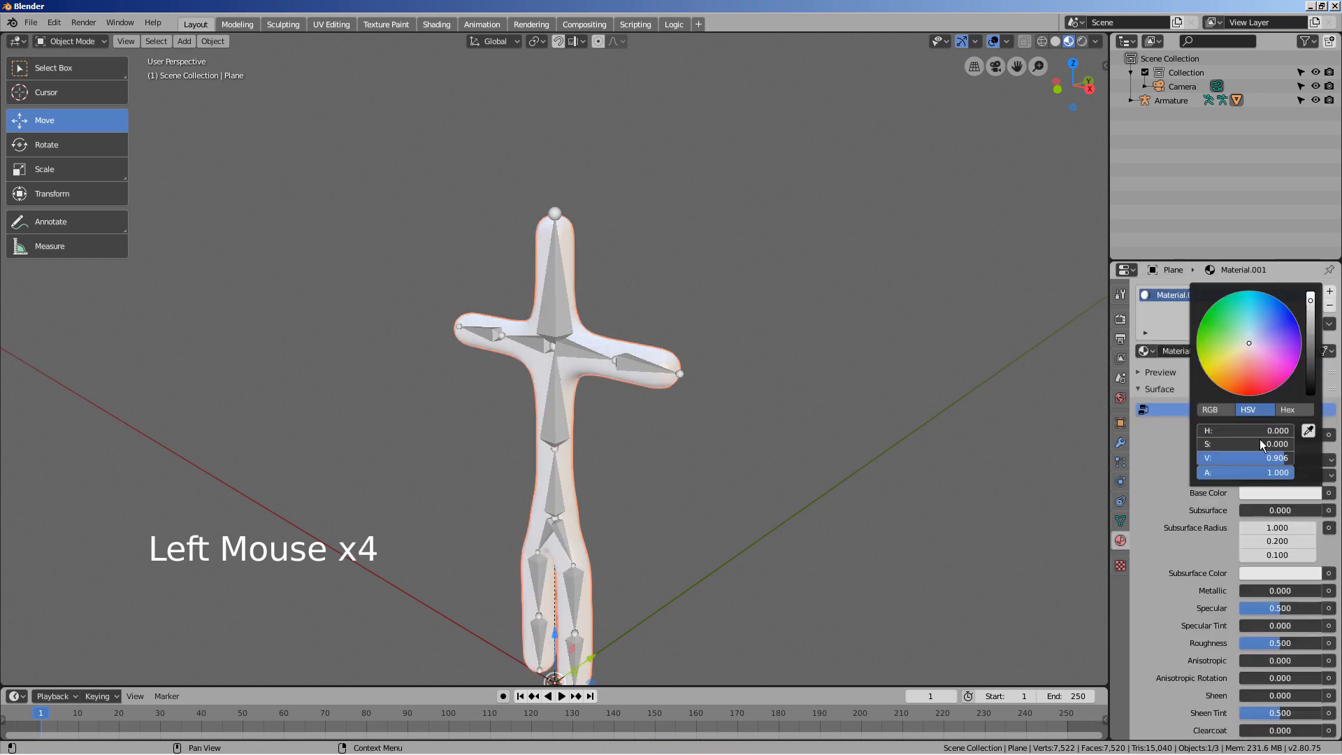
left_click(1260, 307)
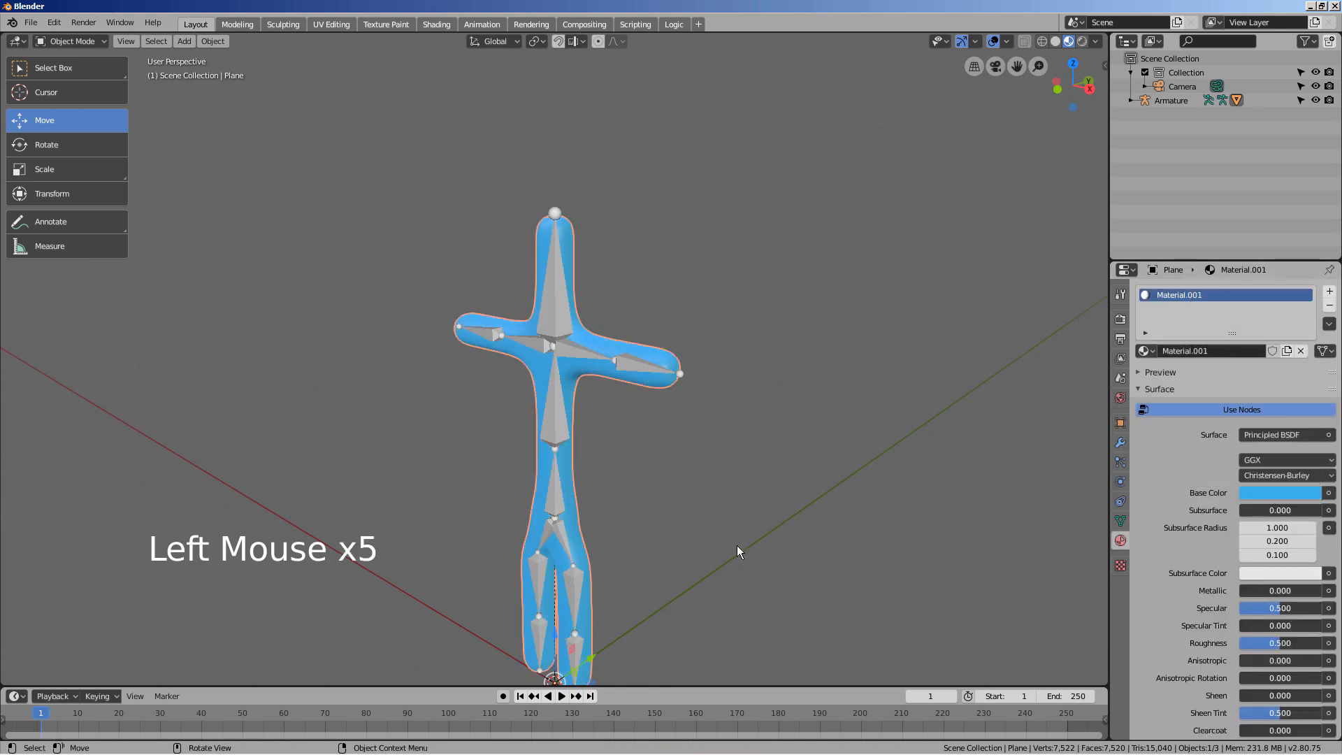
middle_click_drag(737, 545, 701, 454)
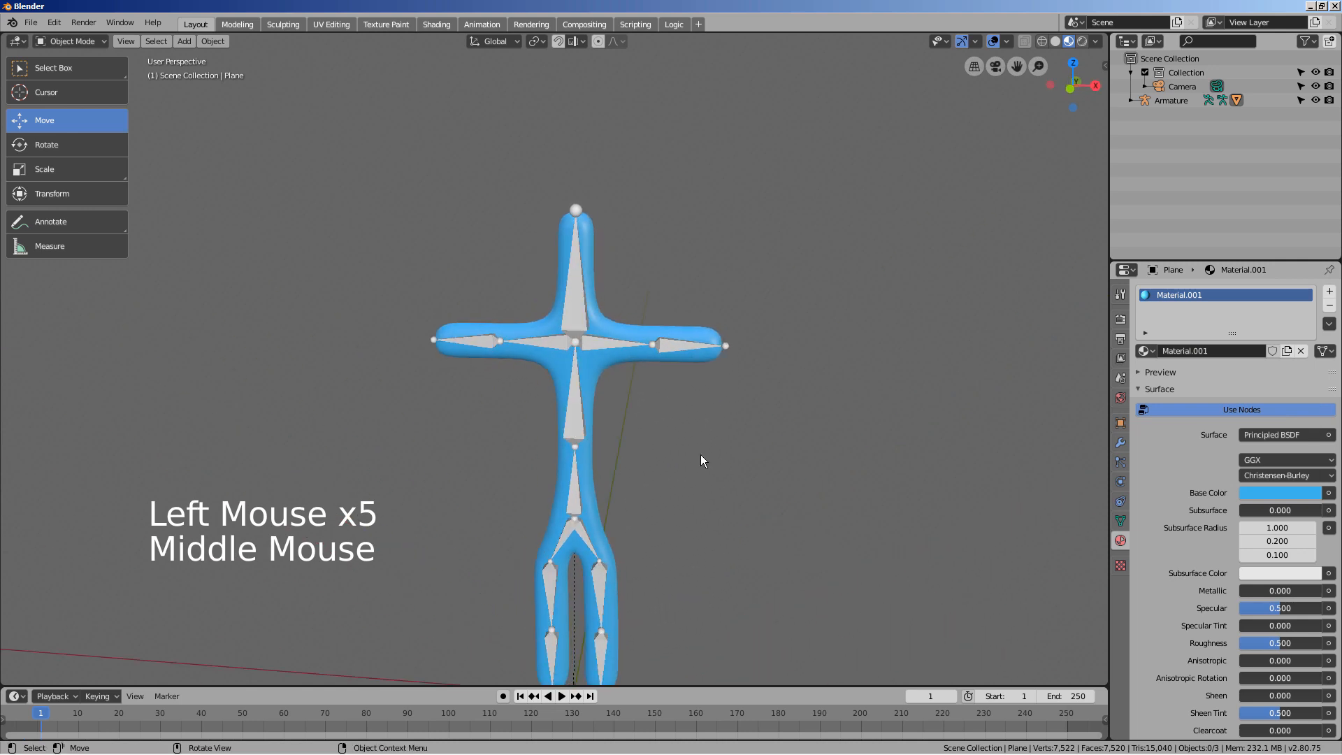
Switch the armature to Pose Mode and select the +X upper arm bone
left_click(586, 344)
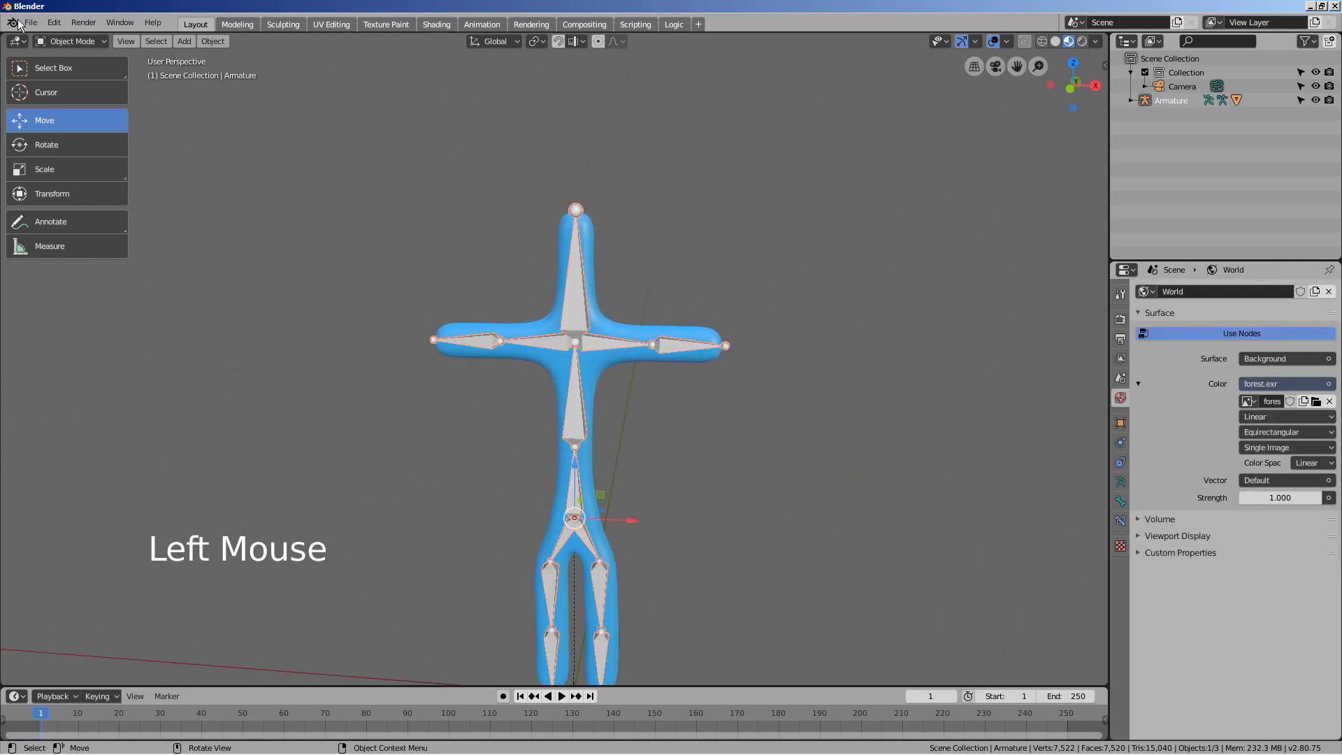
left_click(73, 43)
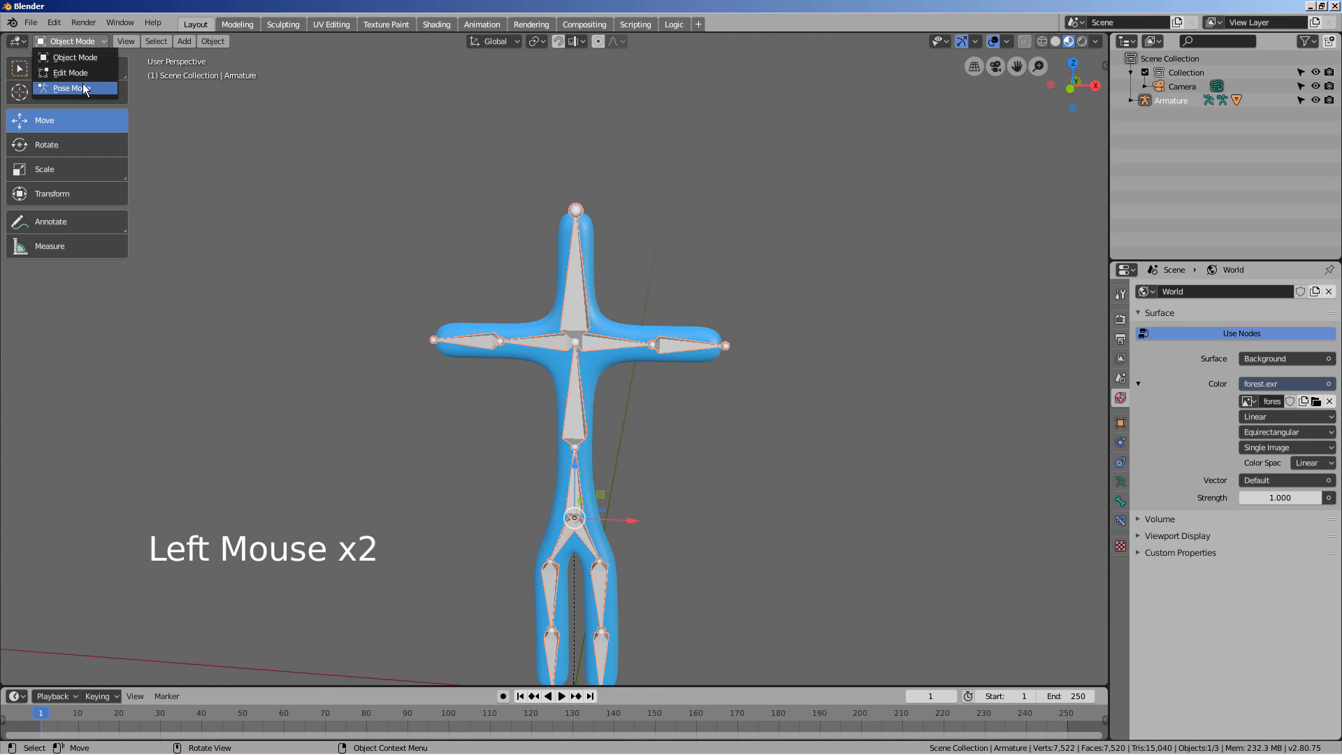
left_click(70, 88)
middle_click_drag(545, 346, 590, 346)
left_click(589, 344)
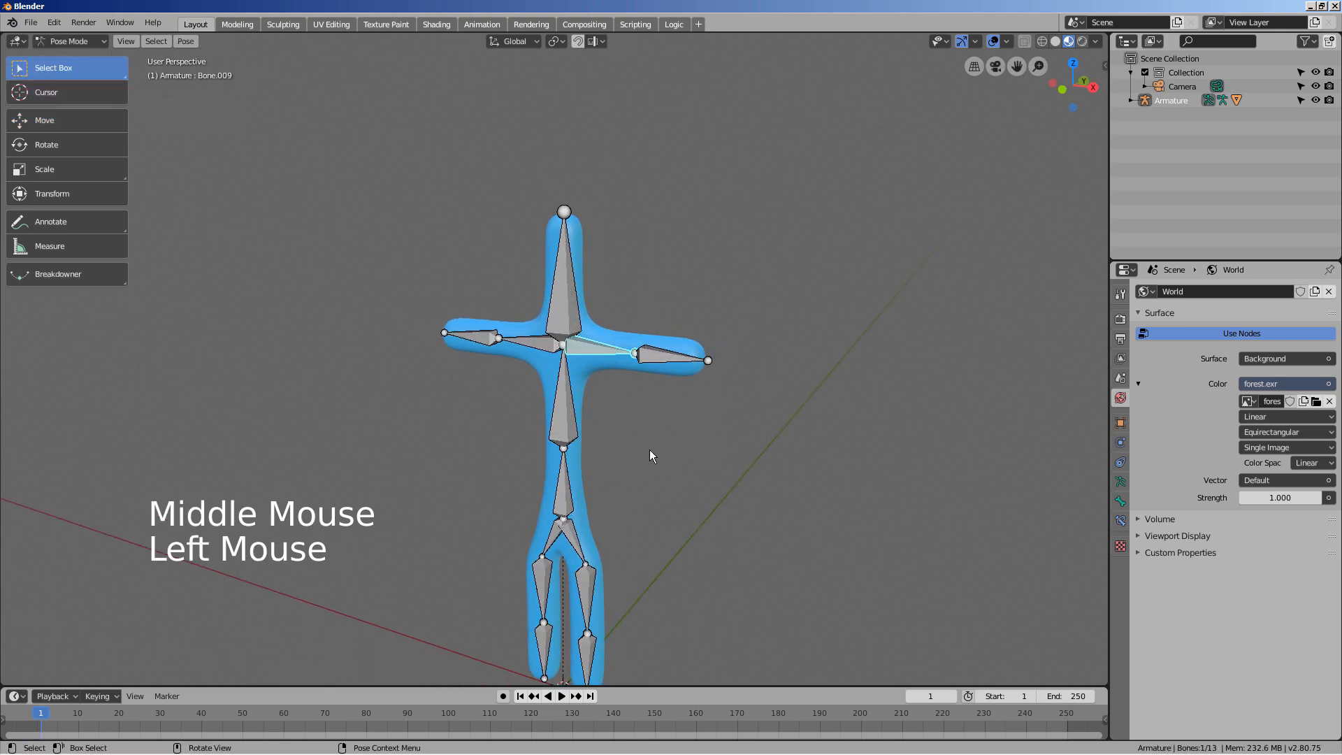
Try rotating the +X upper arm bone in right view, and undo the rotation
middle_click_drag(649, 456, 612, 469)
key("KP_6")
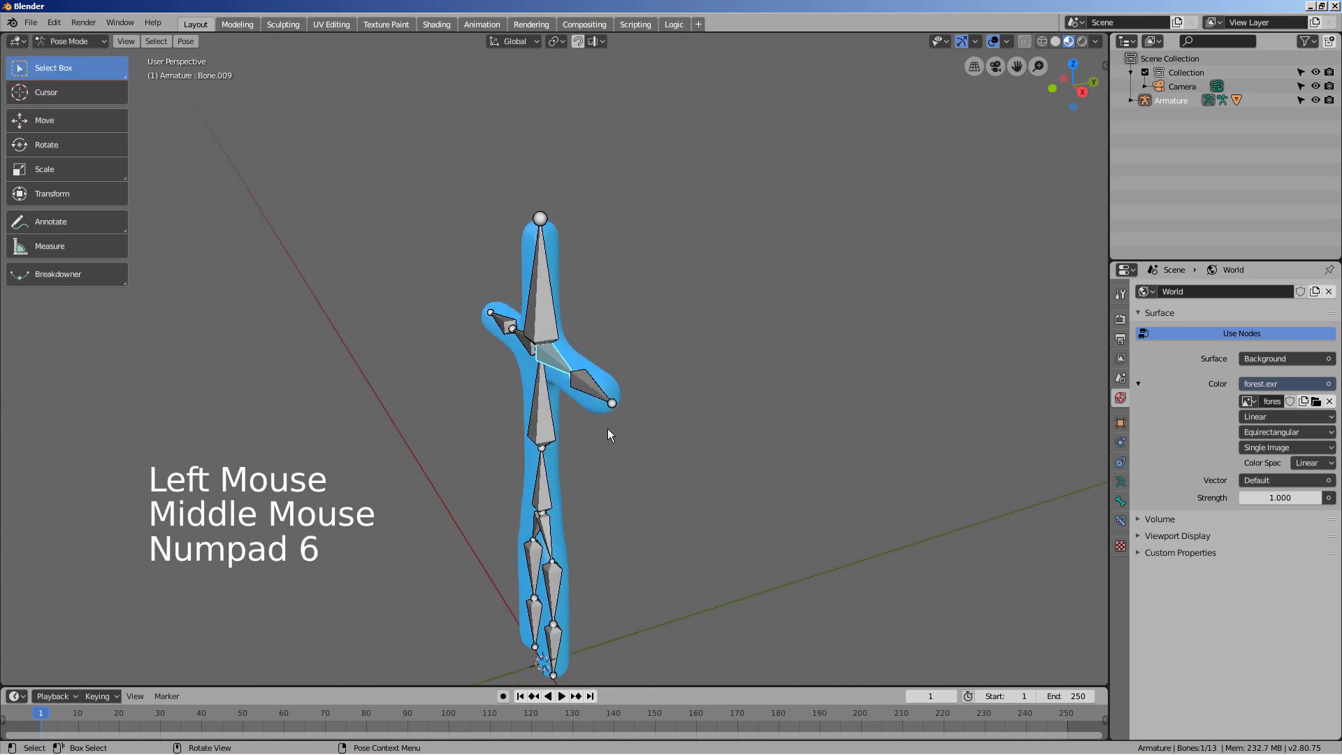
key("KP_3")
key("r")
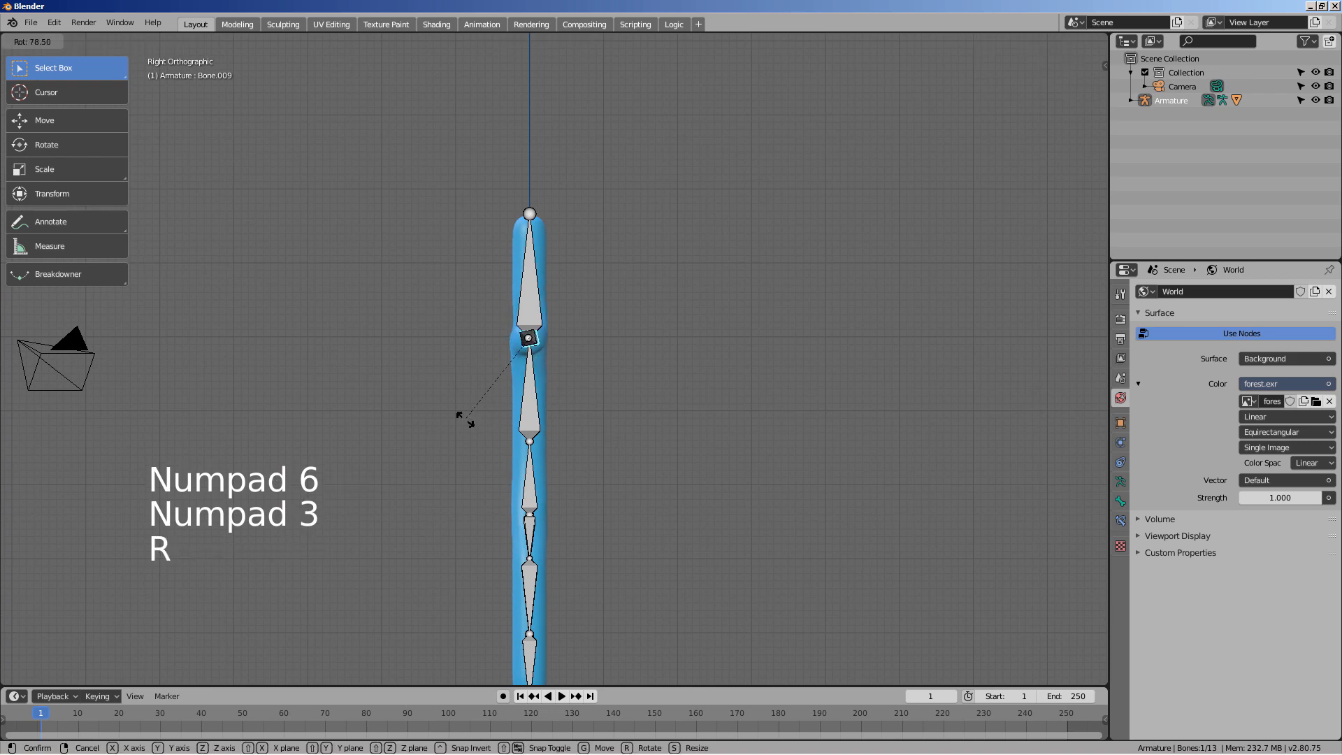
left_click(461, 417)
key("ctrl+z")
left_click(469, 419)
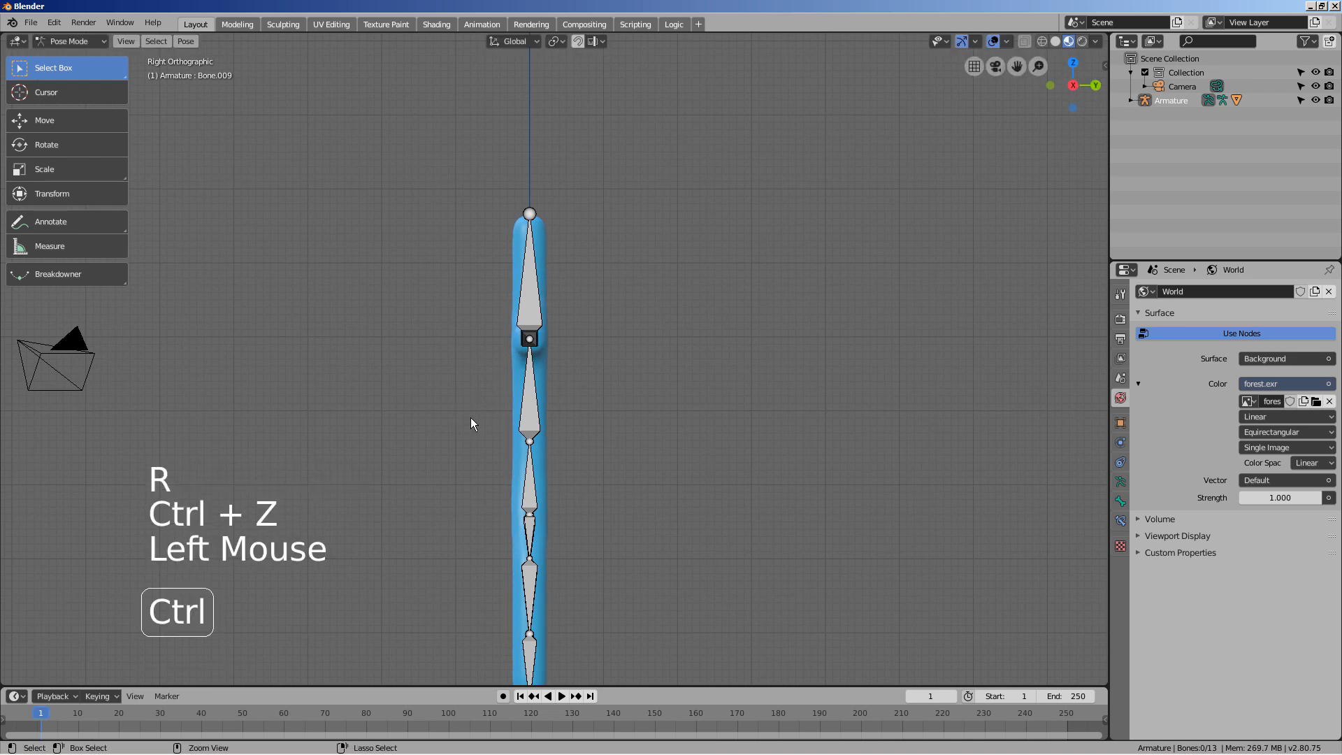
key("ctrl+z")
In front view, rotate the +X and -X upper arm bones downward from the shoulders
key("KP_1")
key("r")
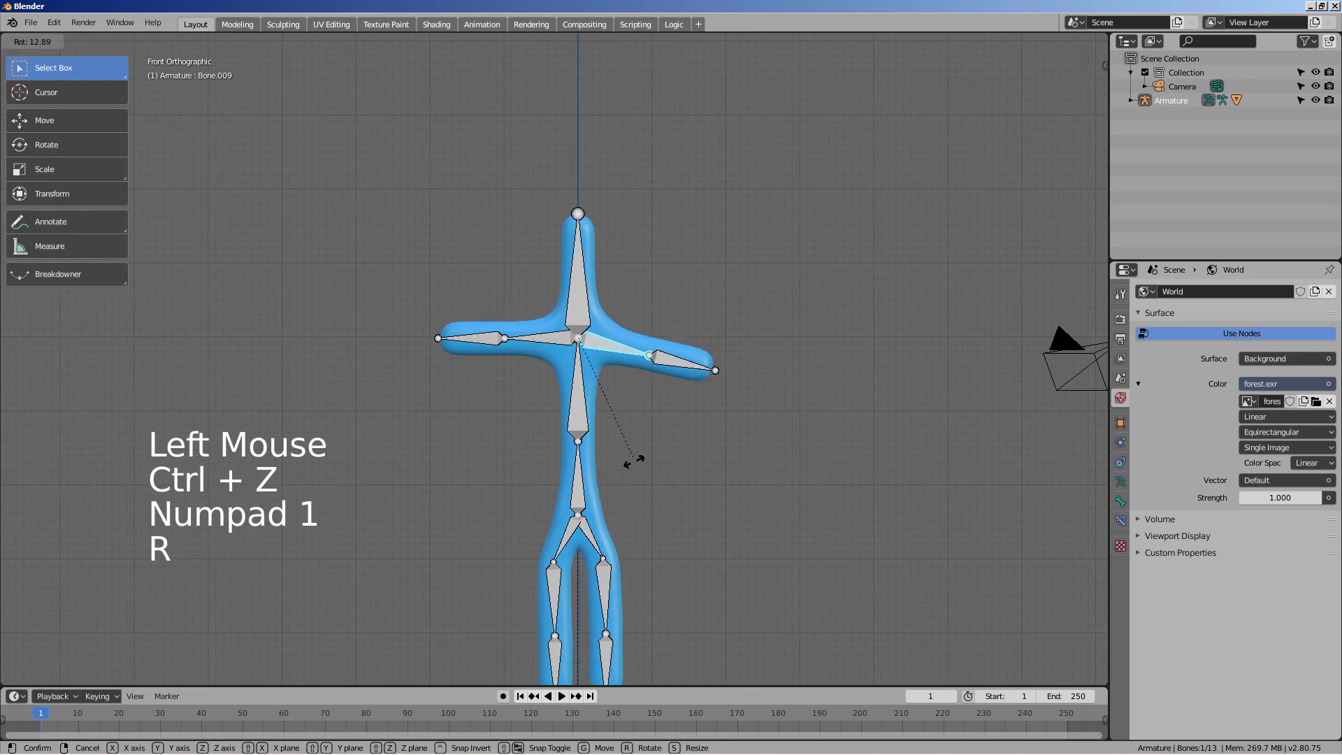
left_click(556, 404)
left_click(537, 347)
key("r")
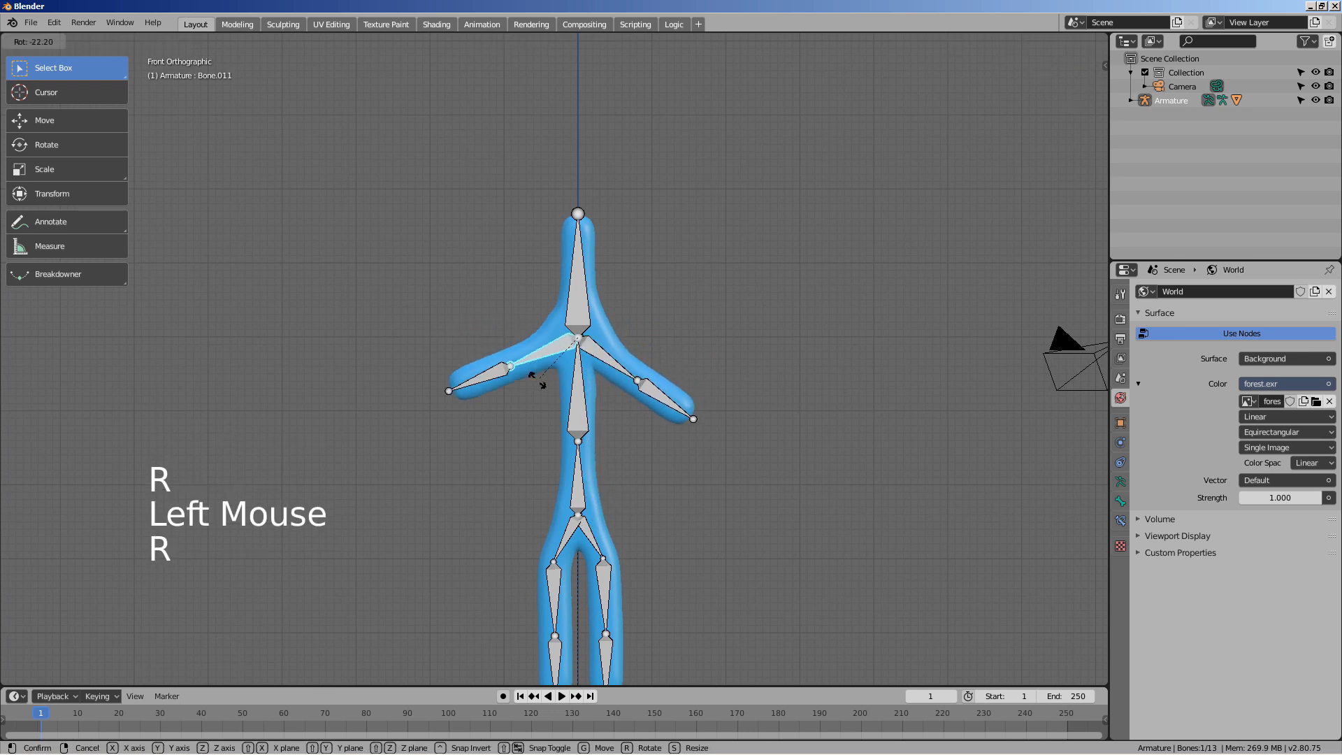
left_click(538, 401)
Rotate the +X and -X forearm bones from angled views so both arms bend at the elbows
middle_click_drag(697, 471, 574, 492)
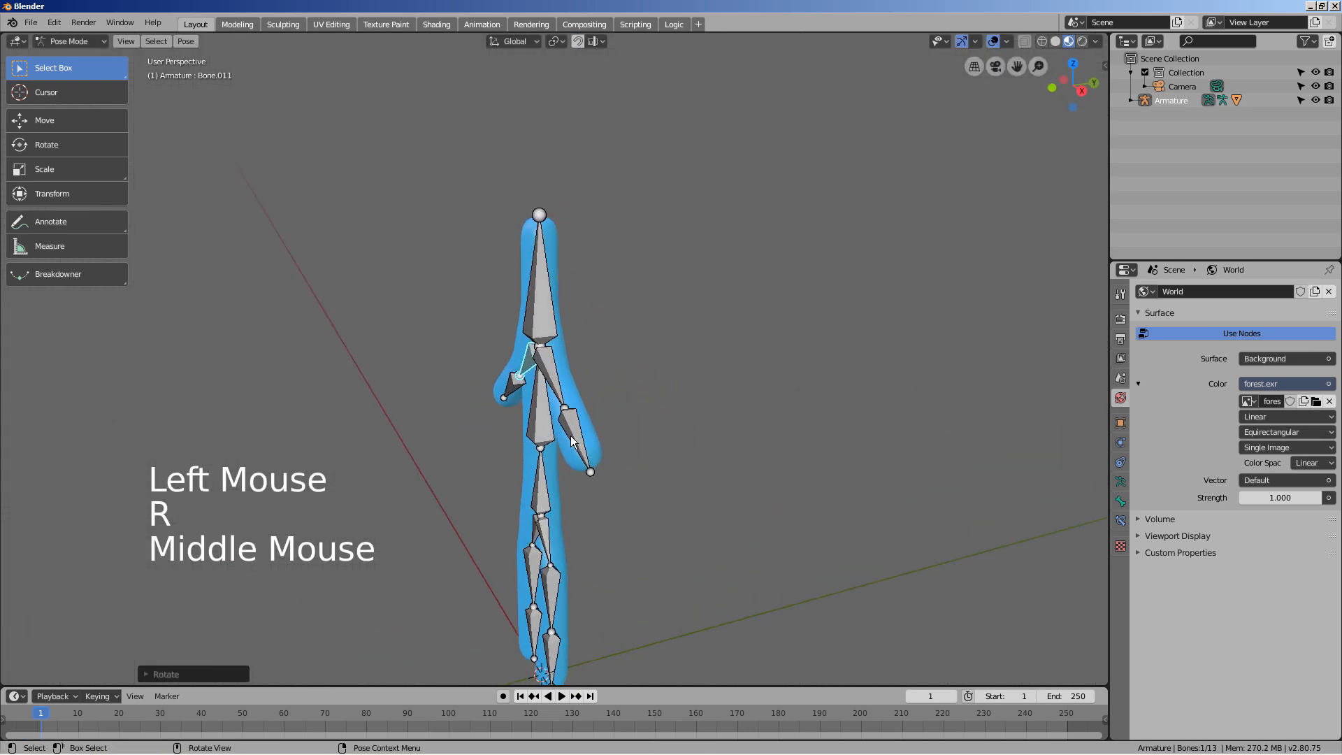
left_click(571, 435)
key("r")
left_click(462, 398)
middle_click_drag(462, 403, 533, 434)
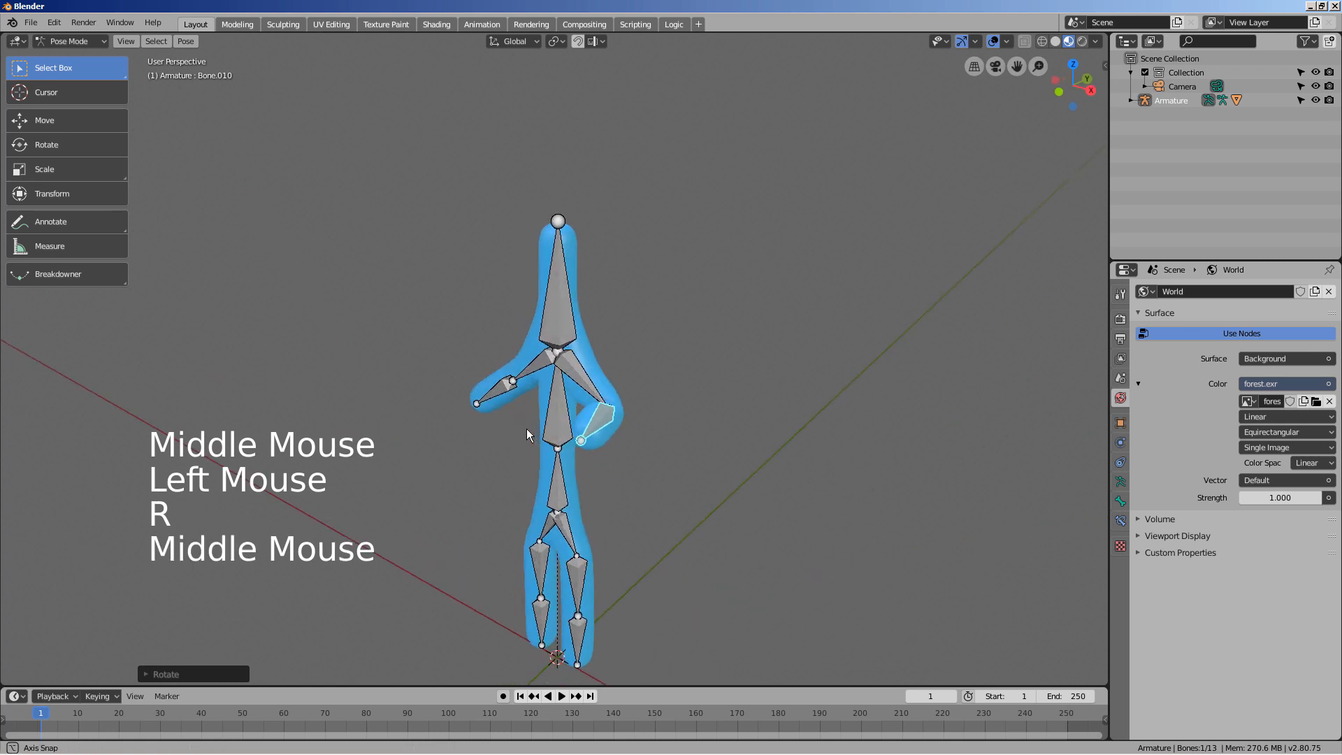
left_click(521, 382)
middle_click_drag(521, 383, 555, 502)
key("r")
left_click(689, 449)
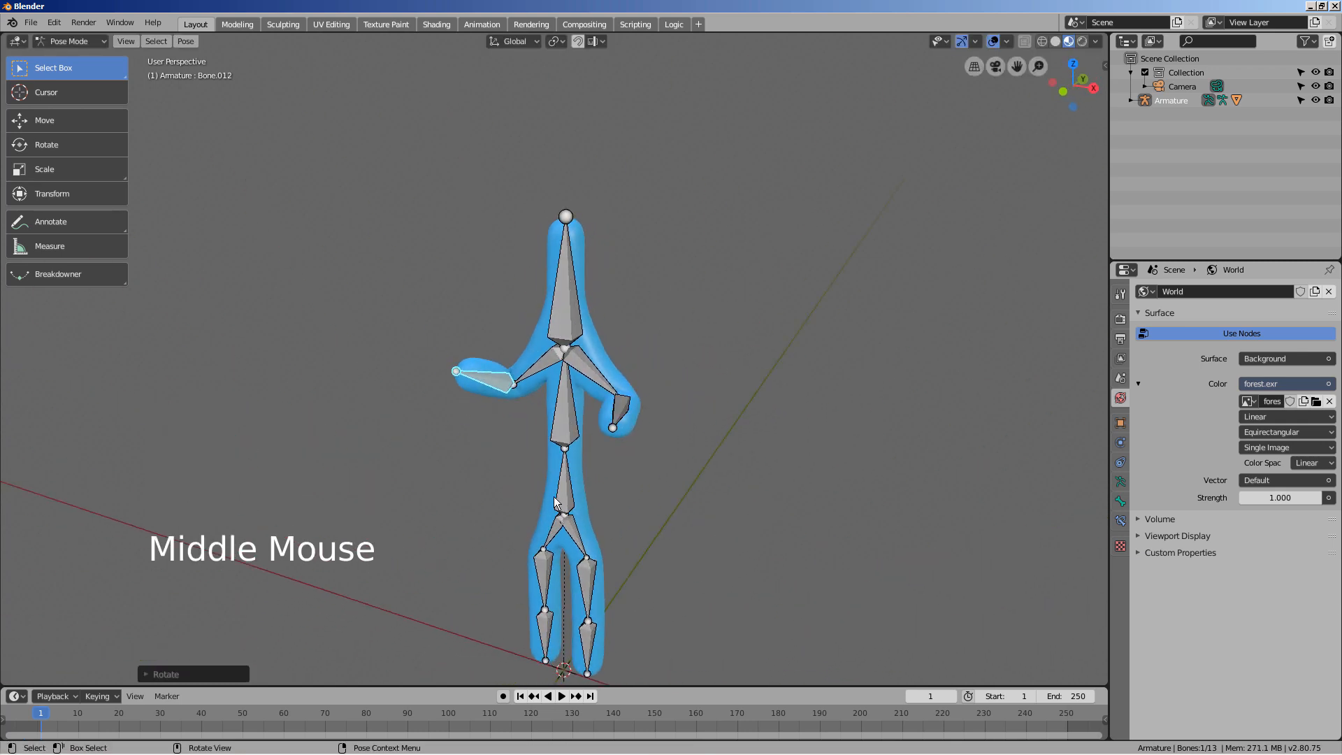
Rotate the +X hip bone outward and bend that leg's shin bone inward at the knee
left_click(589, 568)
middle_click_drag(666, 551, 713, 527)
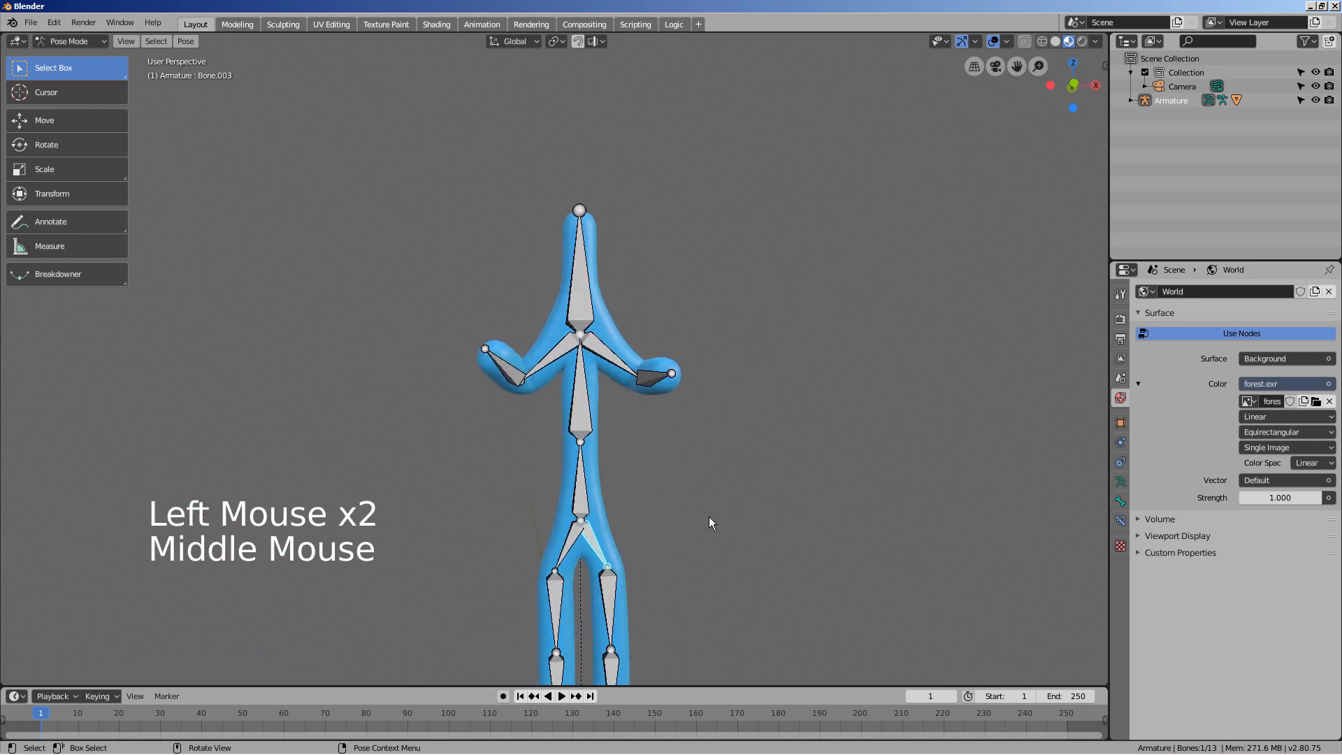
key("r")
left_click(690, 629)
left_click(688, 631)
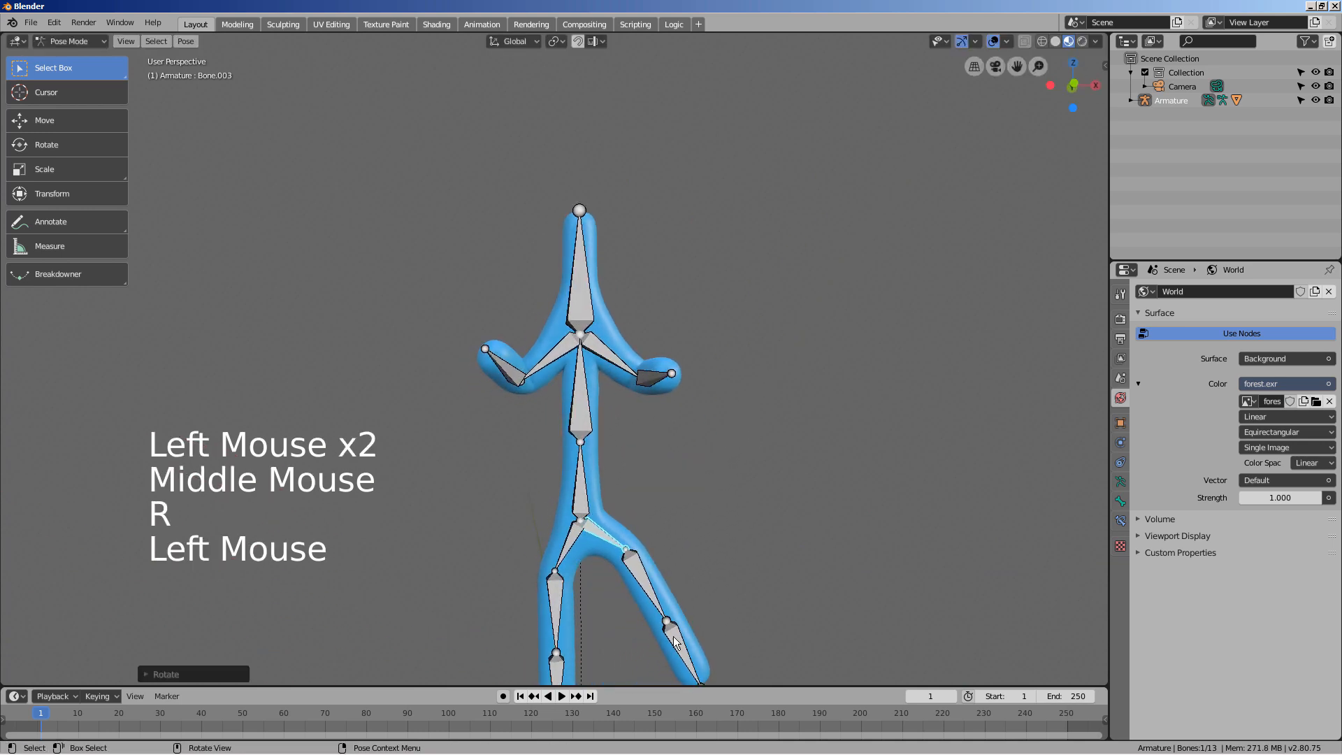
key("r")
left_click(559, 599)
Rotate the -X thigh bone outward and swing the -X hip bone upward so the leg extends sideways
left_click(559, 599)
key("r")
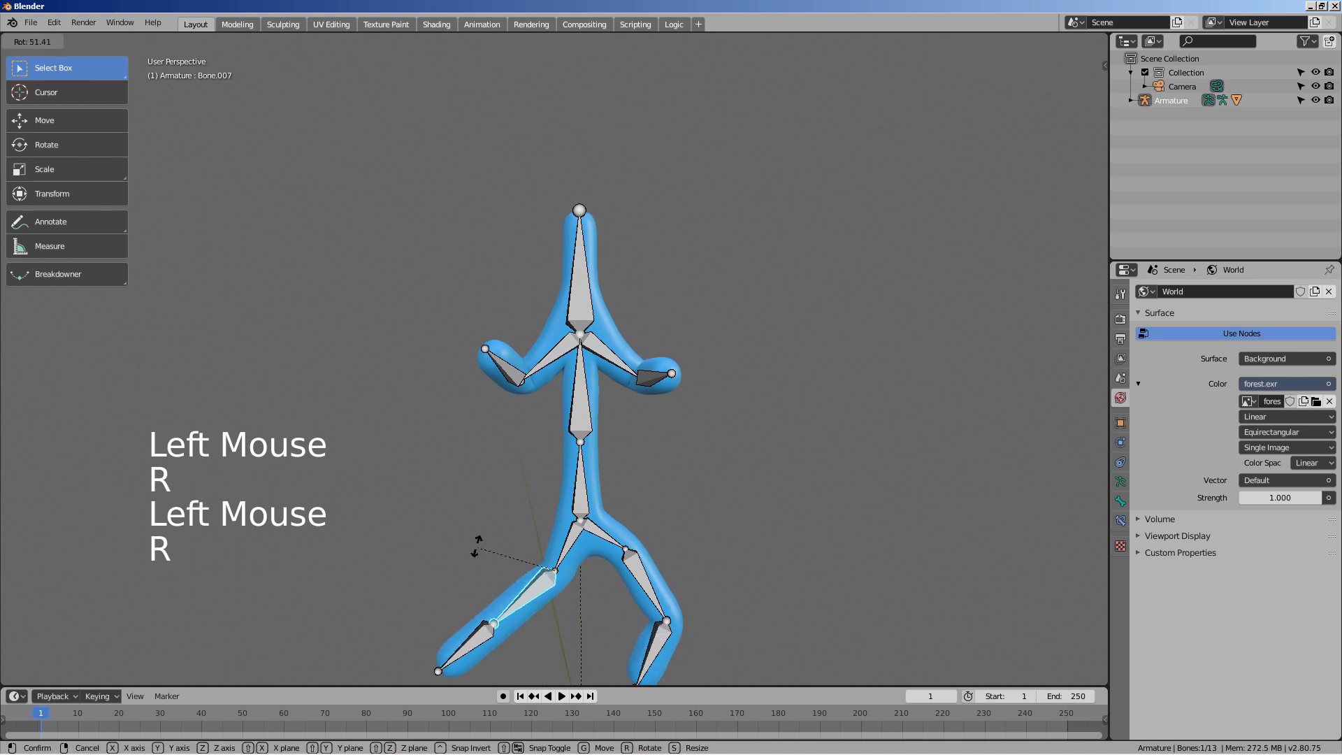
left_click(559, 559)
key("r")
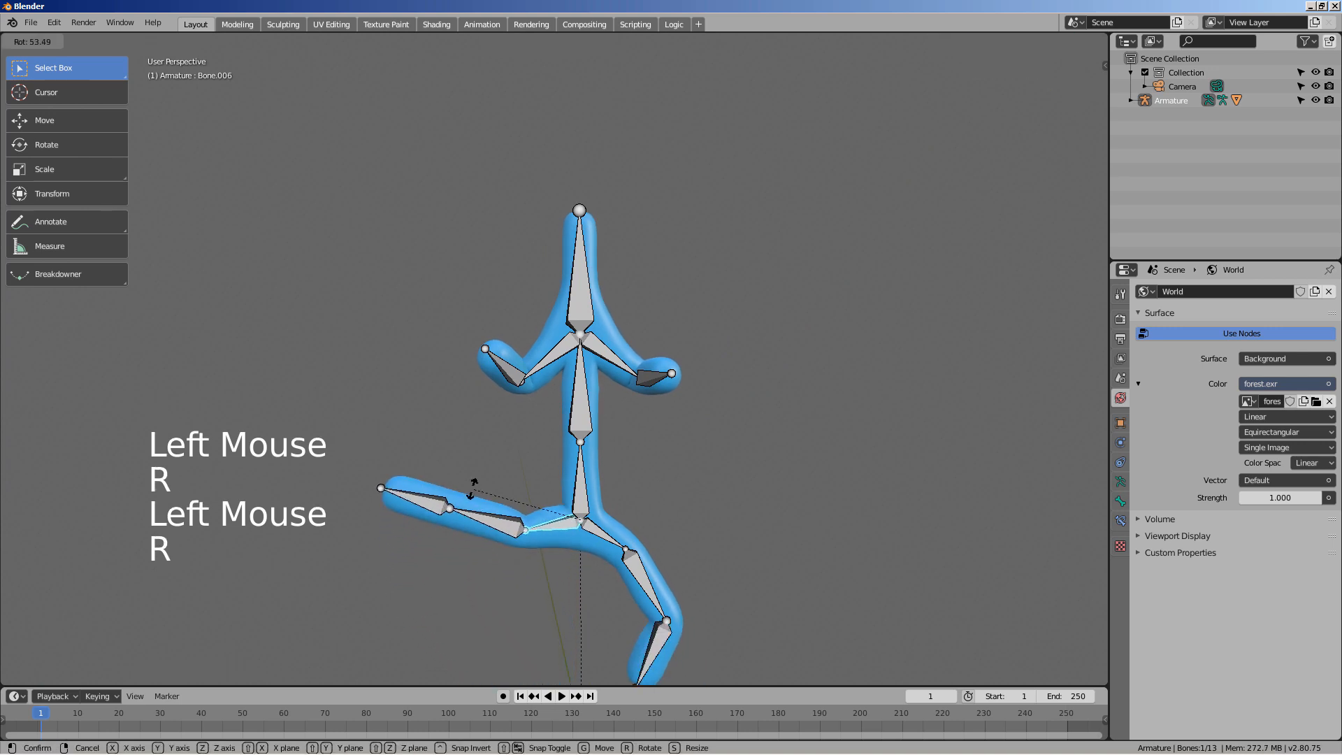
left_click(468, 483)
Refine the raised -X leg by rotating its shin and thigh bones slightly downward and its hip bone further upward
left_click(442, 504)
key("r")
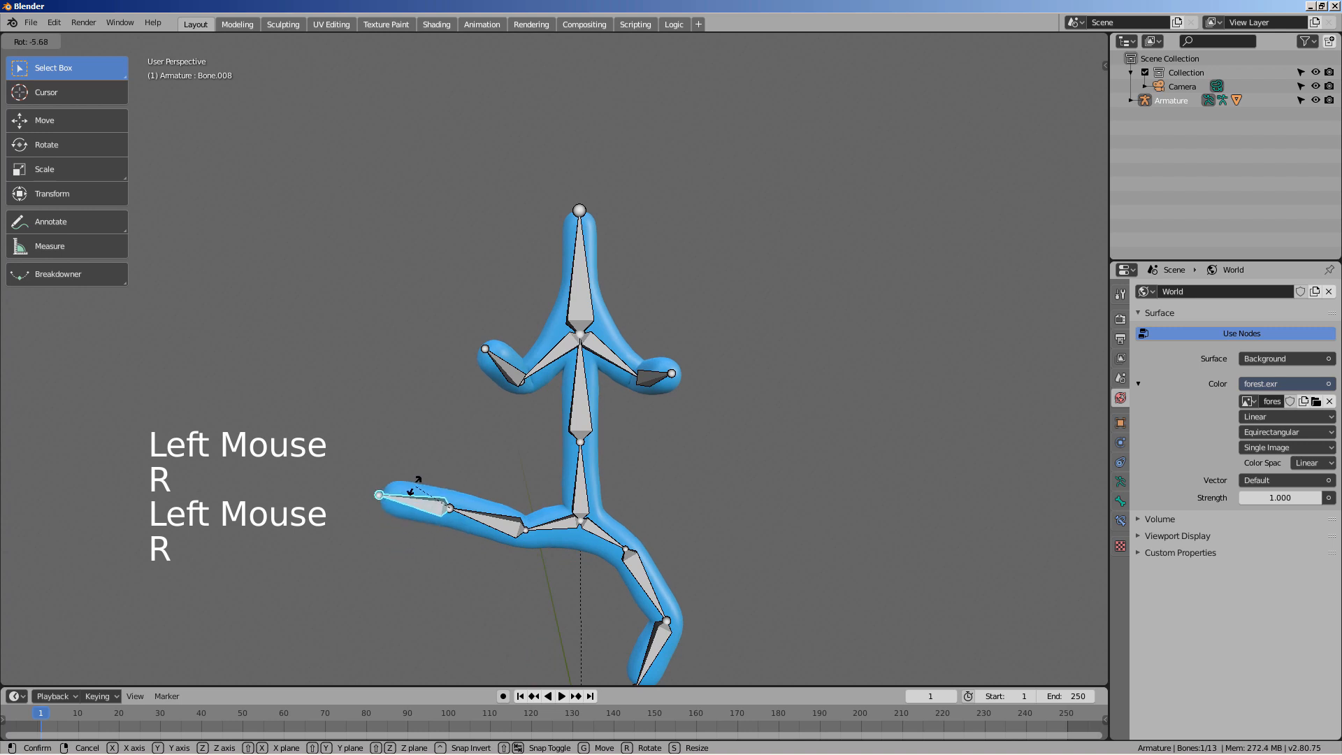
left_click(475, 531)
left_click(477, 524)
key("r")
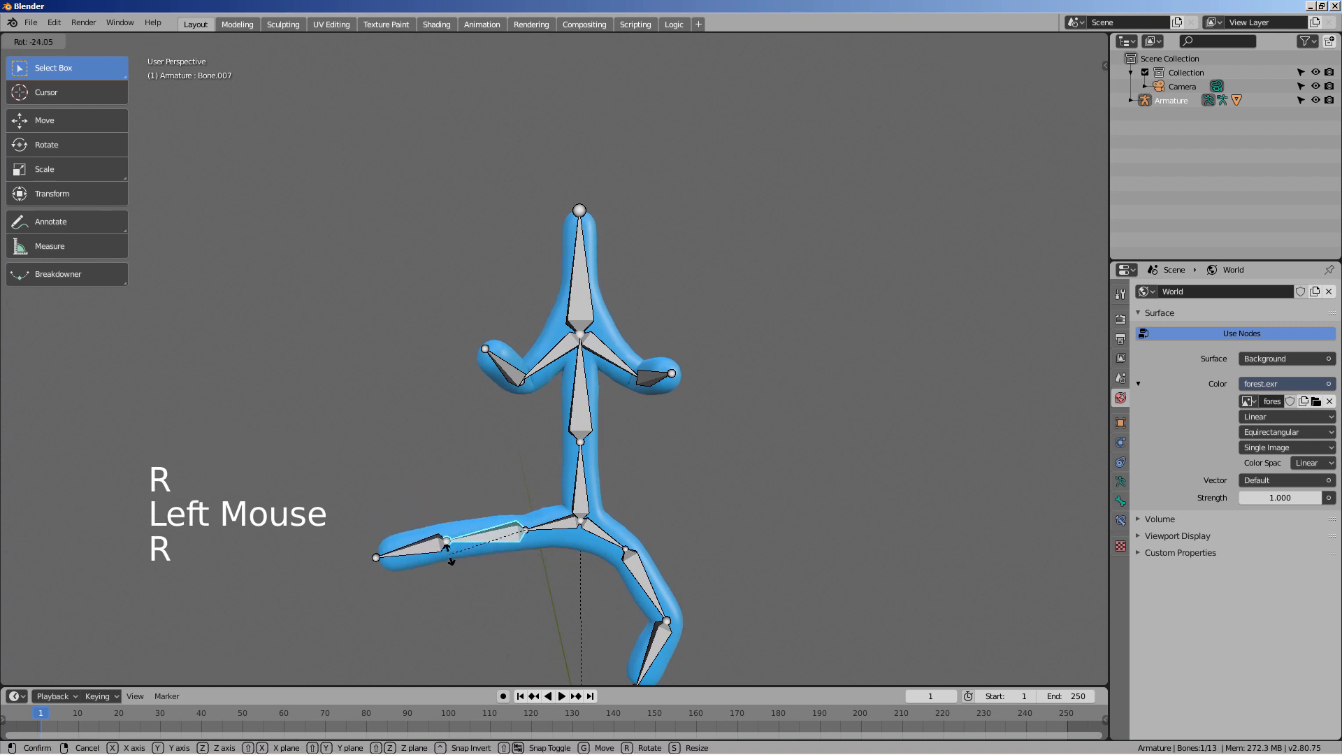
left_click(455, 556)
left_click(552, 531)
key("r")
left_click(537, 505)
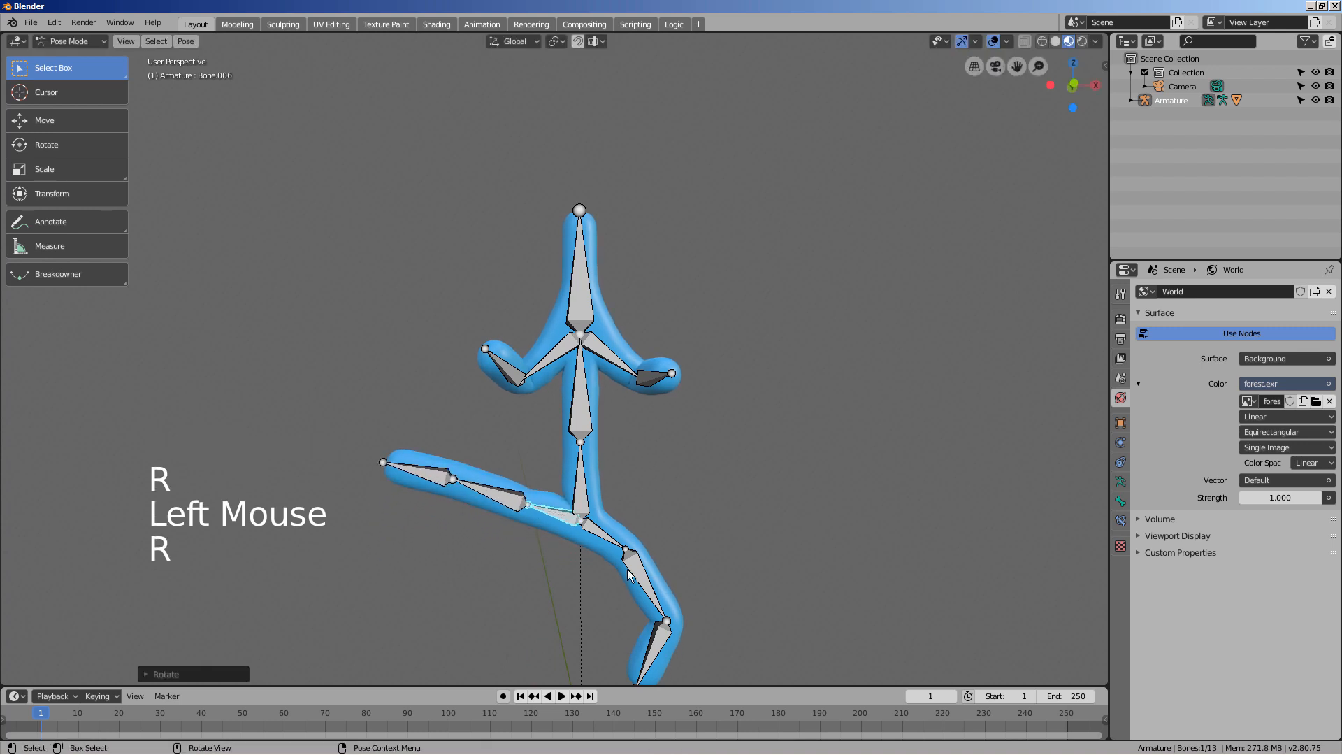
Rotate the +X thigh bone inward so the lower leg folds beneath the body
left_click(631, 571)
key("r")
left_click(584, 553)
Try rotating the chest bone from an angled perspective view, undo the rotation, and deselect the bone
middle_click_drag(511, 517, 539, 529)
left_click(593, 421)
middle_click_drag(634, 442, 694, 452)
key("r")
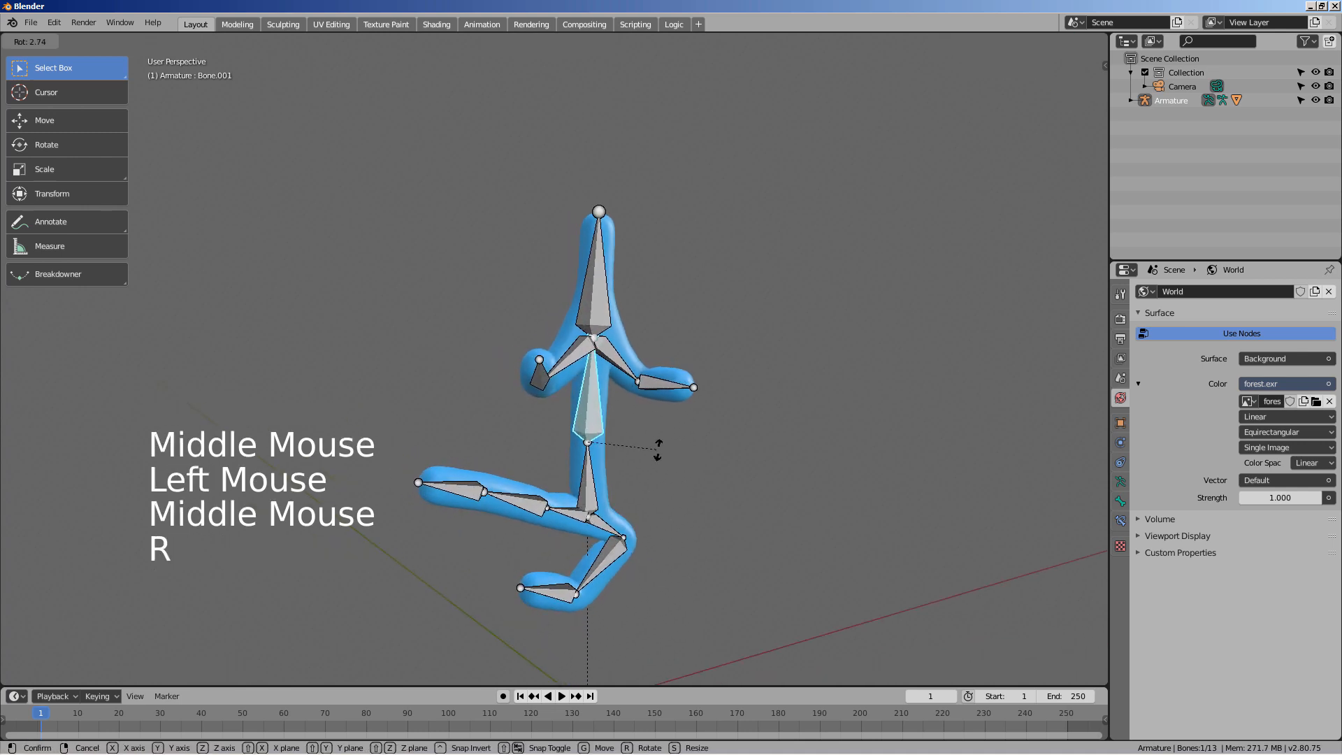
left_click(659, 449)
key("ctrl+z")
middle_click(731, 480)
left_click(732, 480)
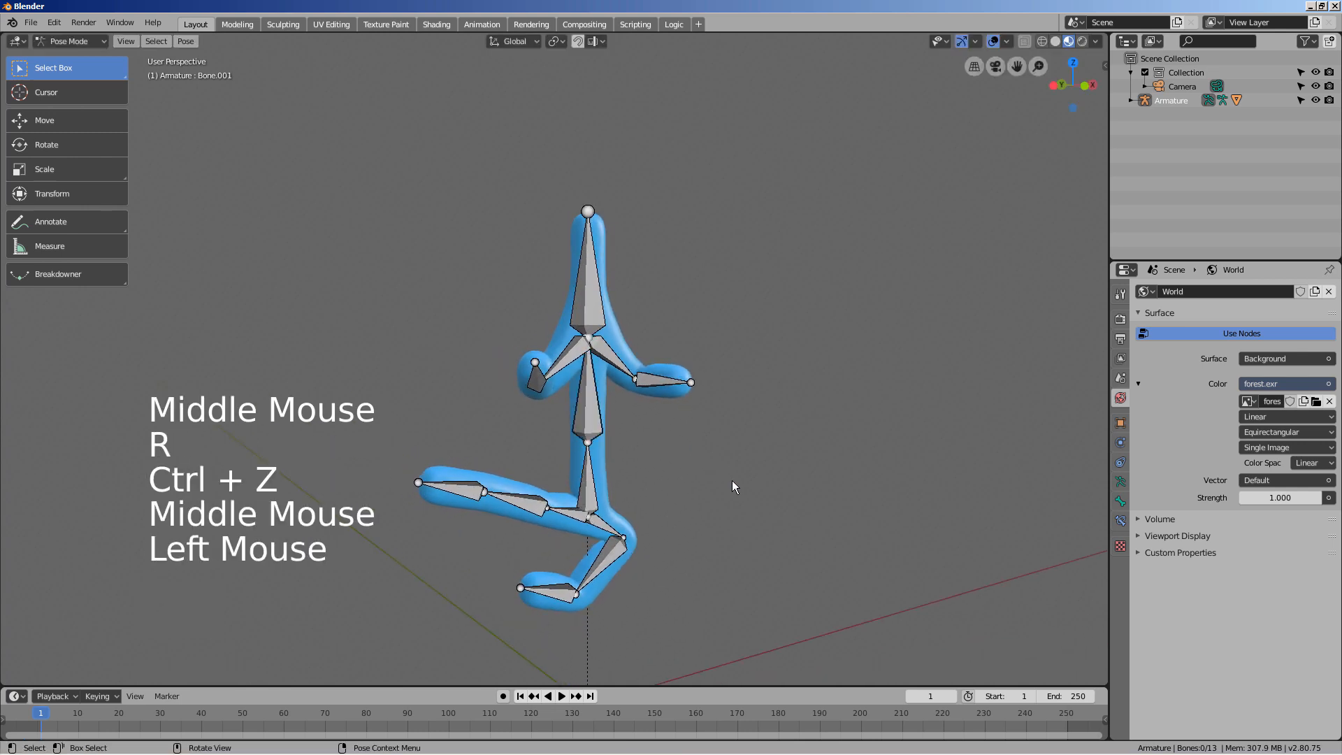
Try rotating the pose from top view and the chest bone from a raised viewing angle, and undo the chest rotation
key("KP_7")
key("r")
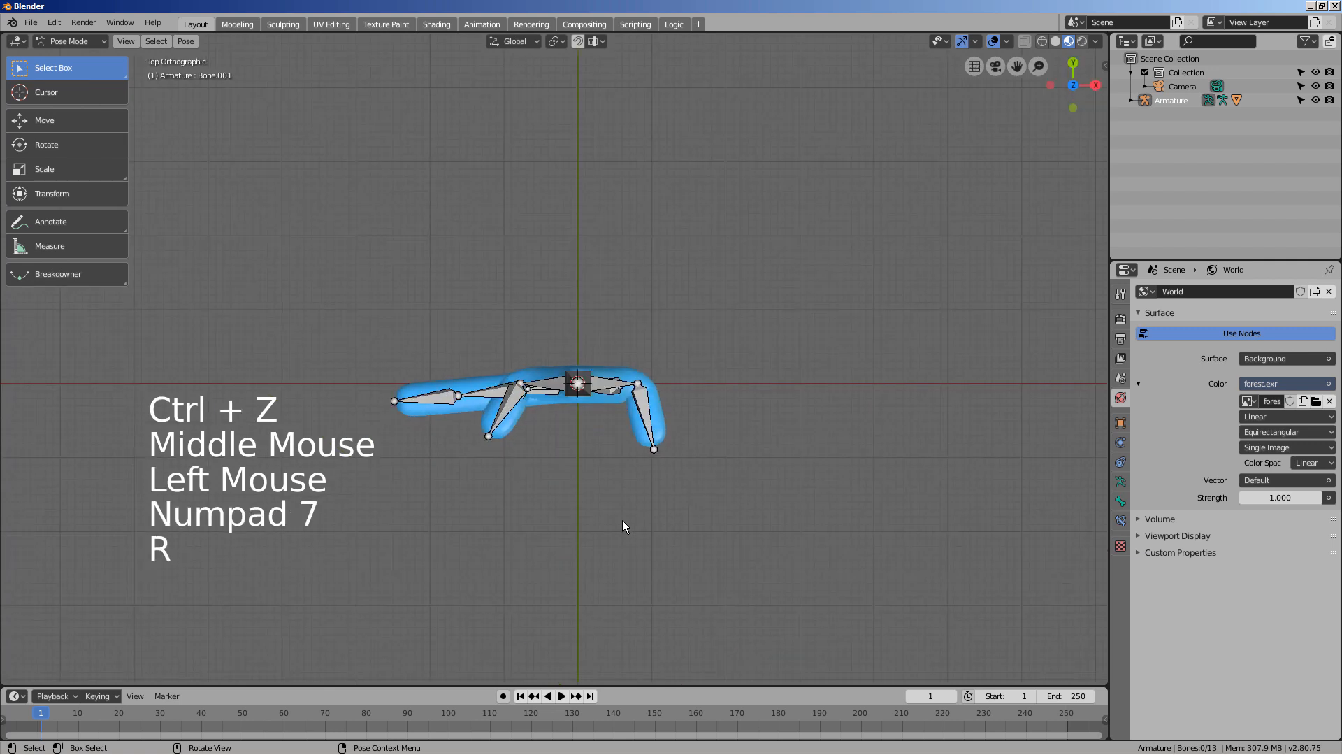
left_click(491, 428)
middle_click_drag(603, 380, 572, 384)
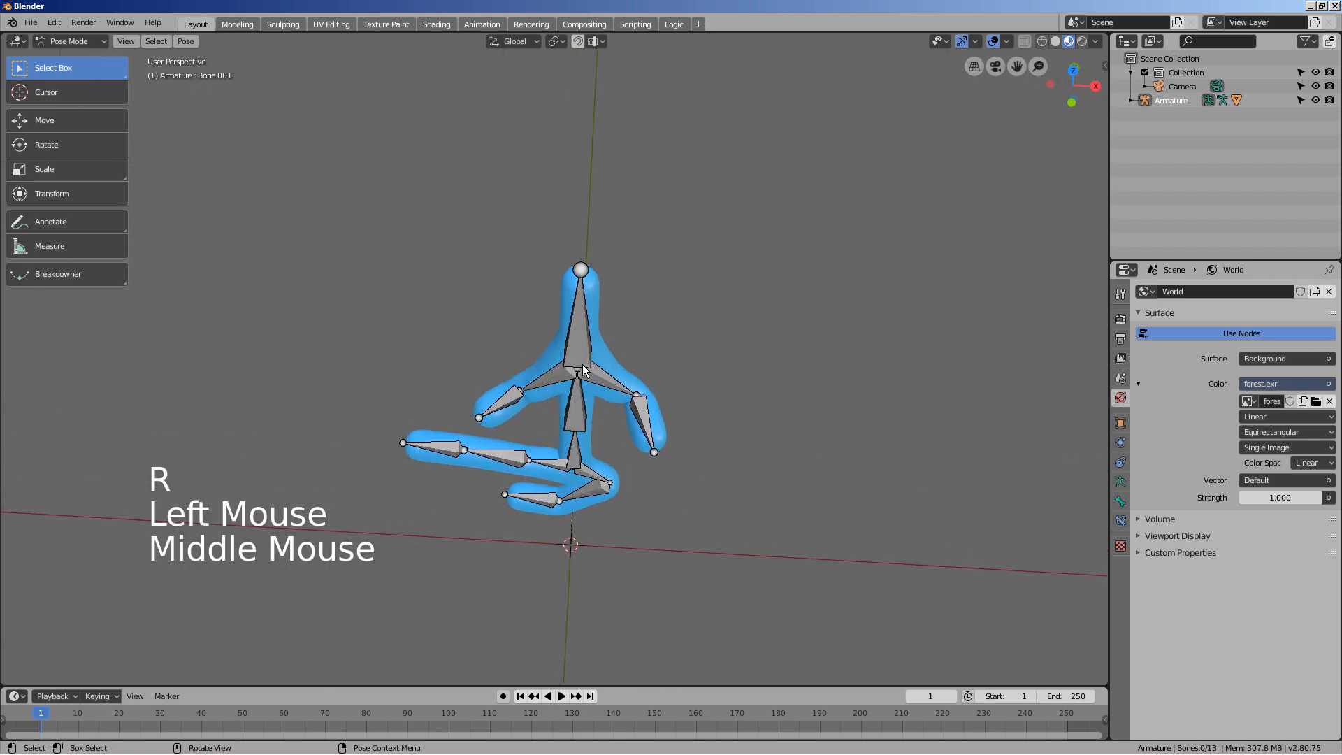
left_click(574, 393)
key("r")
left_click(637, 435)
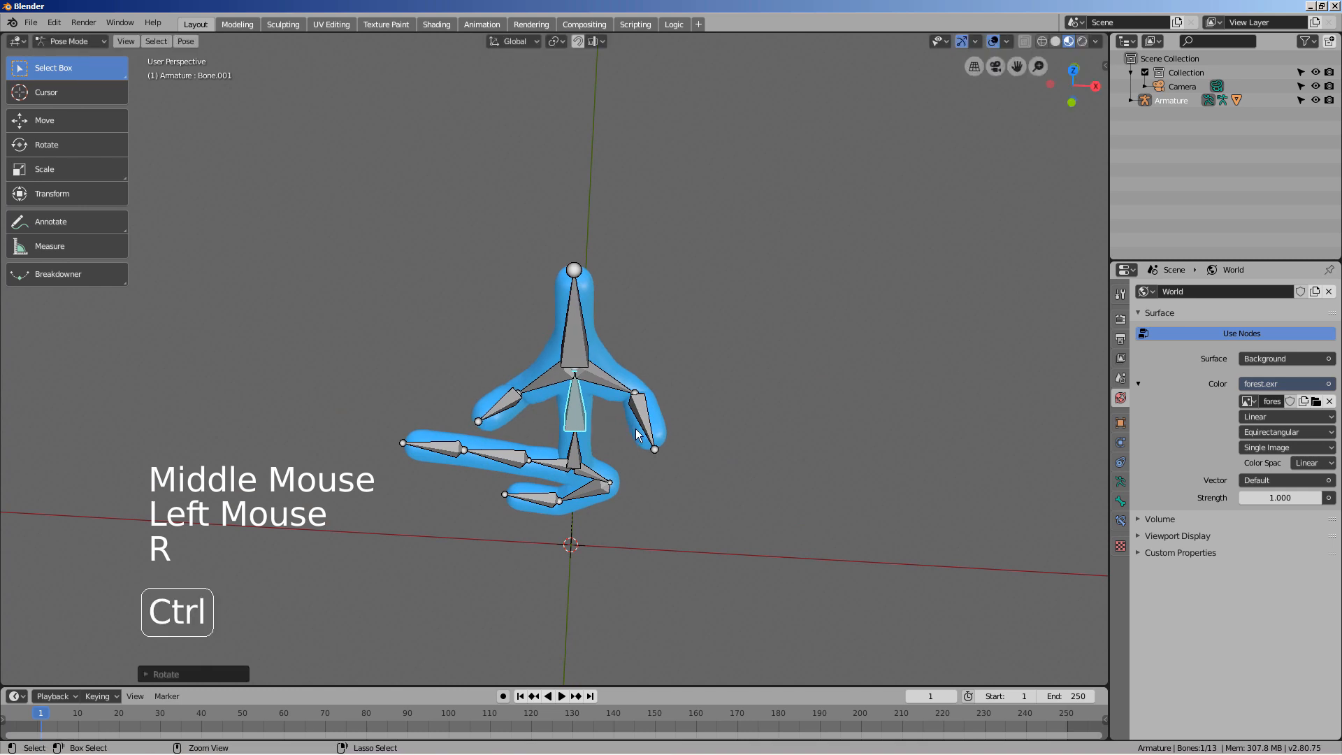
key("ctrl+z")
Twist the selected chest bone slightly around the vertical axis in top view
key("KP_7")
key("r")
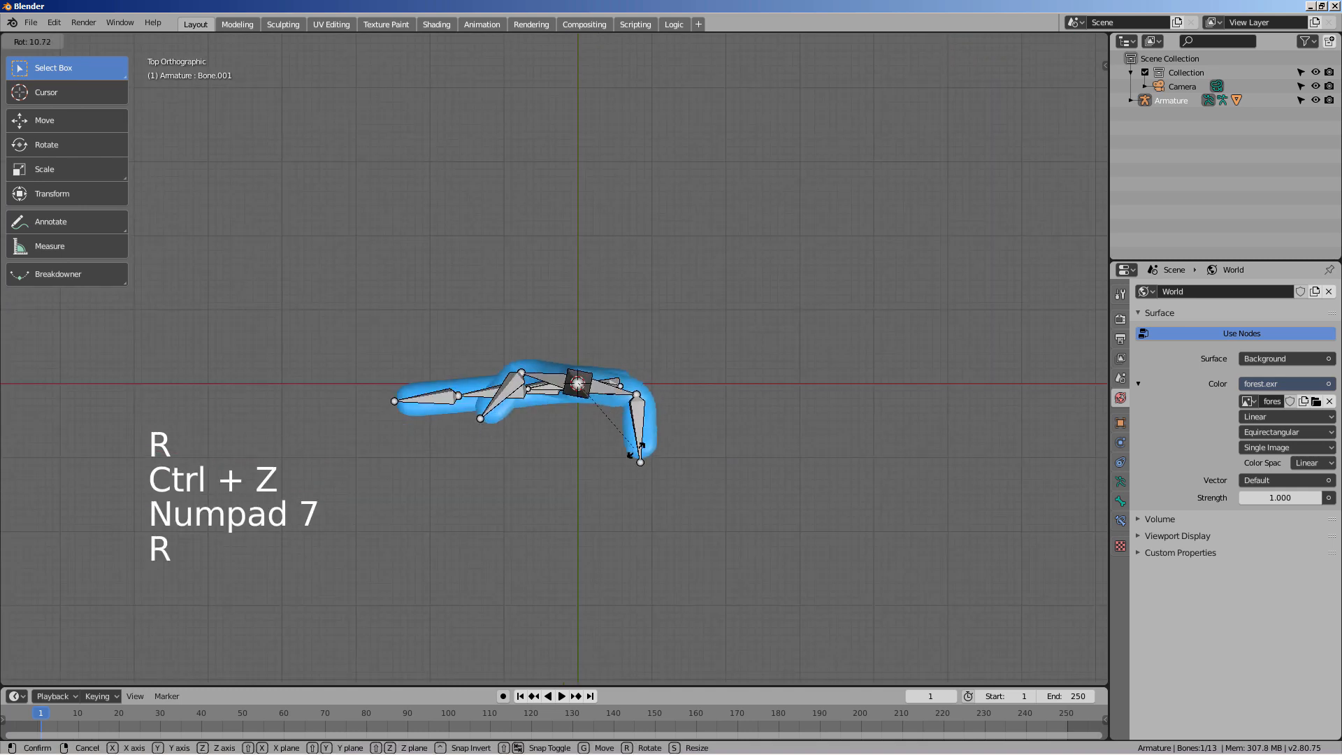
middle_click(624, 532)
middle_click_drag(624, 532, 674, 401)
Try rotating the +X forearm bone from an angled front view
left_click(669, 398)
key("r")
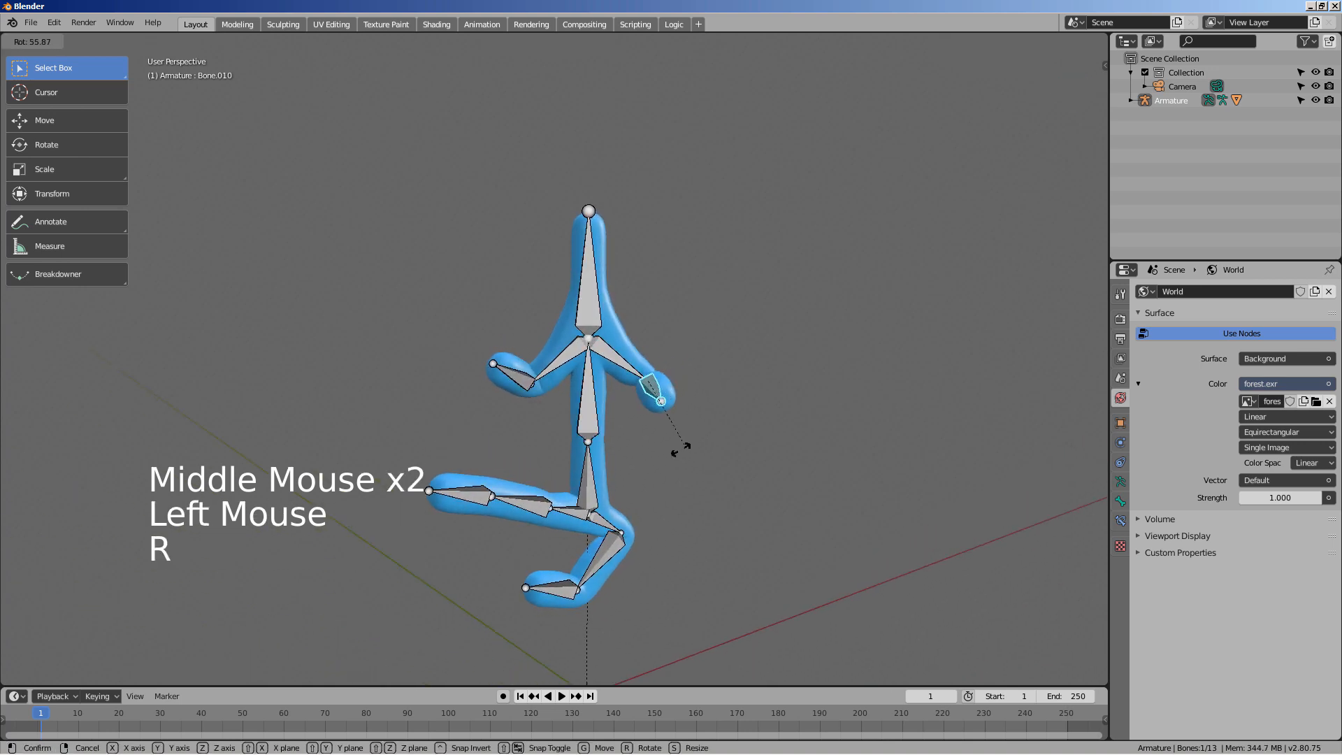
left_click(674, 456)
Switch the viewport to solid shading and undo the last forearm rotation
key("z")
left_click(708, 455)
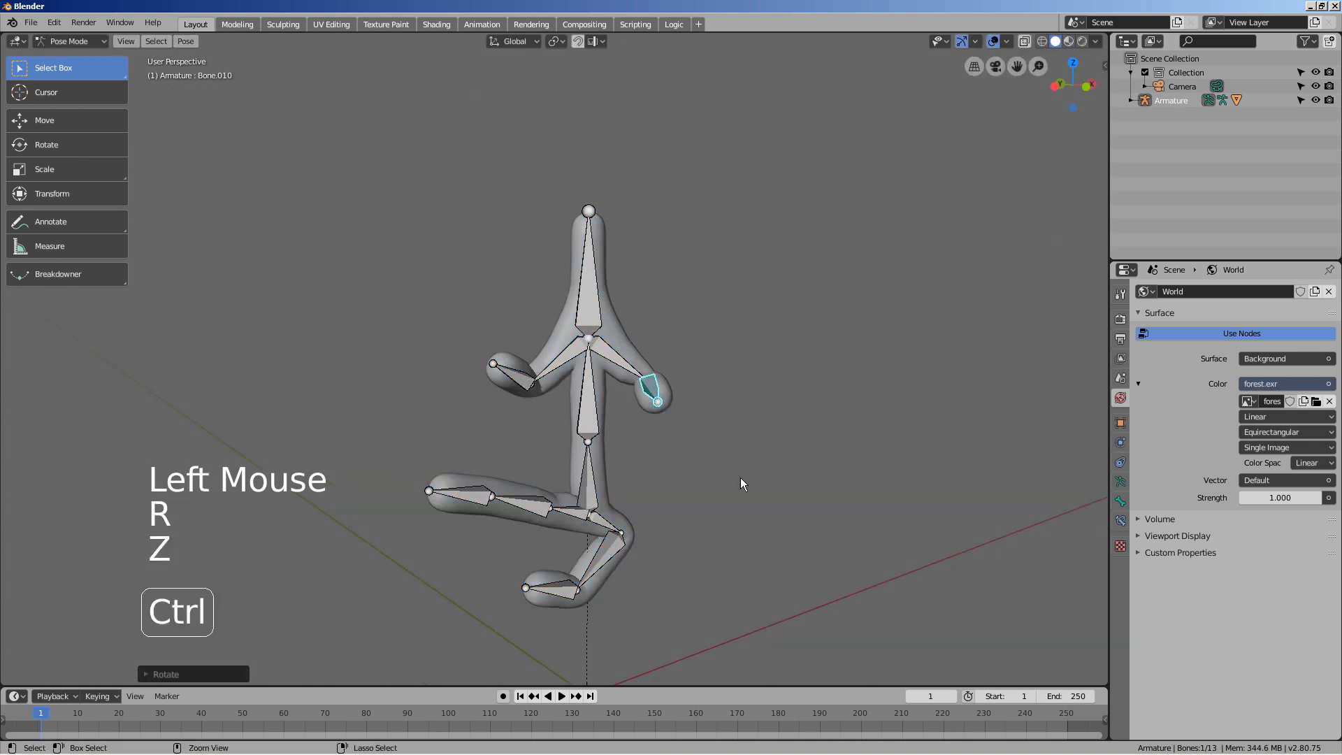
key("ctrl+z")
Try rotating the +X forearm bone from a side angle, and undo the rotation
middle_click_drag(740, 477, 648, 352)
key("r")
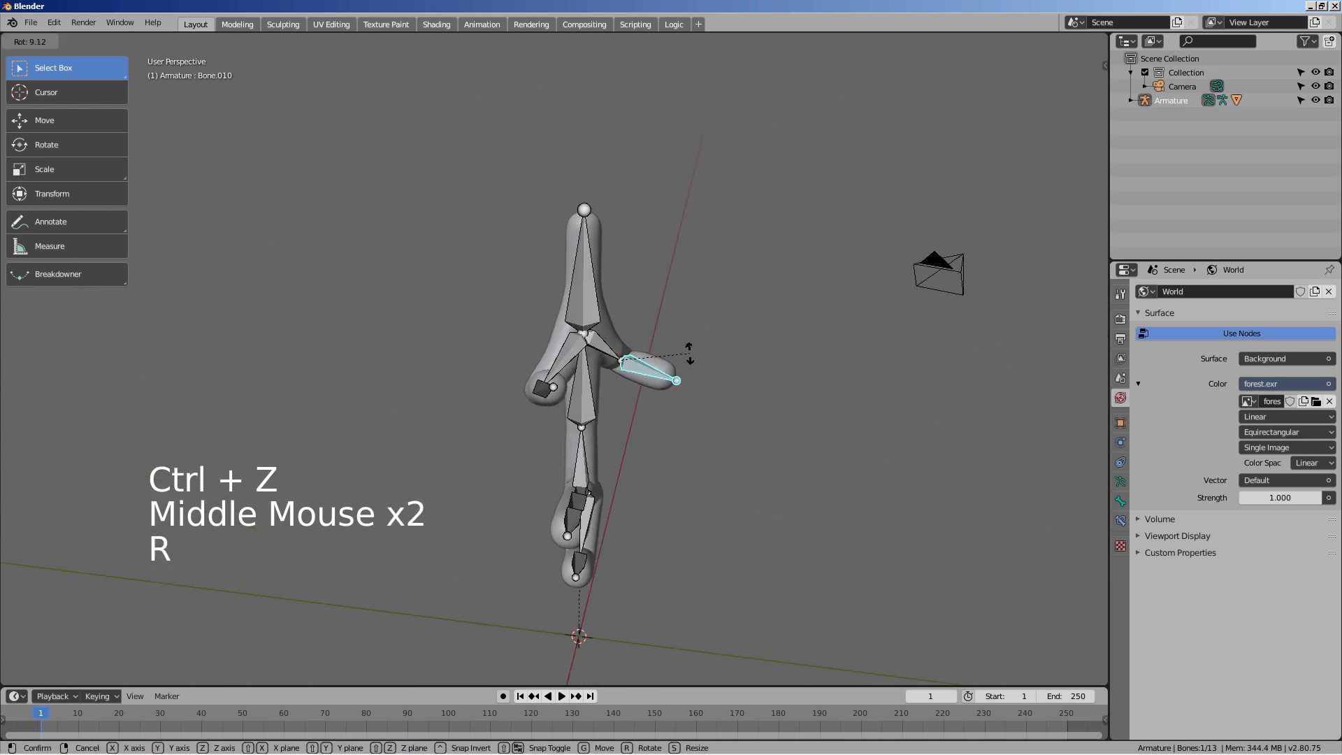
left_click(690, 358)
middle_click_drag(735, 417, 571, 504)
key("ctrl+z")
Rotate the +X forearm bone outward from a raised view, and tilt it slightly upward from the front
key("r")
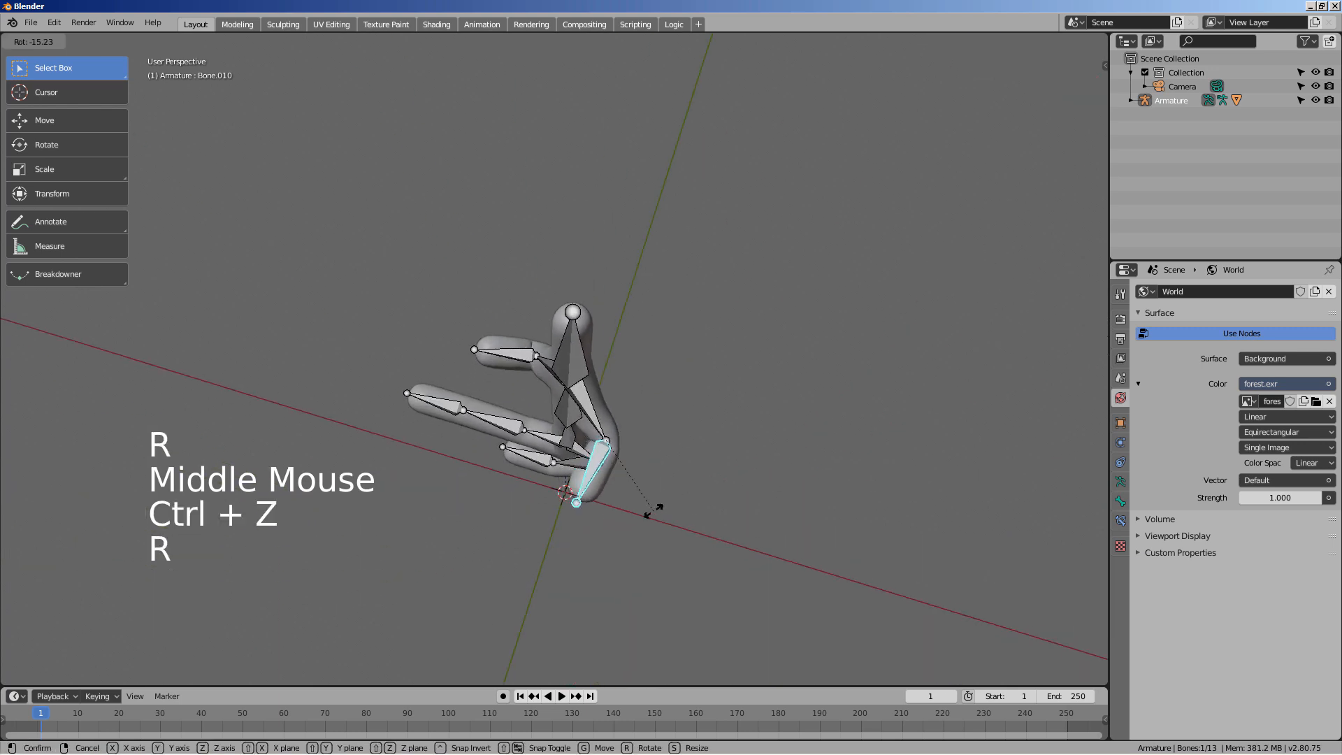
left_click(697, 487)
middle_click_drag(697, 488, 696, 403)
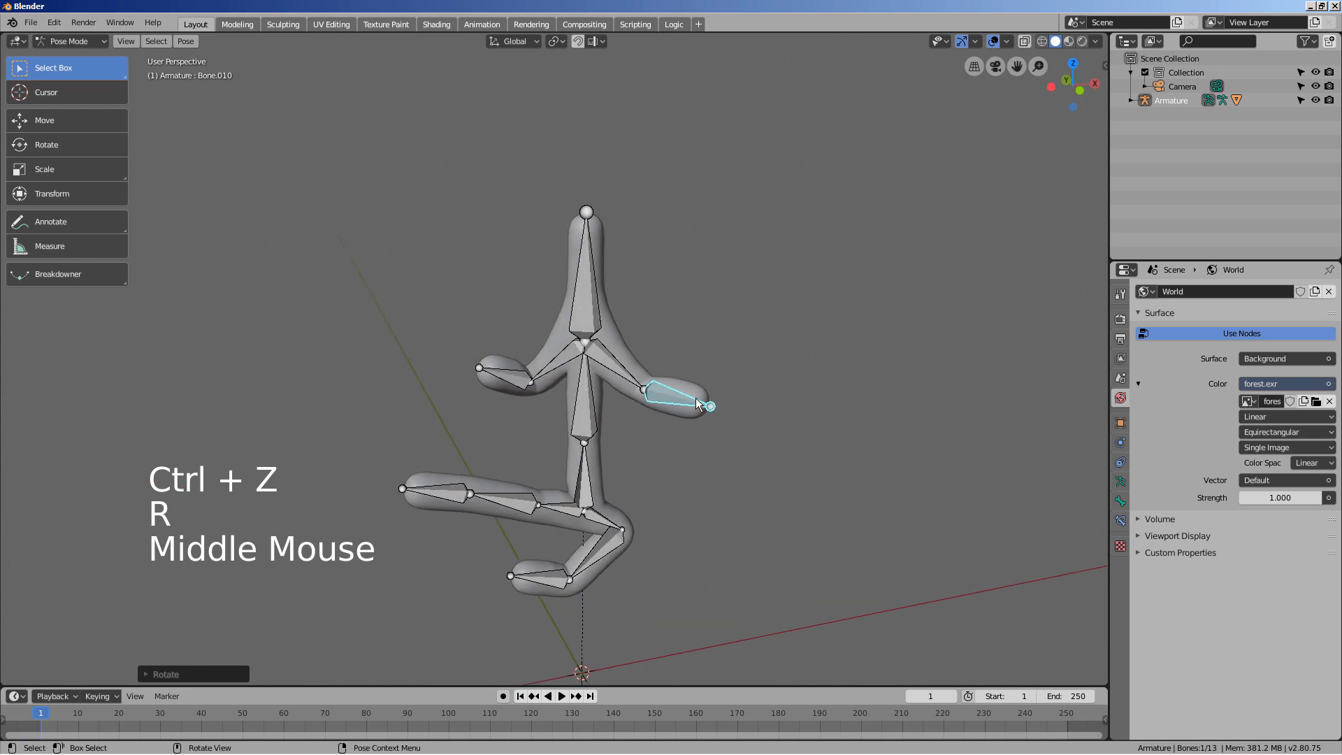
key("r")
left_click(696, 388)
Raise the +X upper arm bone to about shoulder height and lift the -X upper arm bone slightly
left_click(631, 389)
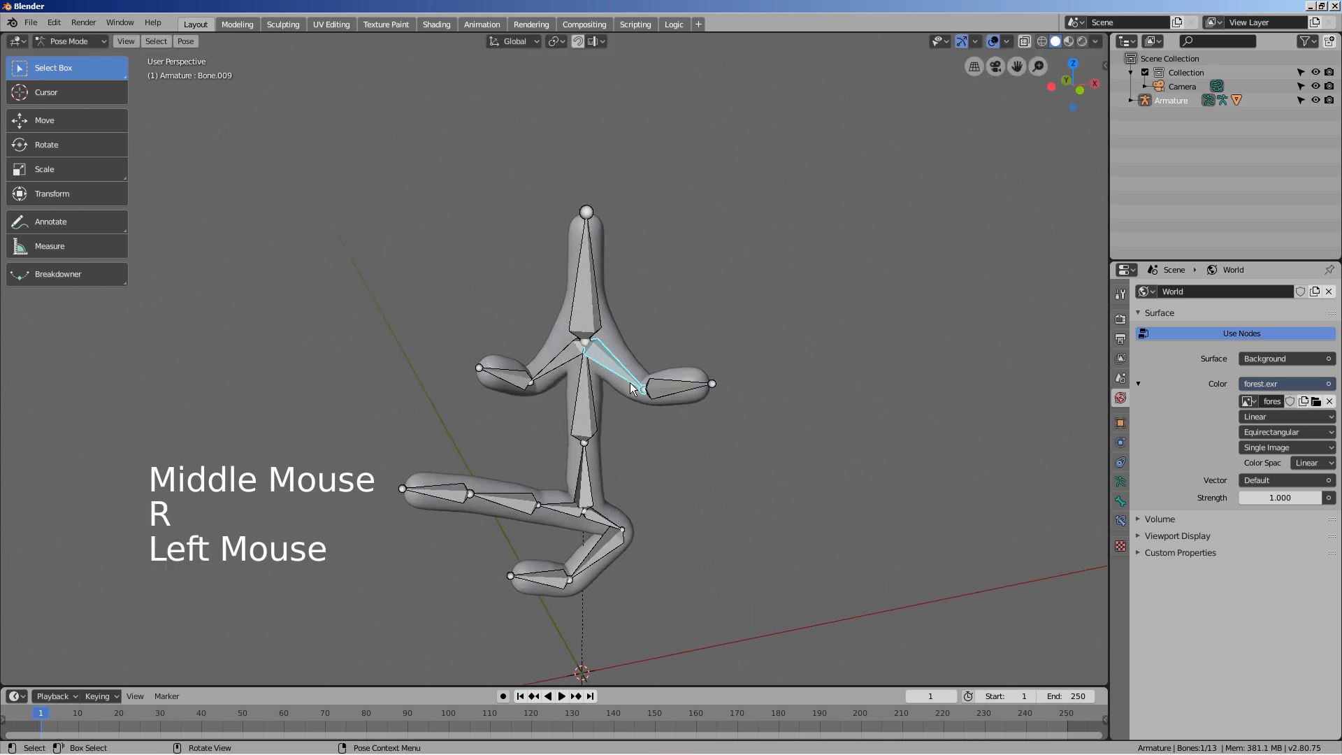
key("r")
left_click(571, 384)
left_click(542, 381)
key("r")
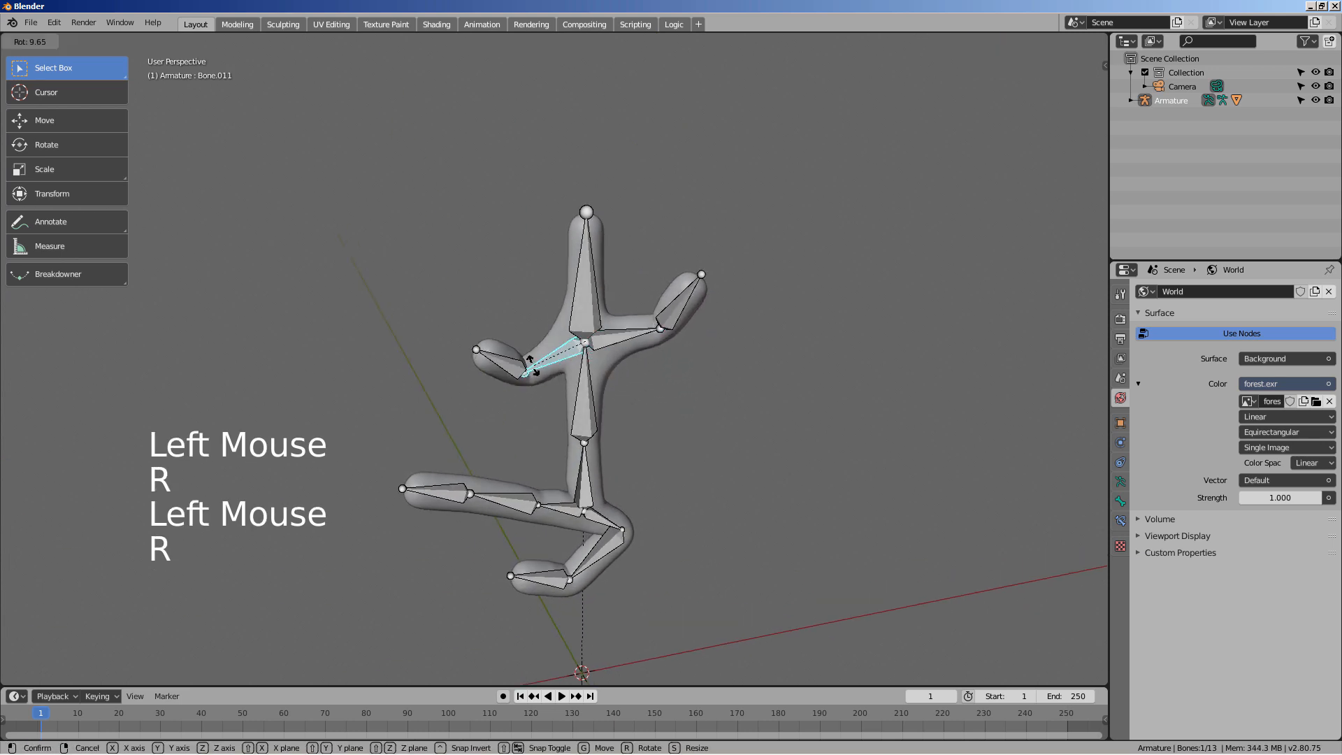
left_click(424, 393)
Rotate the -X forearm bone from an angled side view
middle_click_drag(423, 392, 723, 393)
key("r")
left_click(745, 484)
middle_click_drag(745, 484, 491, 479)
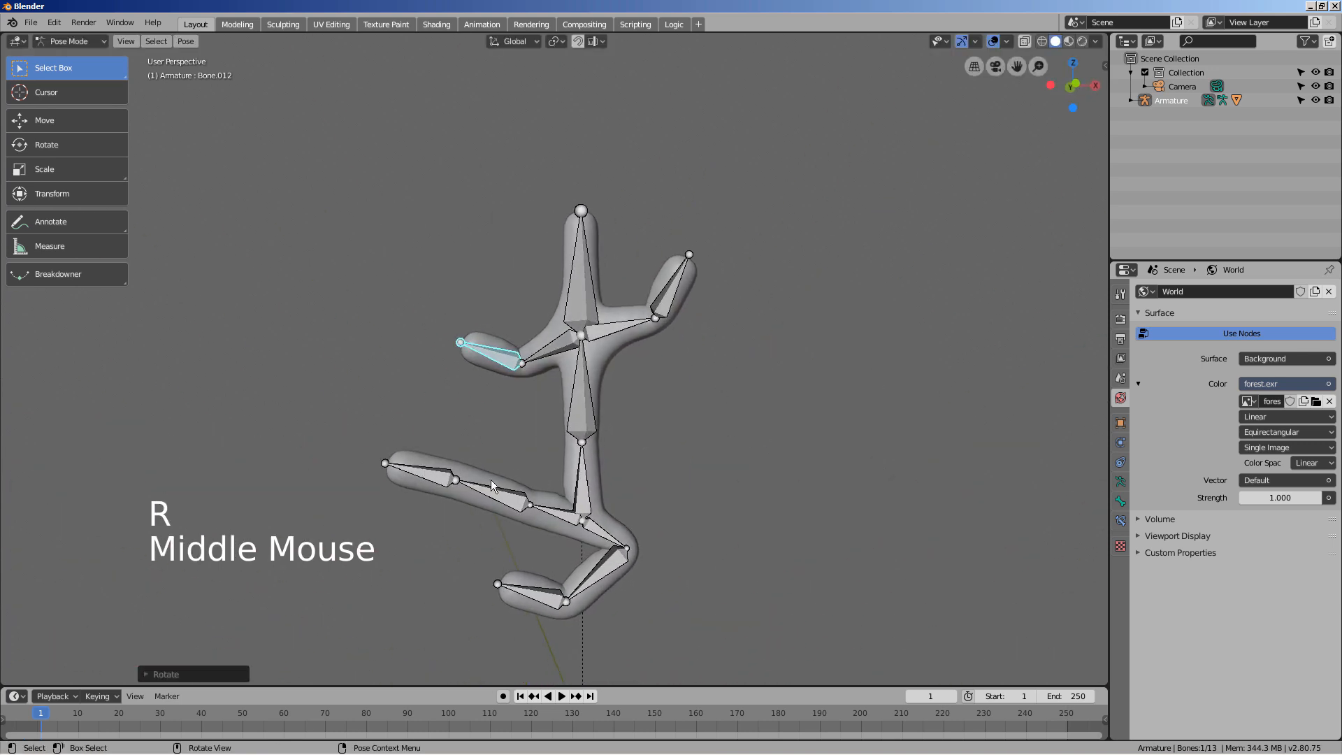
Switch the posed armature from Pose Mode to Object Mode and select it as an object
left_click(595, 445)
middle_click_drag(651, 479, 711, 480)
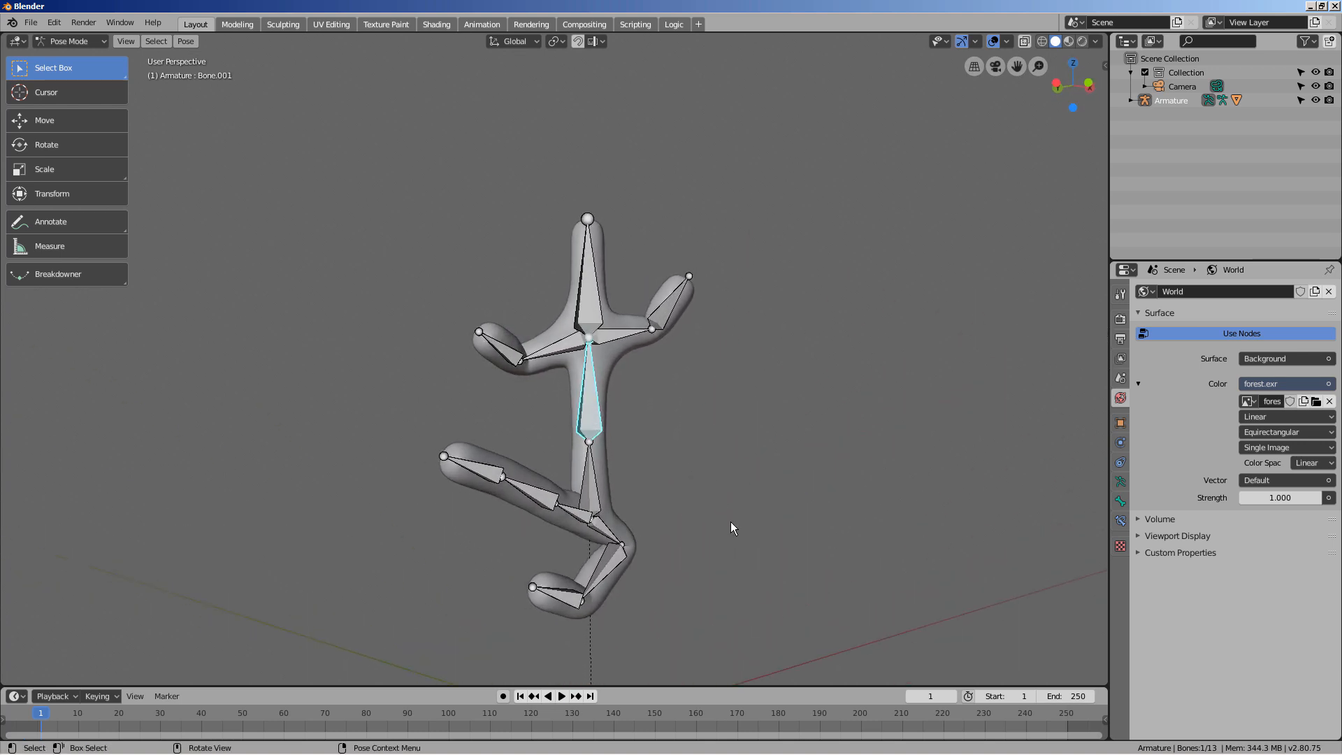
key("Tab")
key("Tab")
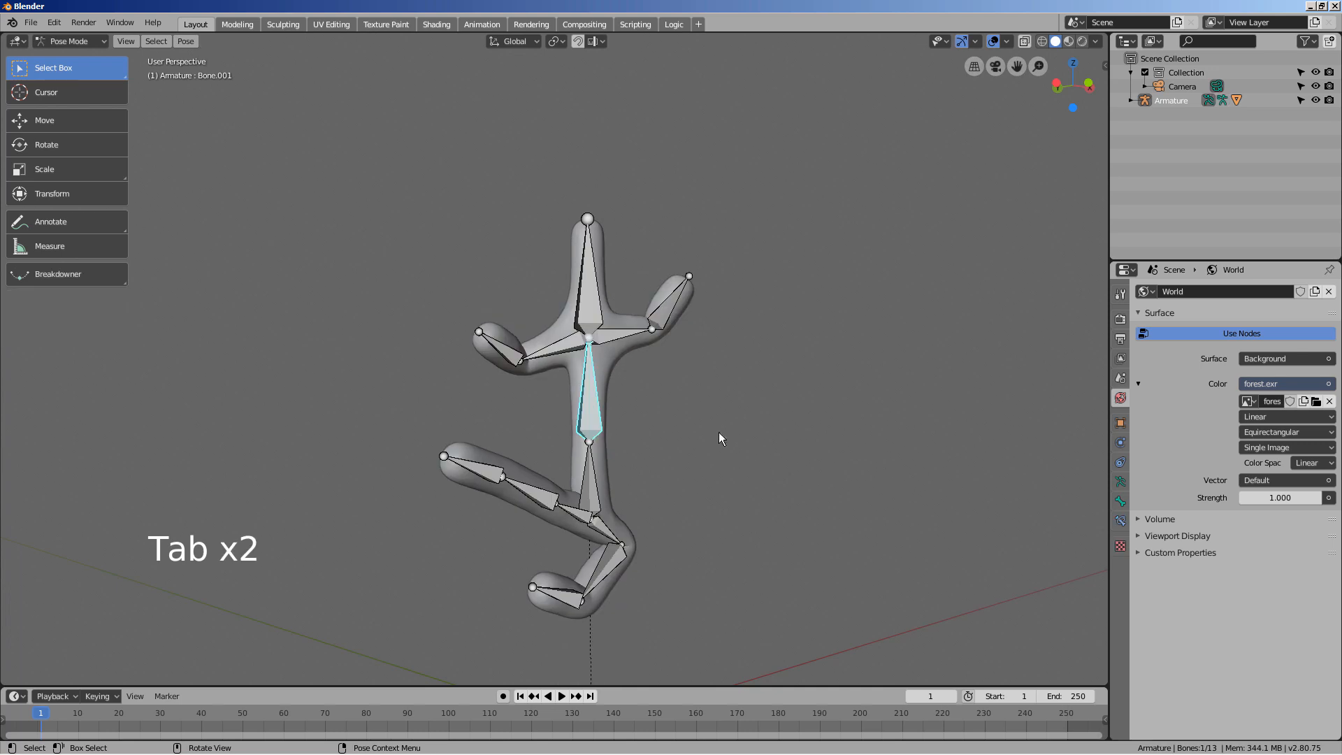
left_click(74, 42)
left_click(74, 56)
left_click(664, 460)
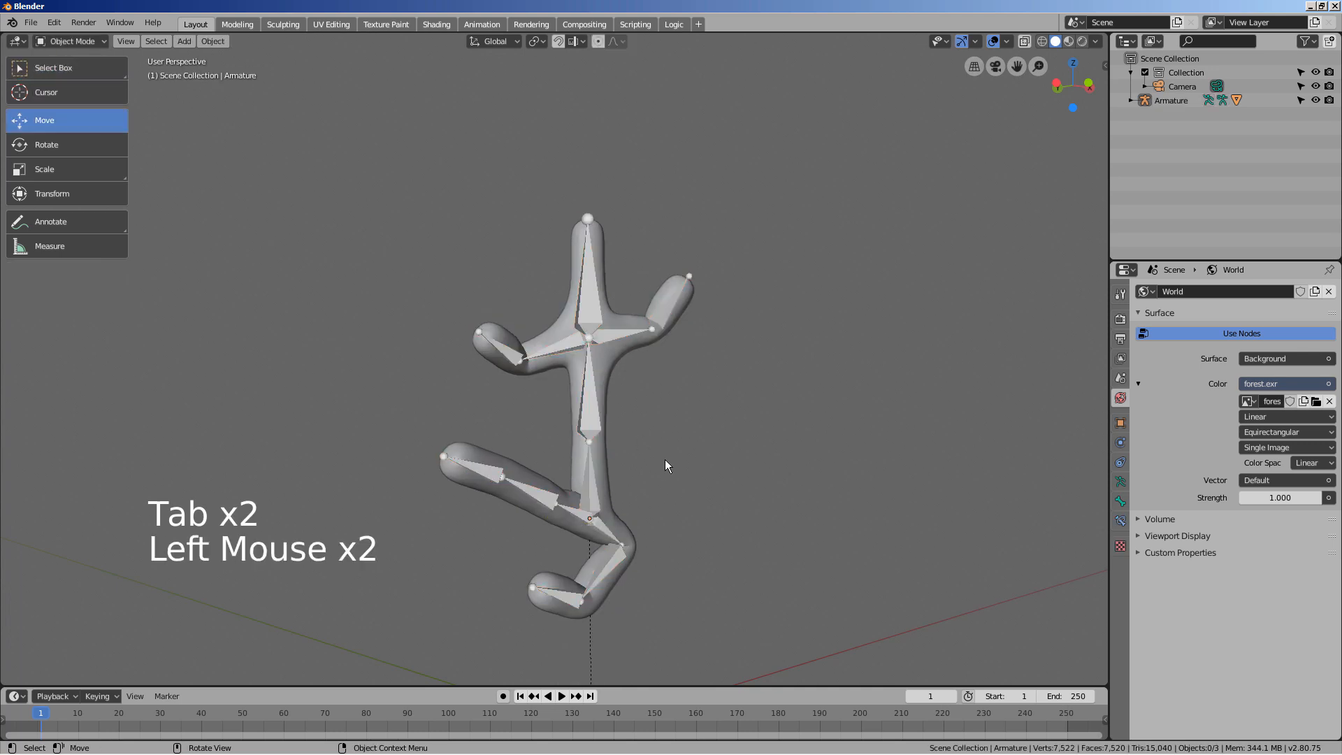
middle_click_drag(689, 479, 660, 327, "shift")
left_click(600, 371)
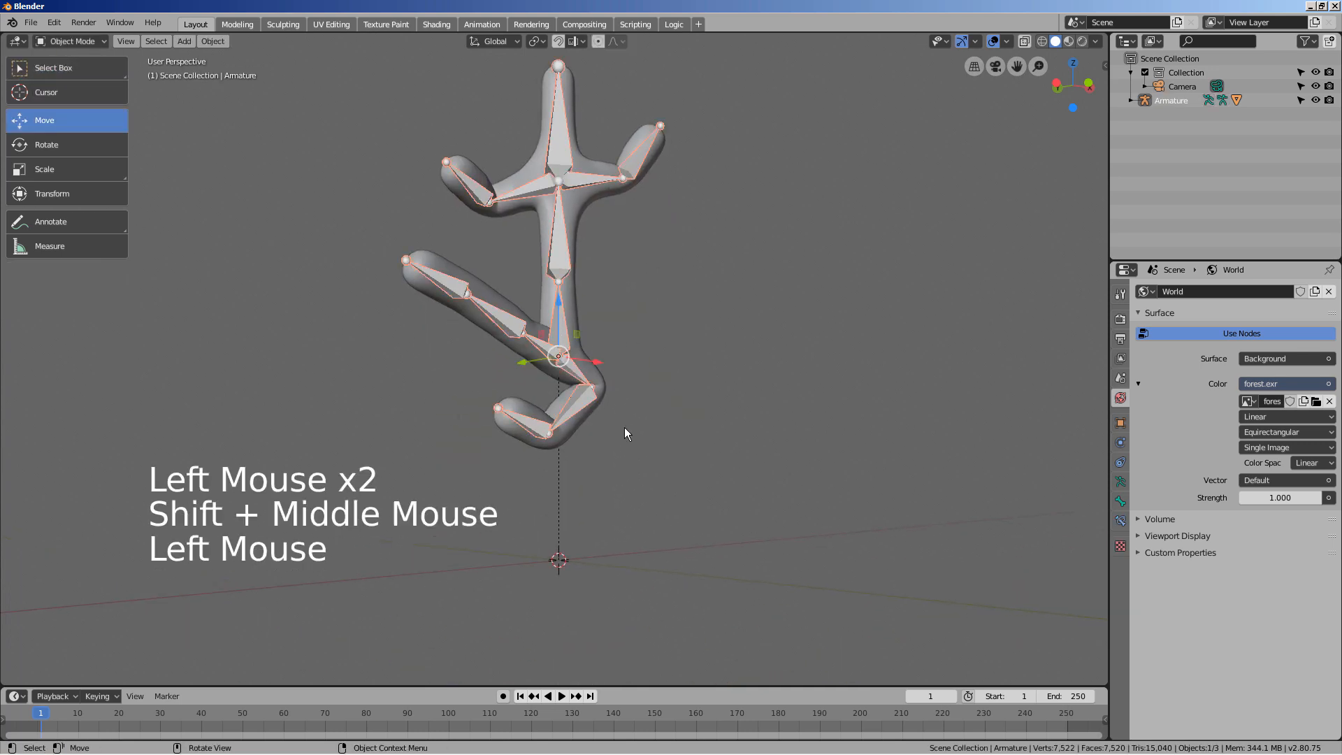
Try duplicating only the armature toward -X in front view, and undo the duplication
key("KP_1")
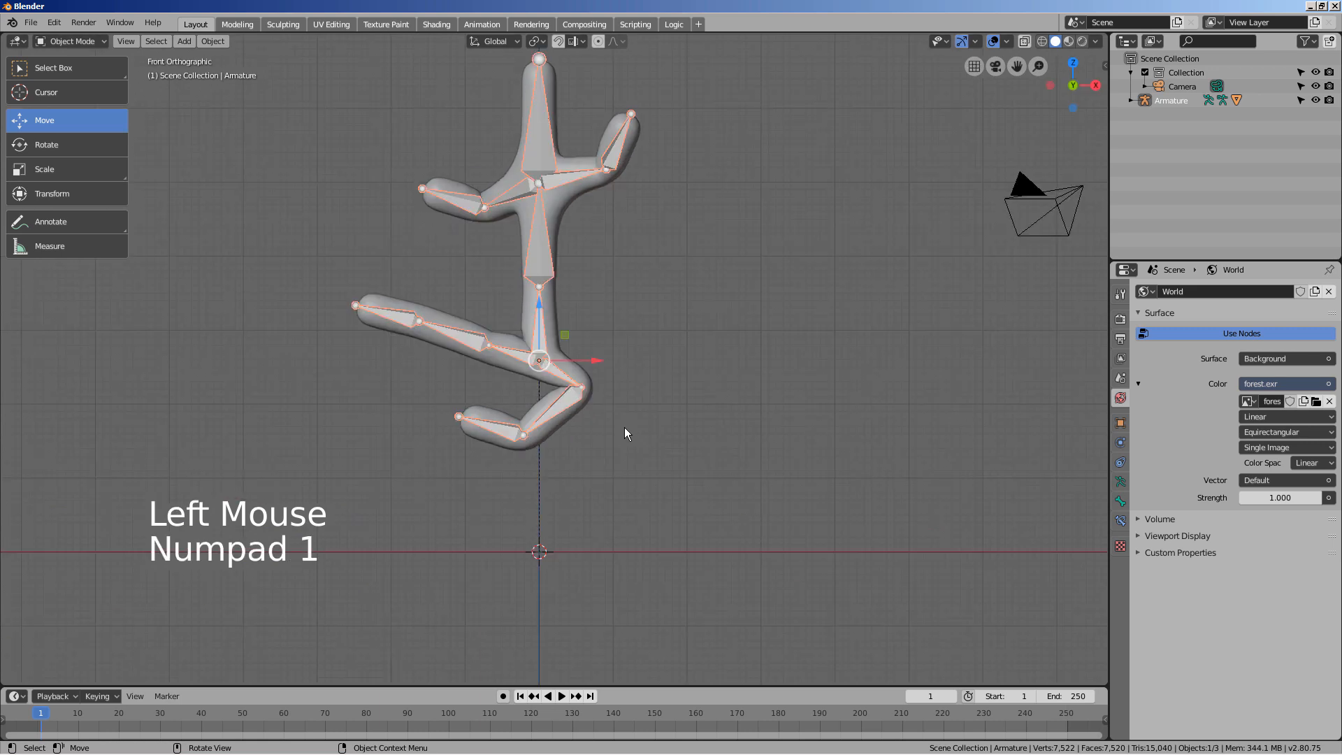
key("shift+d")
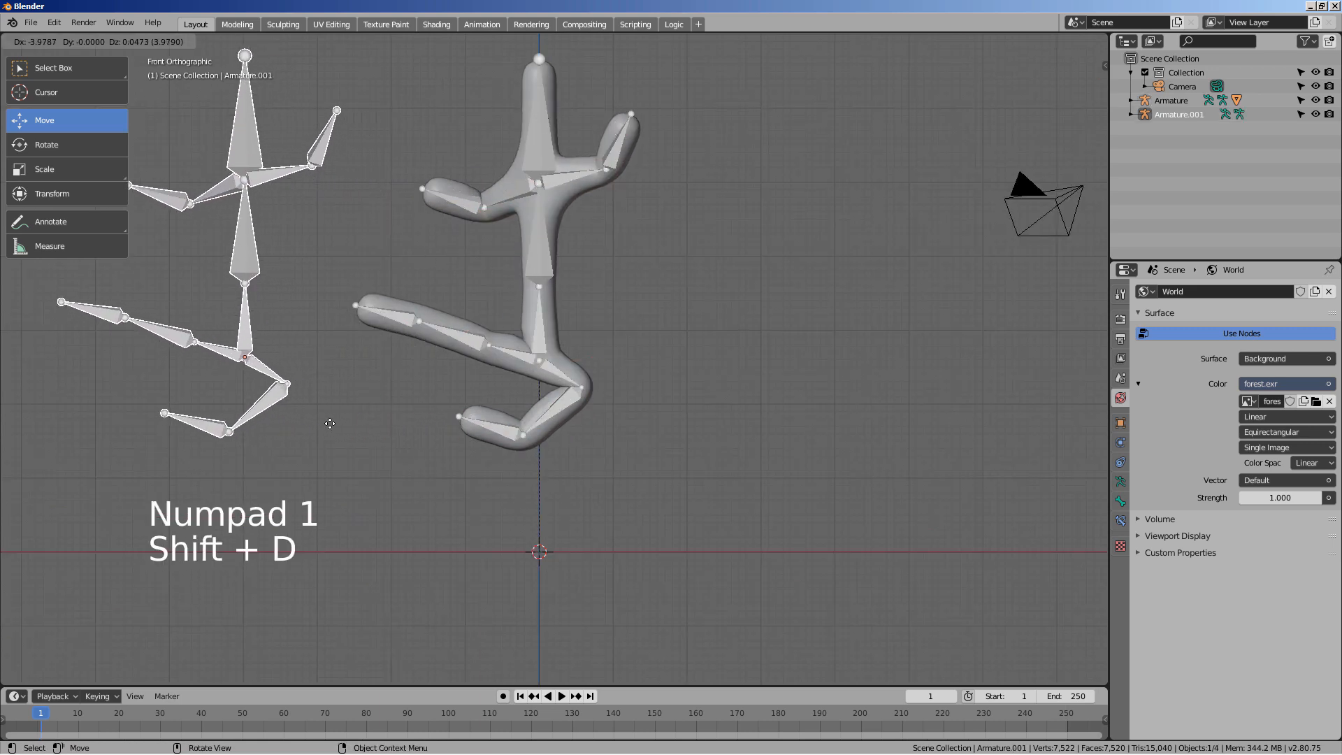
left_click(318, 429)
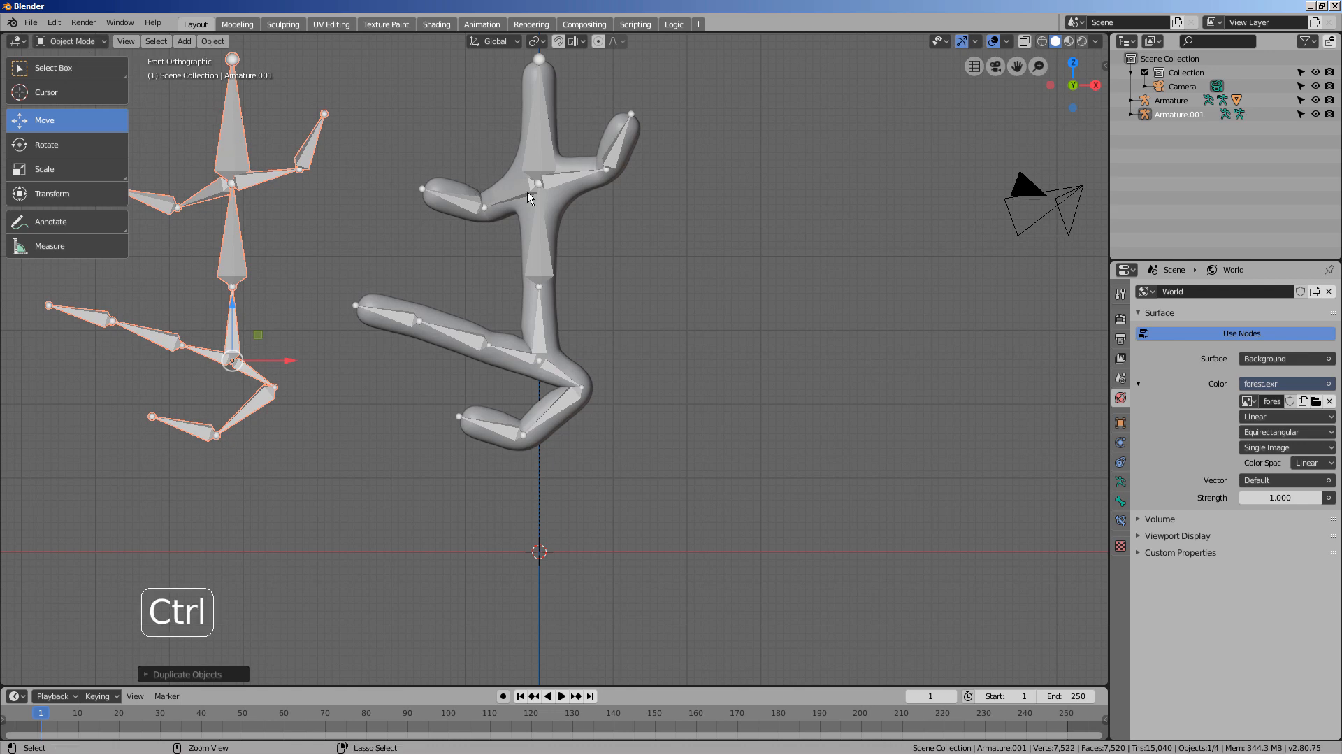
key("ctrl+z")
key("ctrl+z")
Try duplicating only the mesh toward -X, and undo the duplication
left_click(567, 190)
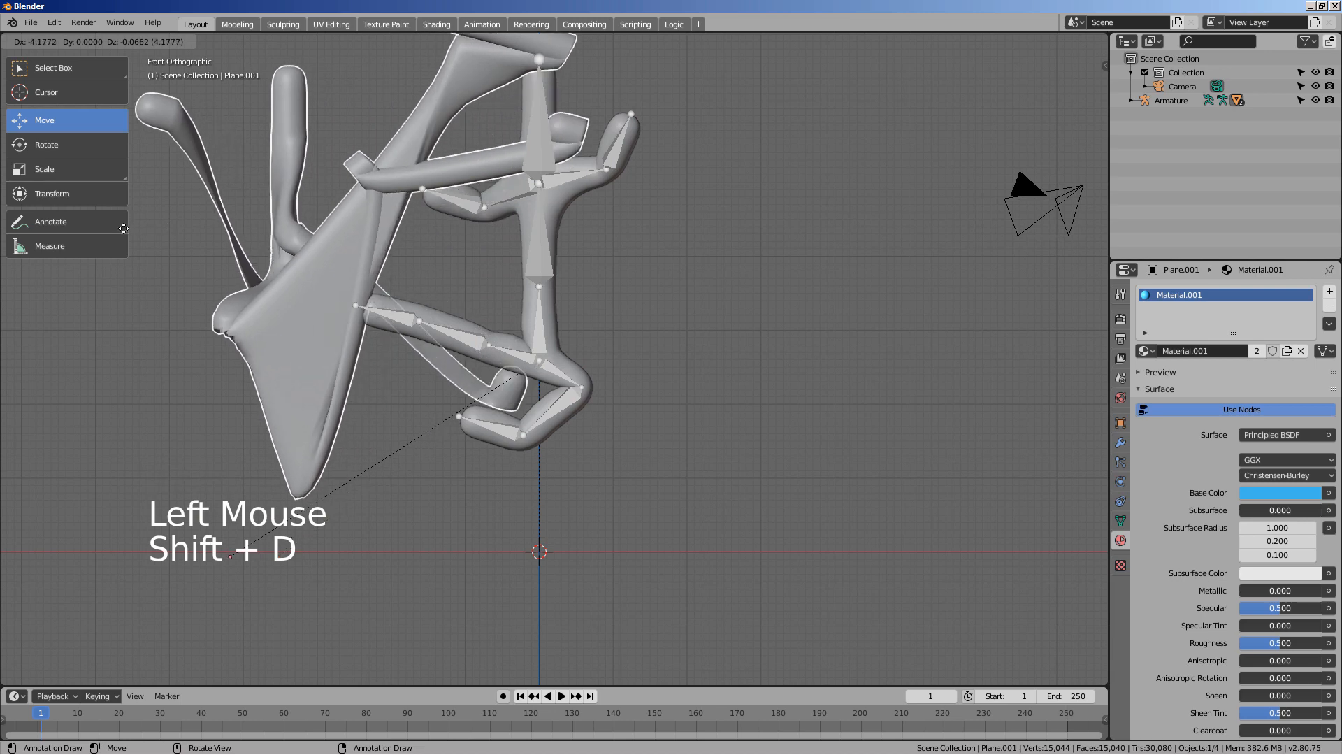
key("ctrl+z")
left_click(591, 275)
Select the armature together with its mesh, duplicate both, and place the copy beside the original toward -X
left_click(548, 261)
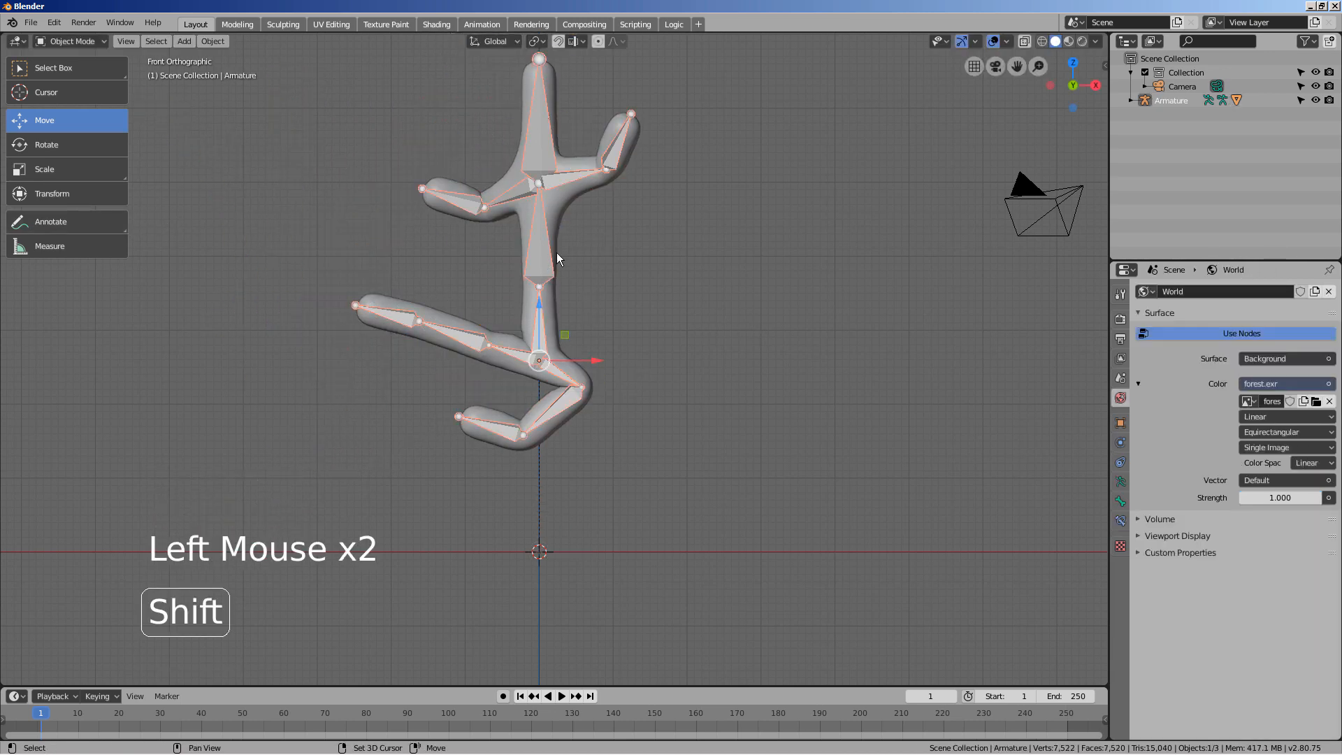
left_click(560, 213, "shift")
key("shift+d")
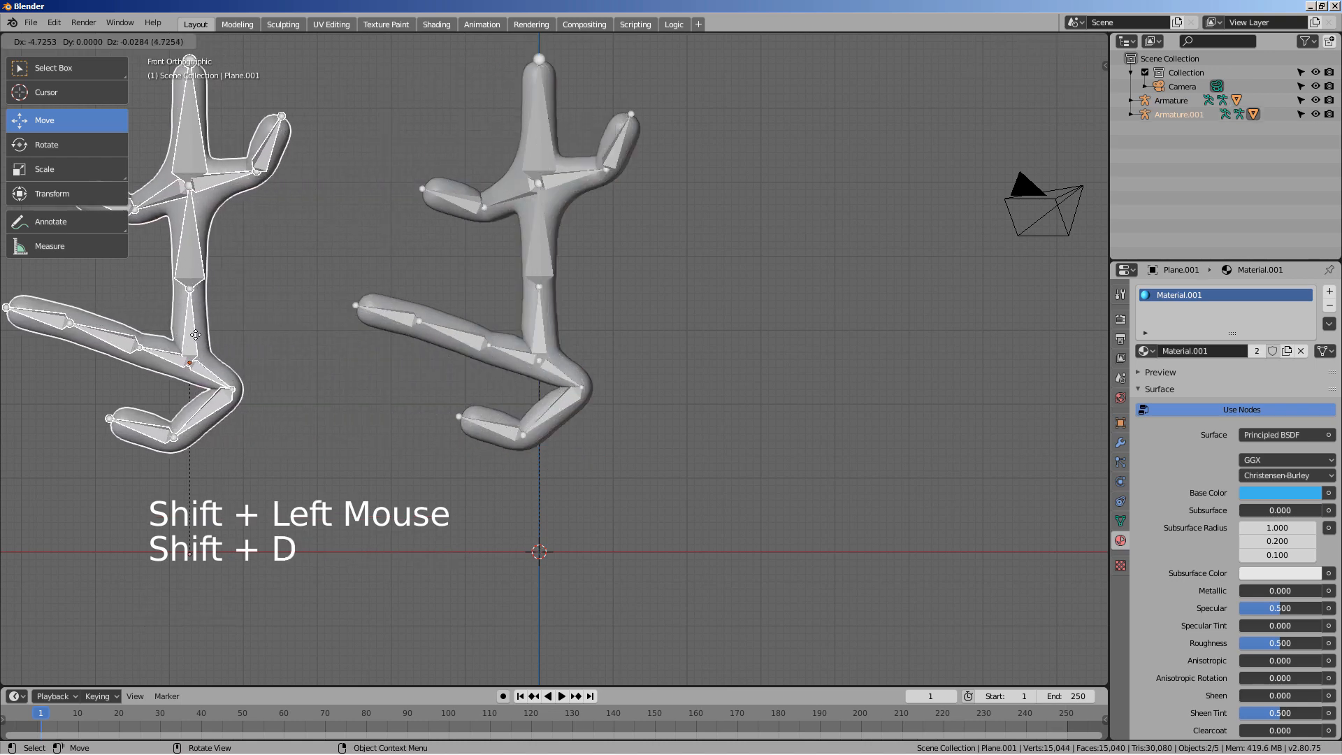
left_click(177, 341)
key("KP_1")
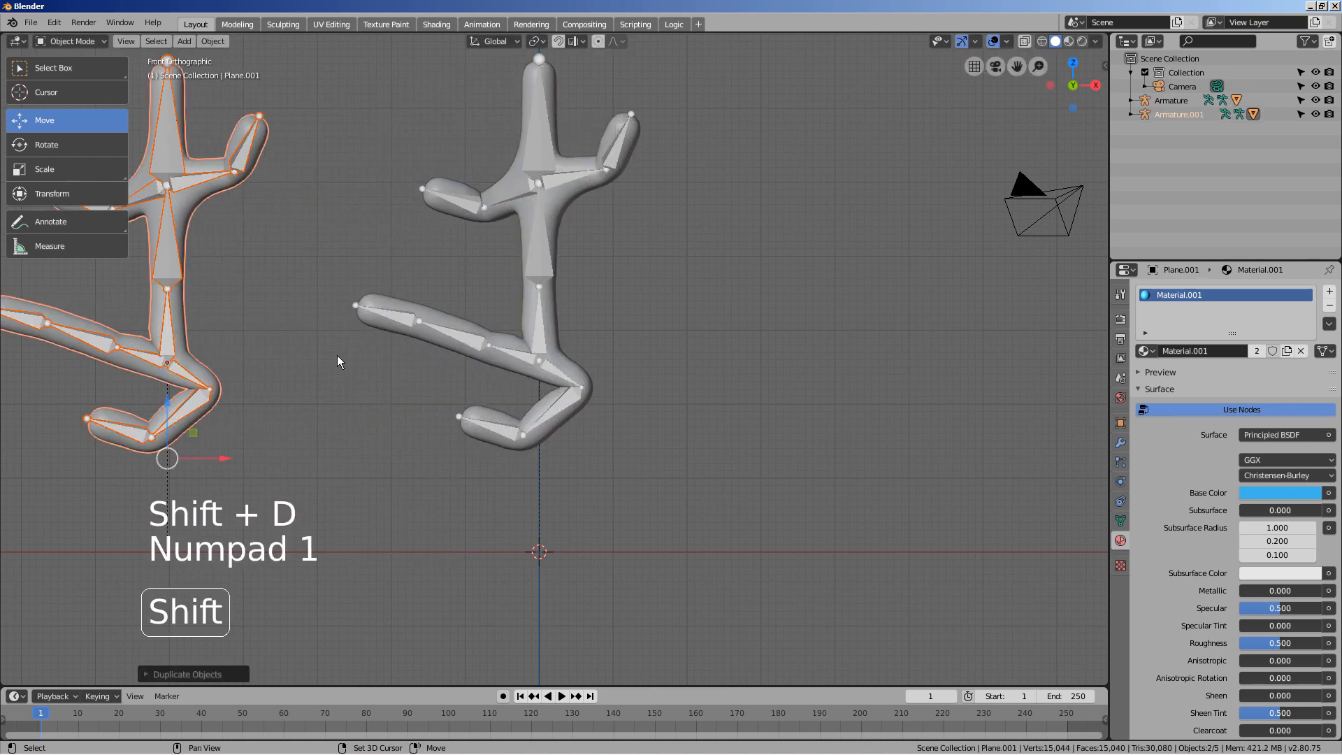
middle_click_drag(336, 355, 567, 514, "shift")
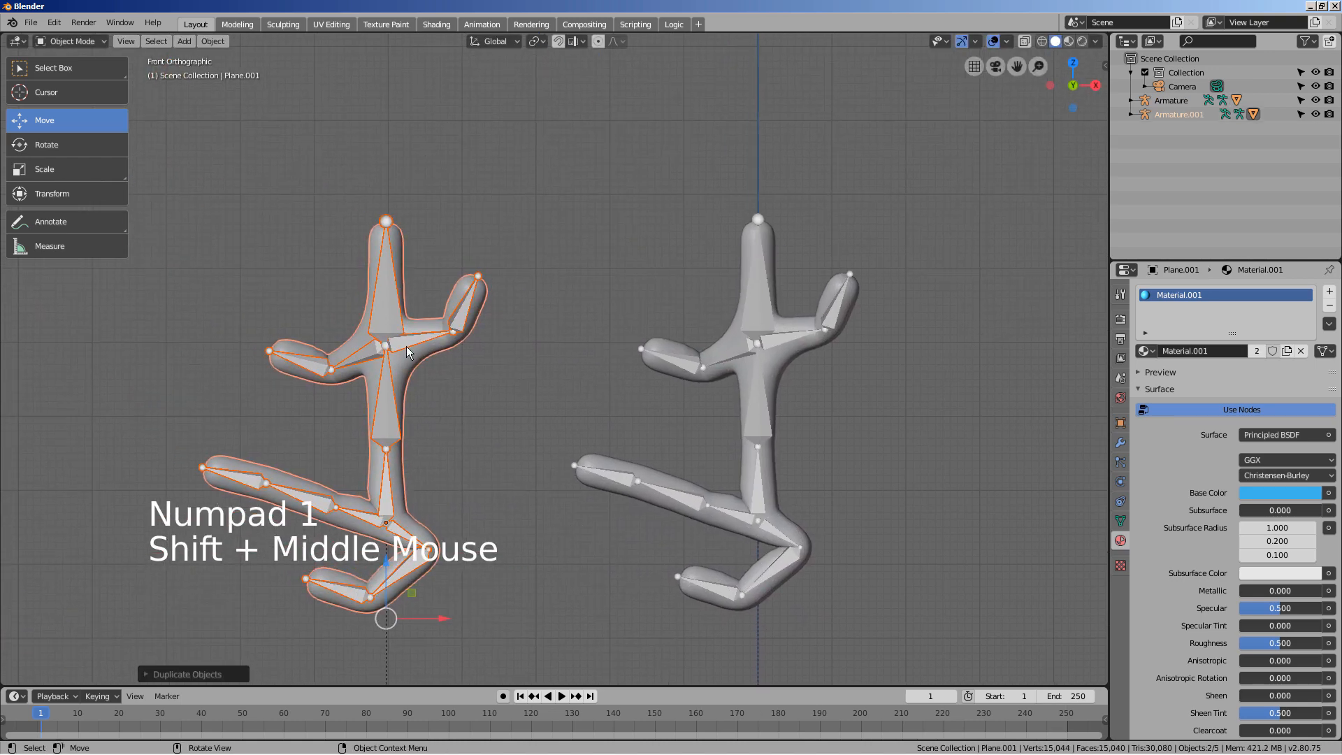
Put the duplicated armature into Pose Mode and clear the rotation of its chest bone
left_click(387, 320)
left_click(75, 43)
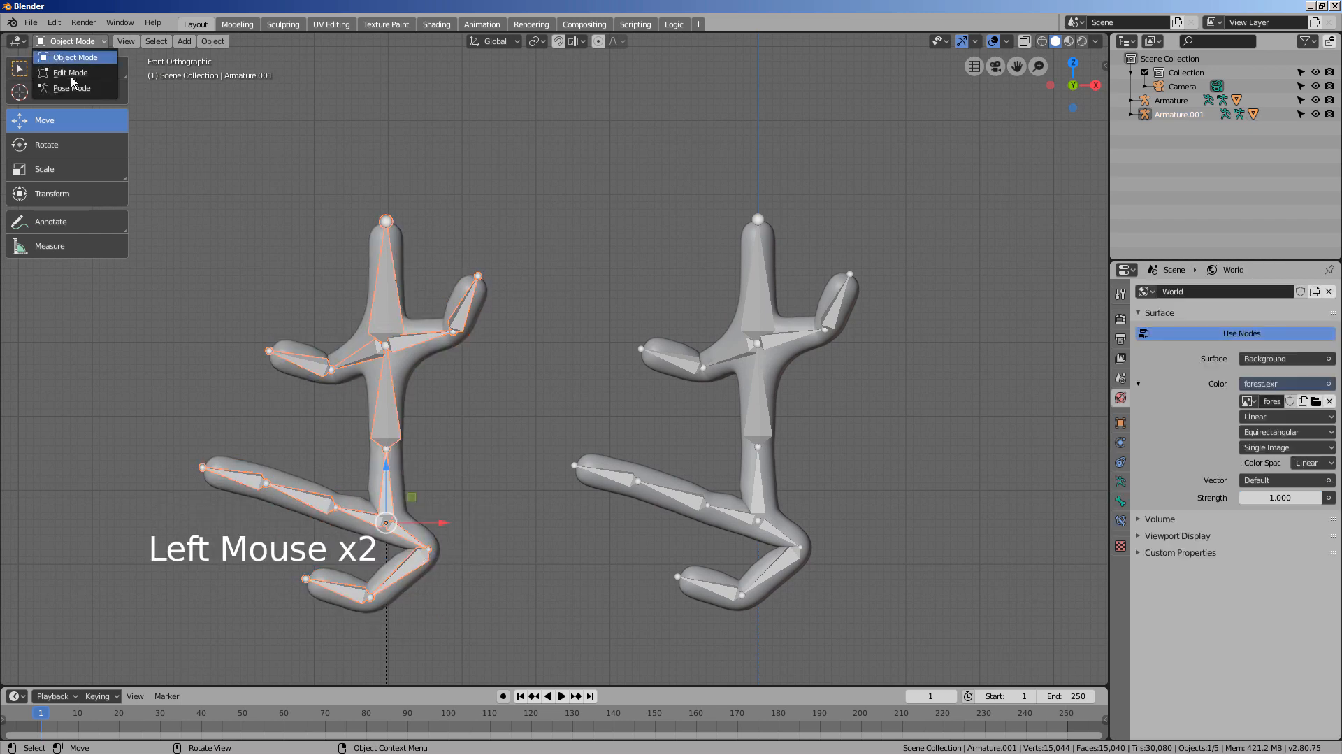
left_click(70, 89)
key("alt+r")
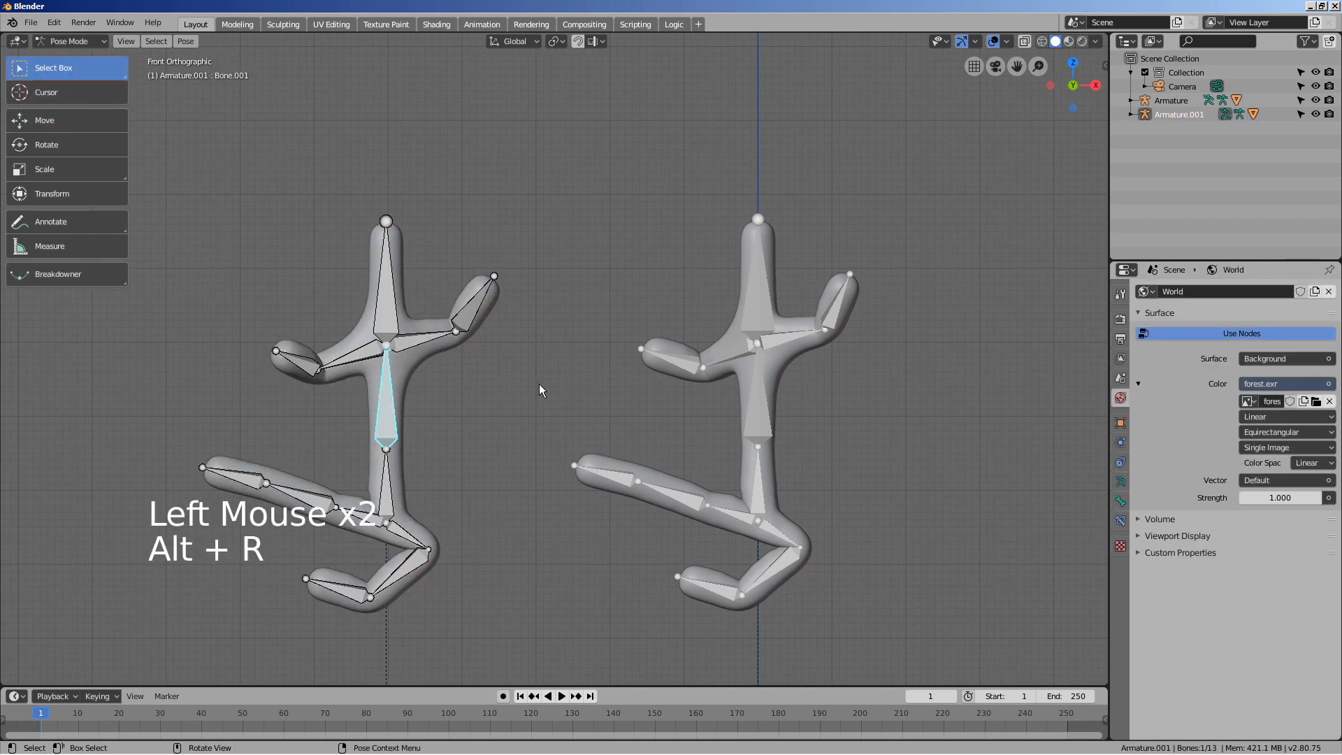
Select all bones of the duplicated armature and clear their rotations, restoring the rest pose
left_click(391, 509)
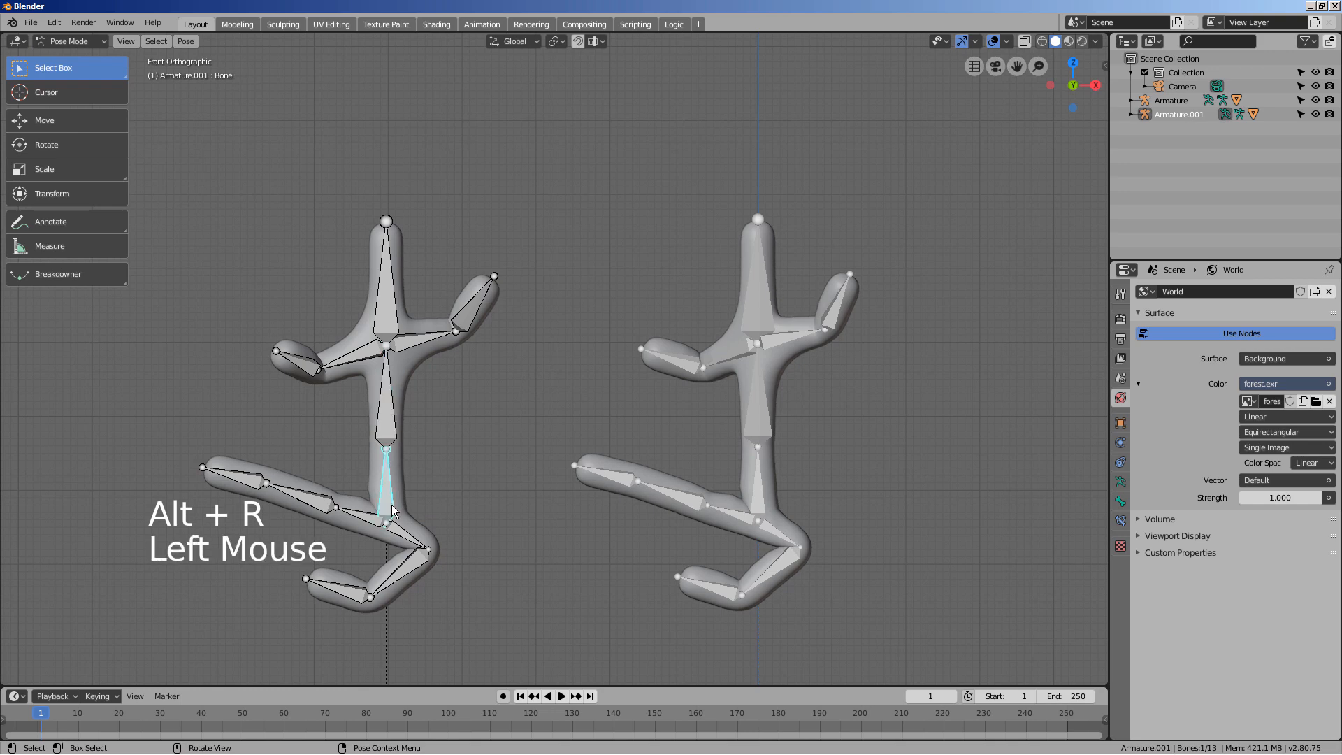
key("alt+r")
left_click(399, 301)
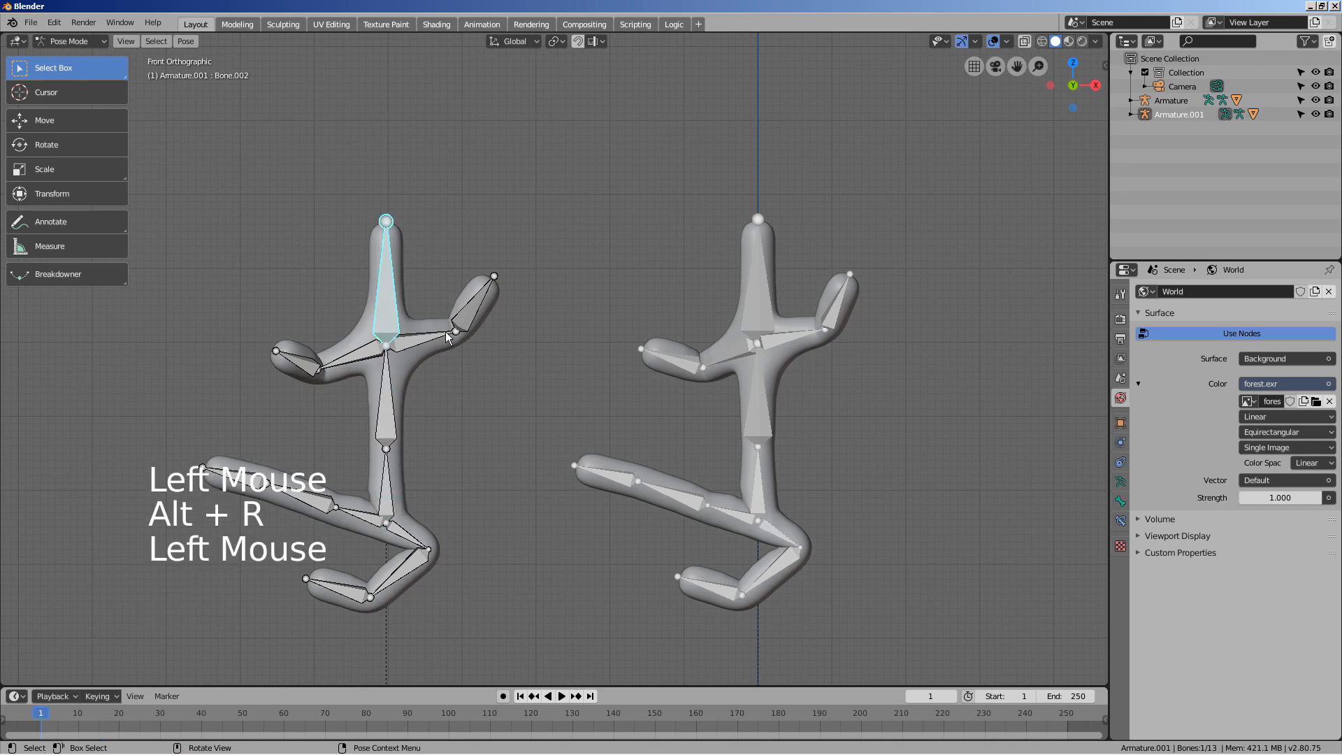
left_click(452, 339)
key("a")
key("alt+r")
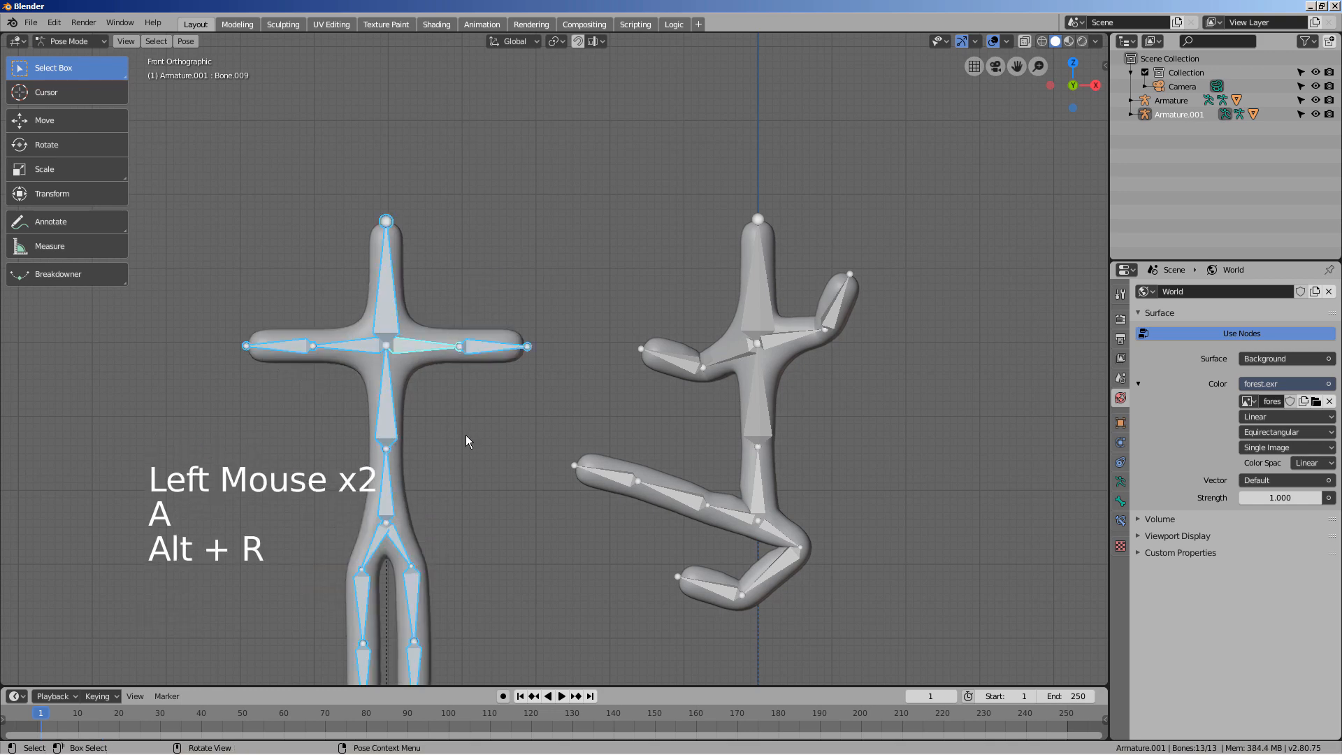
left_click(489, 447)
Switch the viewport to material preview shading and return the duplicated armature to Object Mode
scroll(518, 461, "down", 4)
middle_click_drag(545, 472, 518, 483)
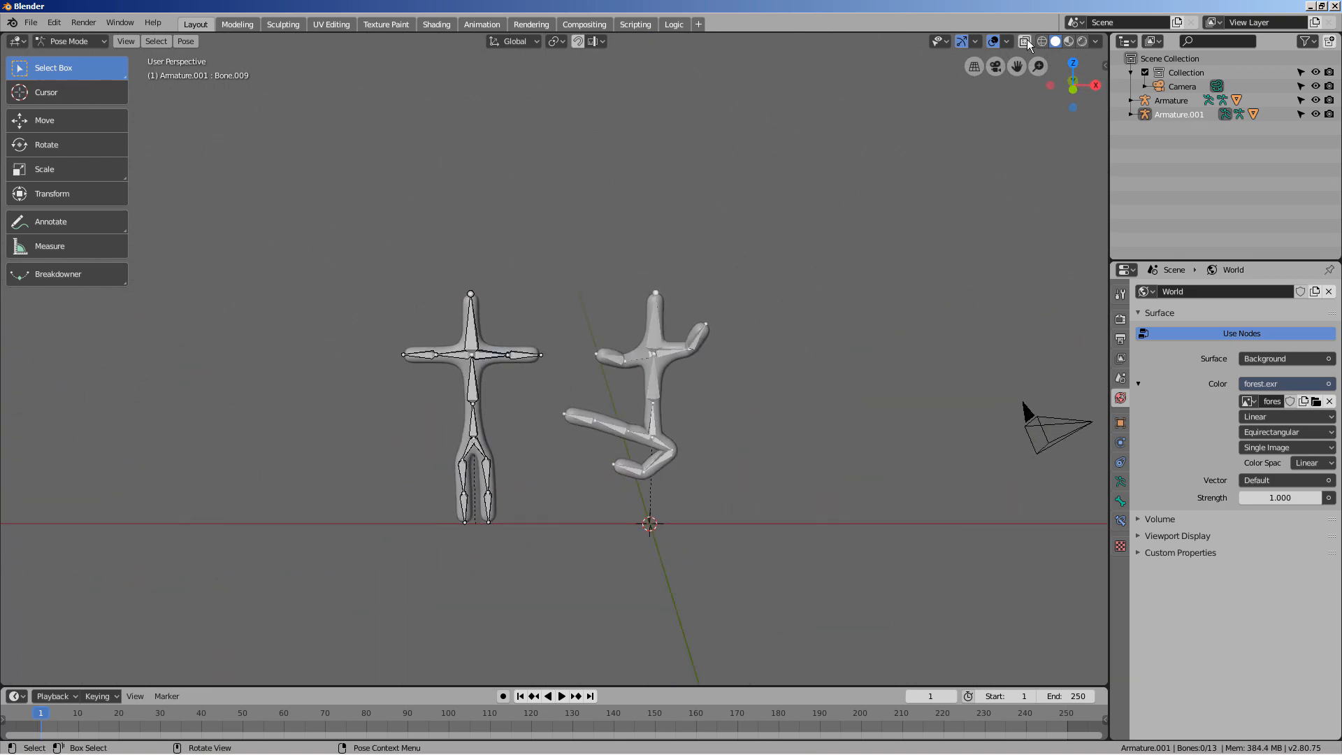
left_click(1069, 41)
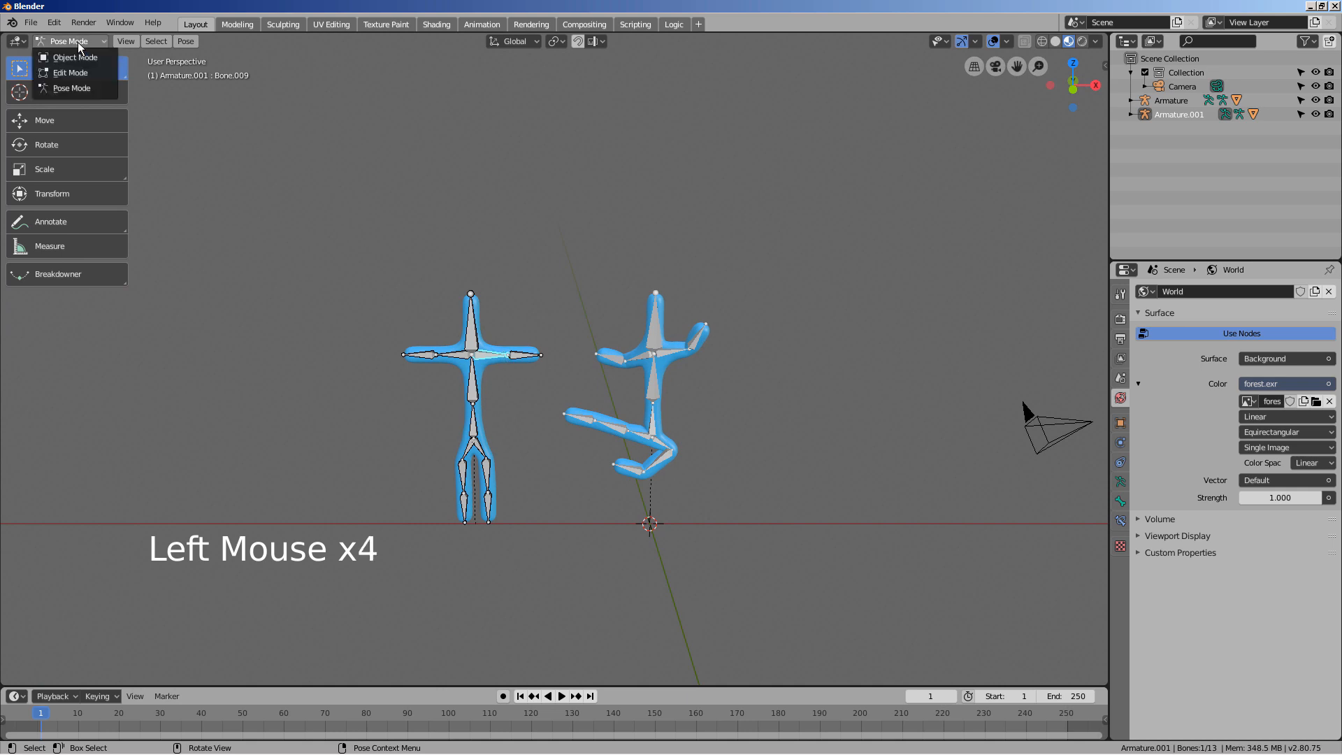
left_click(77, 57)
Give the duplicated mesh its own single-user copy of the material and set its base color to light orange
left_click(485, 371)
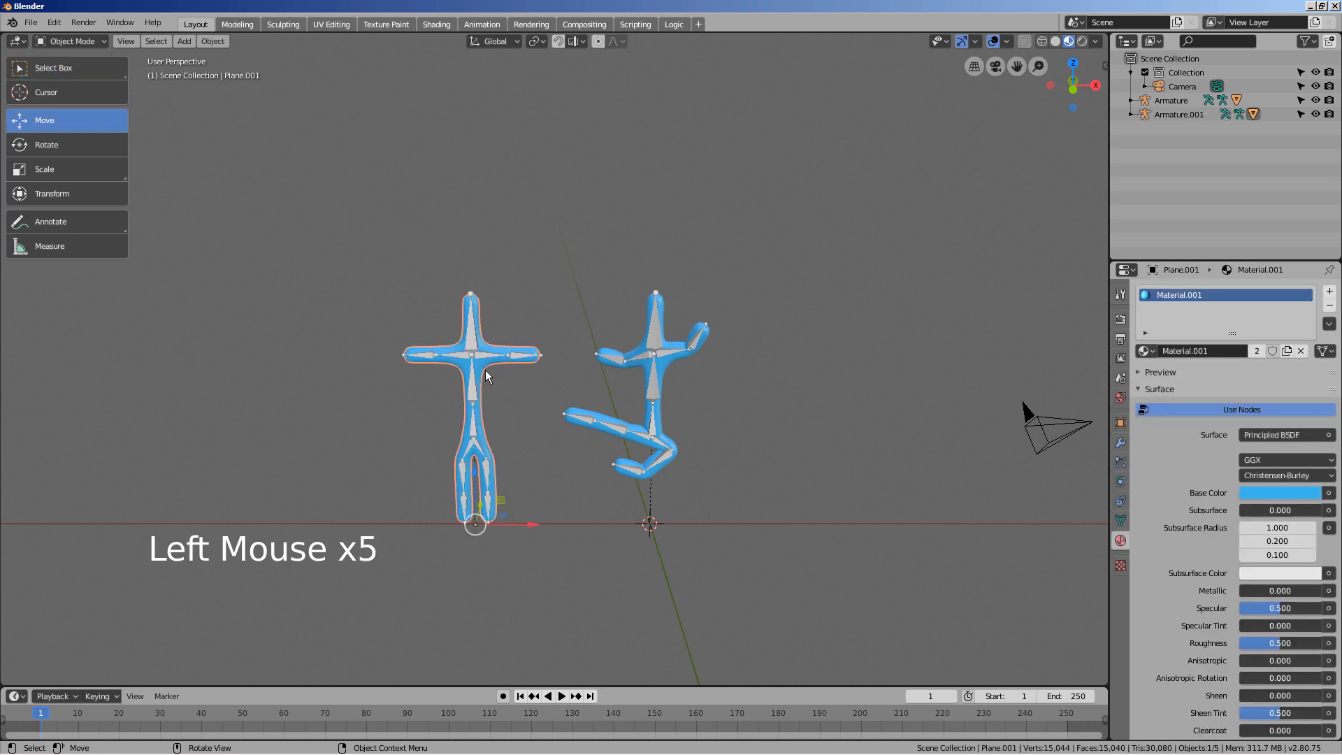
left_click(1271, 495)
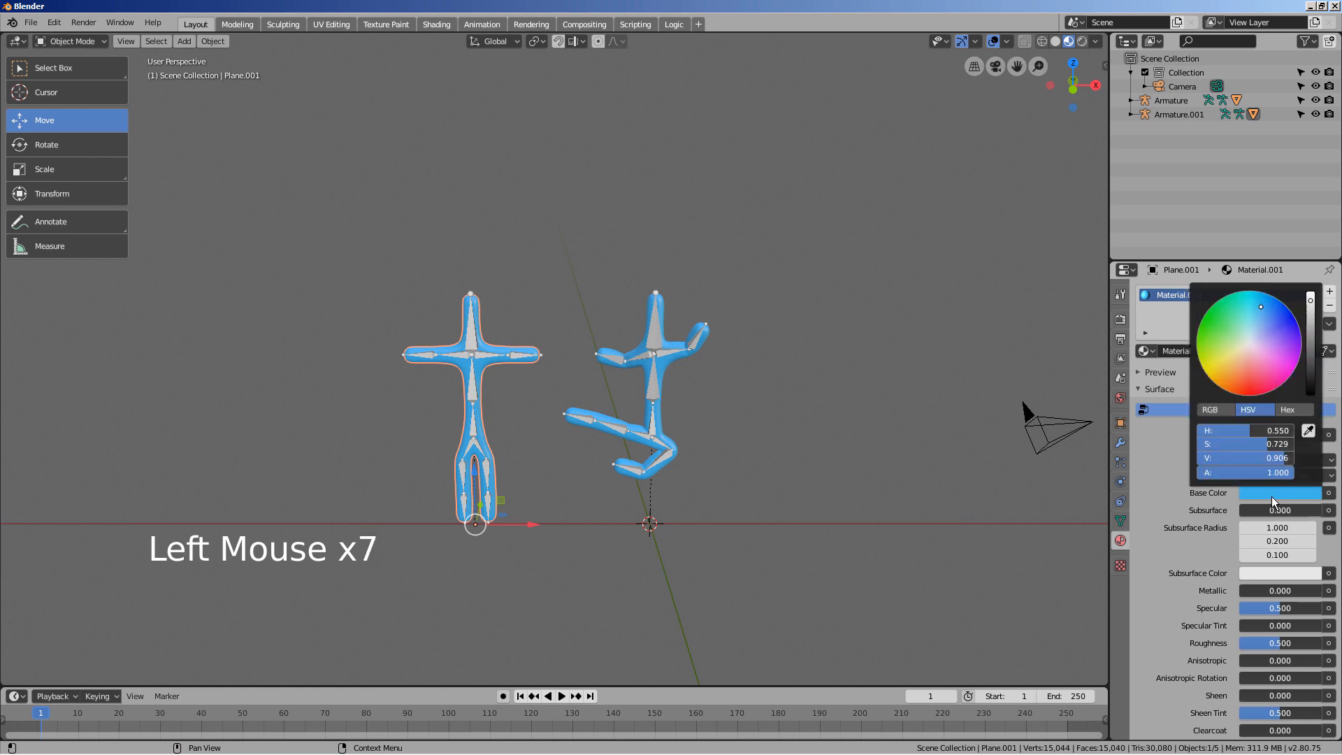
left_click(1257, 351)
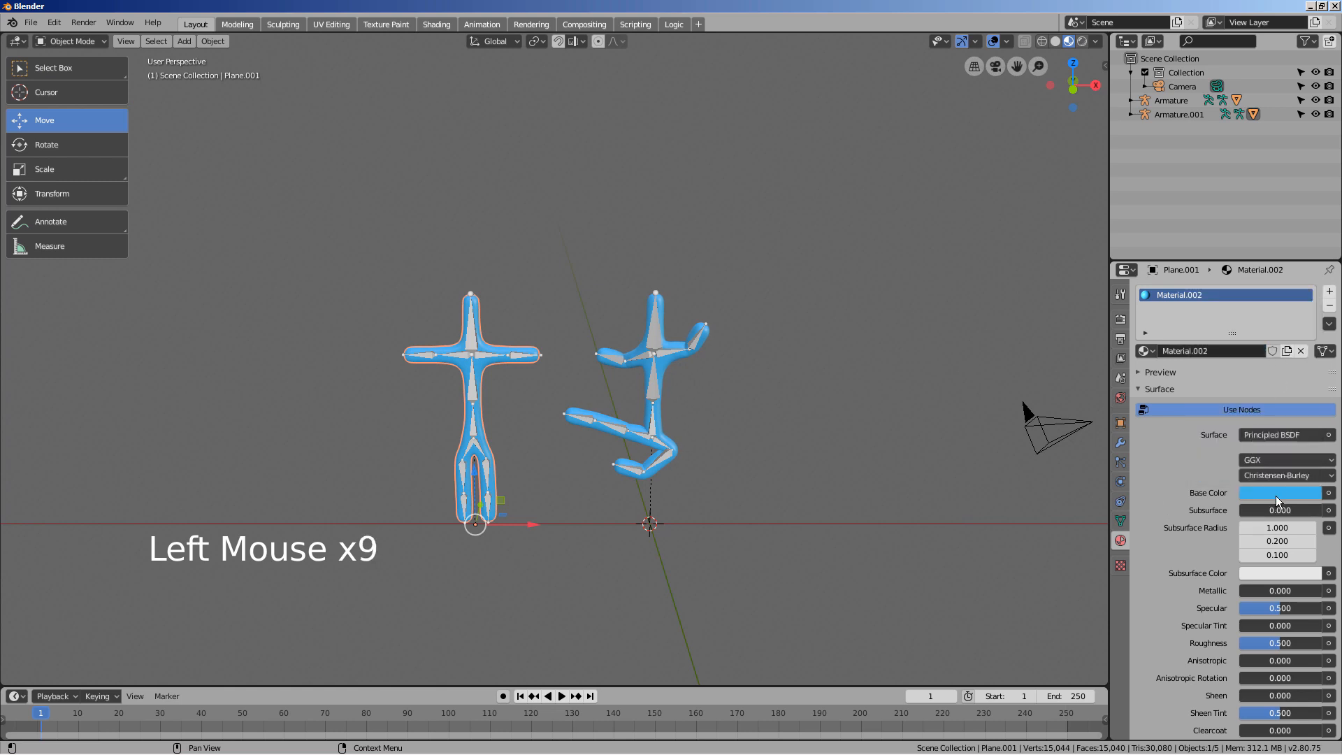
left_click(1260, 497)
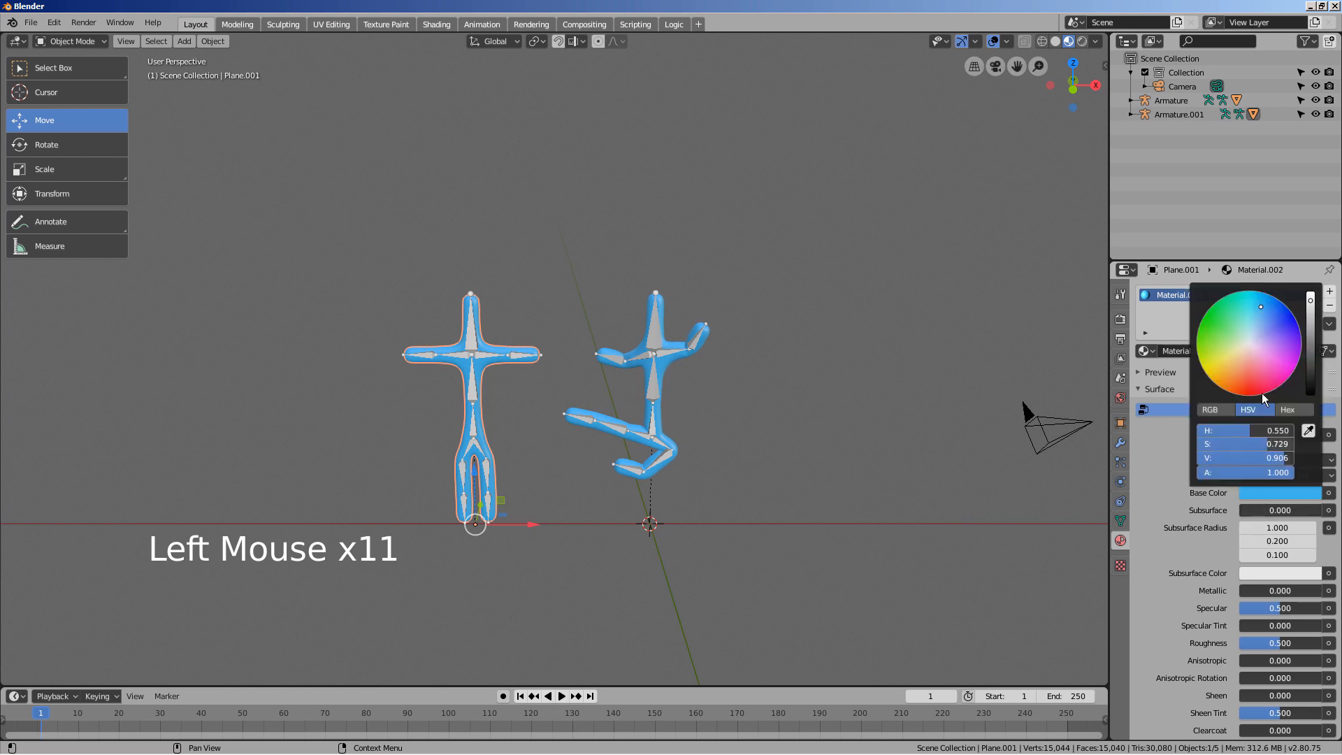
left_click(1233, 366)
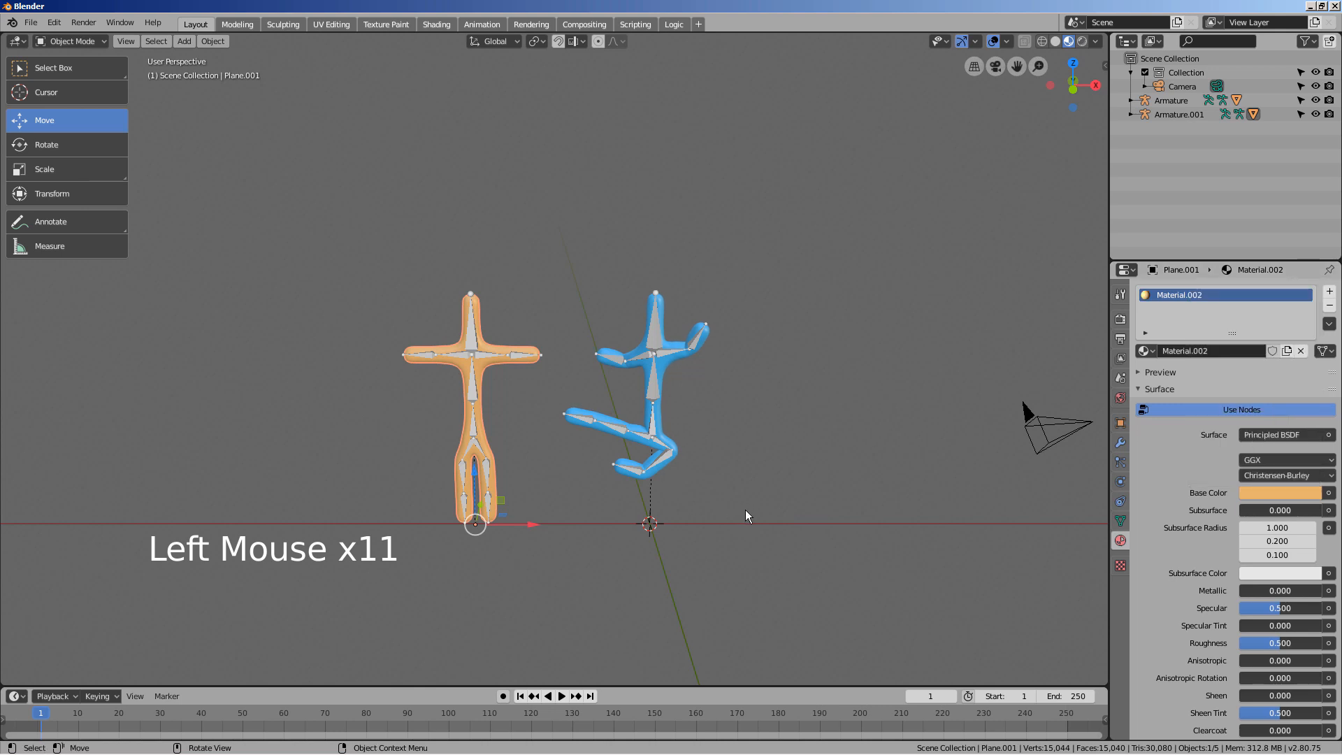
Select the duplicated armature object in top view
left_click(510, 369)
key("KP_7")
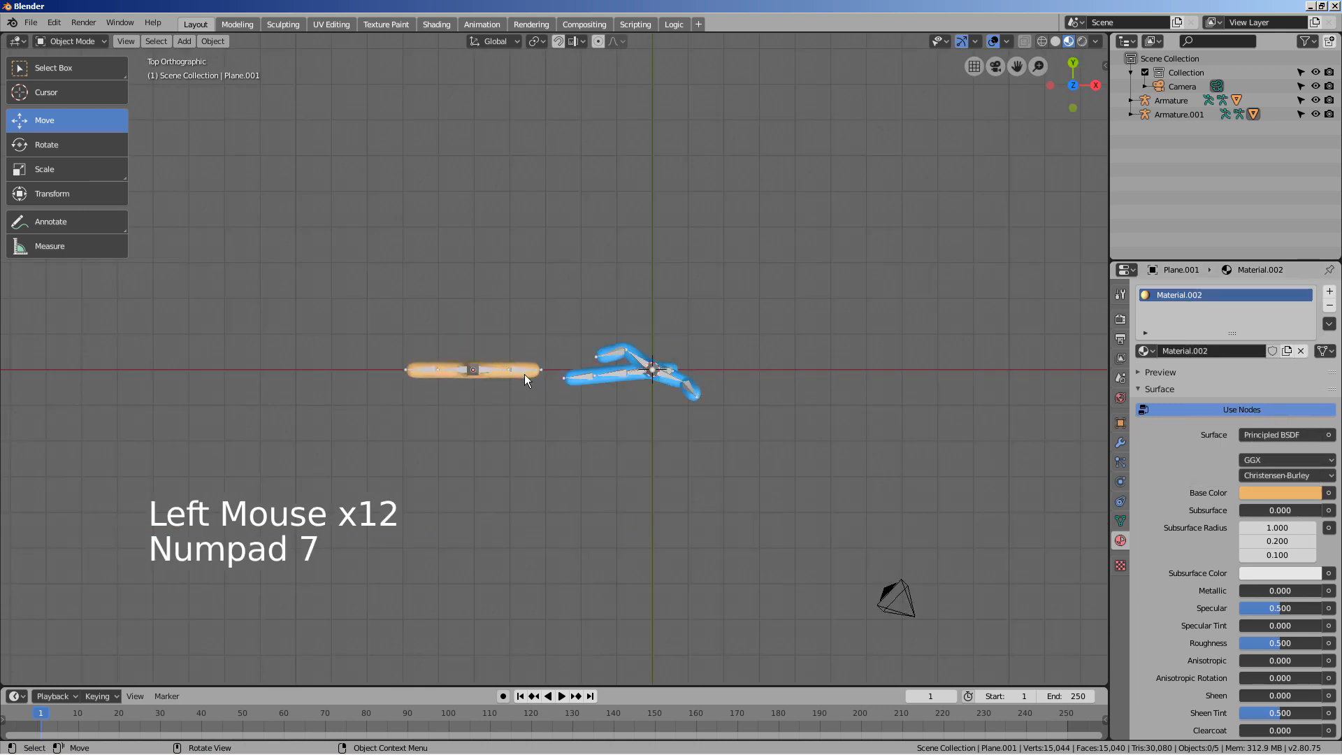
left_click(524, 374)
left_click(526, 376)
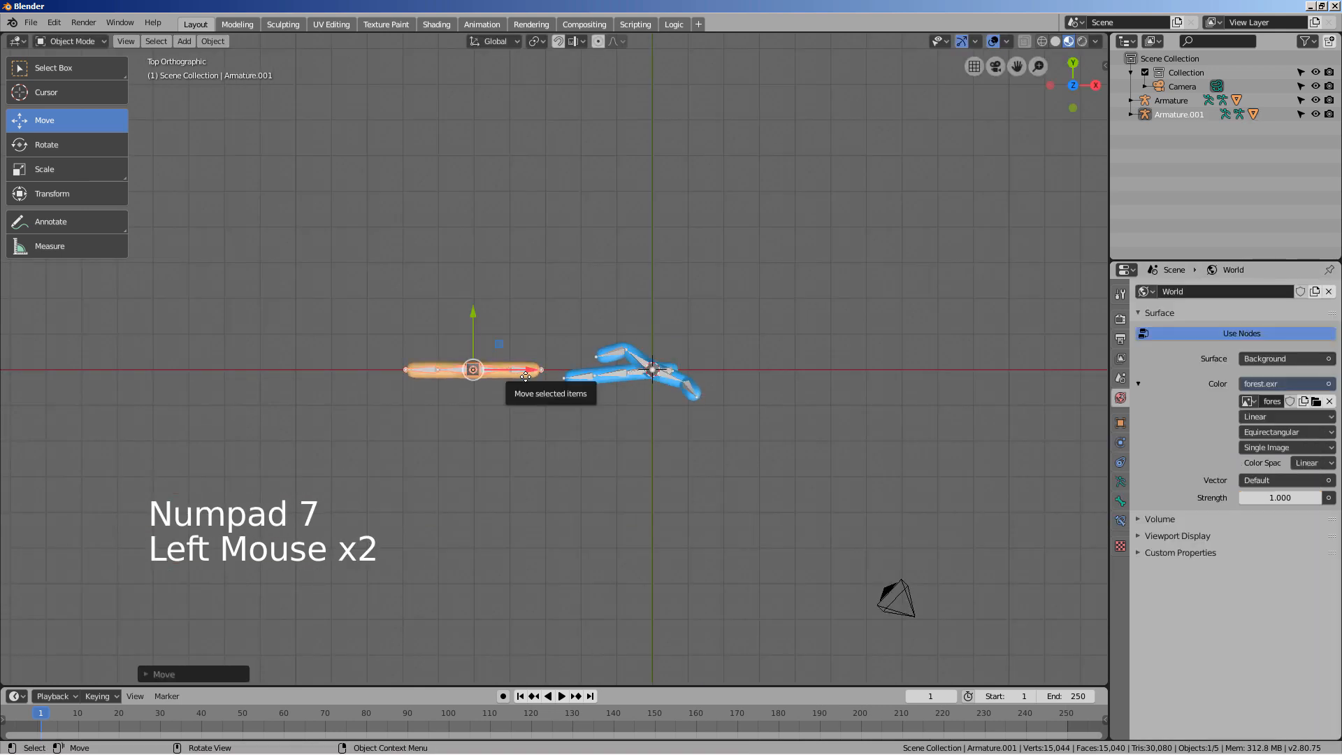
left_click(77, 43)
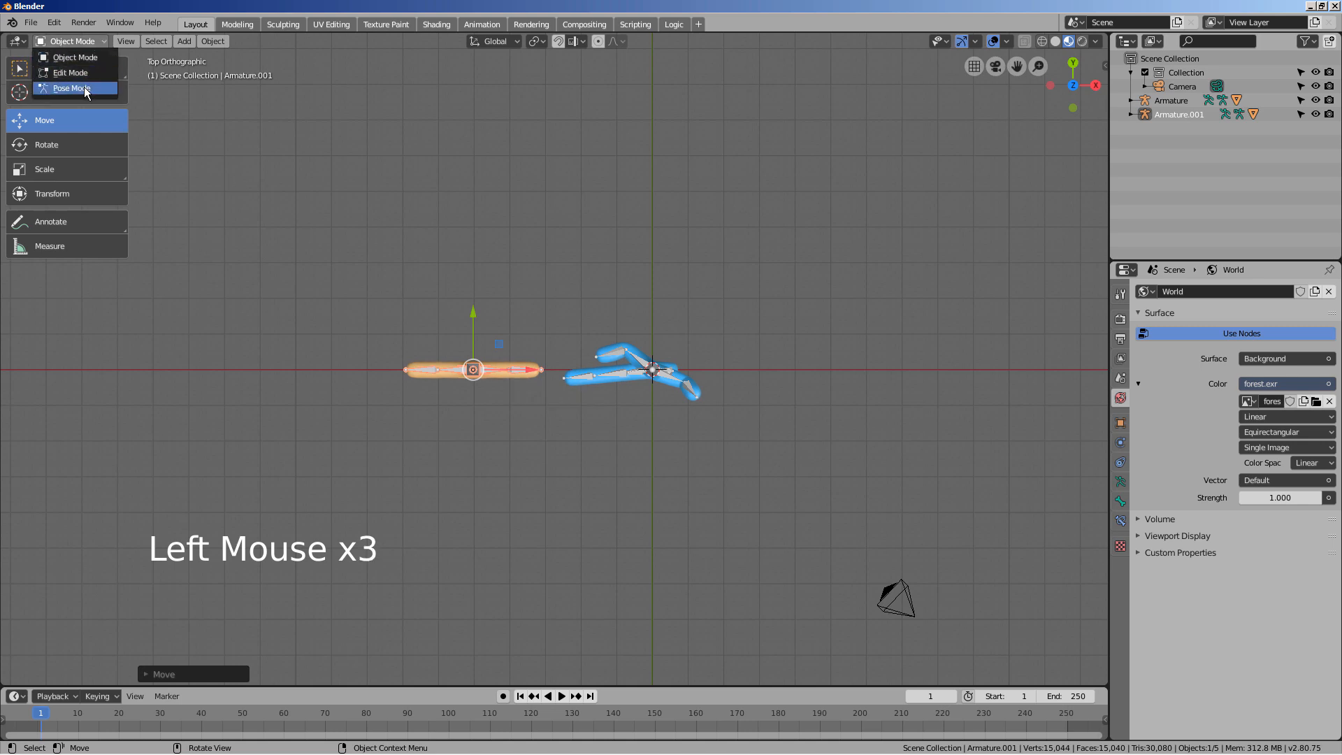
left_click(84, 87)
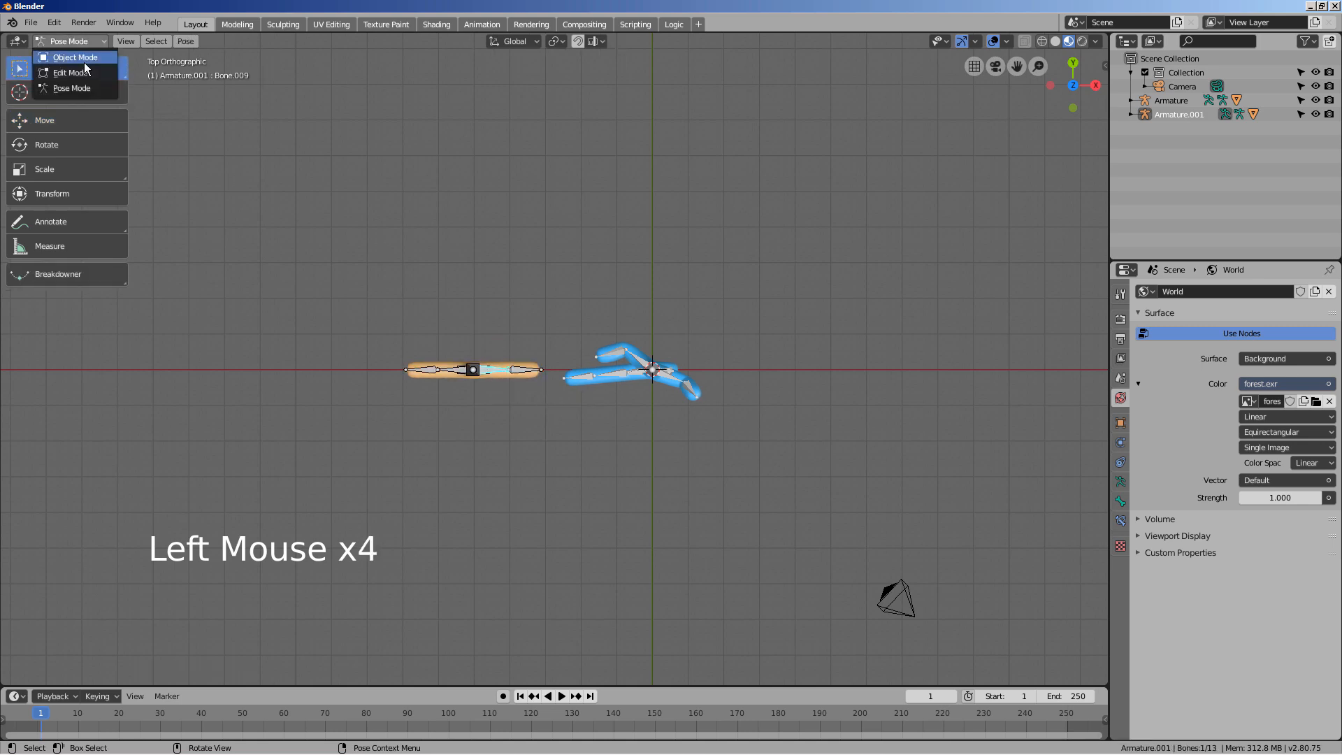
left_click(84, 60)
Rotate the whole duplicated armature clockwise in top view, carrying its mesh along
key("r")
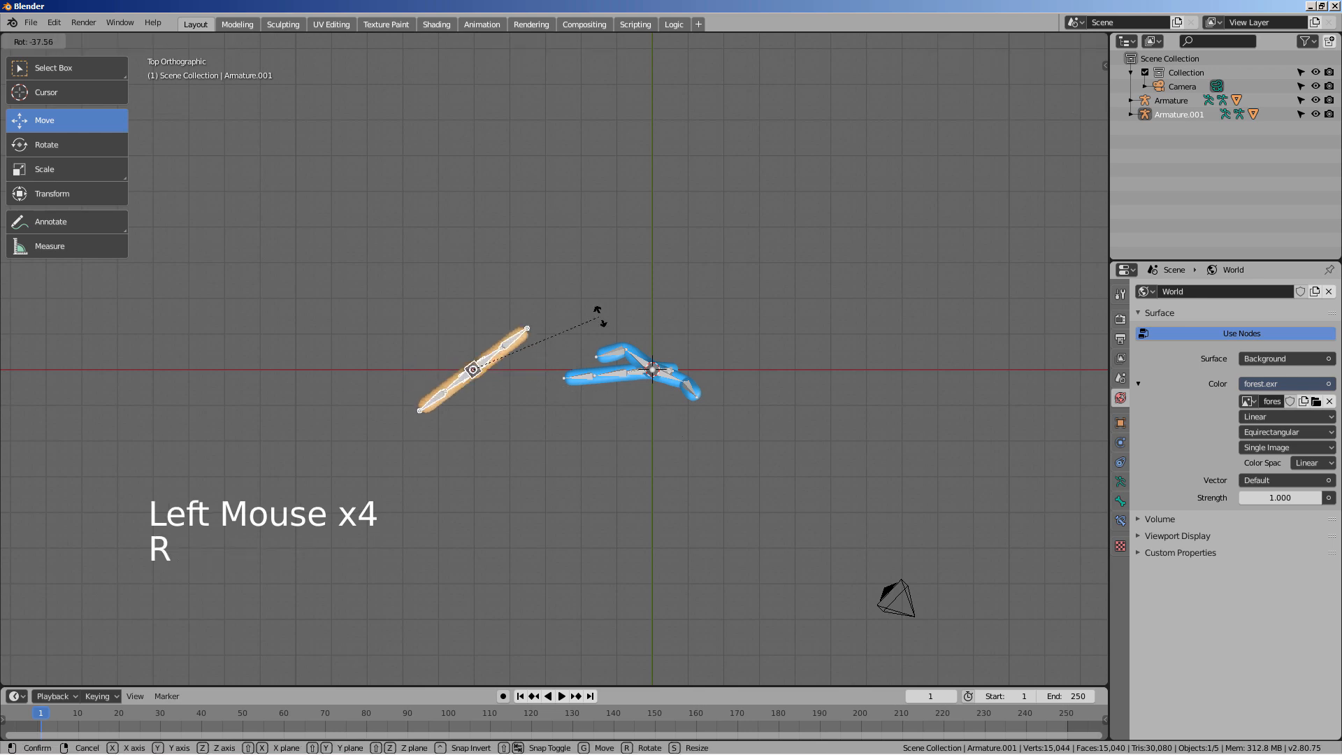
left_click(660, 437)
Try moving the duplicated armature toward the original in a perspective view, and undo the move
middle_click_drag(660, 443, 677, 411)
key("g")
left_click(772, 407)
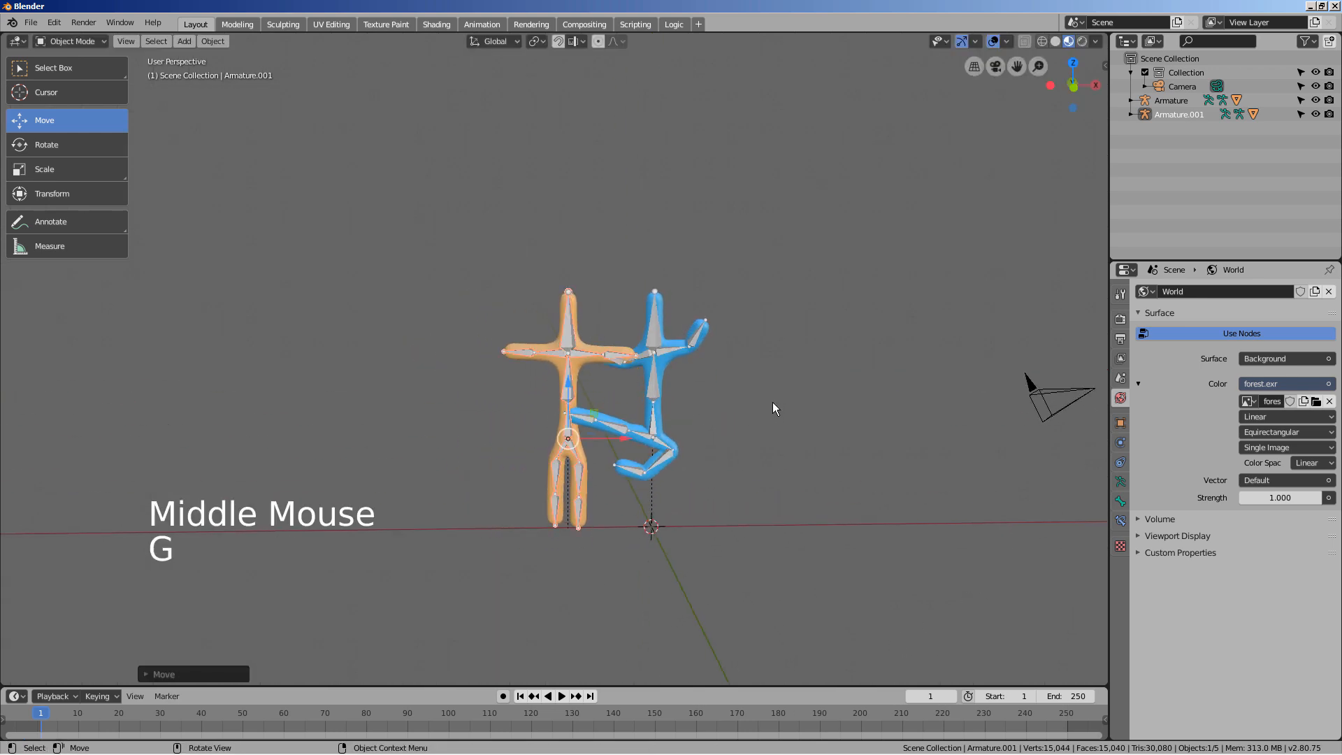
key("KP_1")
key("ctrl+z")
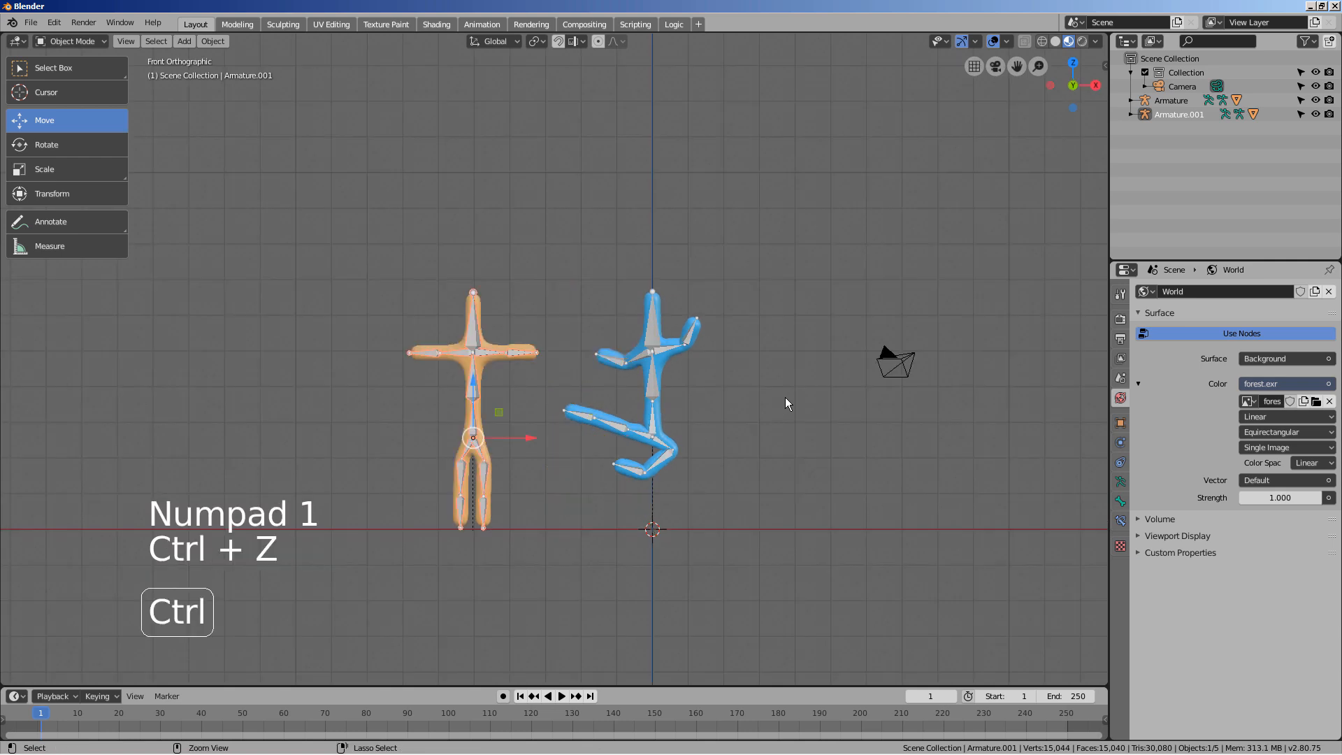
Move the duplicated armature in top view closer to the original figure and slightly in front of it
key("KP_7")
key("g")
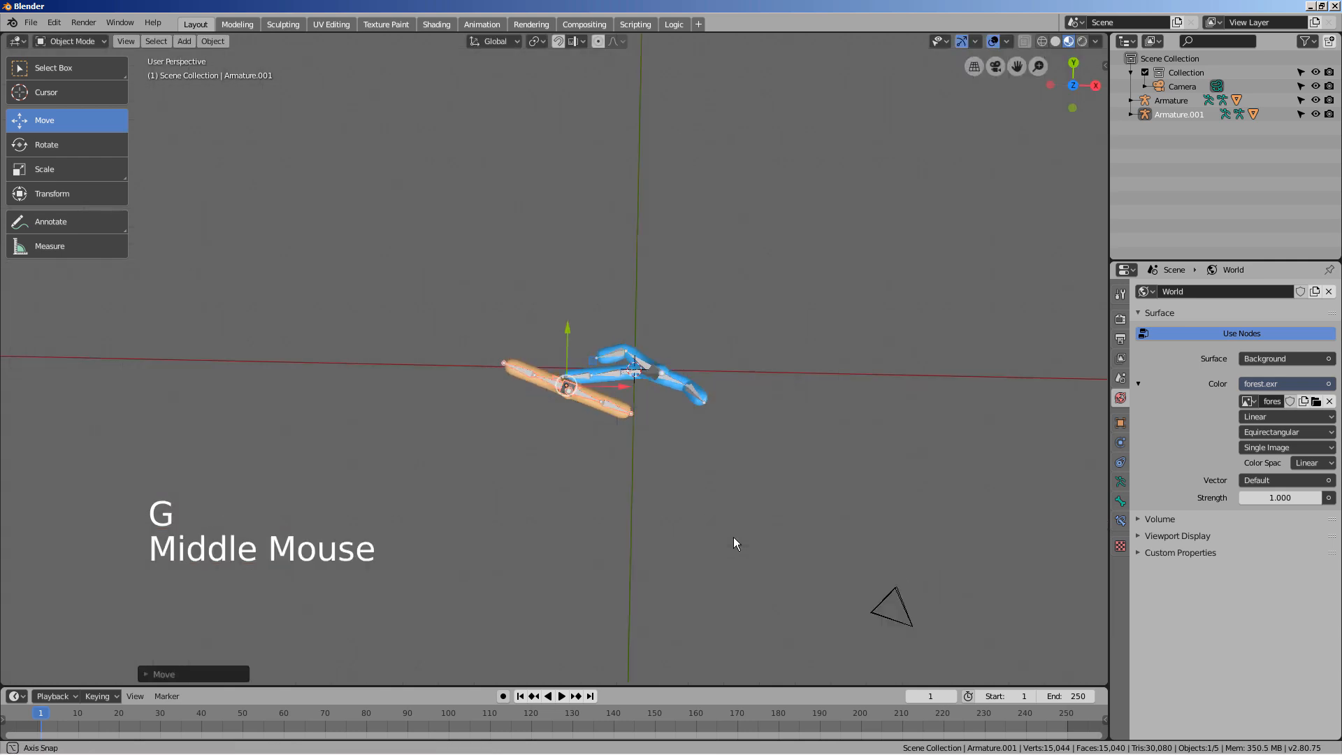
middle_click_drag(734, 542, 756, 403)
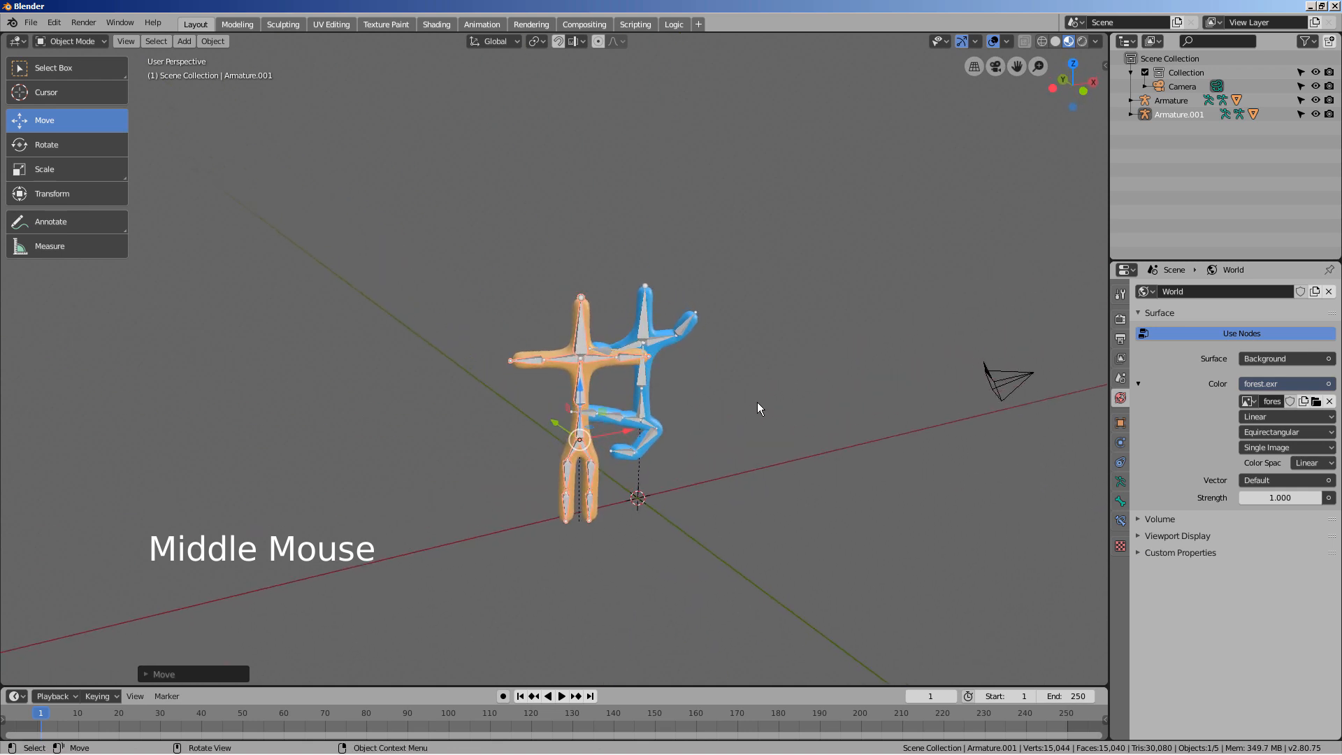
Try moving only the original blue mesh without its armature, and undo the move
middle_click_drag(671, 357, 677, 401)
left_click(651, 397)
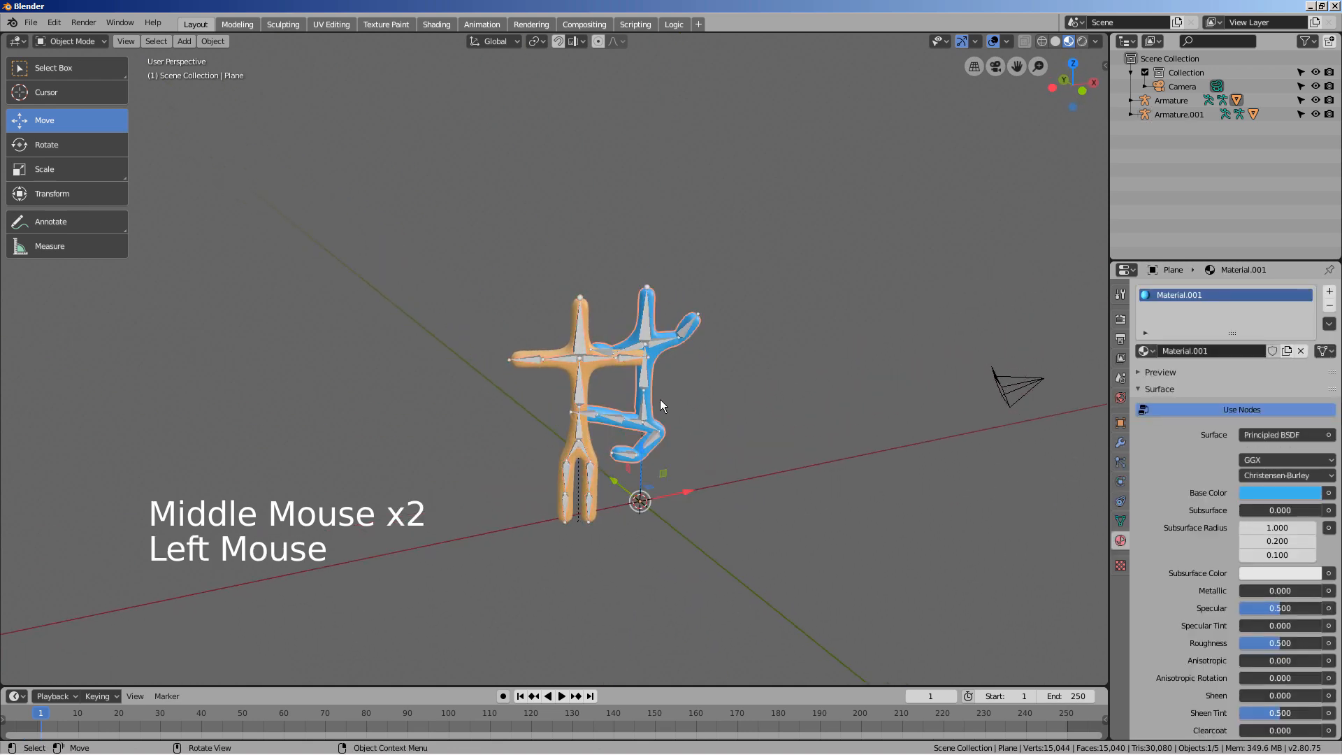
left_click_drag(639, 464, 754, 453)
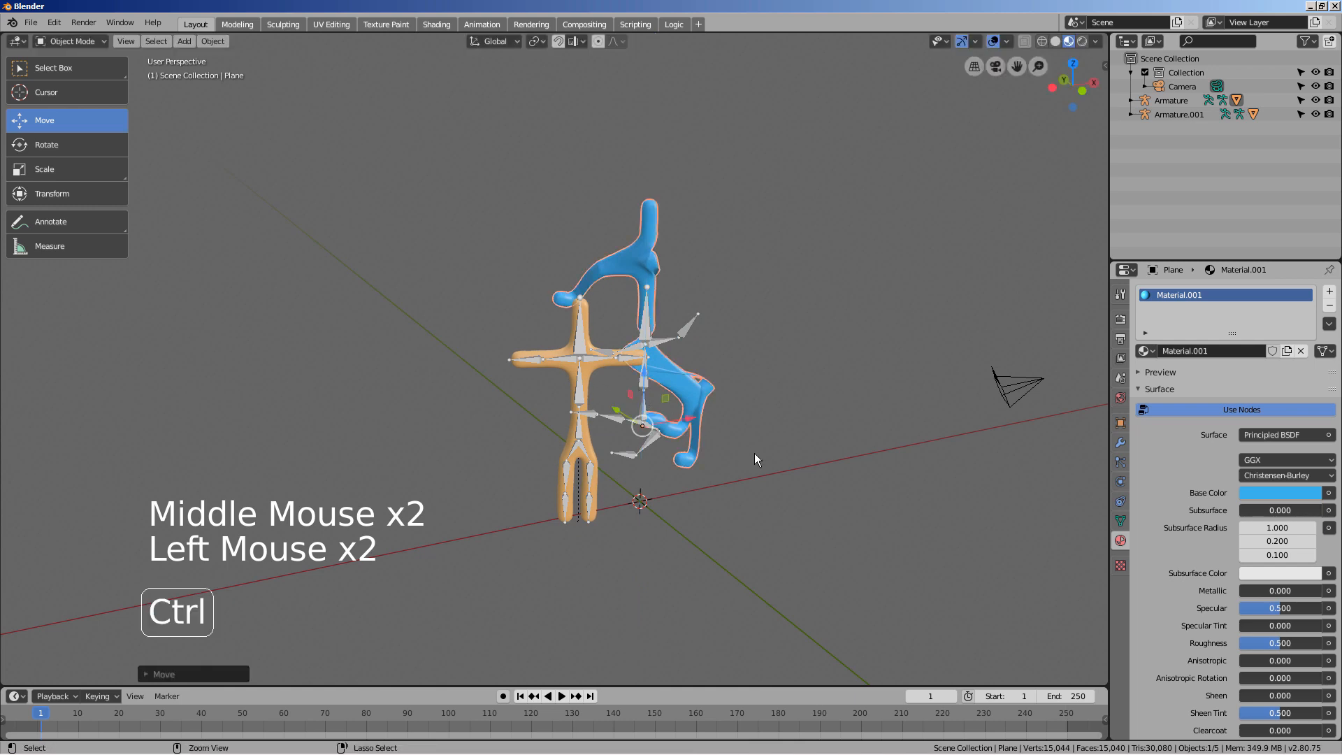
key("ctrl+z")
Select the original figure's armature and move it upward so its blue mesh goes with it
middle_click_drag(740, 487, 676, 482)
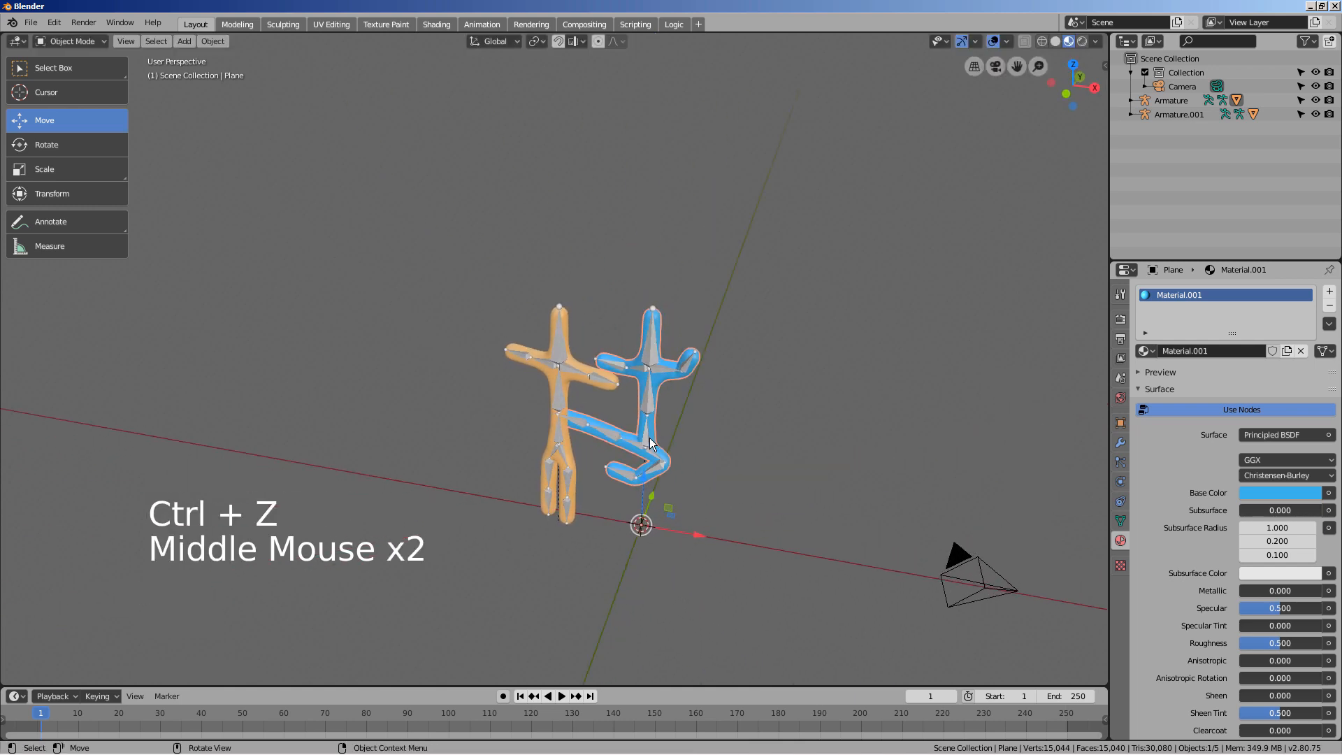
left_click(647, 444)
left_click_drag(659, 446, 680, 400)
middle_click_drag(679, 398, 782, 390)
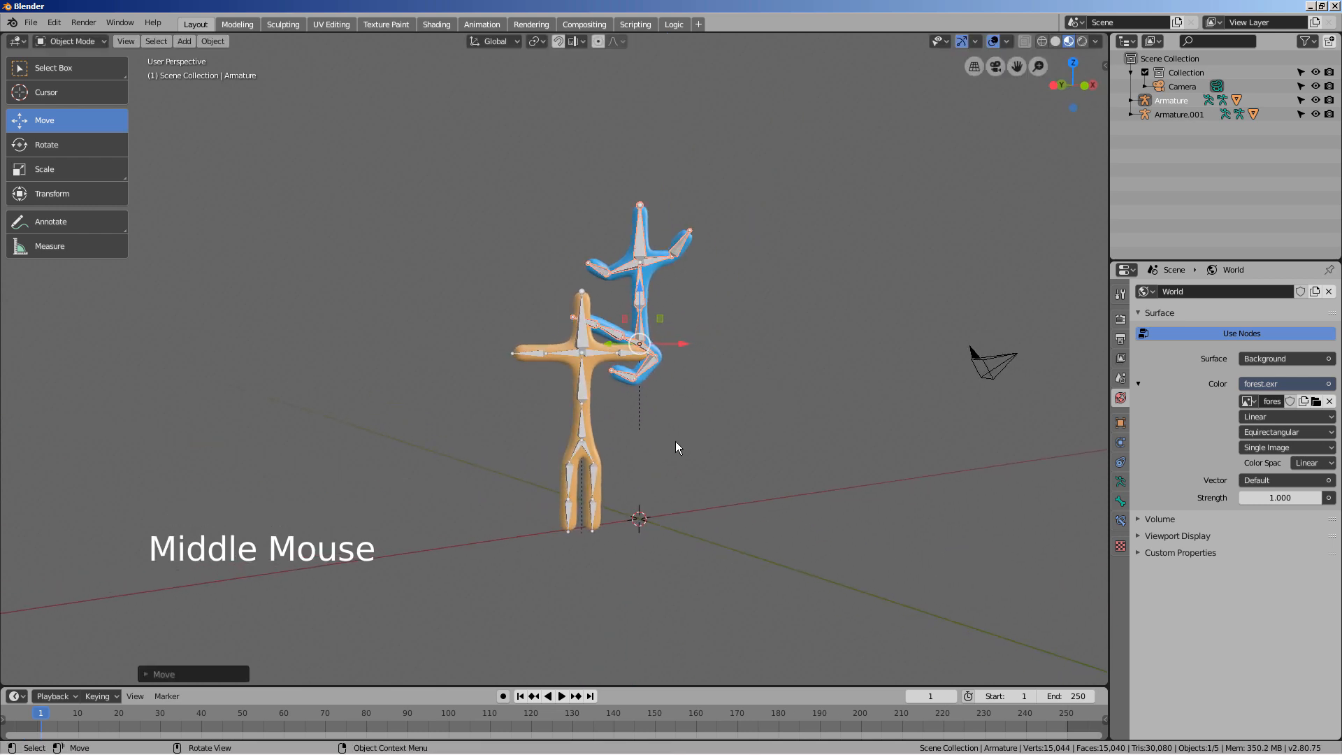
Try rotating only the duplicated orange mesh in top view, and undo the rotation
mouse_move(675, 442)
middle_mouse_down()
mouse_move(710, 443)
mouse_move(685, 453)
middle_mouse_up()
scroll(681, 468, "up", 4)
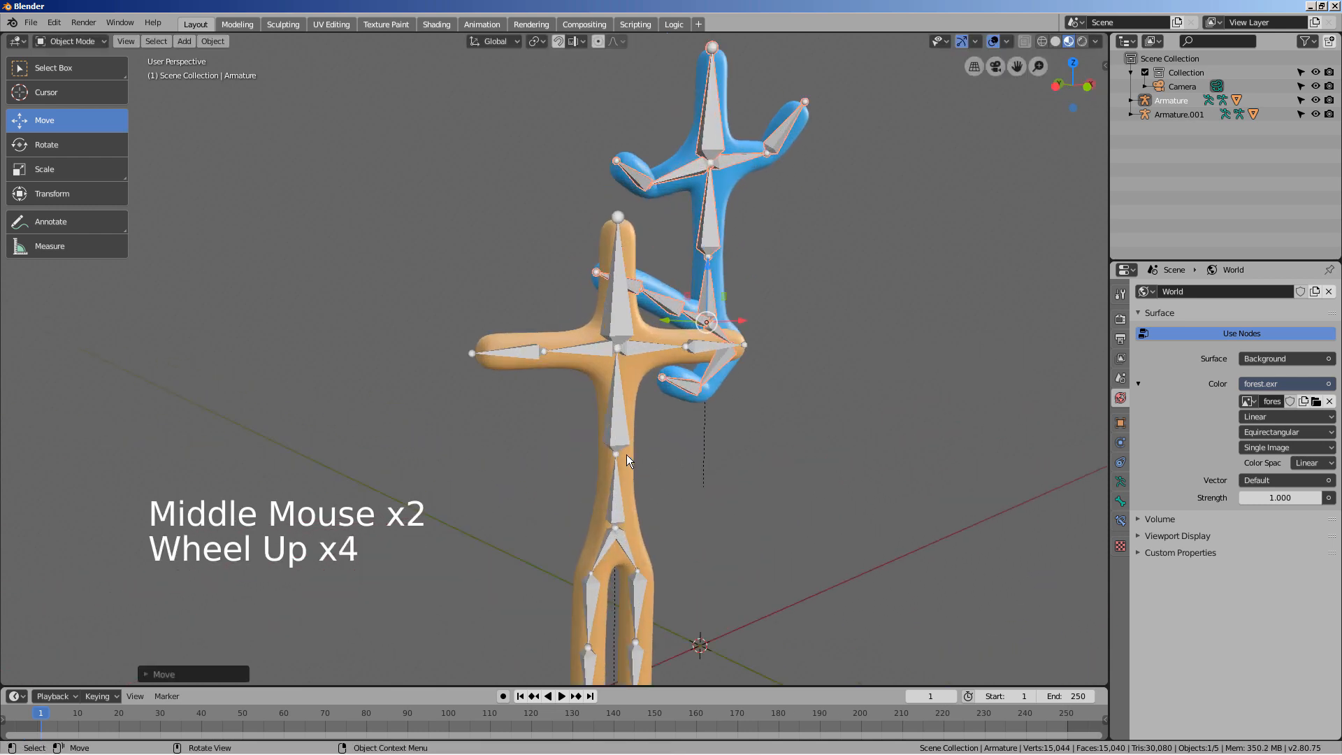
left_click(638, 505)
key("KP_7")
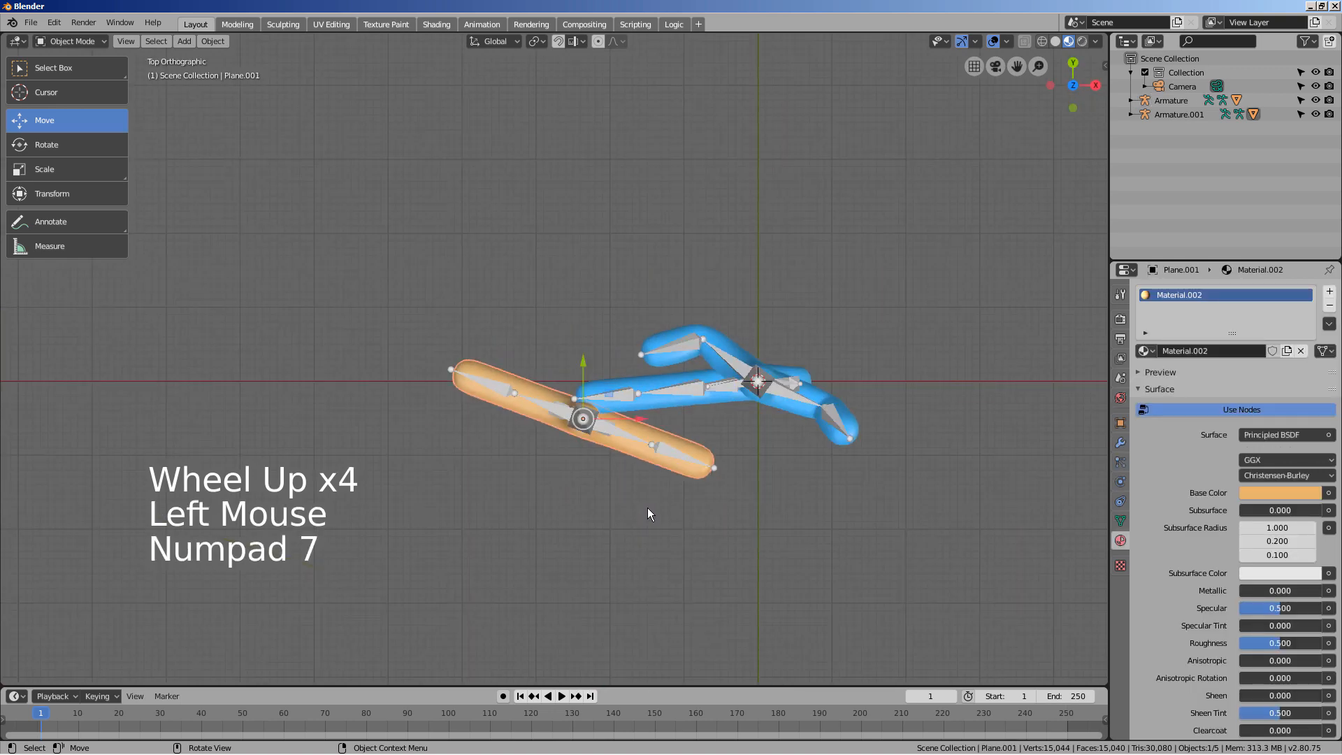
key("r")
left_click(601, 492, "ctrl")
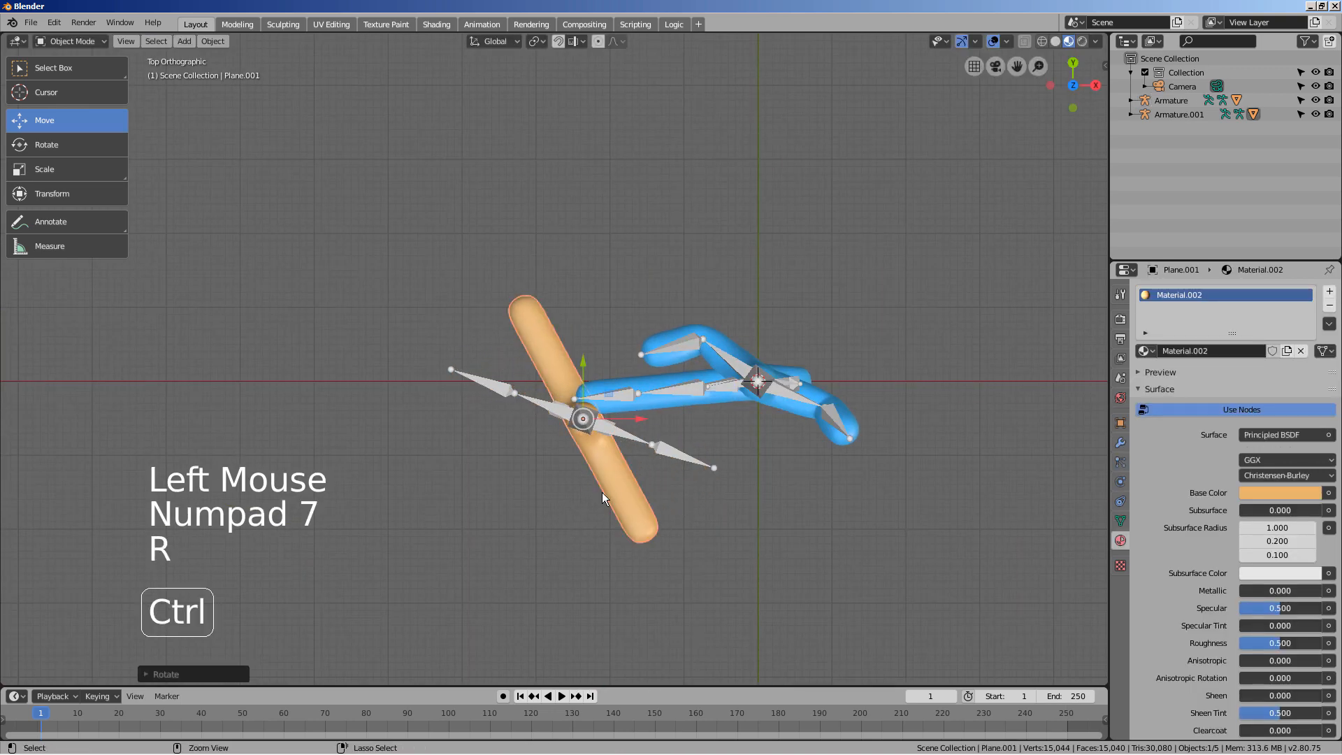
key("ctrl+z")
Select the duplicated armature and rotate it about 40 degrees in top view
left_click(618, 430)
key("r")
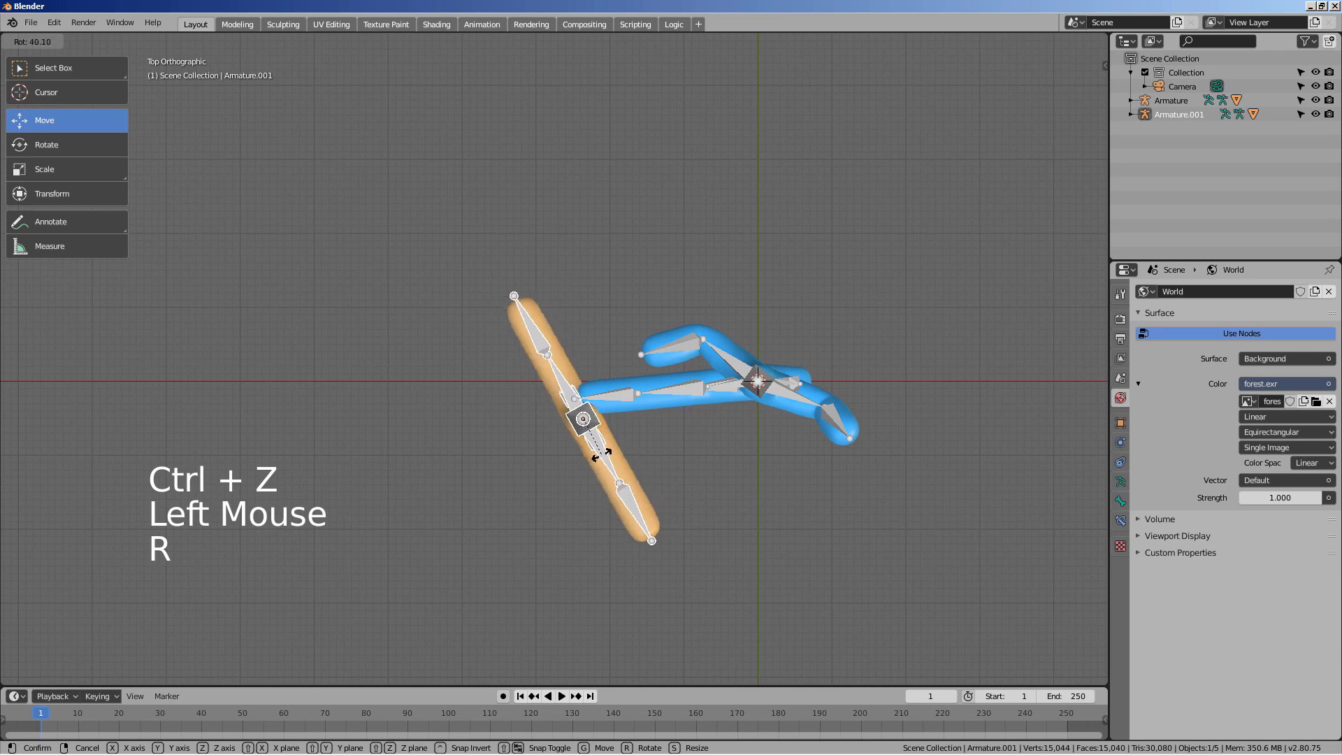
left_click(599, 456)
Put the duplicated armature into Pose Mode and rotate its chest bone, Bone.001, to lean the upper body backward
middle_click_drag(599, 460, 607, 383)
scroll(486, 373, "up", 3)
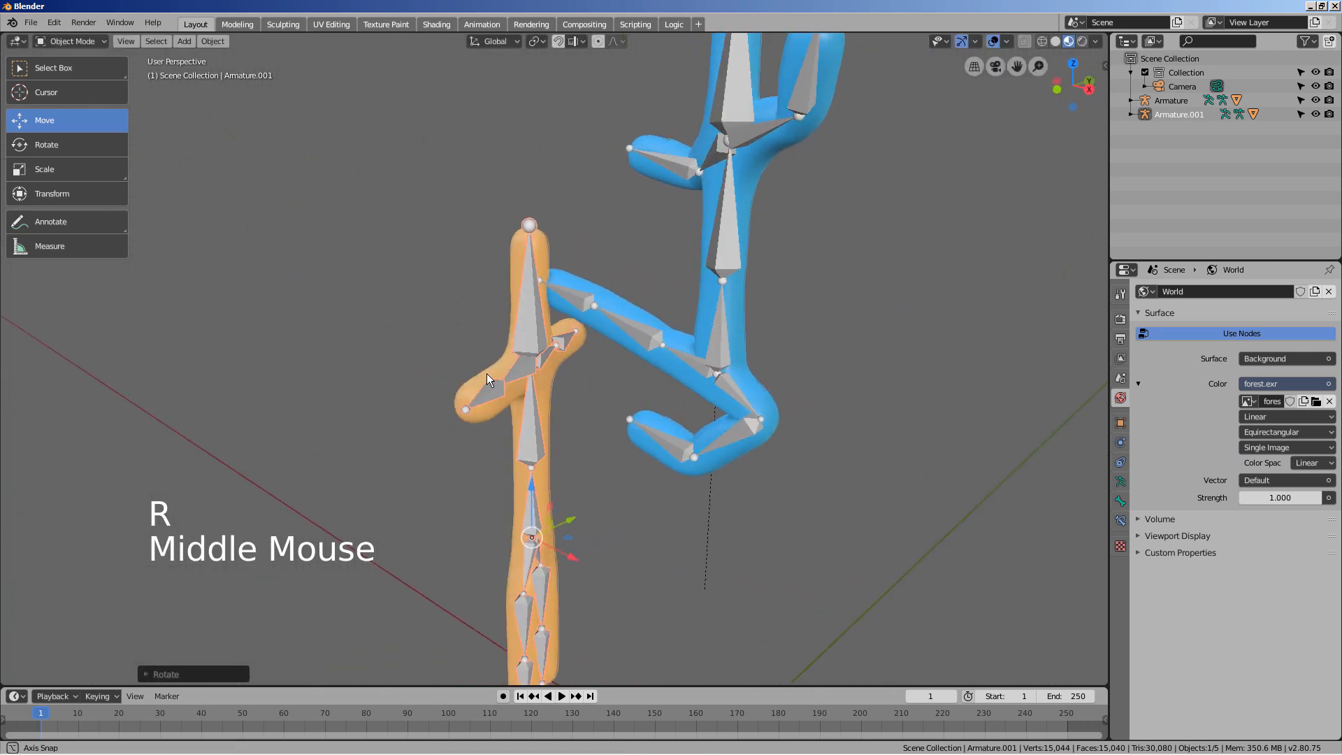
middle_click_drag(487, 373, 538, 388)
left_click(537, 403)
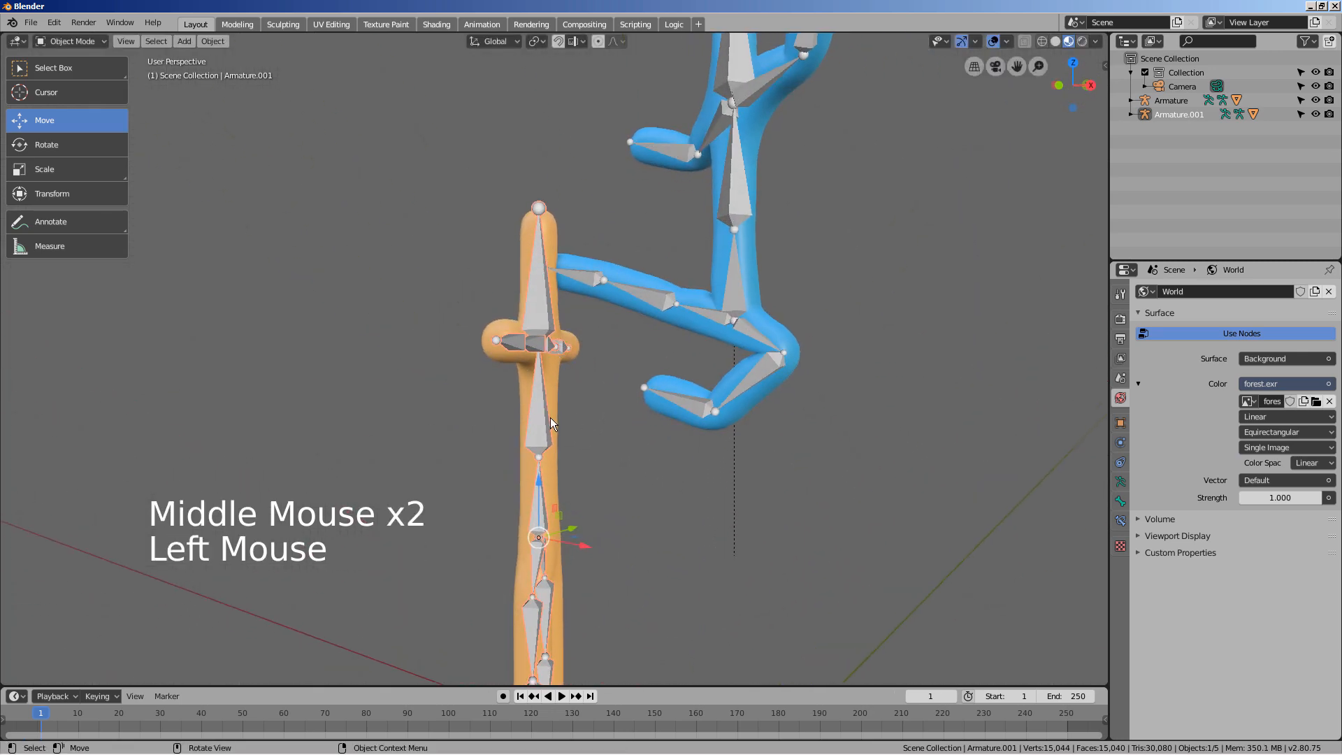
left_click(546, 425)
left_click(542, 438)
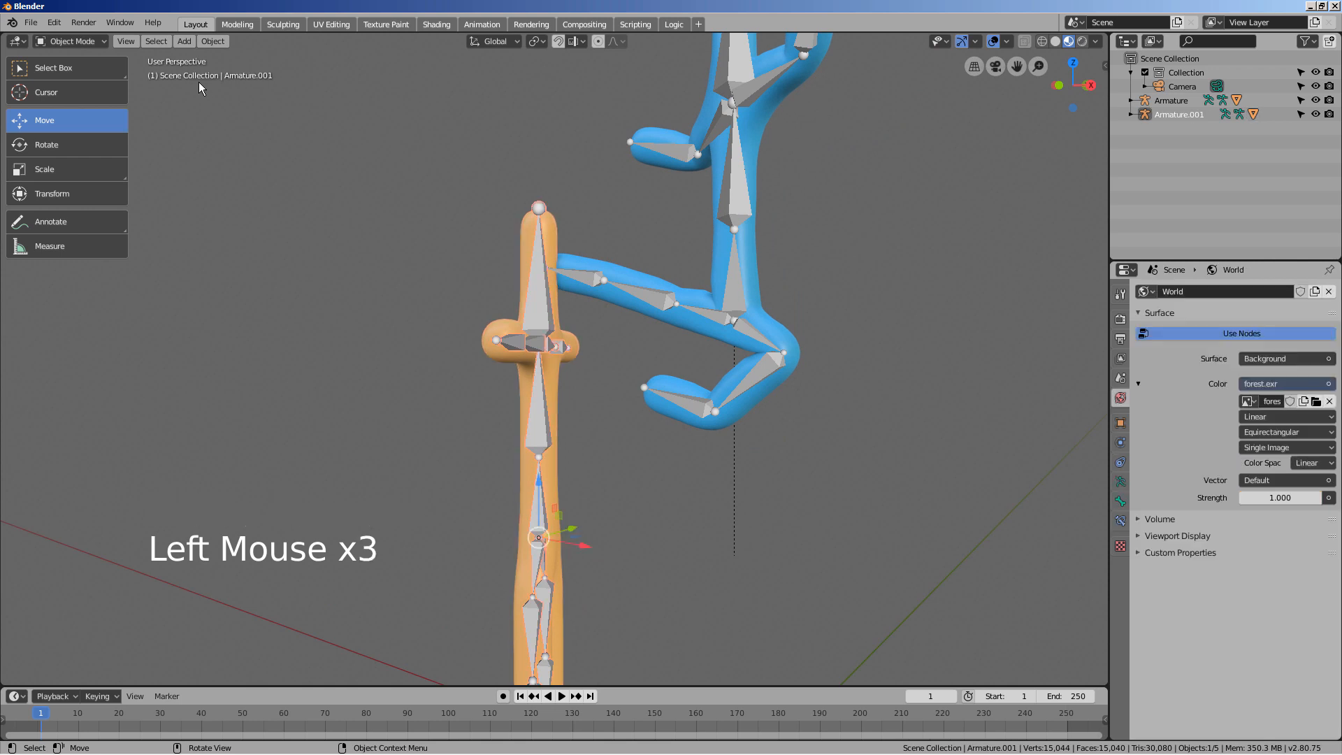
left_click(90, 85)
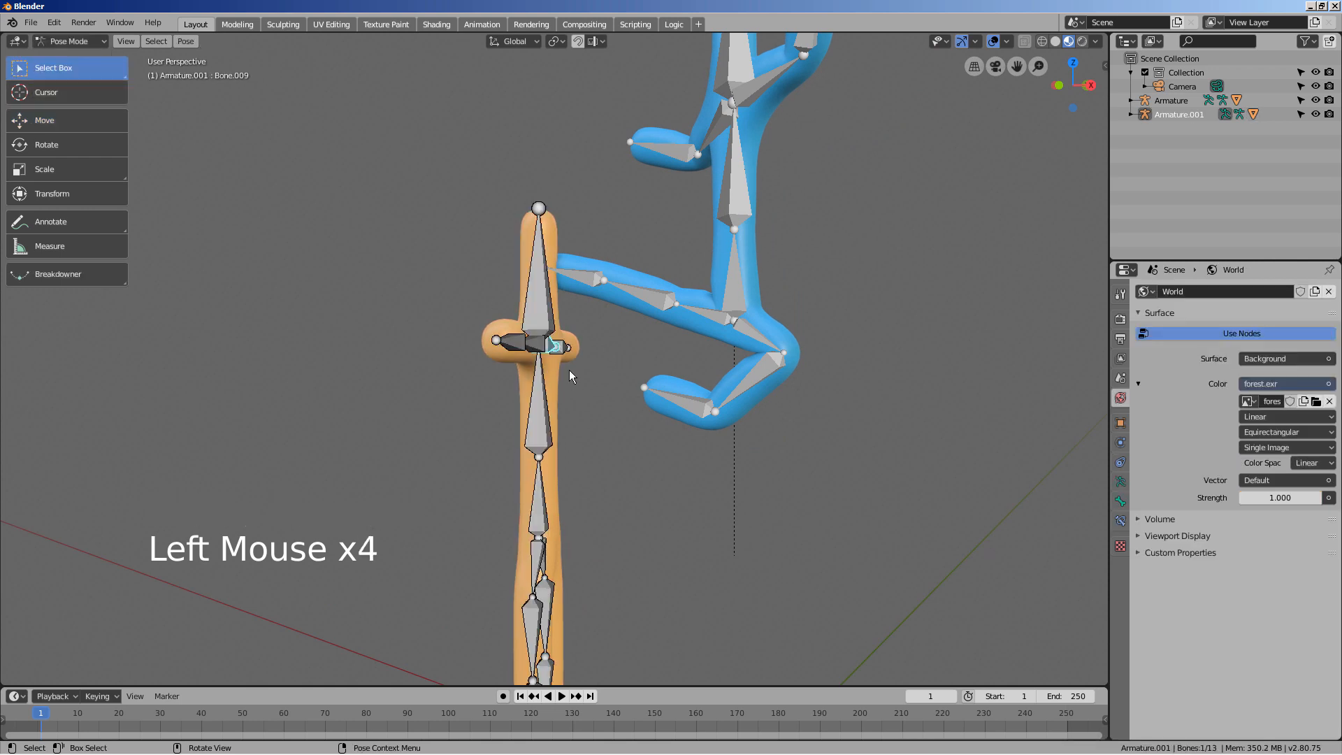
key("r")
left_click(590, 363)
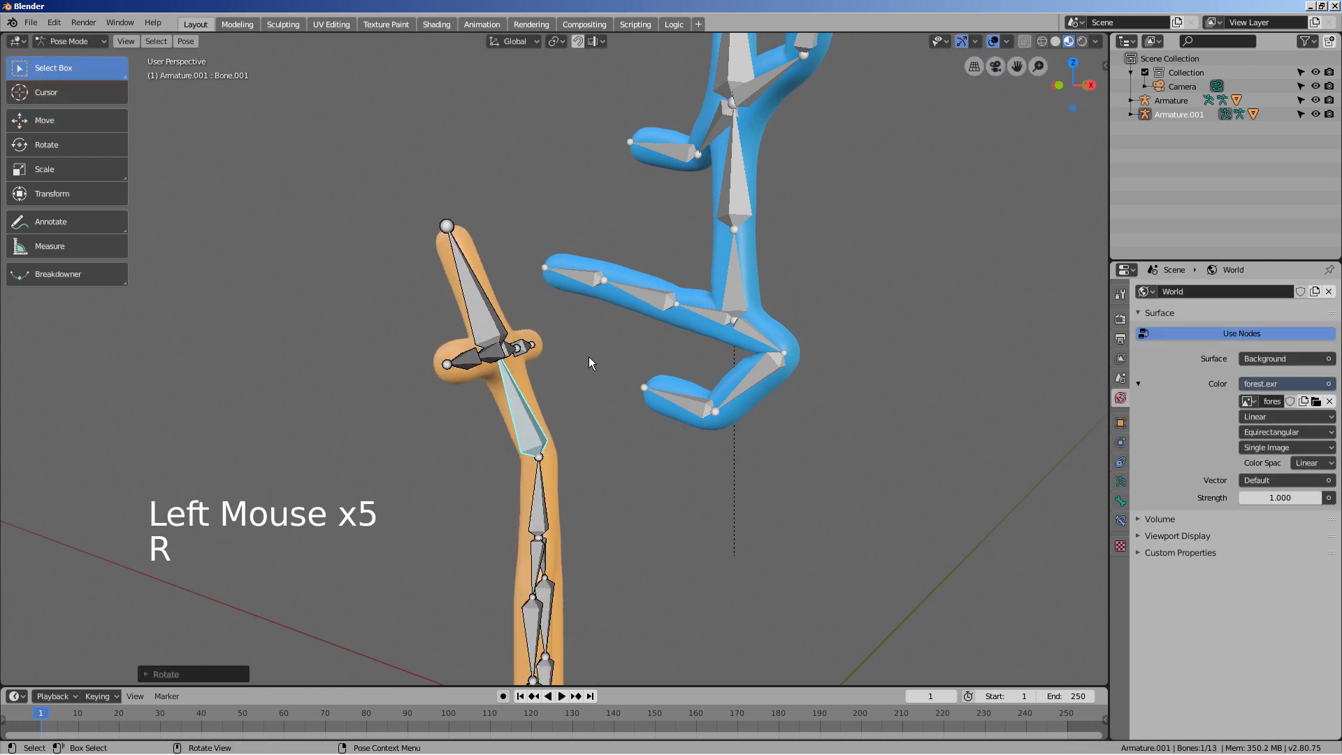
Rotate the duplicate's lower spine bone by about -10 degrees to lean the torso further
left_click(549, 514)
key("r")
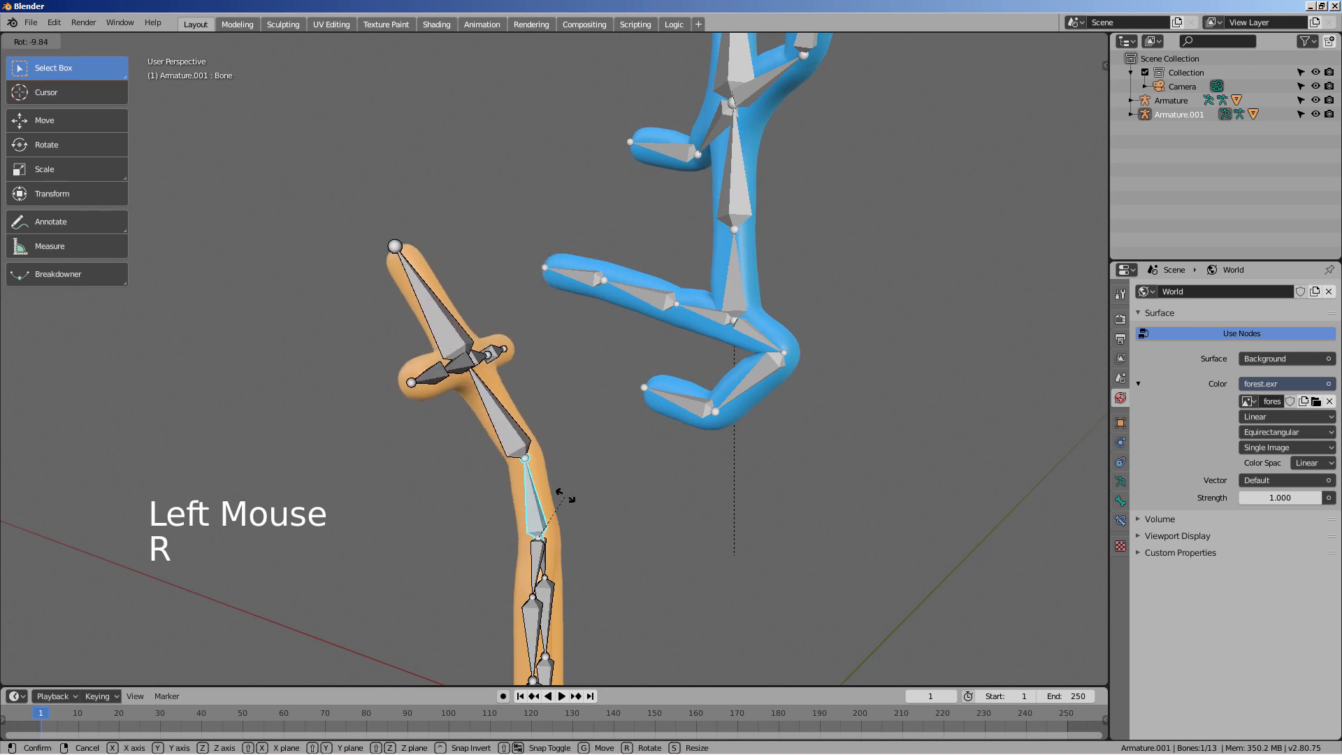
middle_click_drag(569, 496, 703, 505)
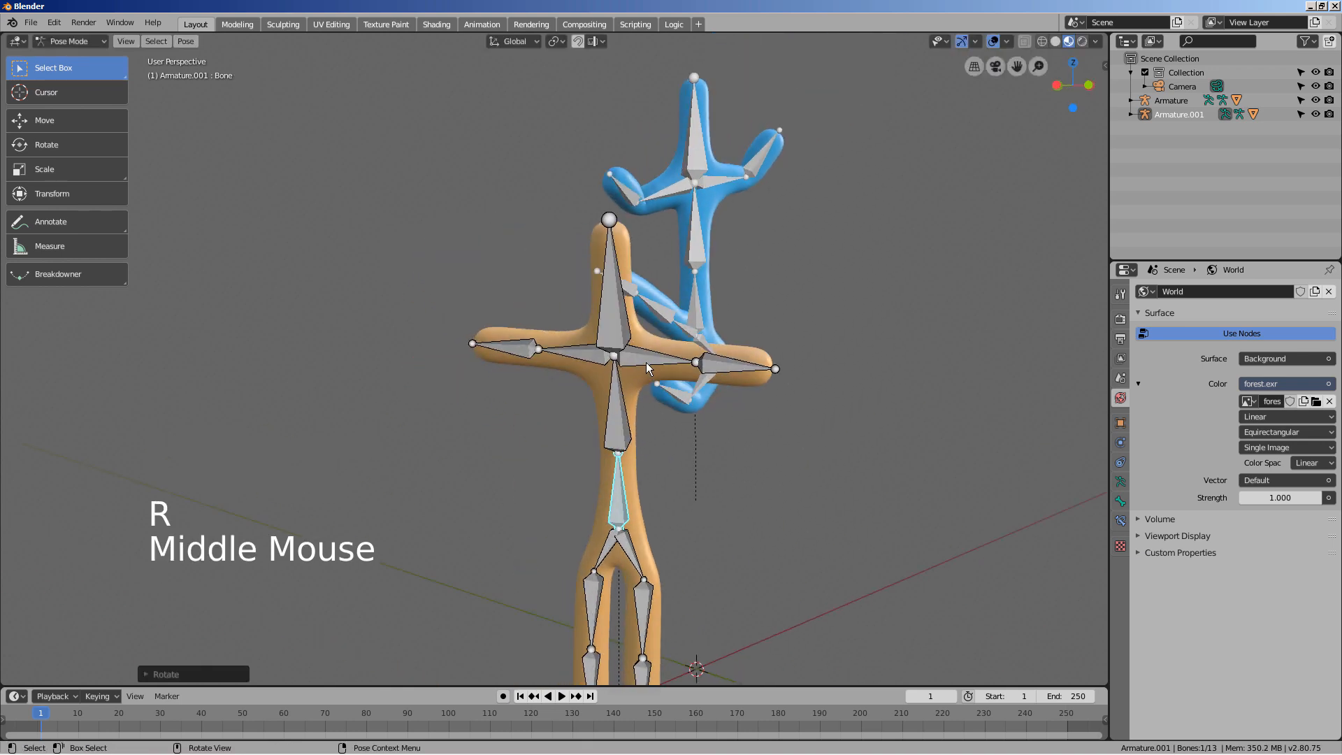
Rotate the duplicate's upper arm bone, Bone.011, to raise that arm slightly
left_click(667, 363)
key("r")
left_click(736, 340)
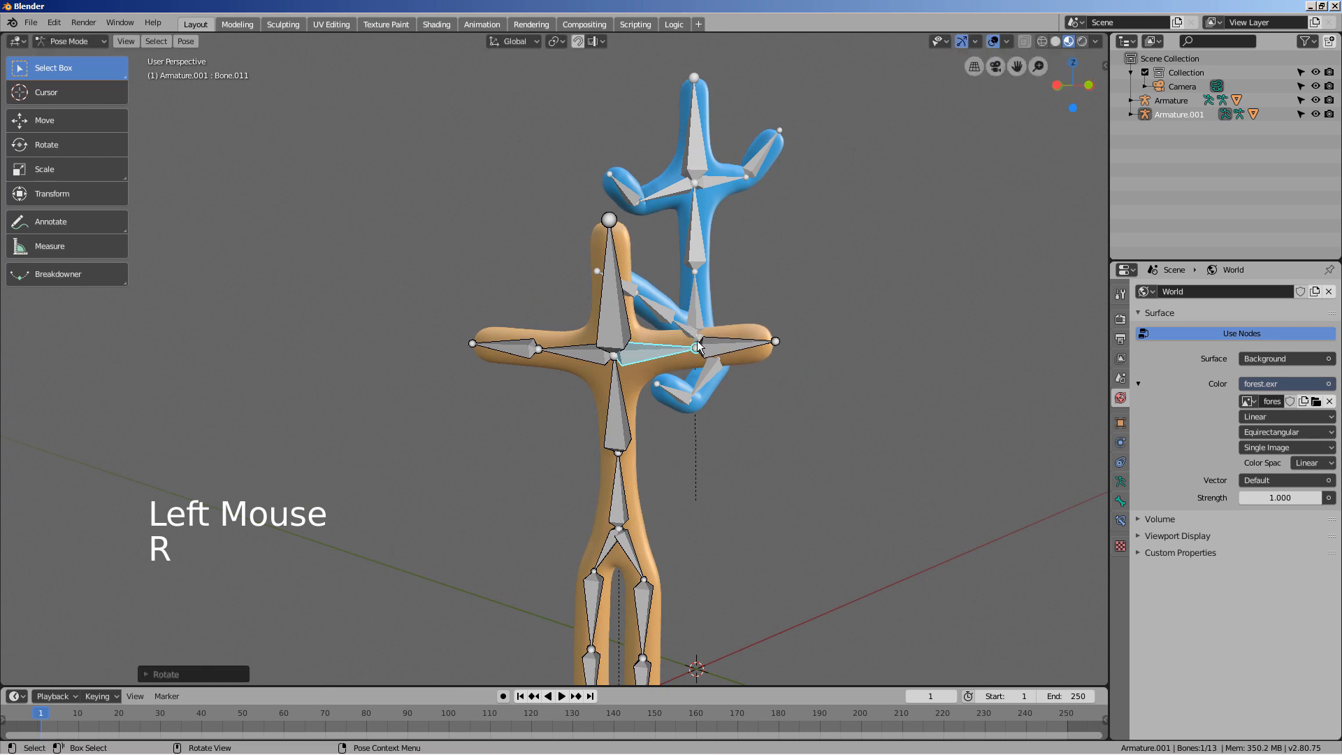
Rotate the duplicate's forearm bone, Bone.012, to bend that forearm diagonally upward
left_click(738, 341)
key("r")
left_click(659, 282)
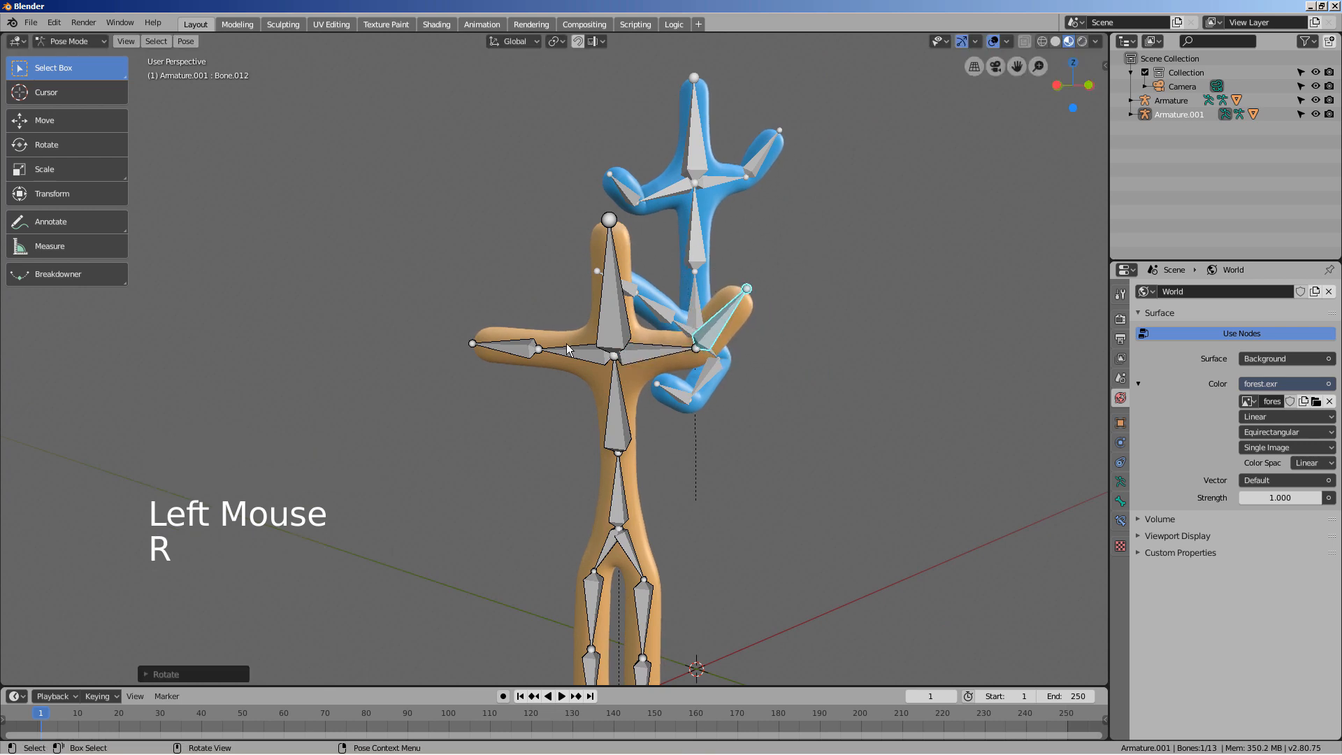
Raise the duplicate's opposite upper arm slightly and rotate its forearm bone, Bone.010, to point upward
left_click(570, 352)
key("r")
left_click(557, 318)
left_click(518, 306)
key("r")
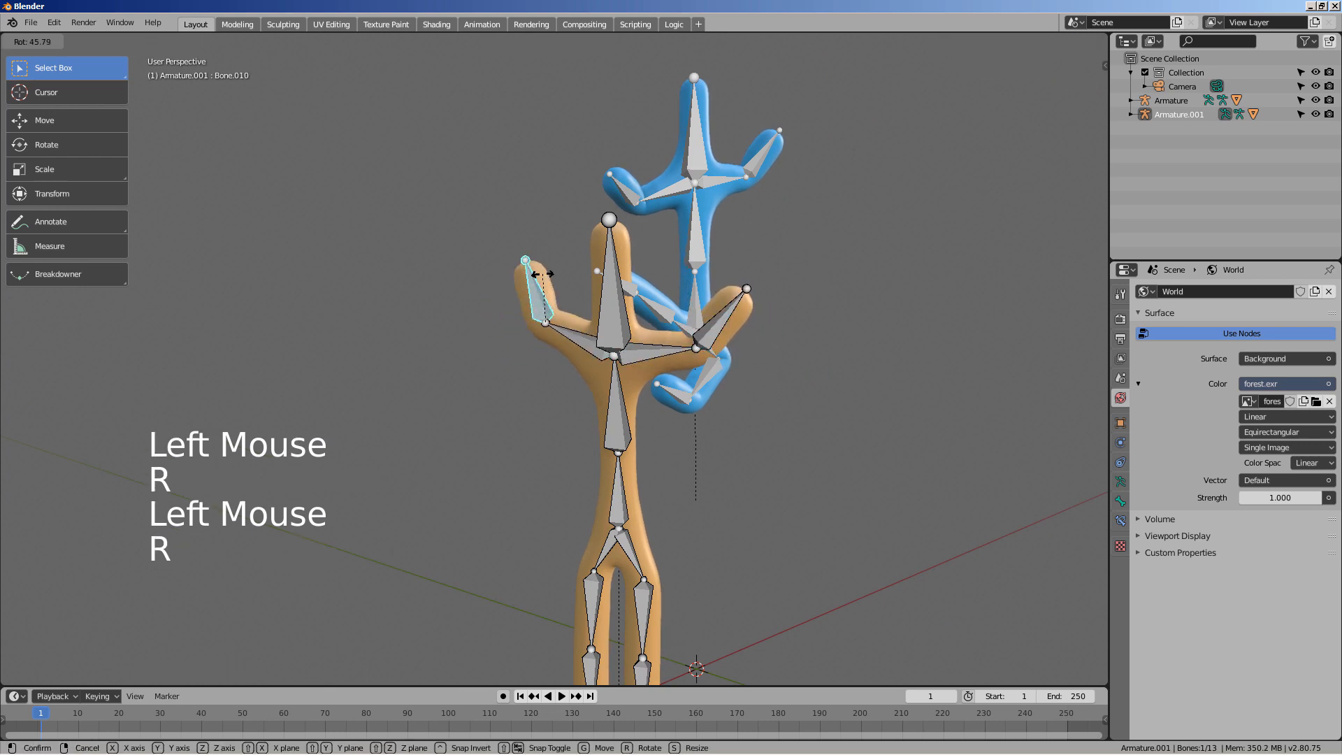
left_click(557, 266)
middle_click_drag(627, 529, 602, 614)
left_click(606, 616)
key("r")
left_click(671, 575)
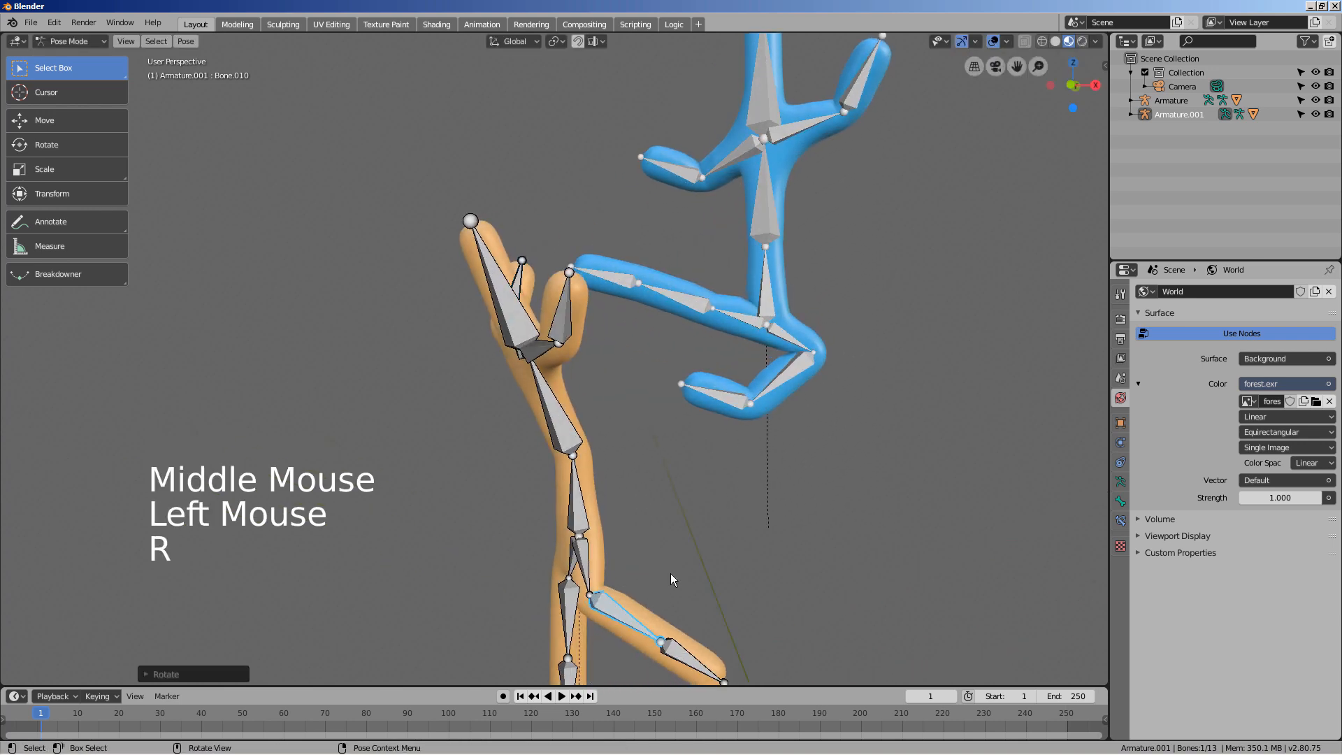
key("ctrl+z")
left_click(718, 578)
Rotate the duplicate's hip bone, Bone.006, to swing that entire leg forward
left_click(594, 576)
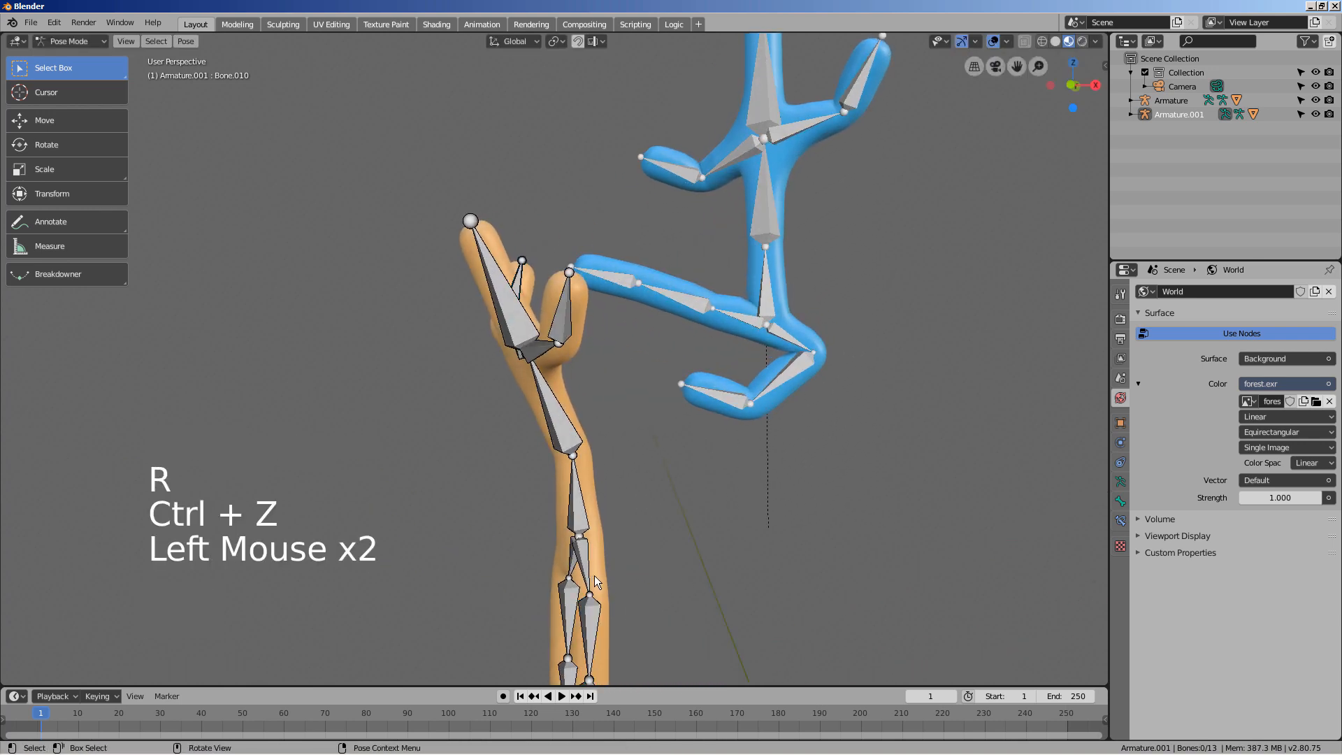
key("r")
left_click(610, 559)
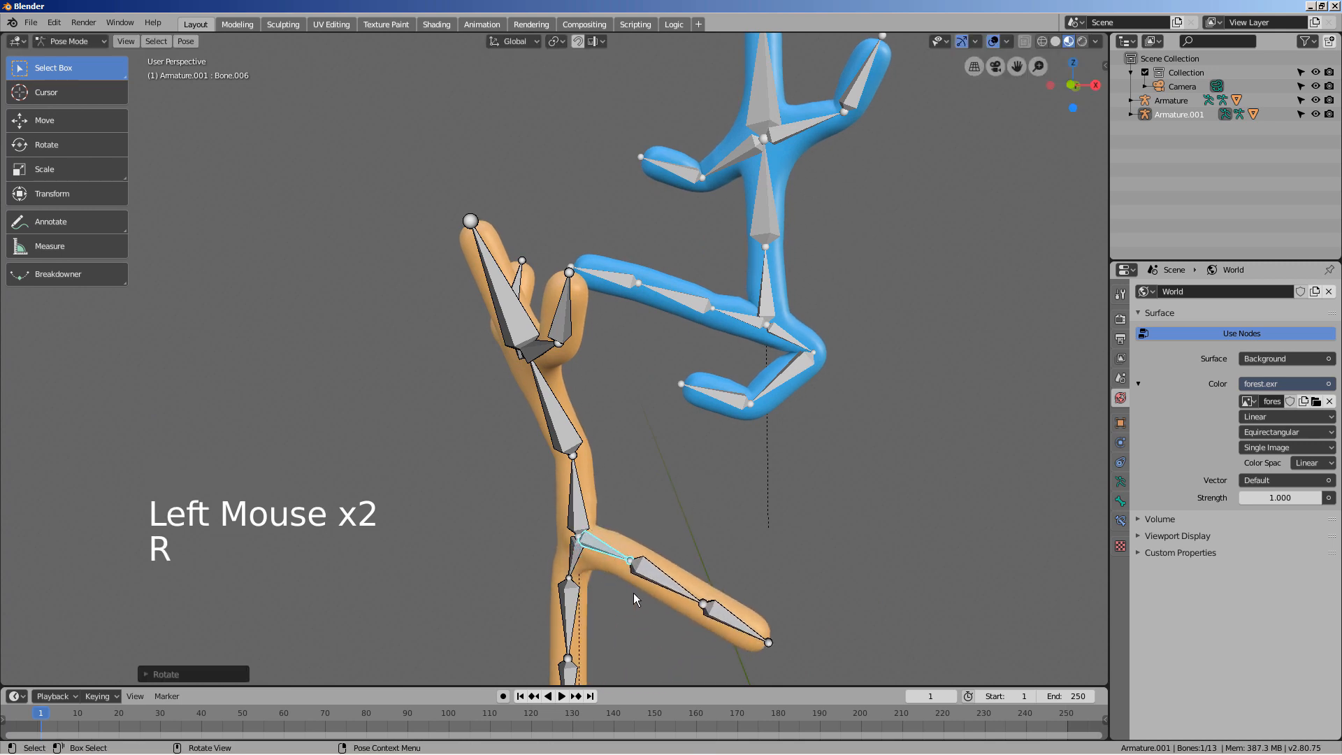
middle_click_drag(633, 593, 595, 602)
left_click(566, 601)
key("r")
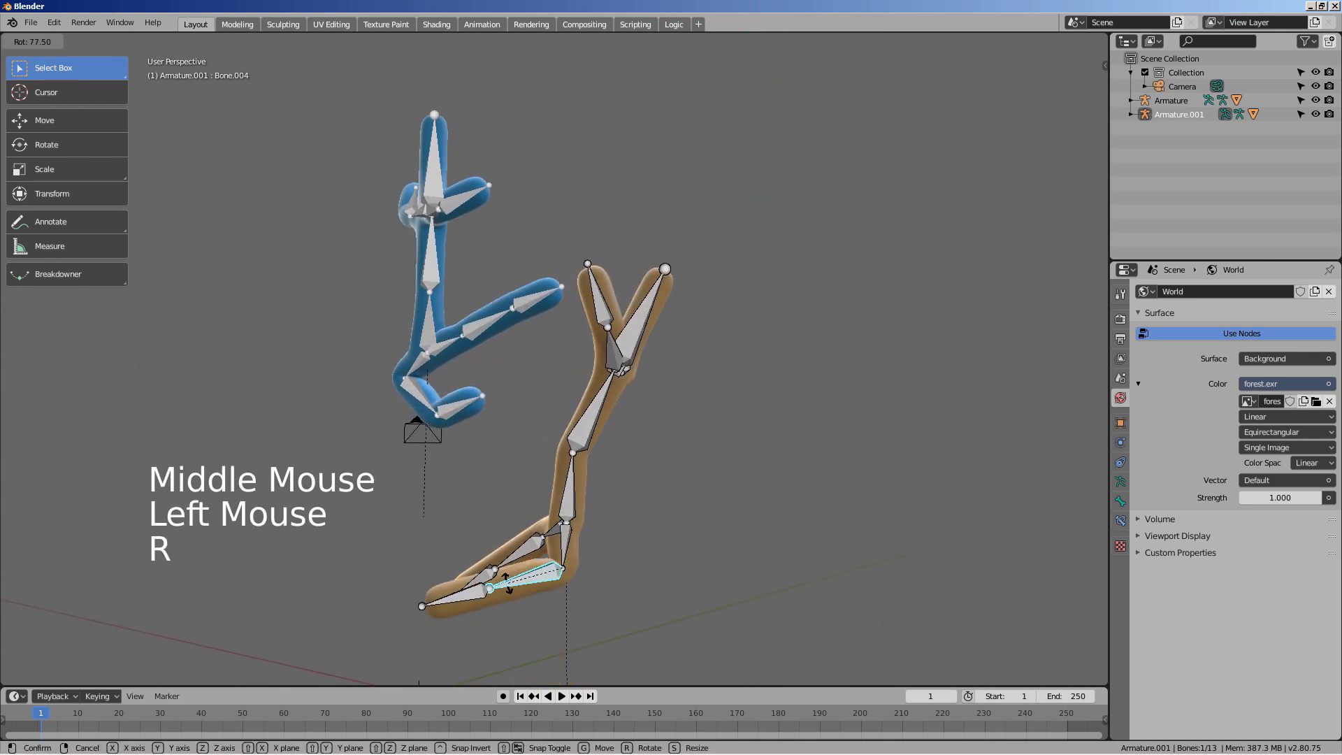
key("ctrl+z")
left_click(686, 550)
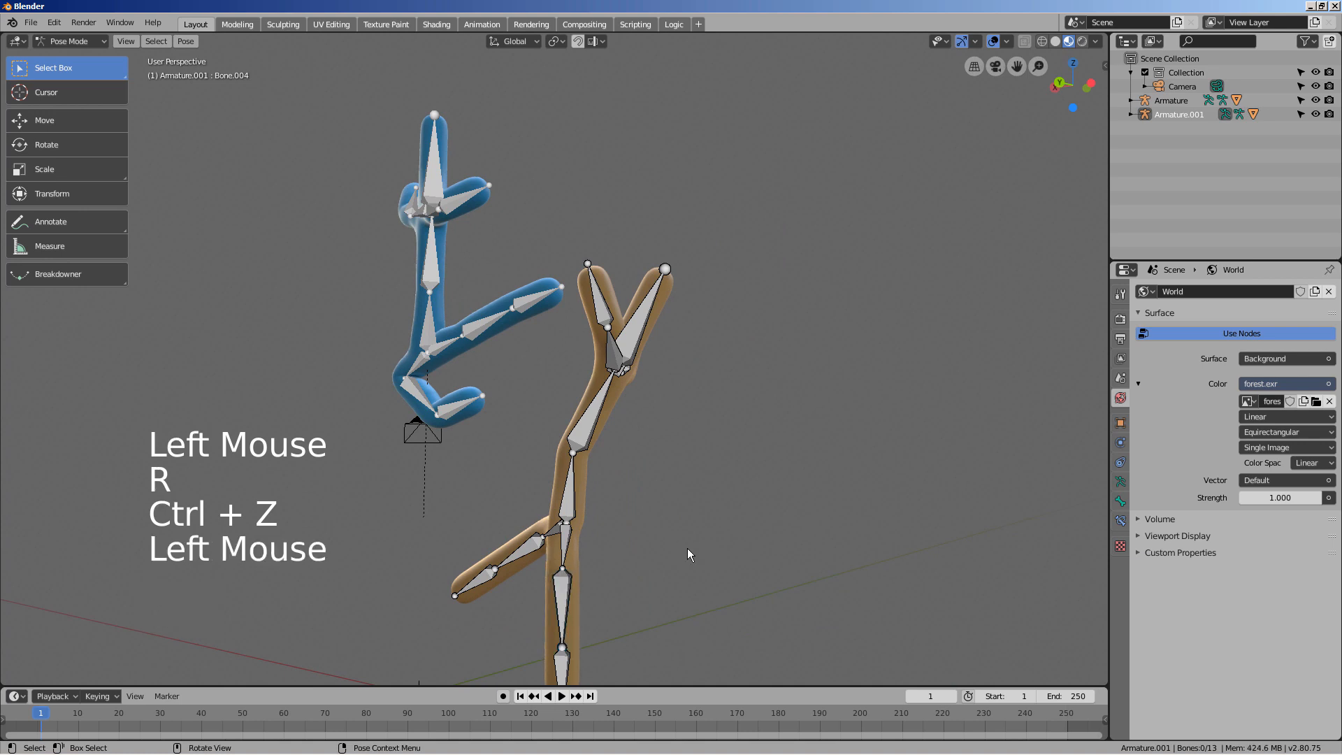
Rotate the duplicate's other hip bone, Bone.003, by about 92 degrees to lift that entire leg to horizontal
double_click(567, 544)
key("r")
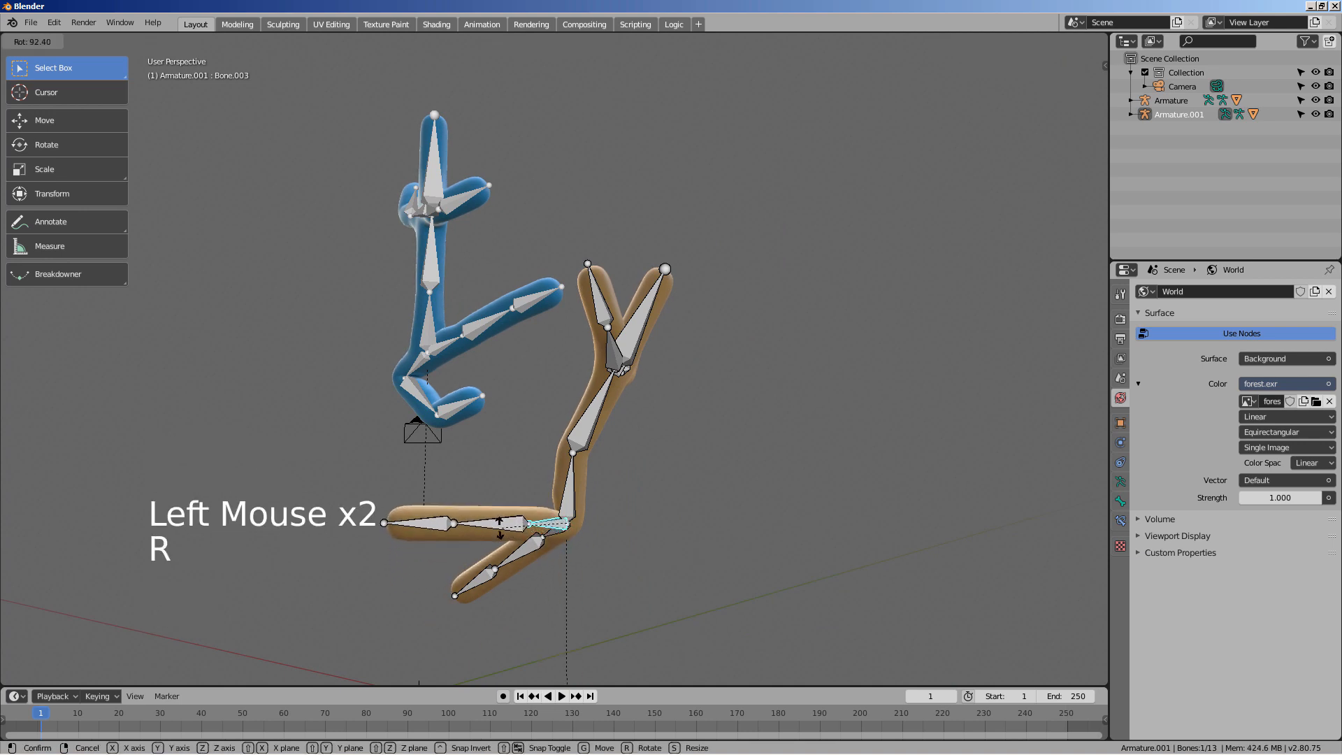
left_click(499, 529)
middle_click_drag(499, 529, 569, 552)
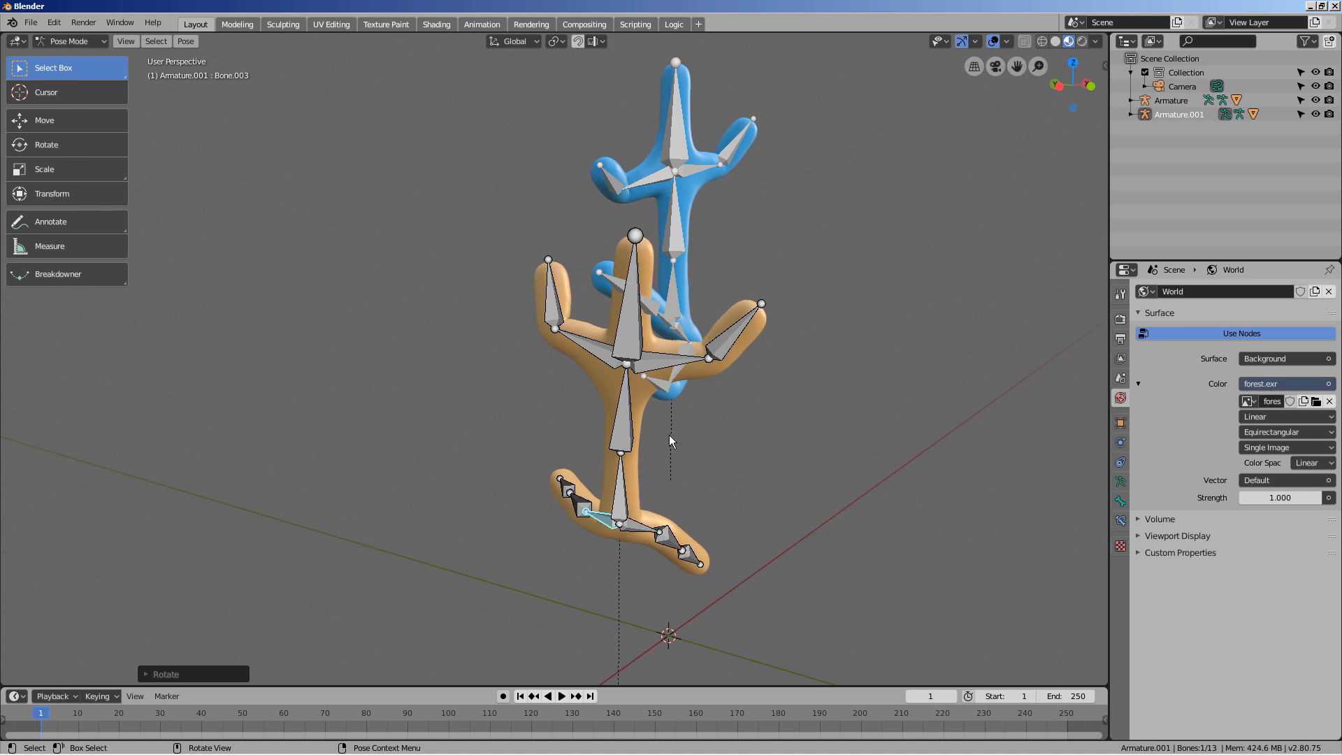
left_click(648, 401)
left_click(617, 439)
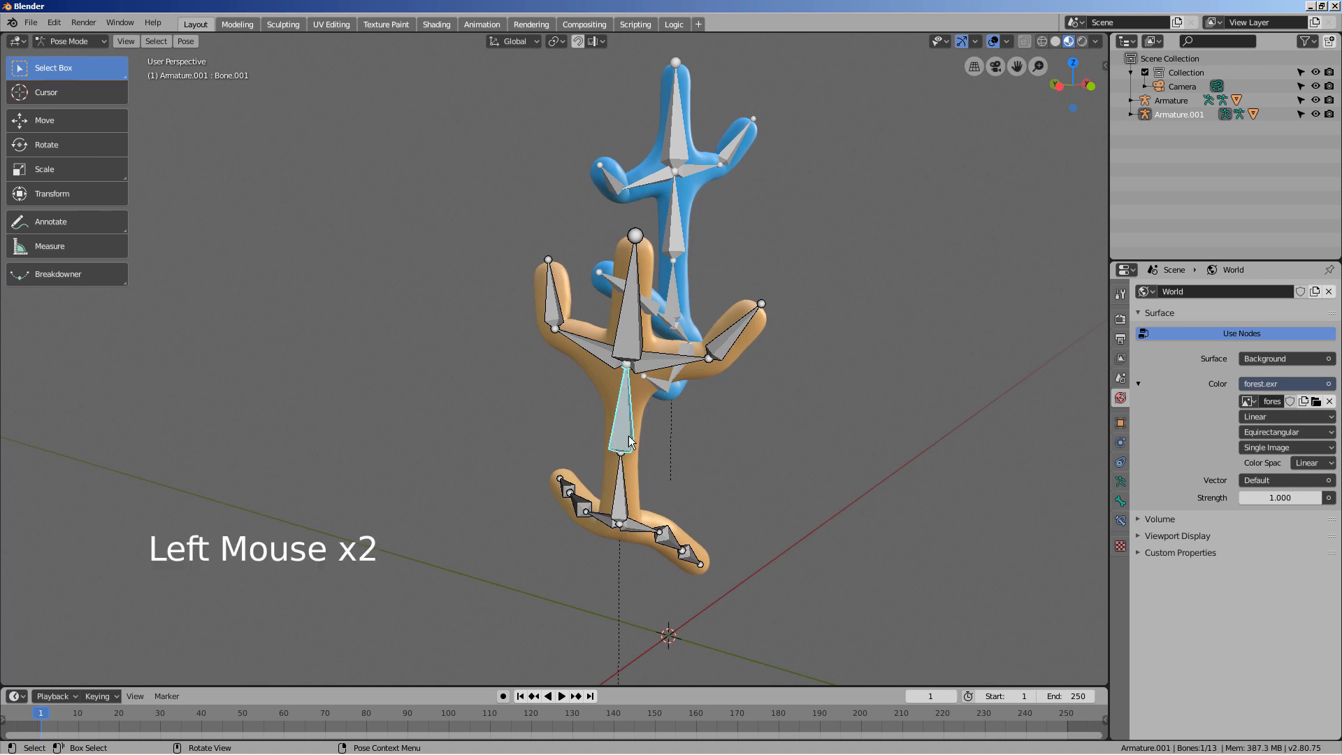
key("Tab")
key("Tab")
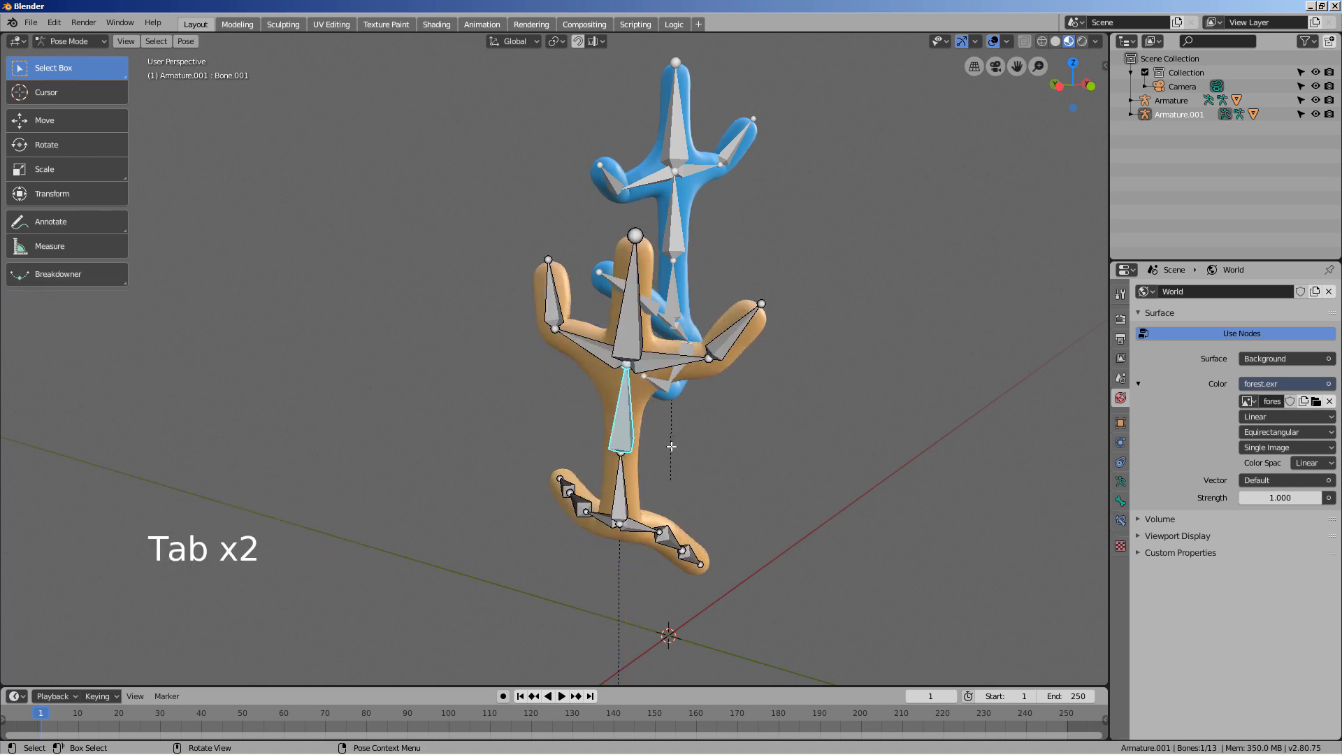
Return the duplicated armature to Object Mode and reposition it beside the blue figure, leaving nothing selected
left_click_drag(70, 41, 70, 56)
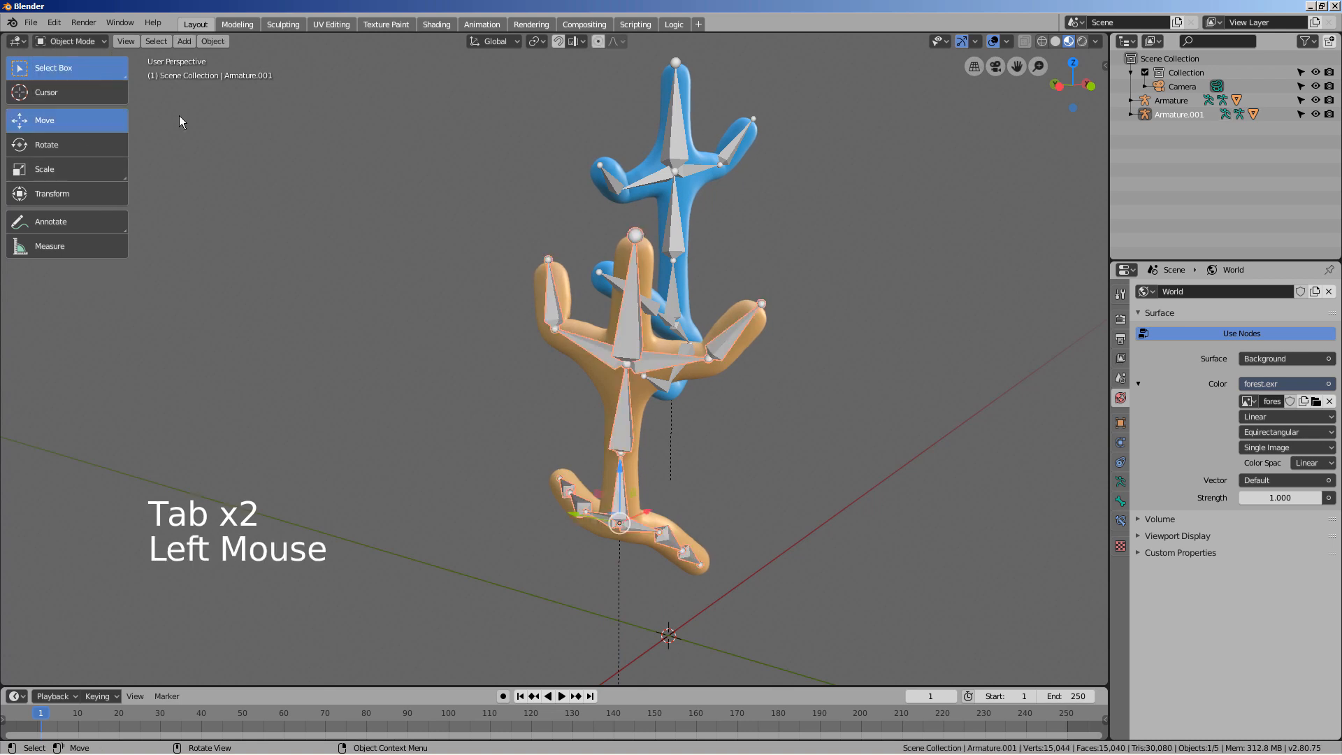
left_click(623, 417)
middle_click_drag(703, 455, 713, 564)
left_click_drag(561, 500, 510, 493)
middle_click_drag(714, 508, 623, 552)
left_click_drag(638, 534, 691, 546)
middle_click_drag(598, 581, 809, 580)
left_click(815, 536)
scroll(818, 529, "down", 2)
scroll(836, 542, "up", 2)
scroll(794, 583, "down", 2)
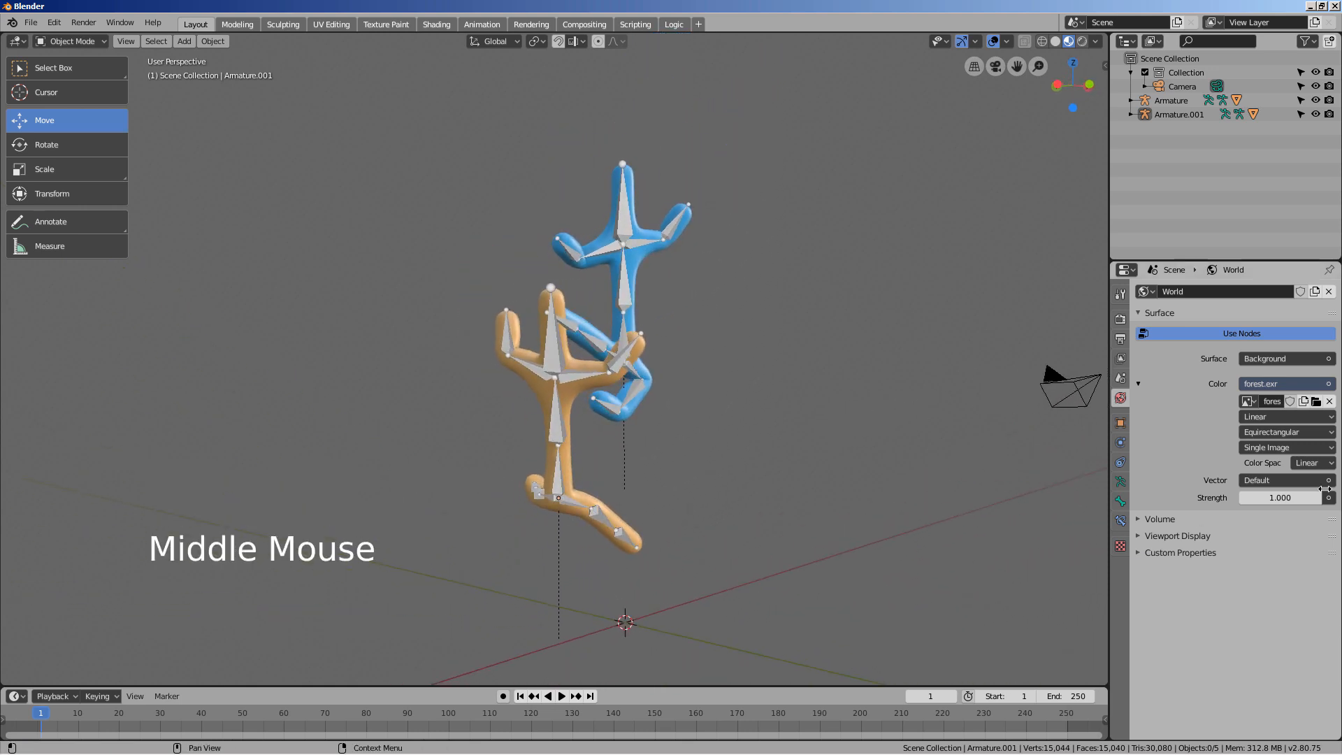